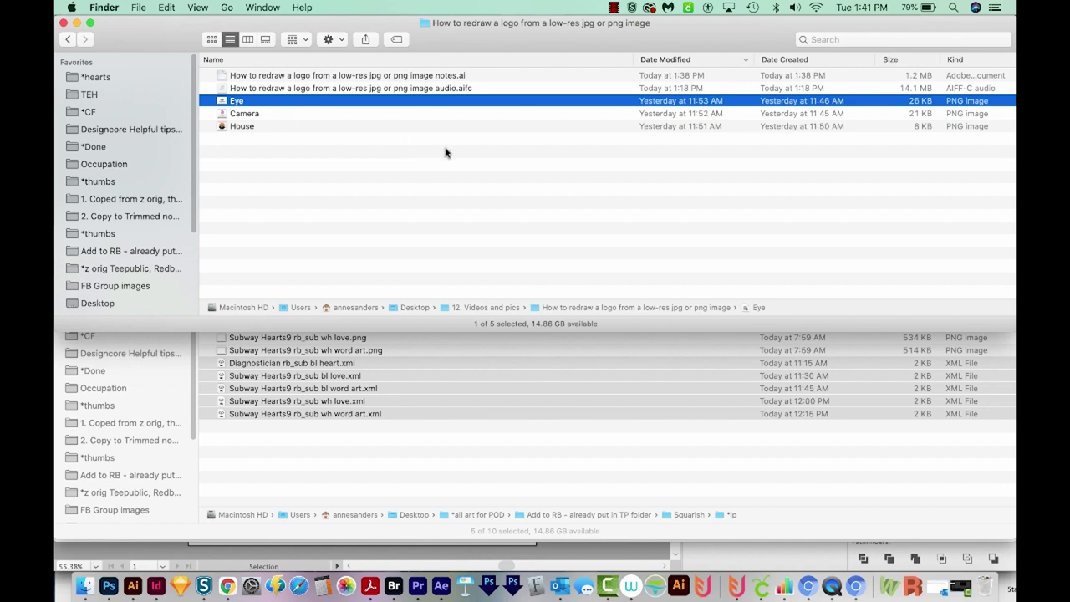
Preview the Eye, Camera and House PNG images in the folder with Quick Look
key(space)
key(Down)
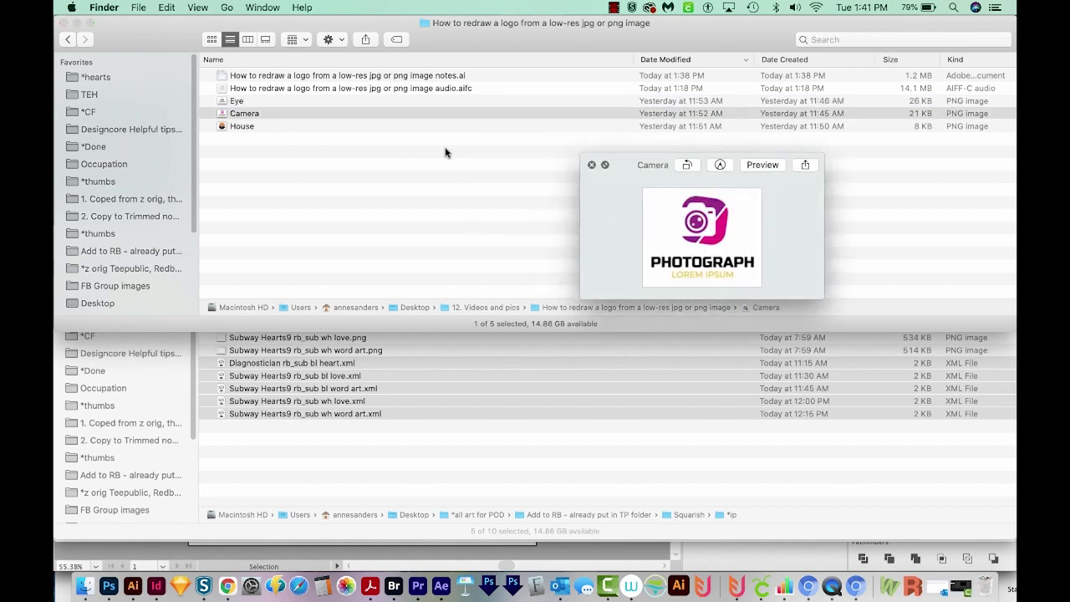
key(Down)
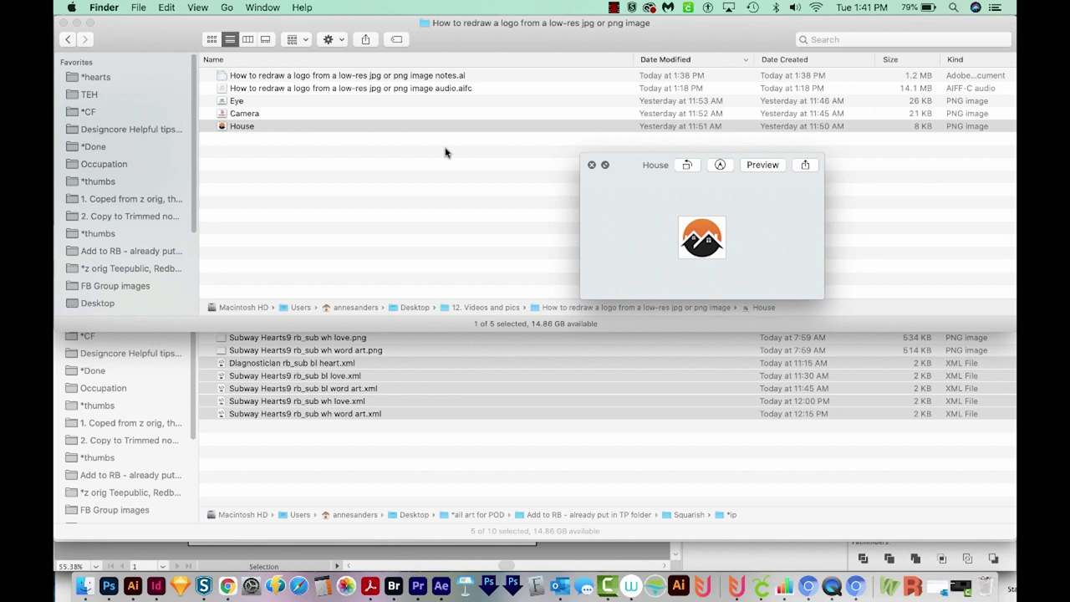
click(272, 102)
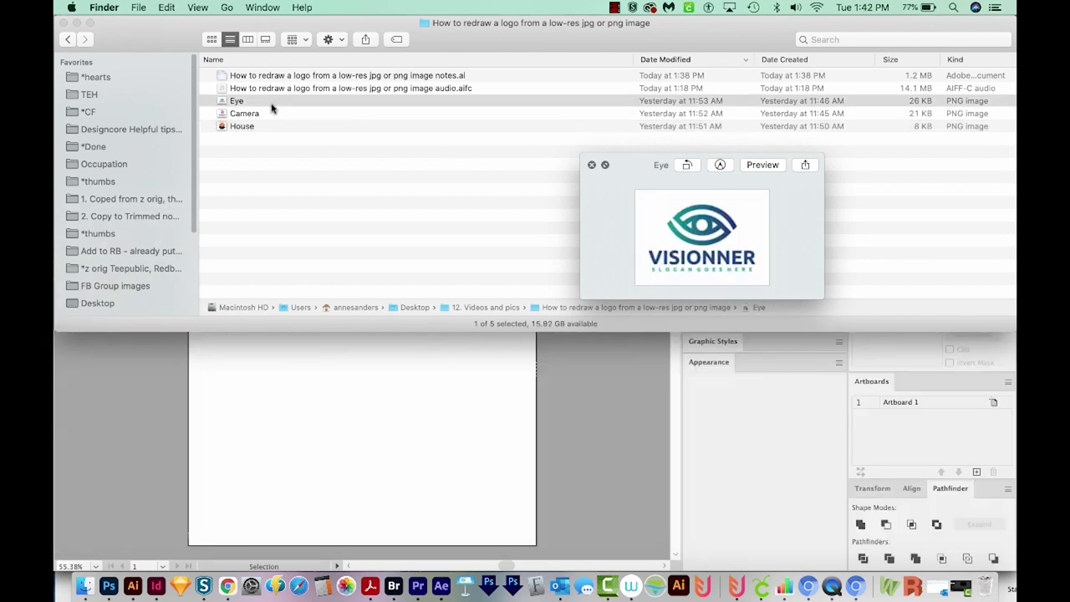
key(Down)
key(Down)
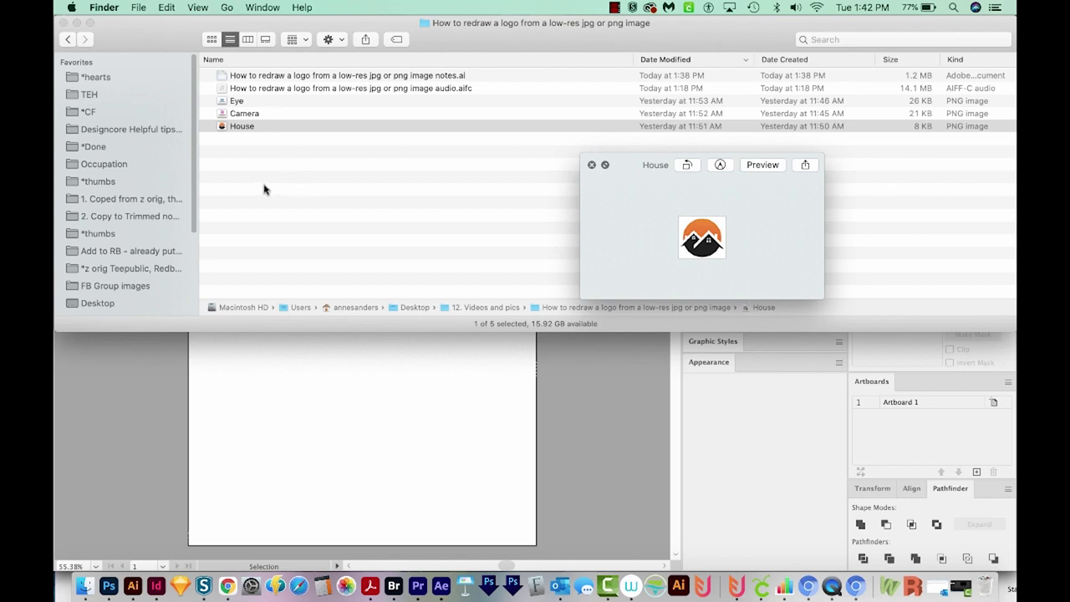
key(space)
Place the Camera PNG from the Finder folder onto the blank Illustrator artboard as a linked image
drag(222, 116, 285, 381)
key(z)
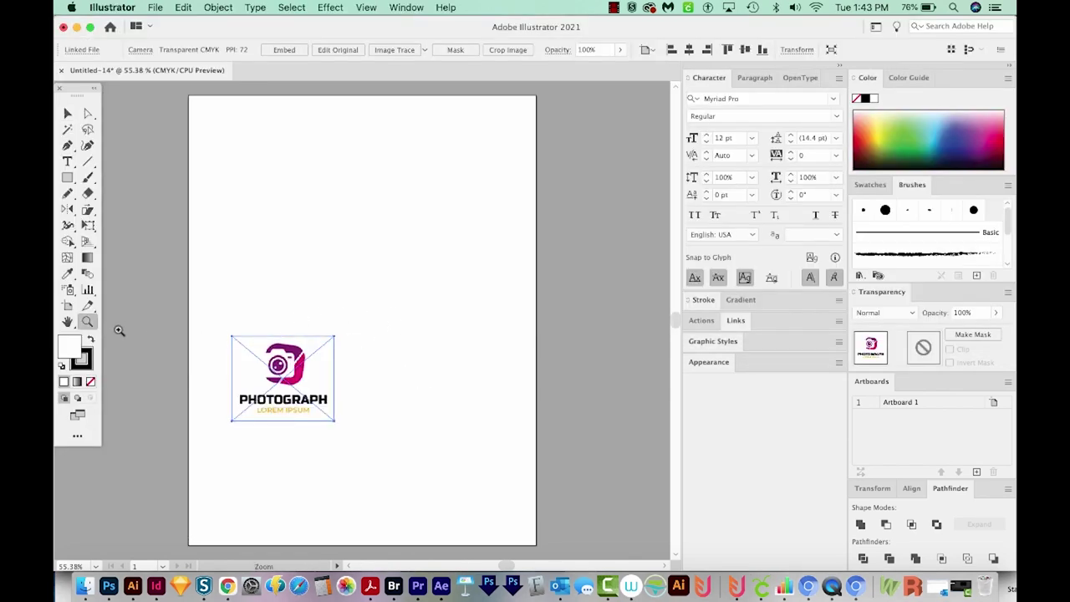
drag(222, 328, 351, 443)
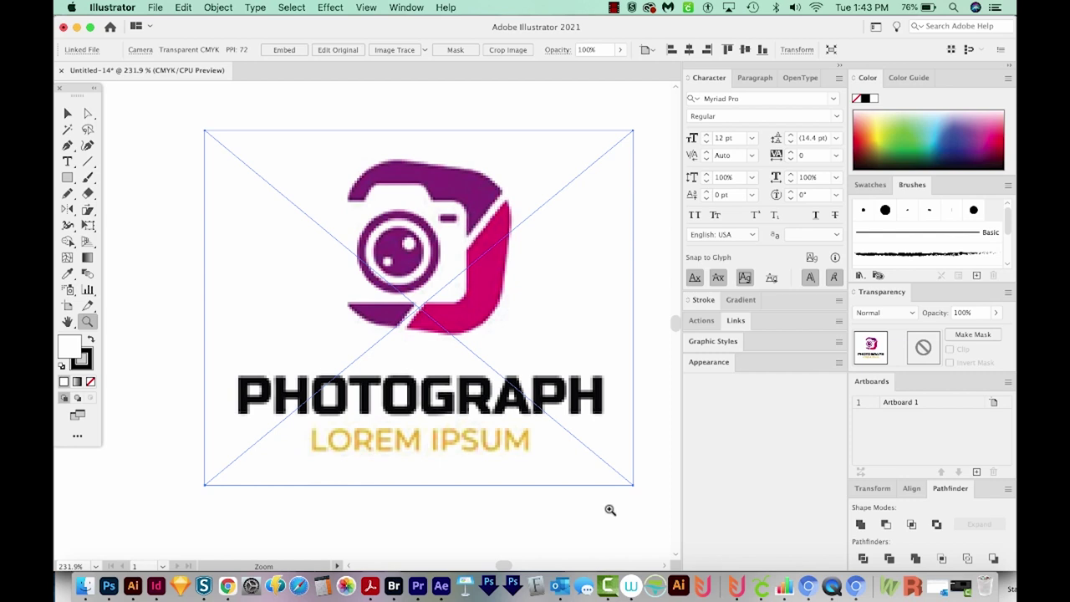
Add a new layer above the placed logo and lock Layer 1
key(F7)
drag(490, 199, 710, 189)
click(747, 327)
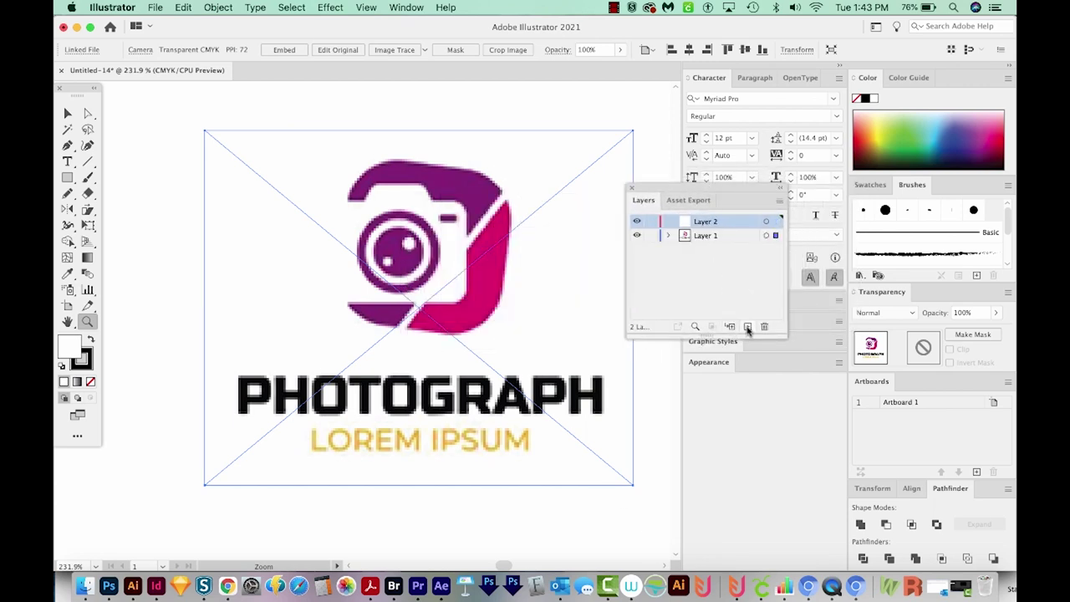
click(652, 237)
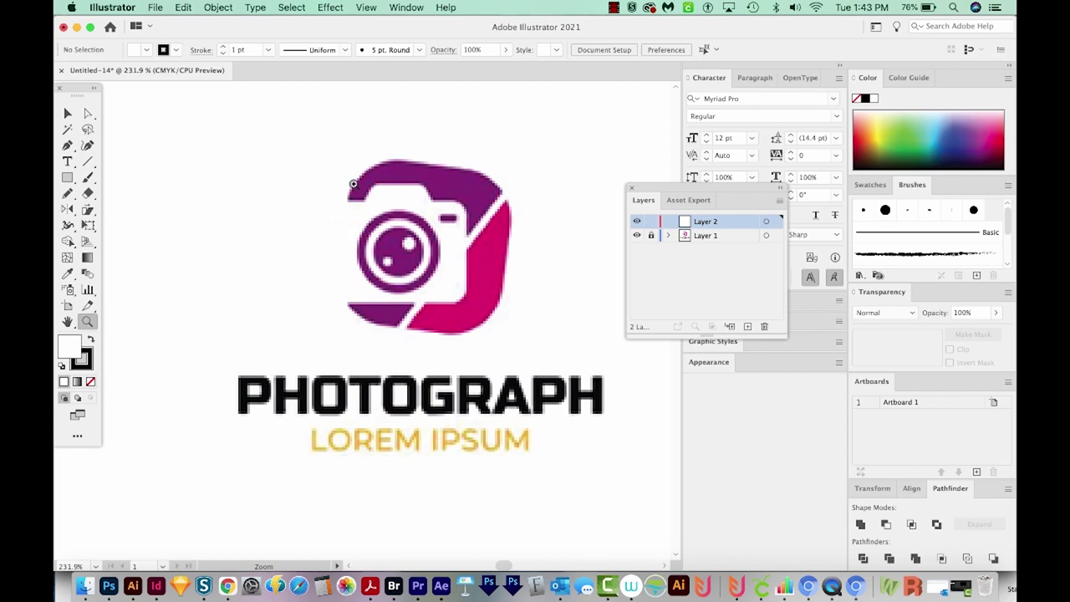
Unlock Layer 1, try Image Trace with the default preset on the camera logo, and undo the trace
key(v)
key(super+alt+2)
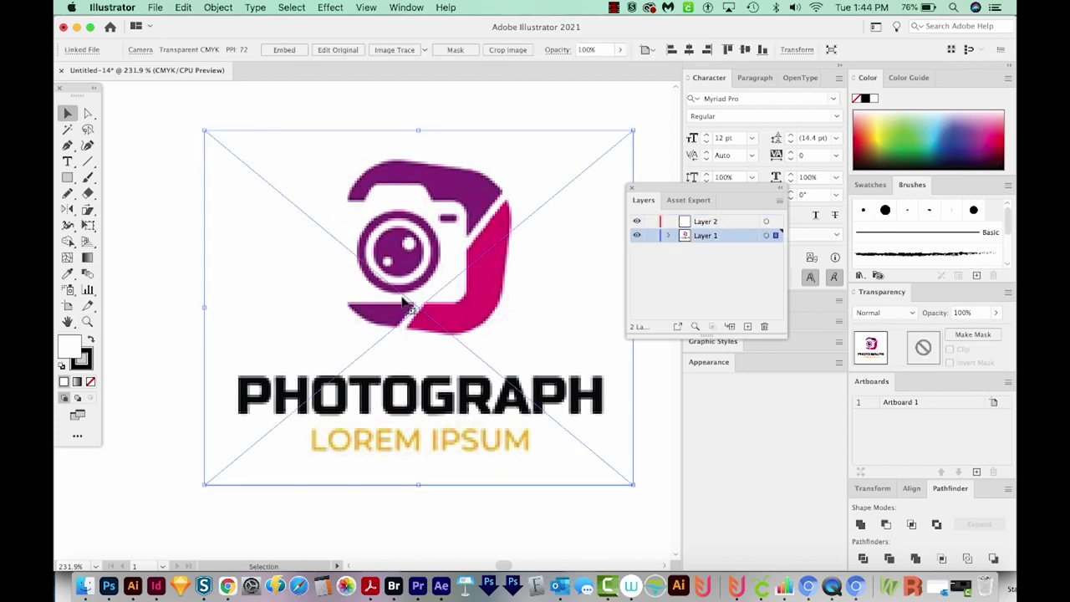
click(404, 50)
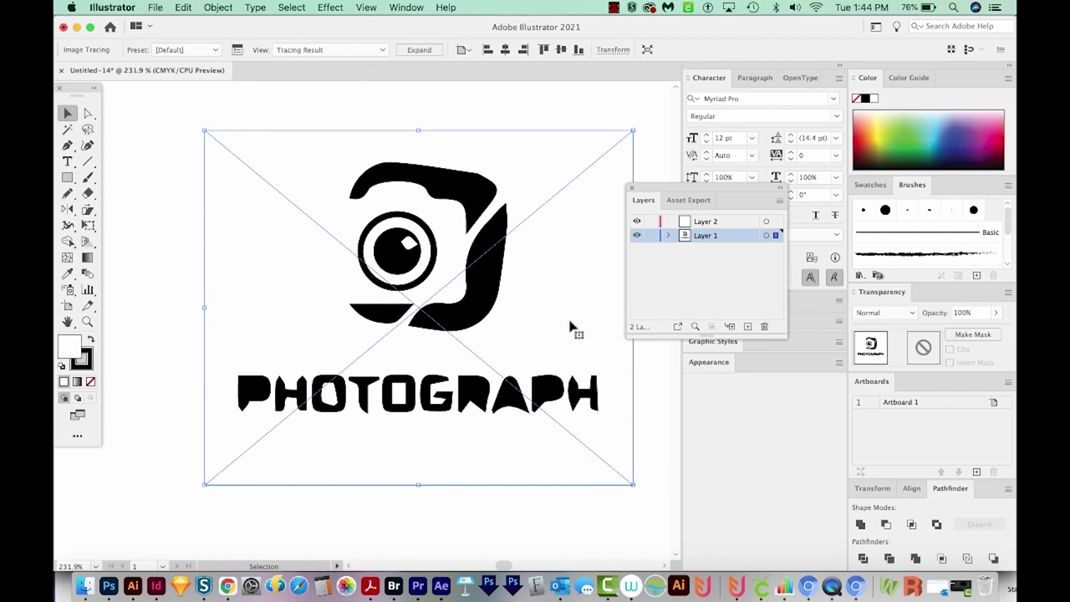
key(super+z)
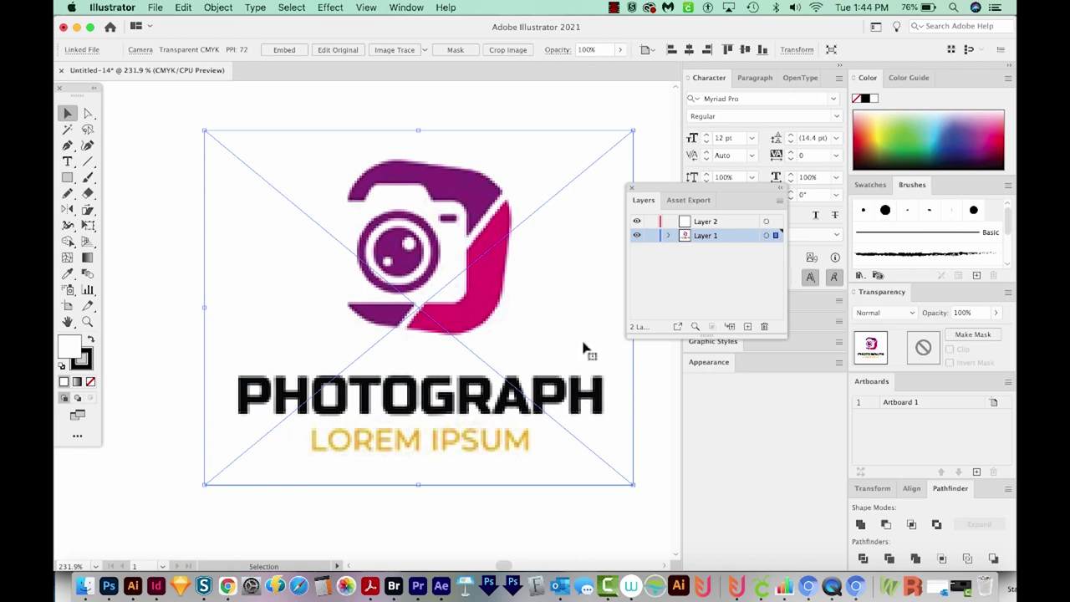
Lock Layer 1 again and make Layer 2 the active layer
click(652, 236)
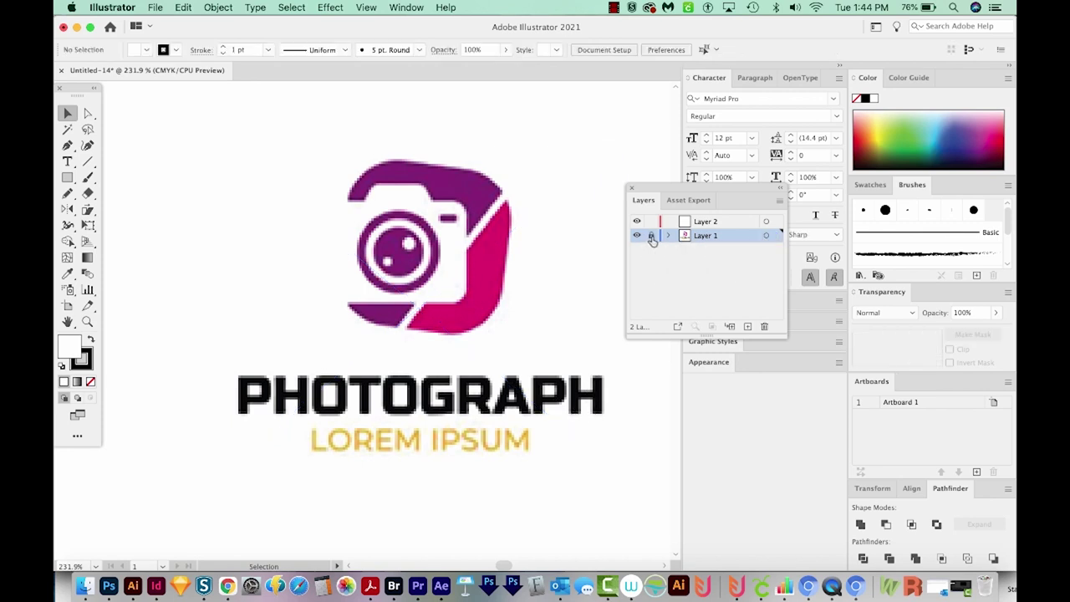
click(712, 222)
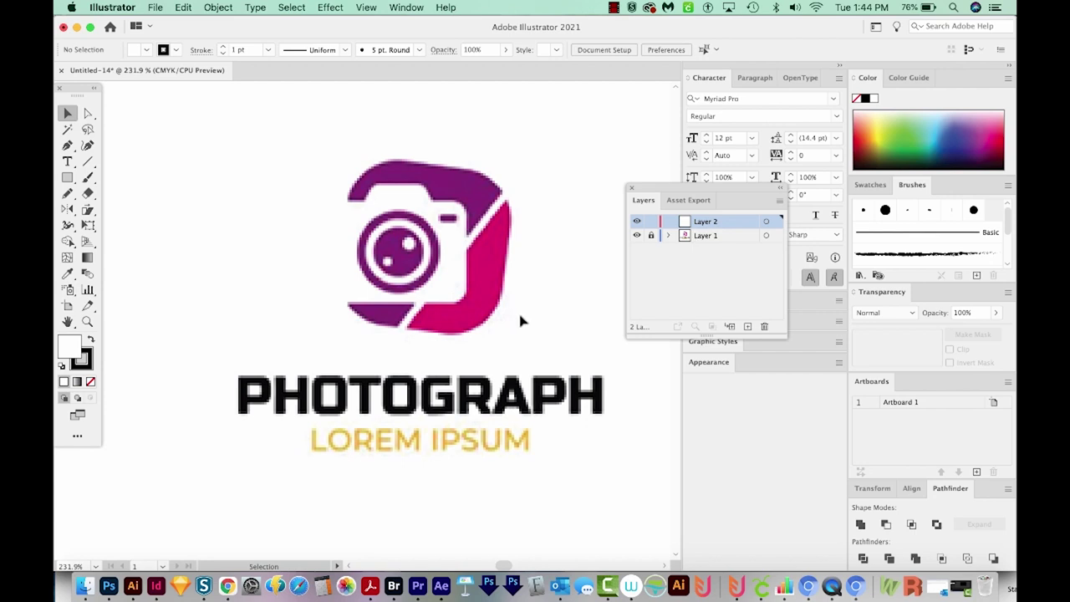
Draw a square over the camera icon with the Rectangle tool and remove its fill
key(m)
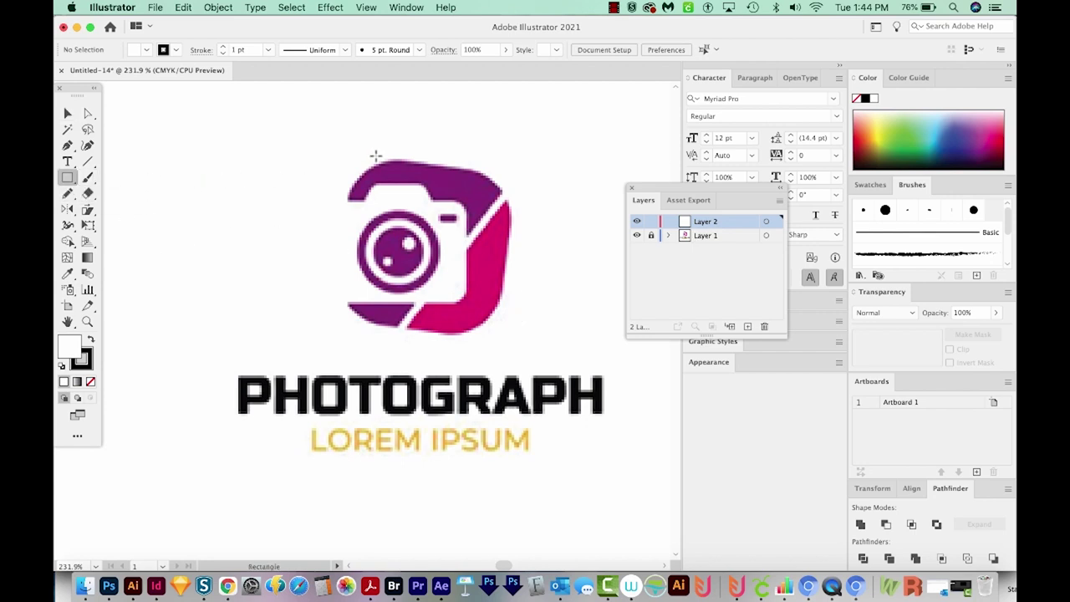
mouse_move(352, 161)
mouse_down()
mouse_move(407, 204)
mouse_move(477, 303)
mouse_move(473, 317)
mouse_up()
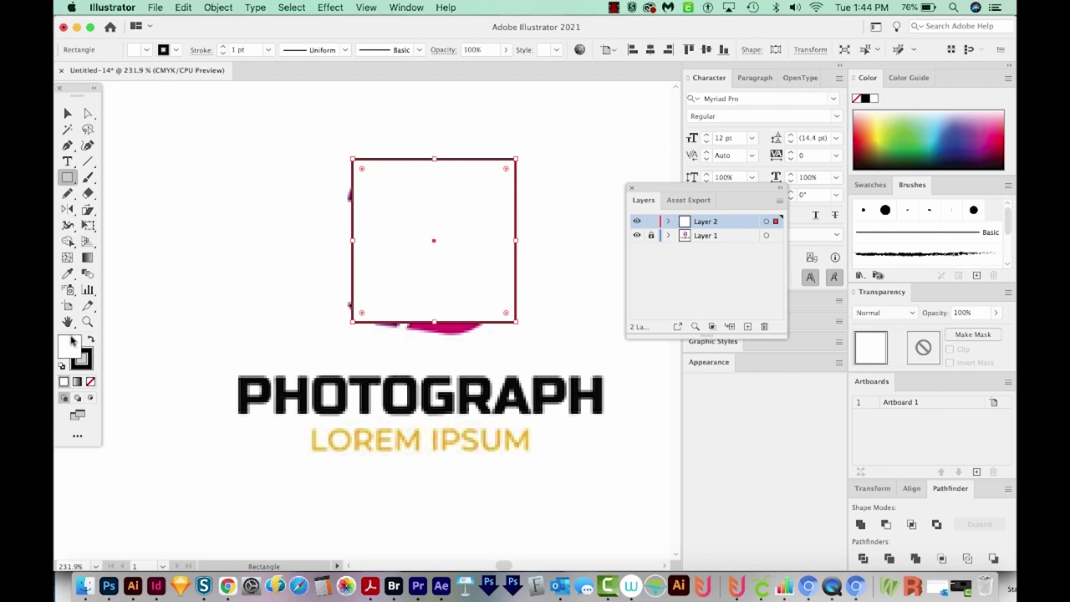
click(91, 382)
Rotate the square slightly clockwise to match the icon's tilt, and nudge it down and left onto the icon's edges
key(r)
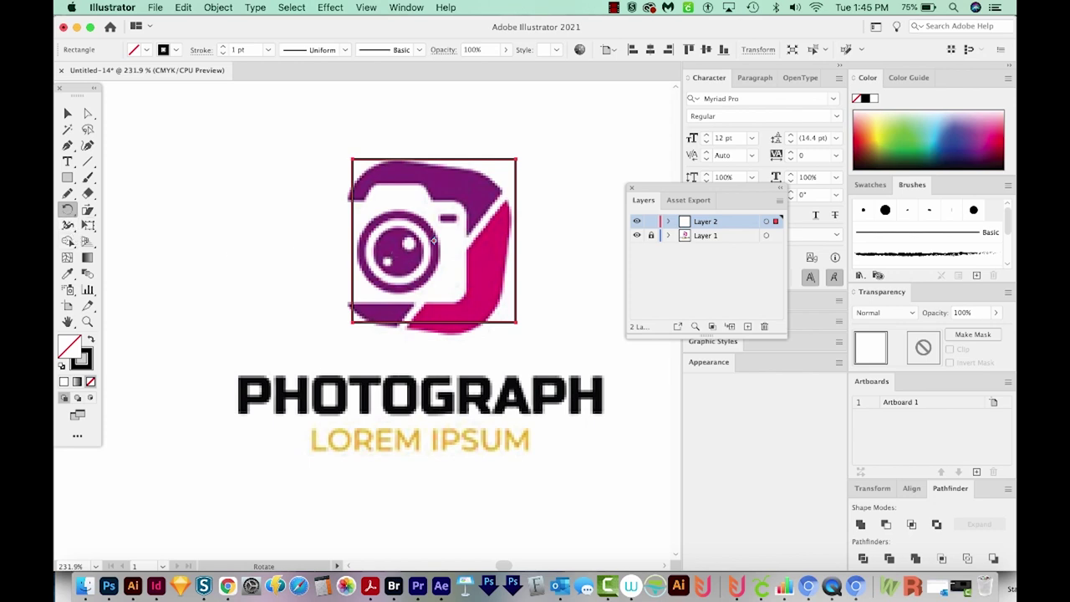
drag(545, 132, 554, 150)
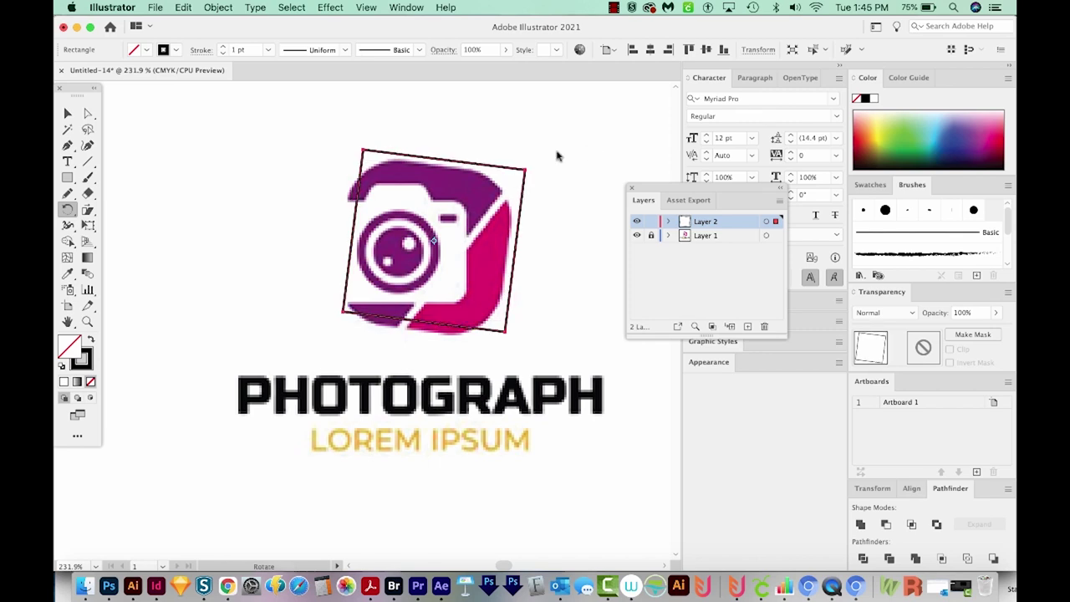
key(Down)
key(Down)
key(Down)
key(Down)
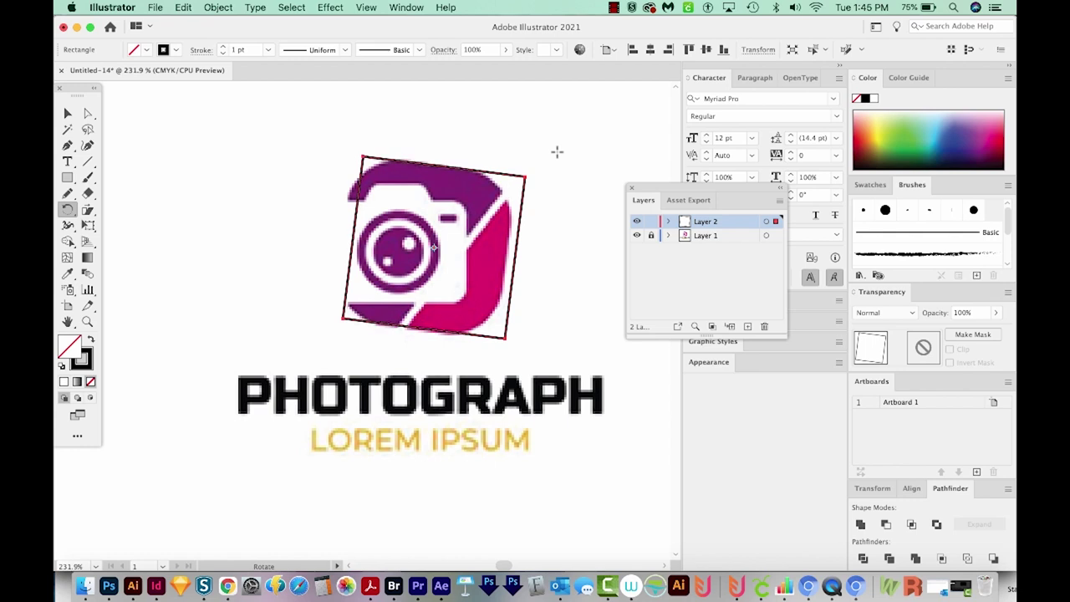
key(Left)
key(Left)
key(Left)
key(Left)
key(Left)
key(Left)
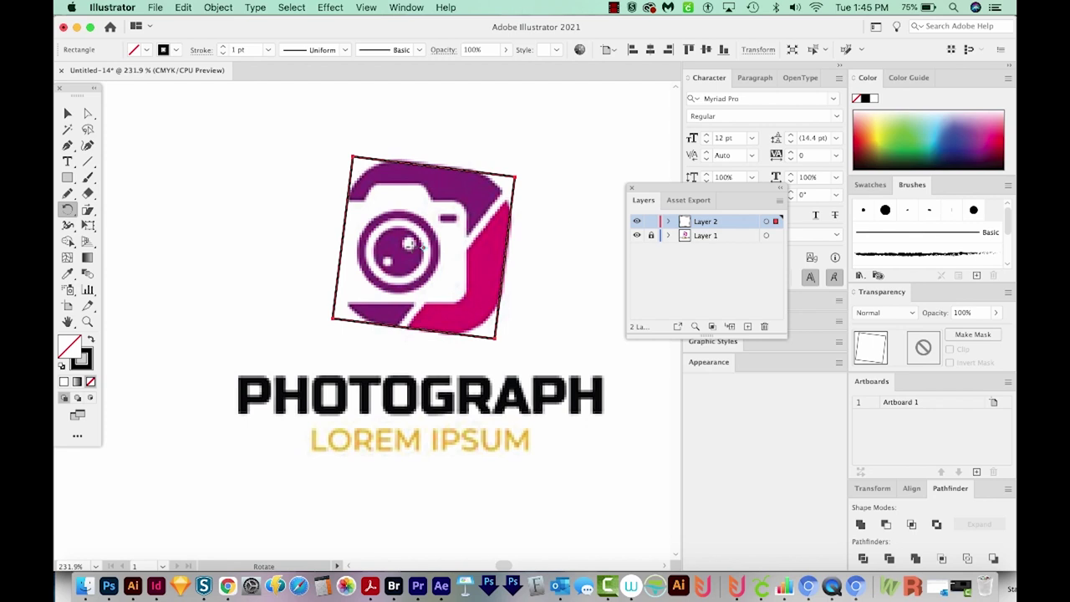
Check the Keyboard Increment value in the General preferences
key(super+k)
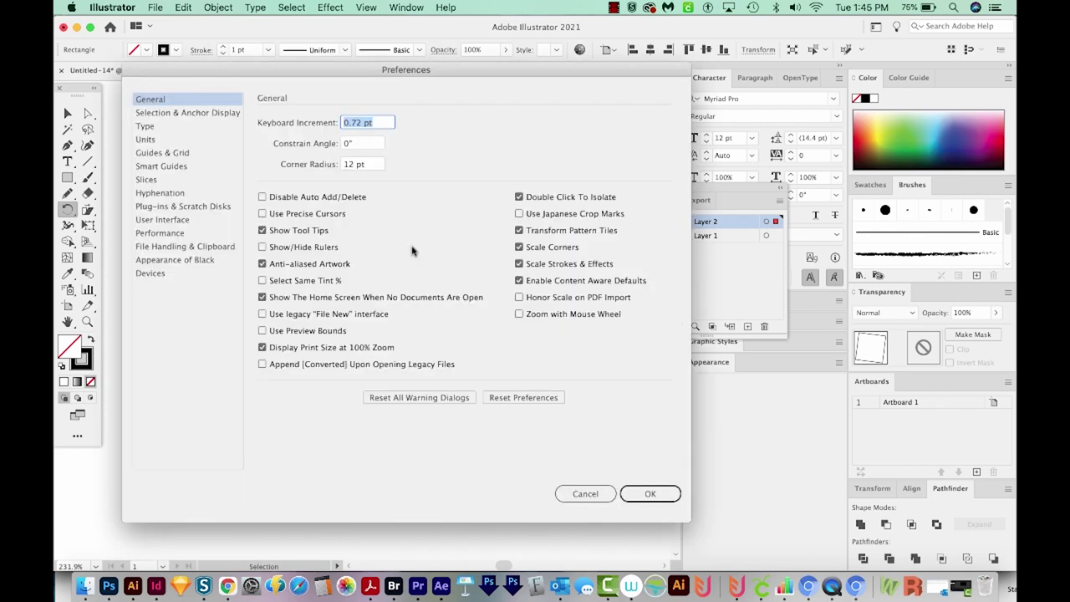
click(375, 122)
drag(382, 123, 326, 119)
click(667, 500)
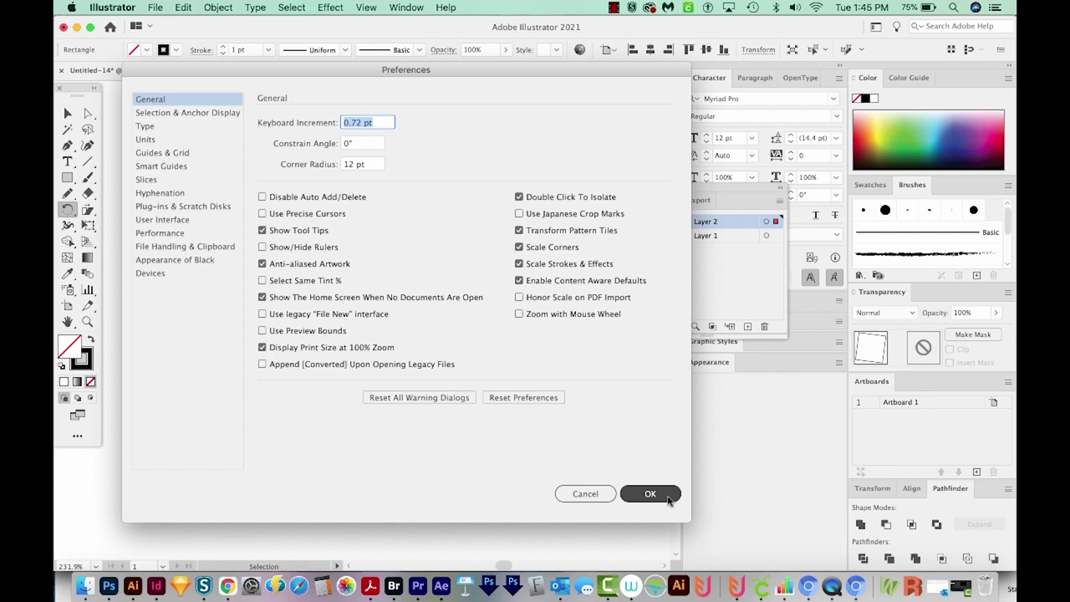
click(665, 497)
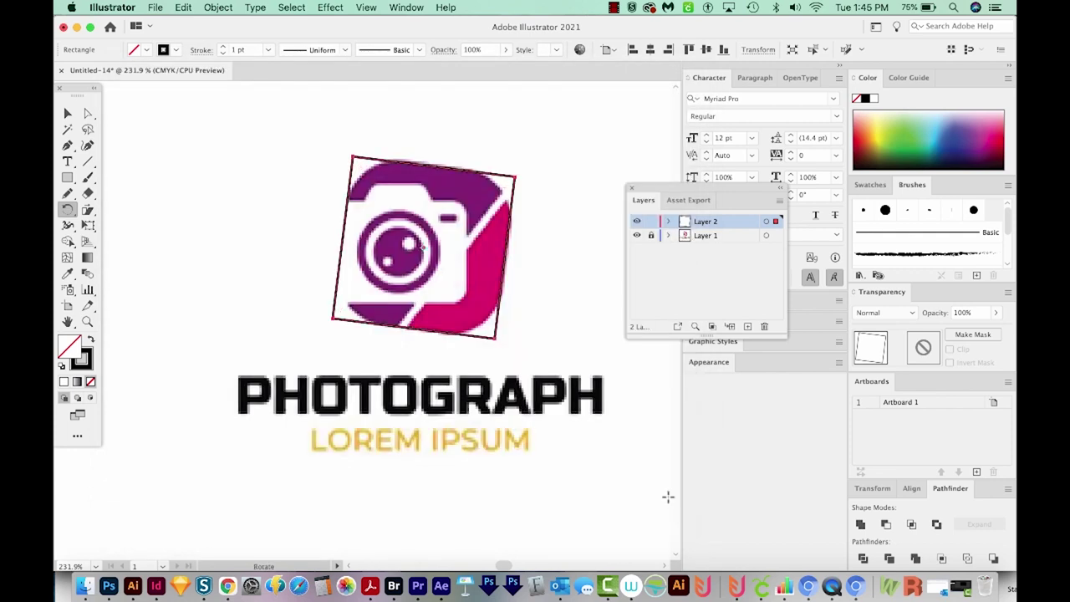
Round all four corners of the tilted square to about 19.18 pt to match the icon's outline
key(i)
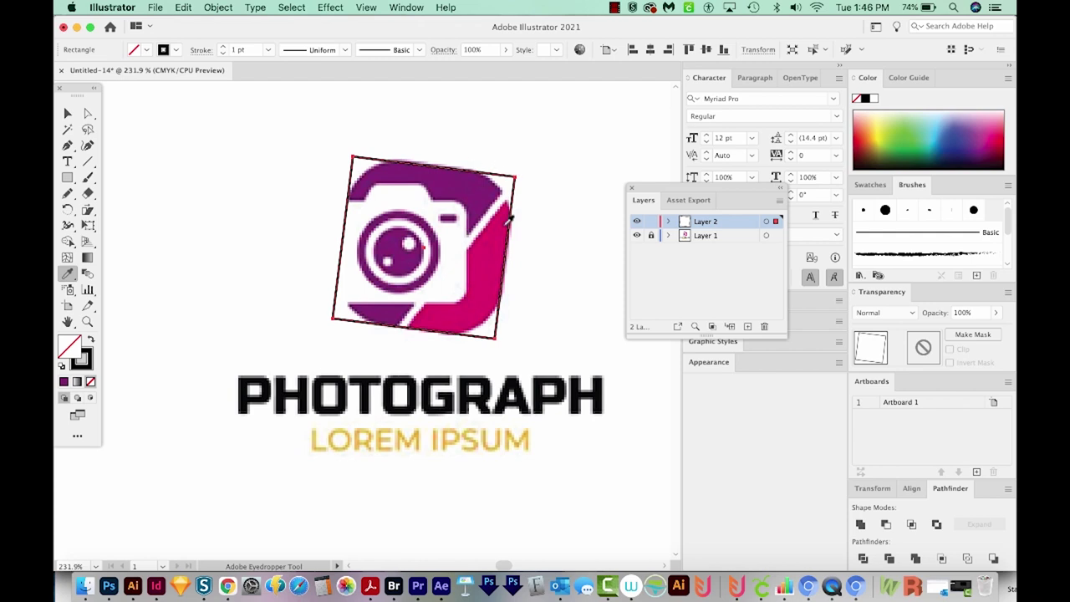
key(a)
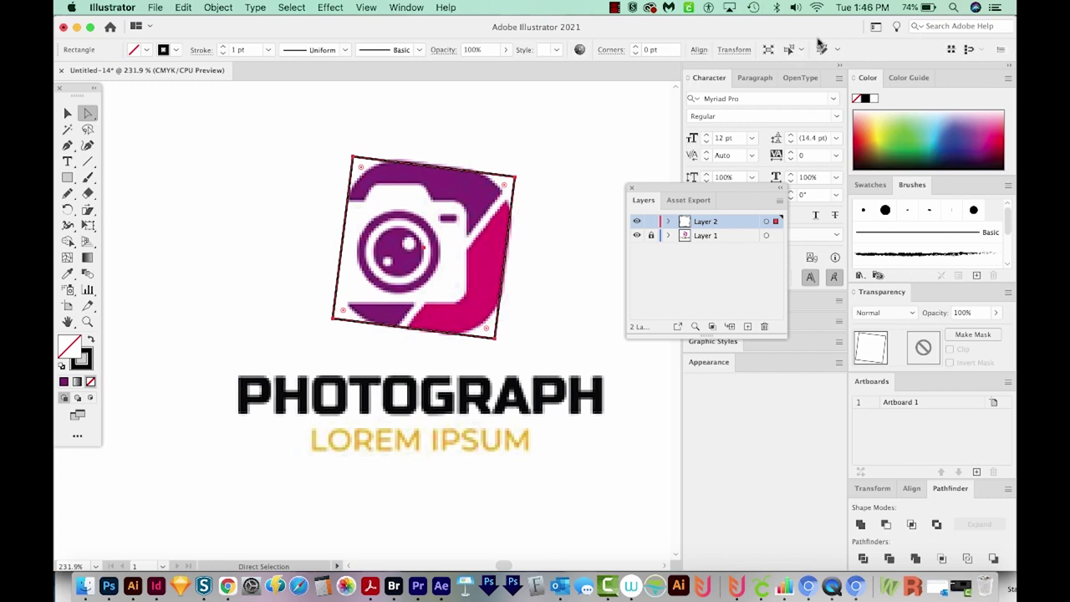
click(409, 7)
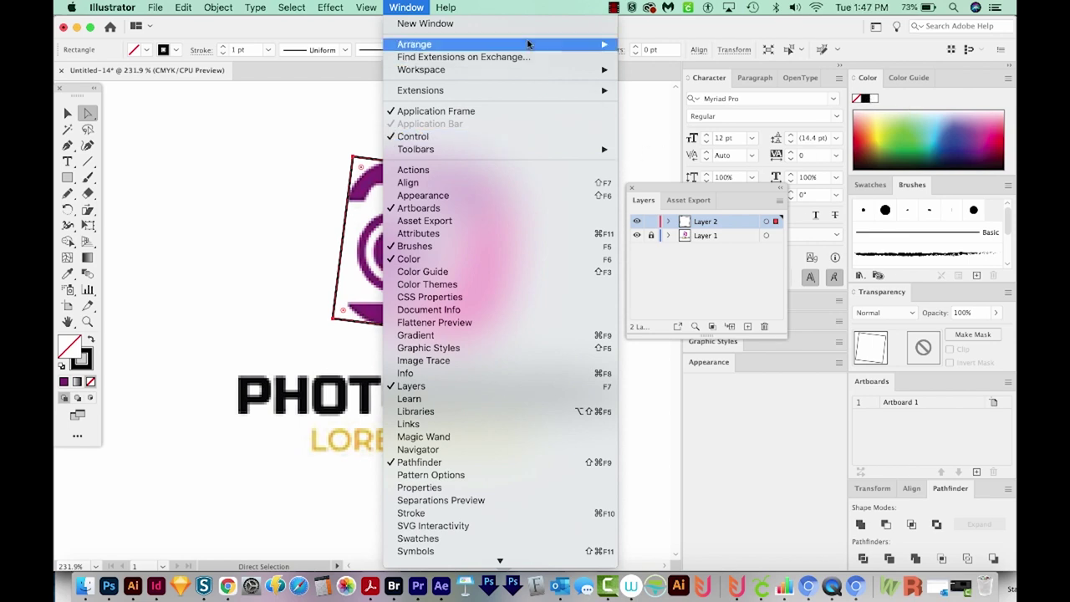
click(88, 113)
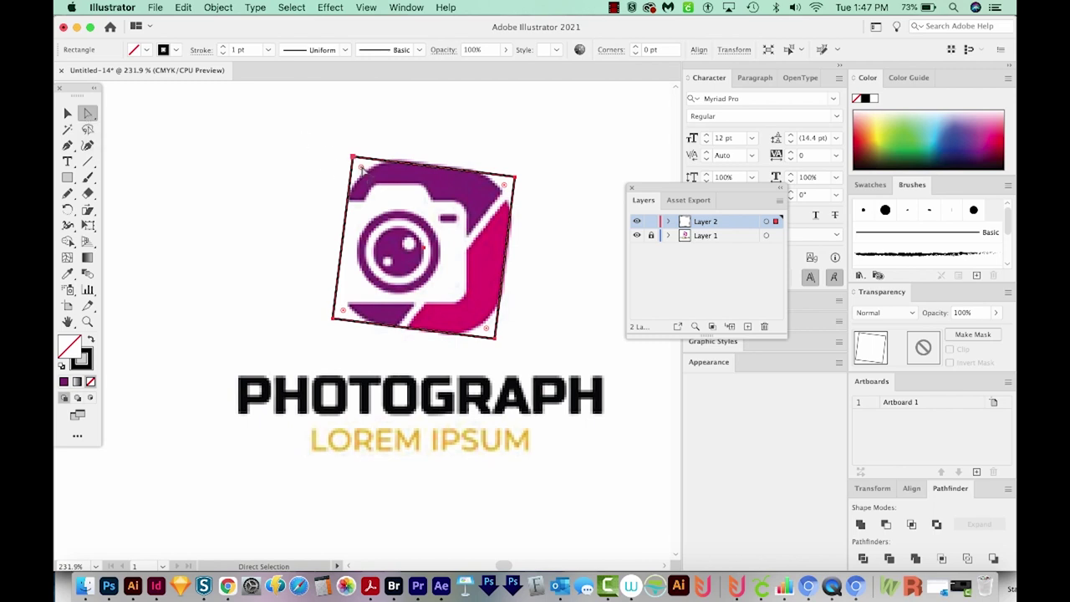
drag(361, 168, 392, 214)
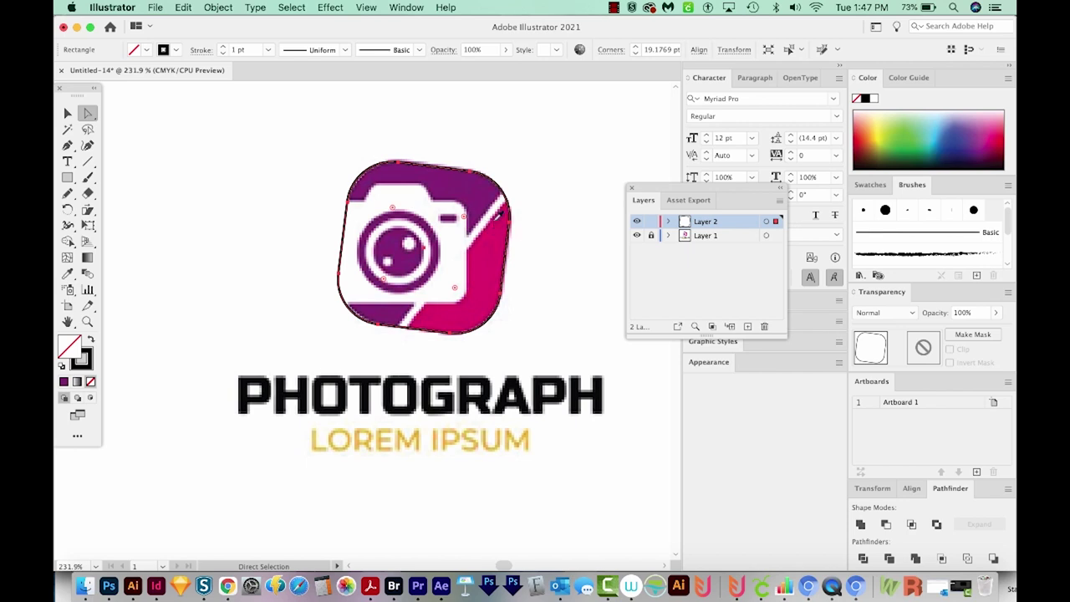
Fill the rounded square with the purple sampled from the logo using the Eyedropper
key(i)
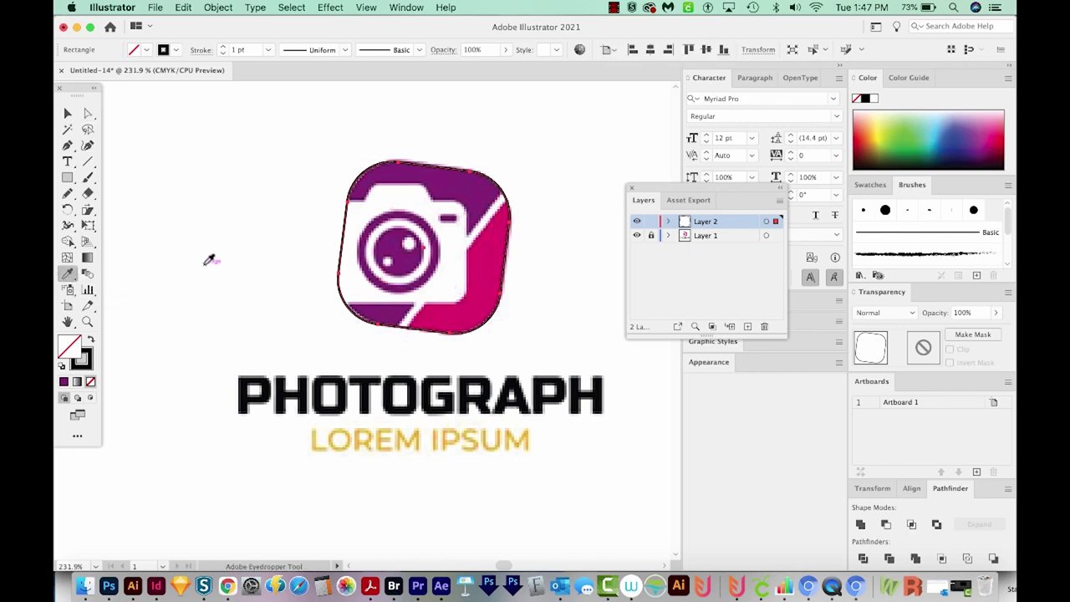
click(449, 185)
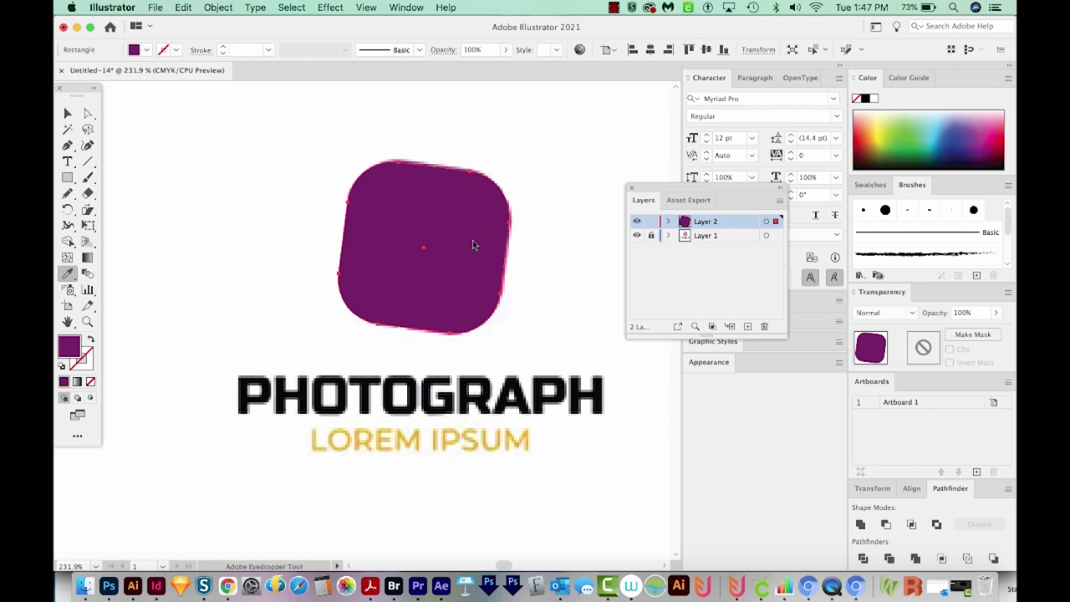
key(super)
key(Delete)
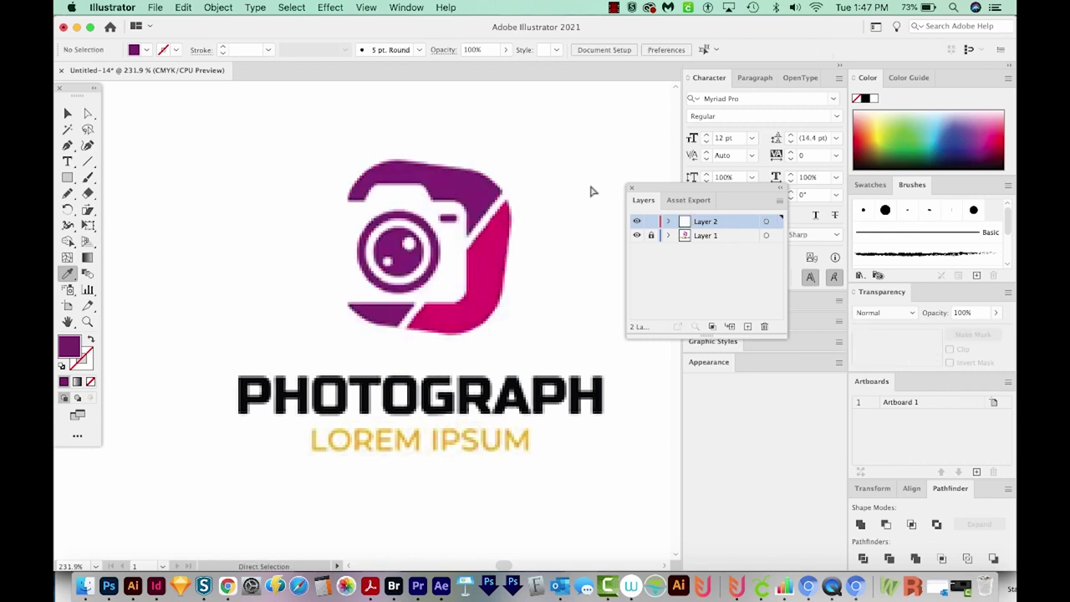
key(super+z)
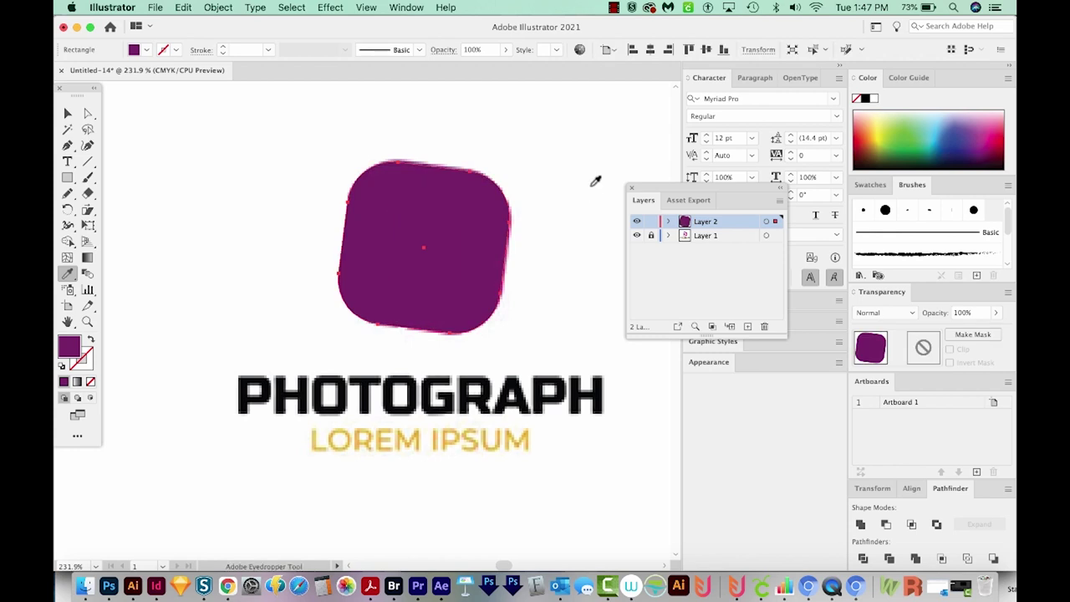
Swap the square's fill and stroke, fill it with the magenta sampled from the logo, and delete it
key(shift+x)
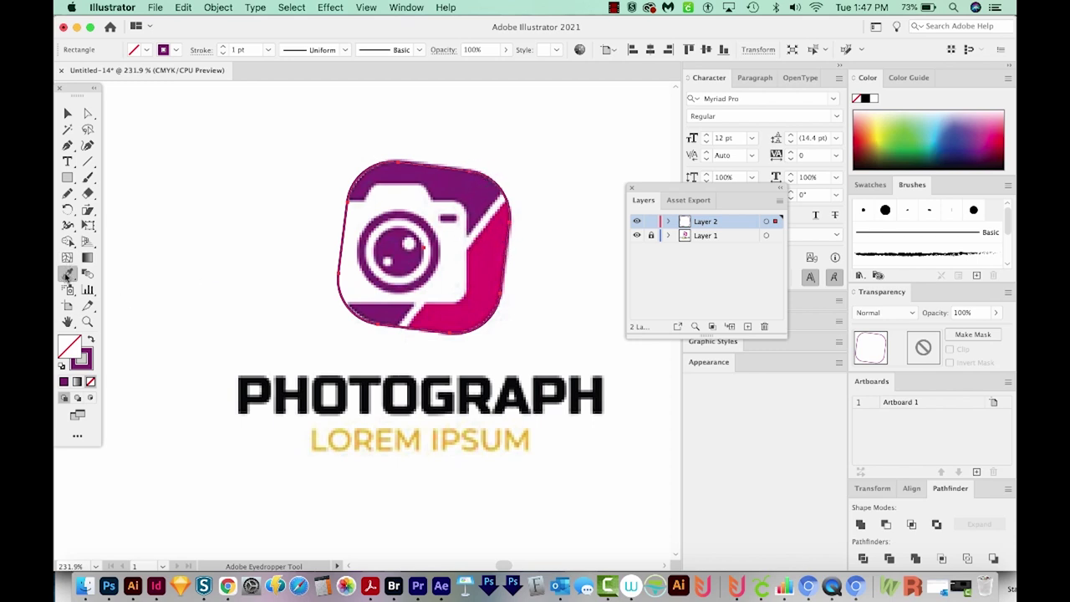
click(490, 266)
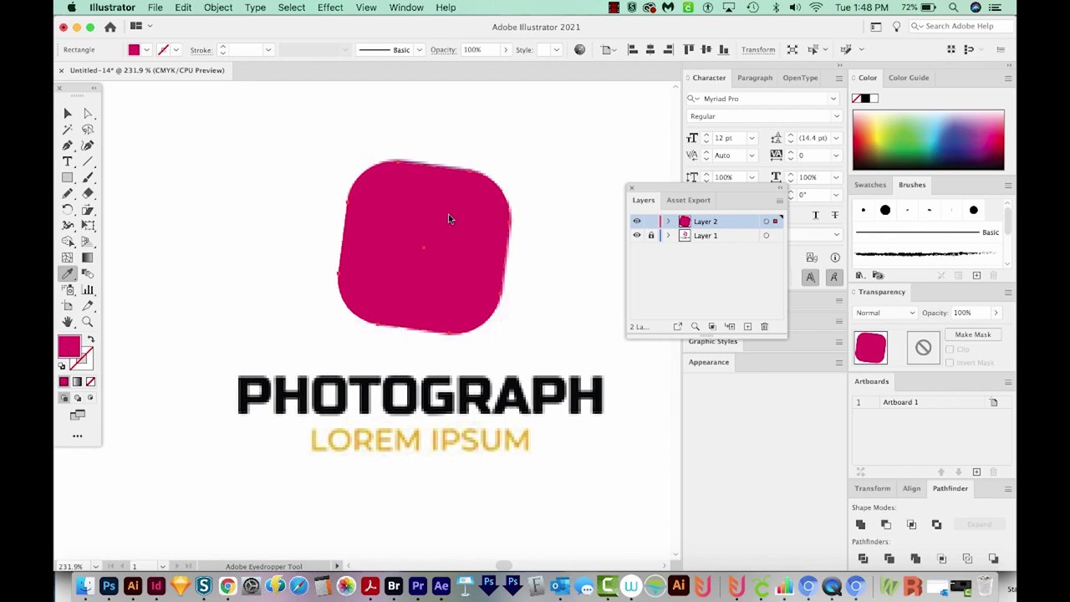
key(Delete)
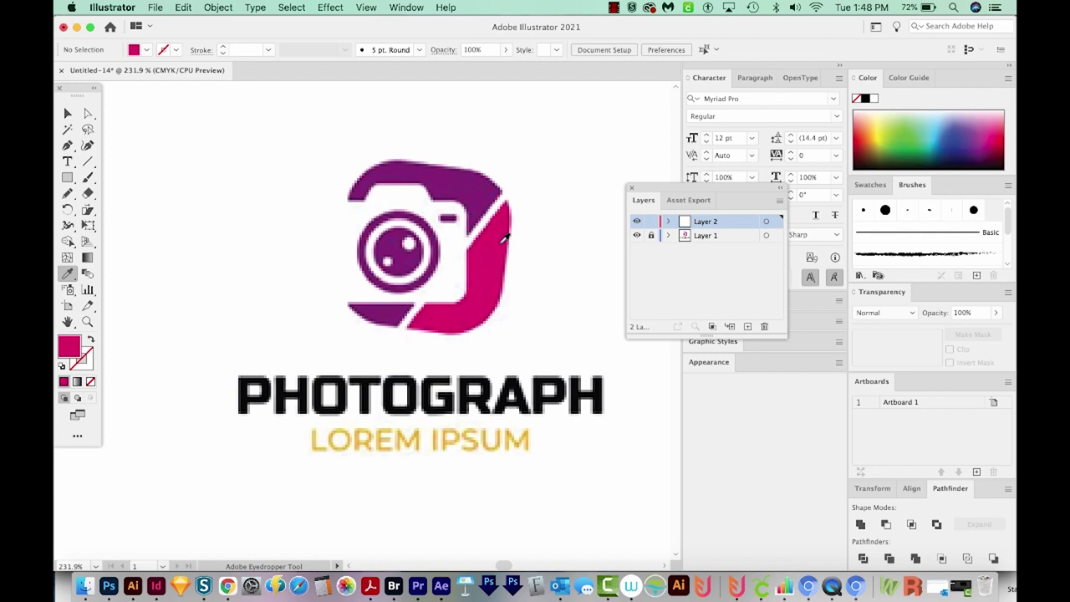
Draw a straight diagonal line with the Pen tool along the icon's gap, using the default black stroke and no fill
key(p)
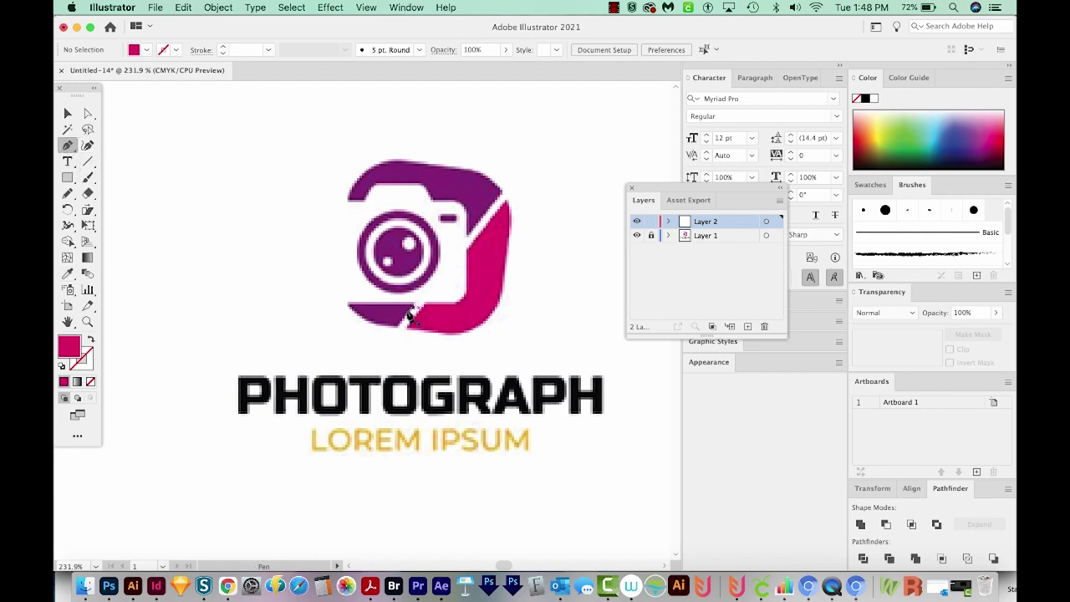
click(511, 187)
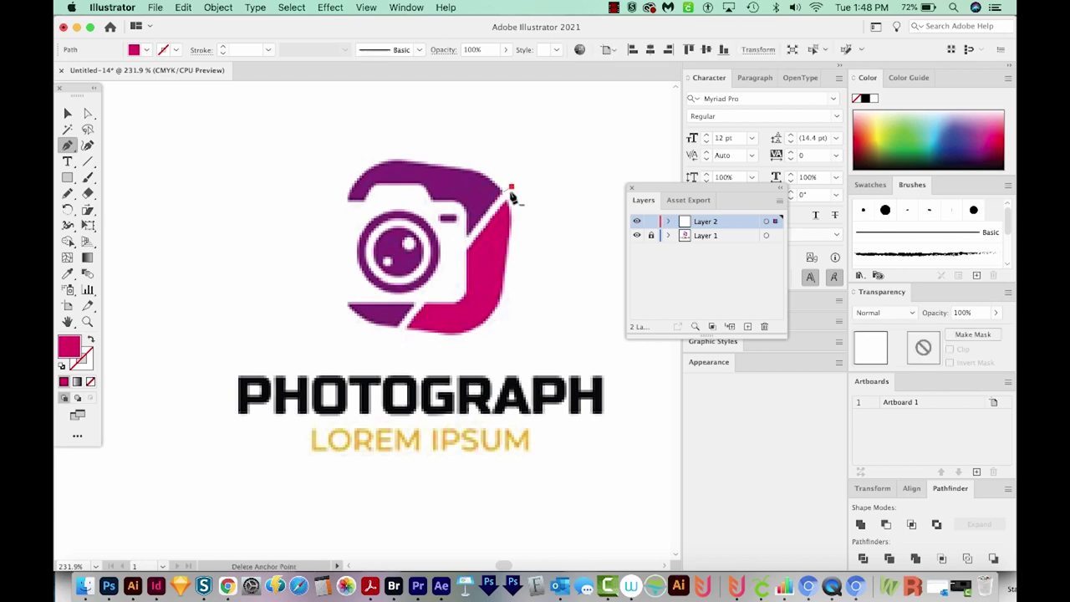
click(381, 354)
key(d)
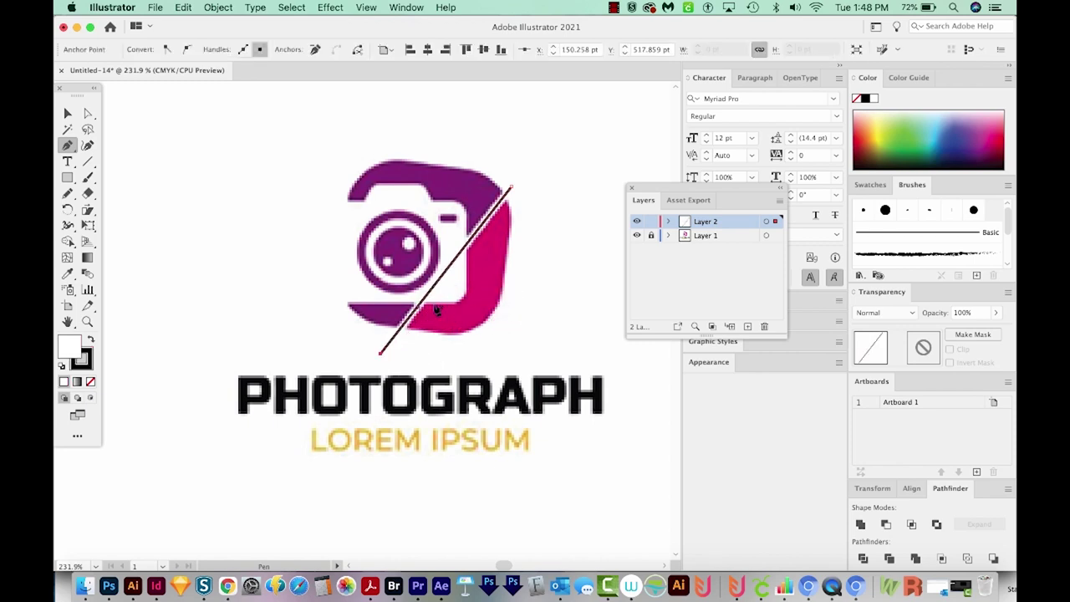
click(91, 383)
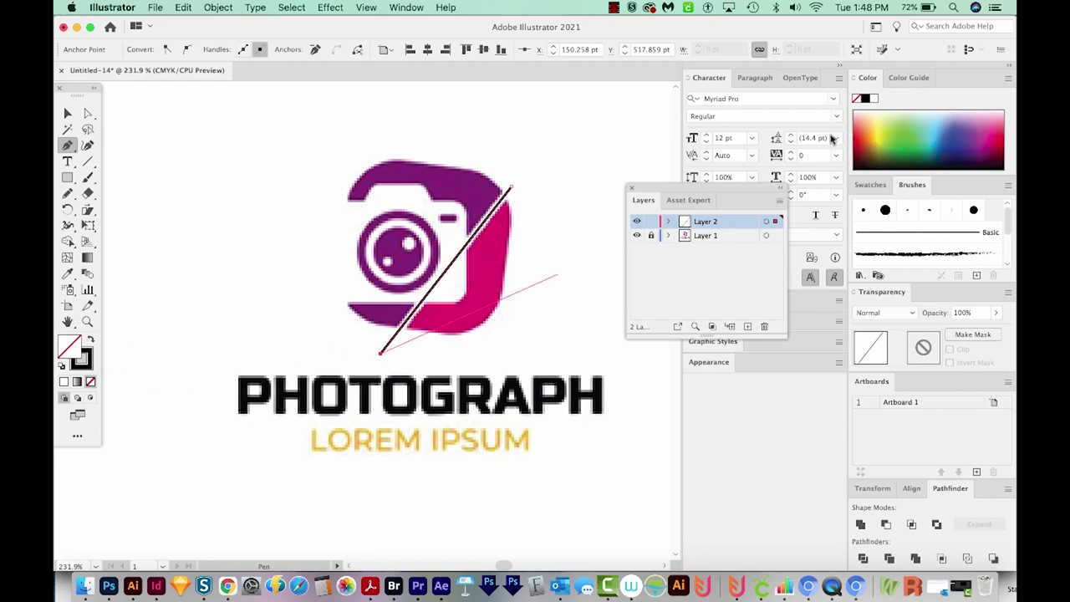
Set the diagonal line's stroke weight to 4 pt
key(super+F10)
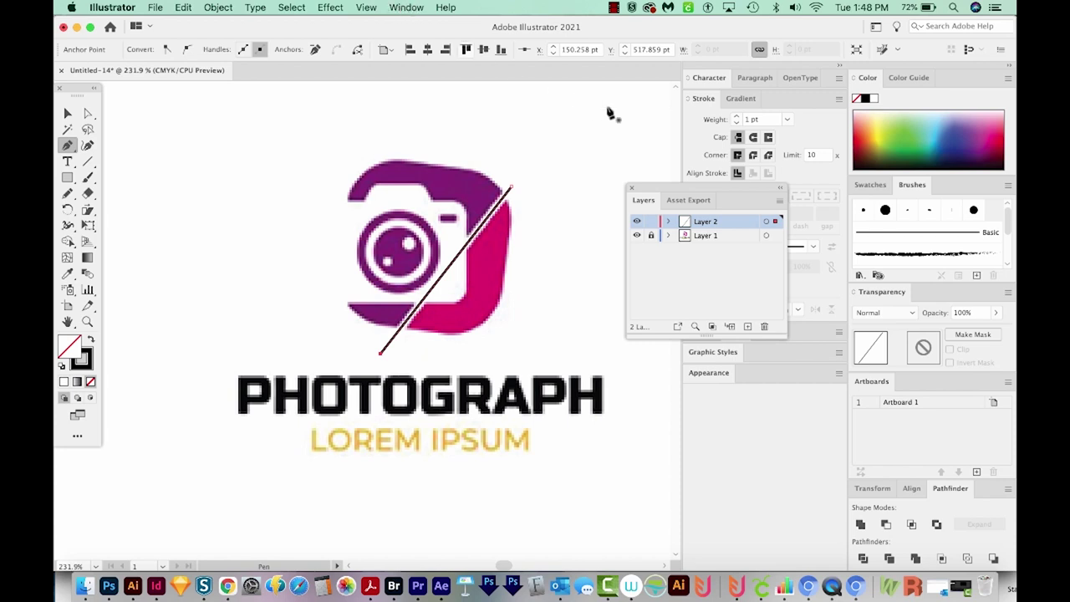
drag(649, 190, 698, 374)
click(770, 118)
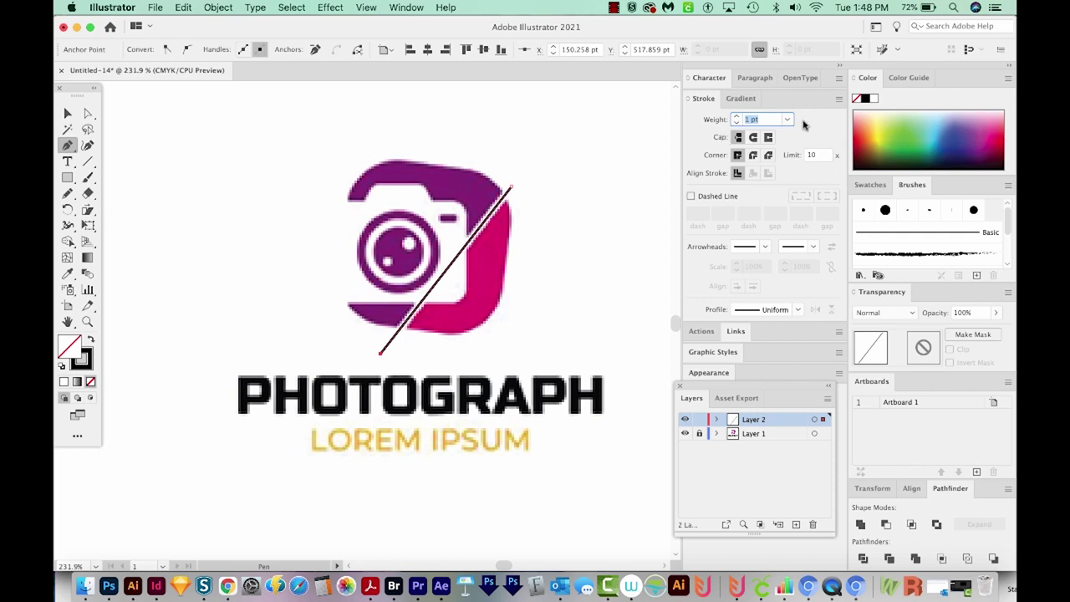
text(4)
key(Return)
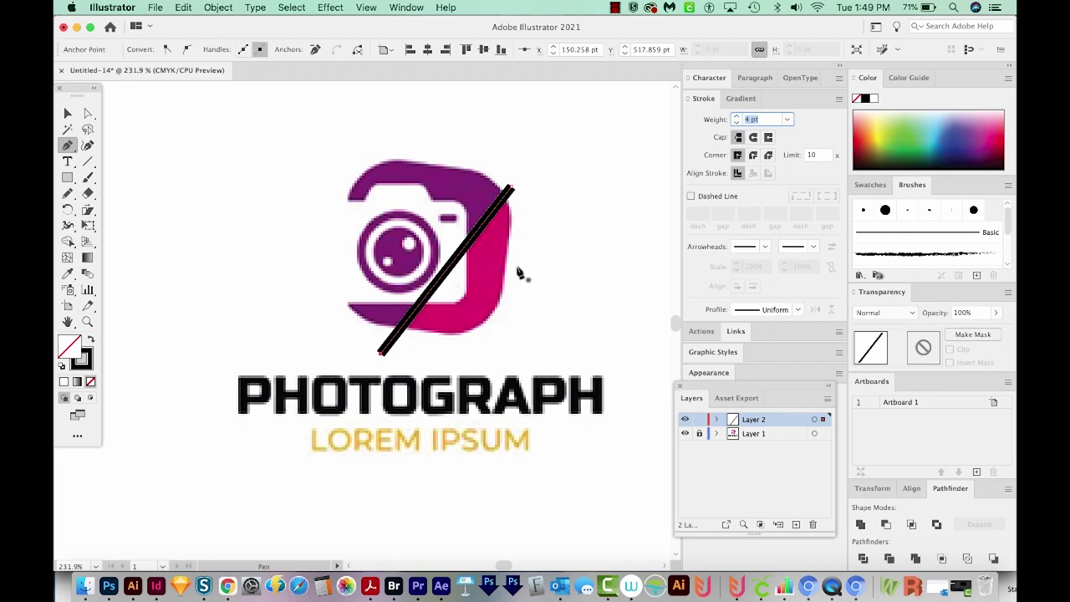
Expand the fill and stroke of the diagonal line into a filled shape
key(super+shift+e)
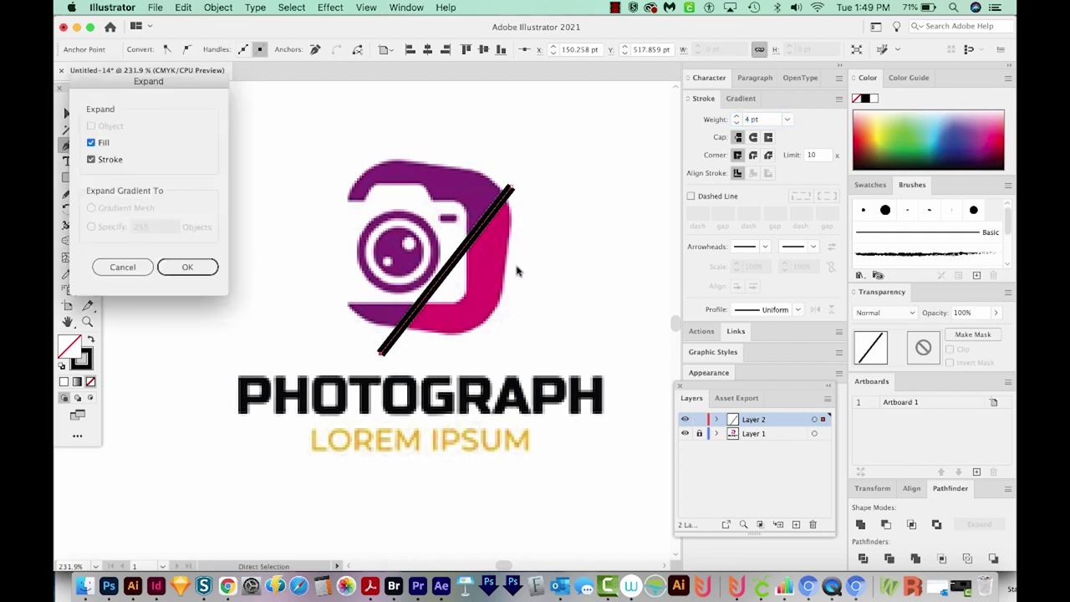
key(Return)
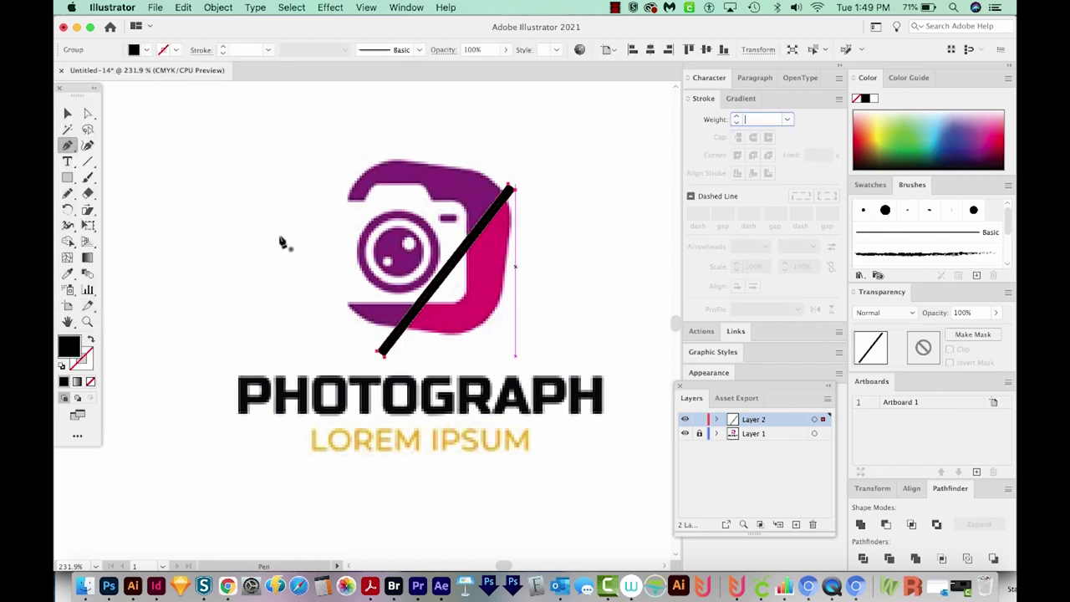
click(219, 7)
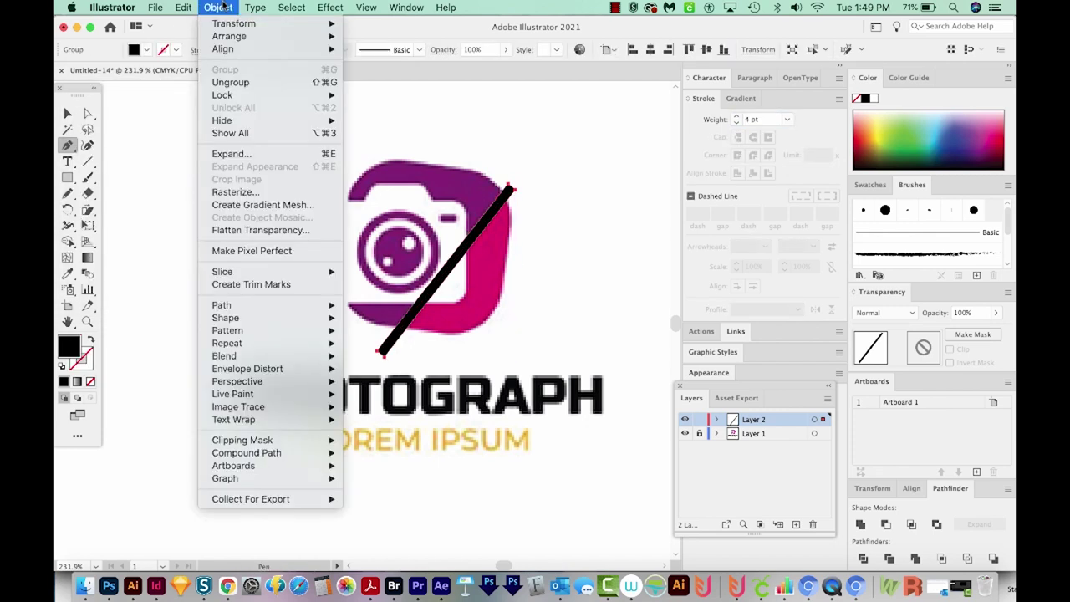
click(233, 154)
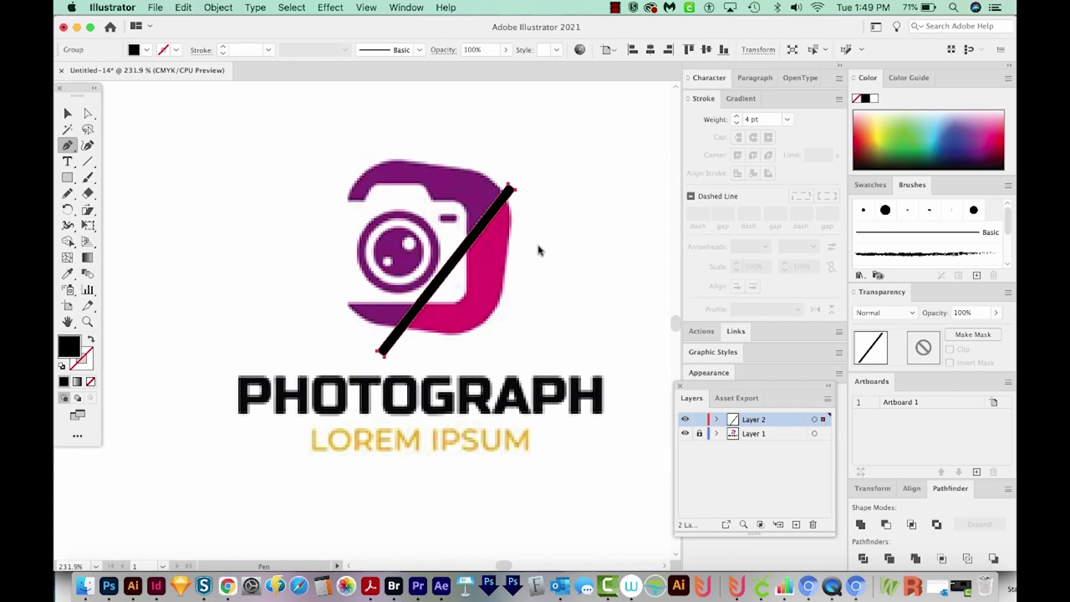
Show all hidden objects to bring back the rounded square, and select the diagonal bar
click(222, 8)
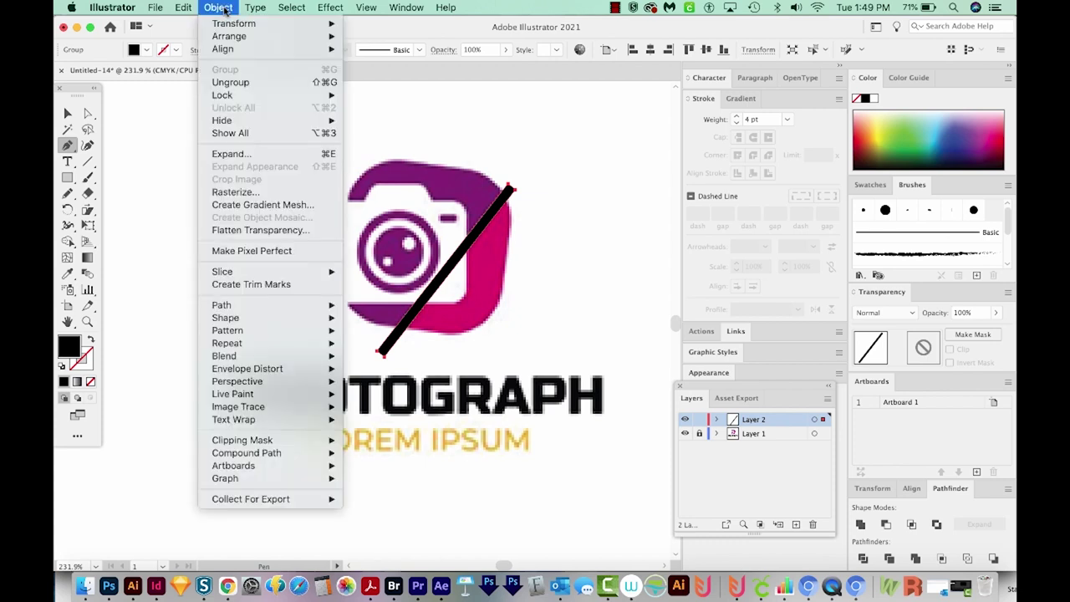
click(255, 135)
key(v)
click(550, 195)
click(507, 194)
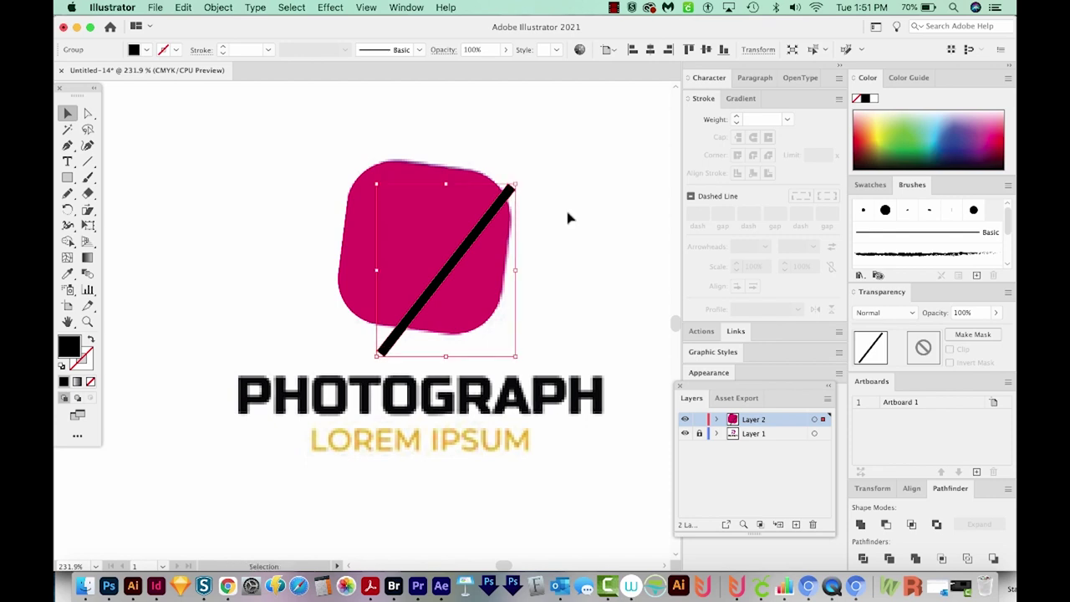
Select the rounded square and the bar, and split the square along the bar with Shape Builder into purple and magenta areas
click(591, 214)
key(super+a)
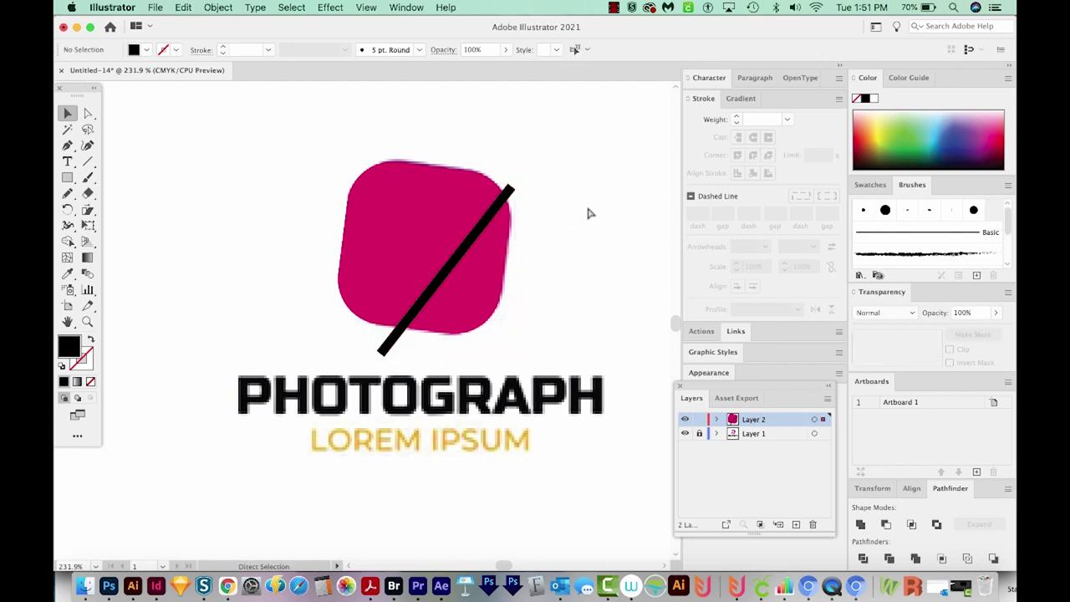
shift+click(361, 227)
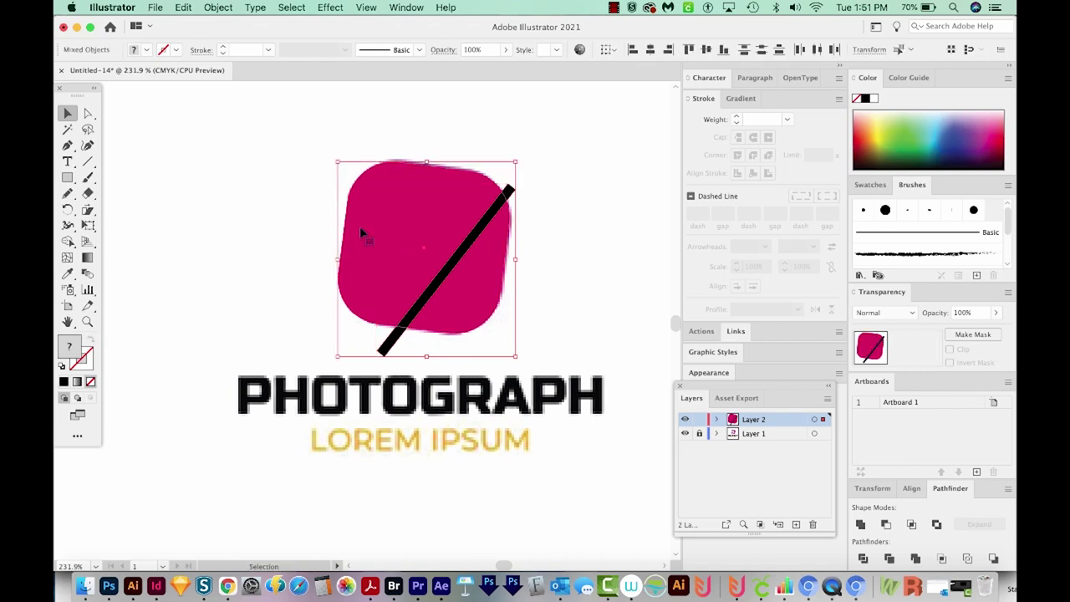
key(shift+m)
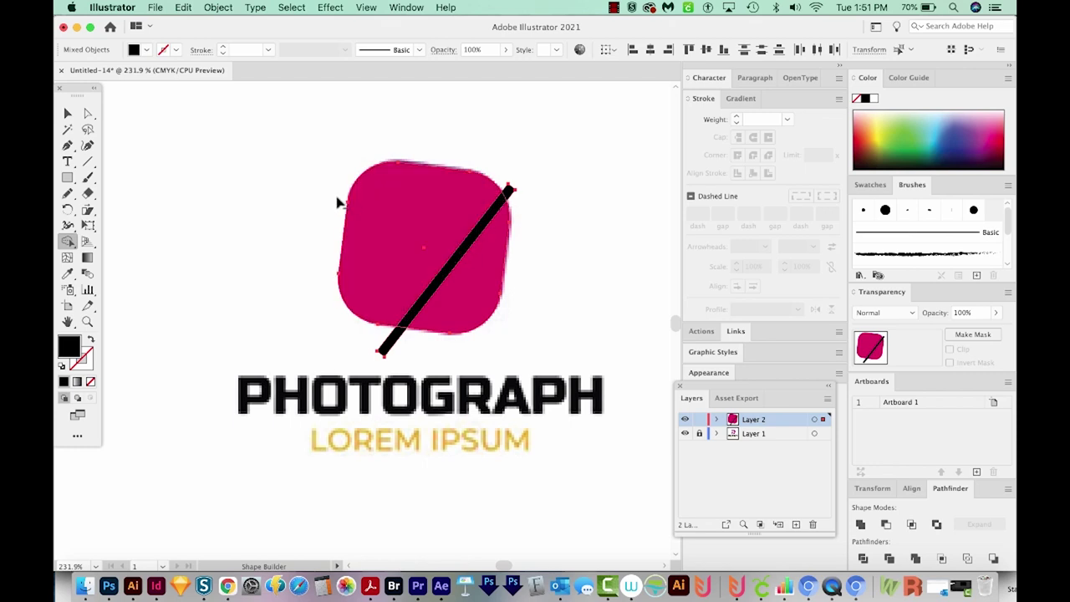
drag(339, 203, 399, 230)
drag(449, 264, 459, 250)
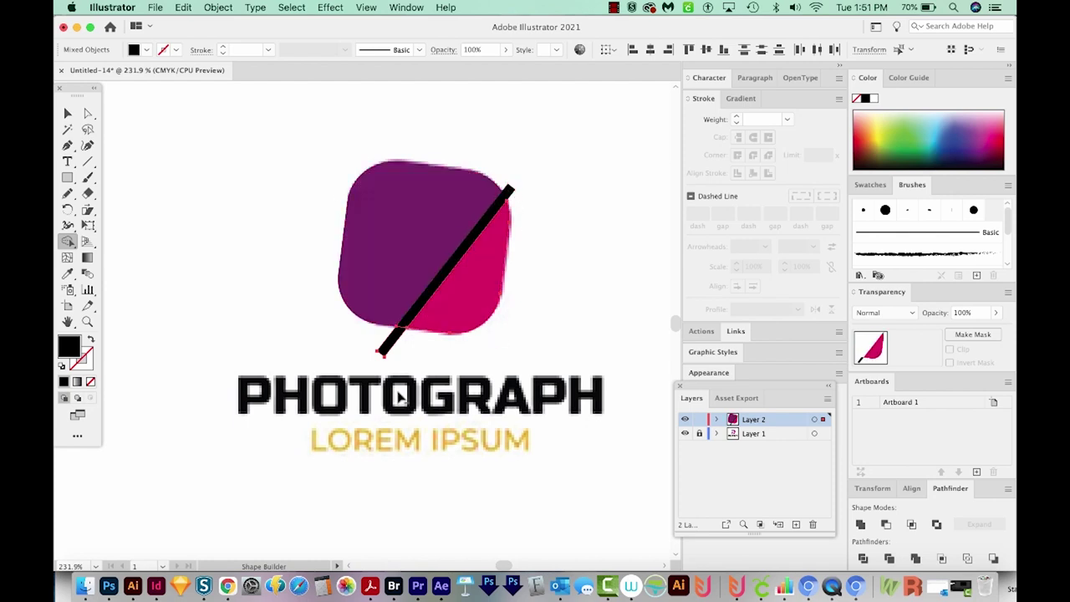
click(388, 349)
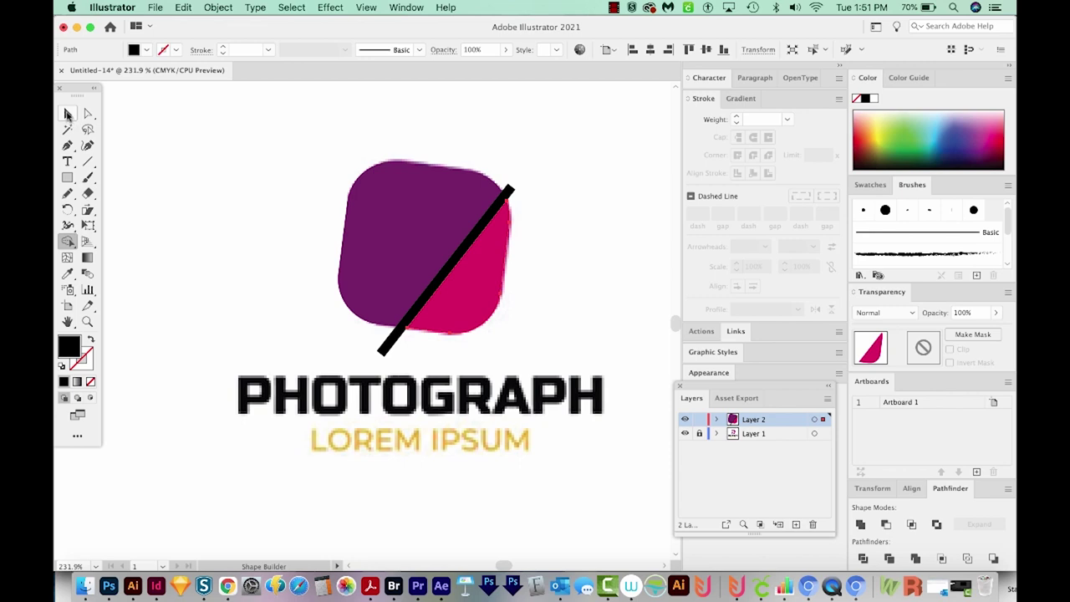
Cut the black diagonal bar out of the purple shape with Shape Builder, and hide the purple and magenta pieces
click(68, 115)
click(458, 191)
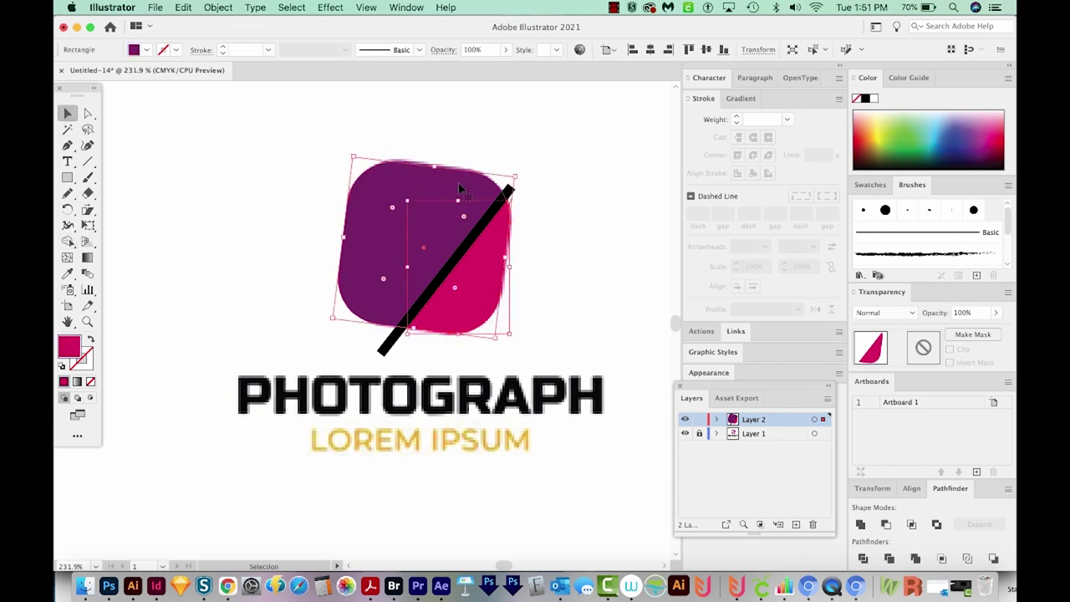
shift+click(387, 350)
key(shift+m)
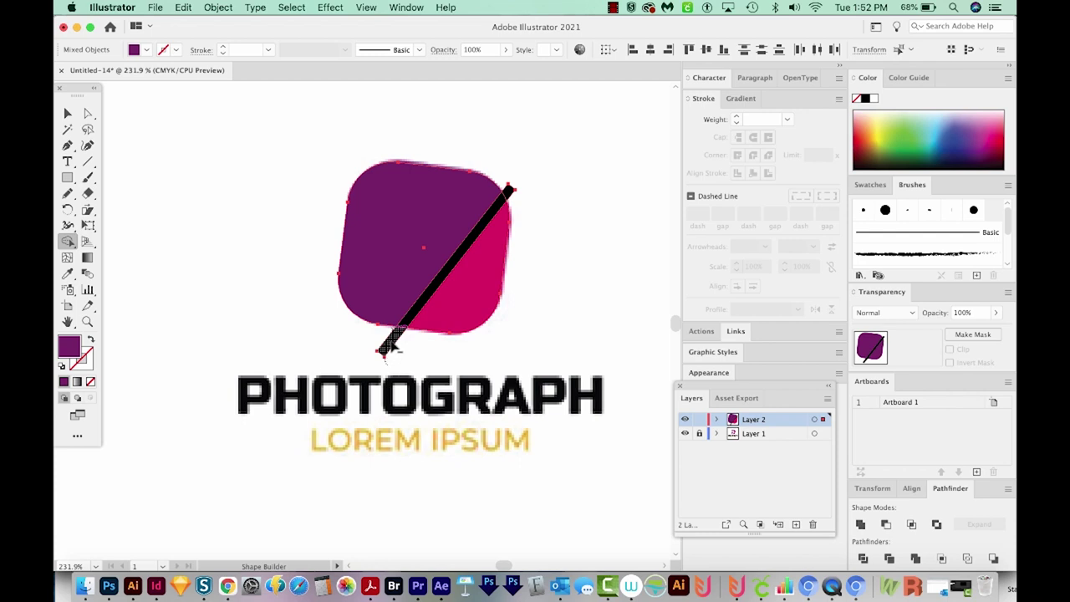
mouse_move(383, 355)
mouse_down()
mouse_move(493, 273)
mouse_move(509, 192)
mouse_up()
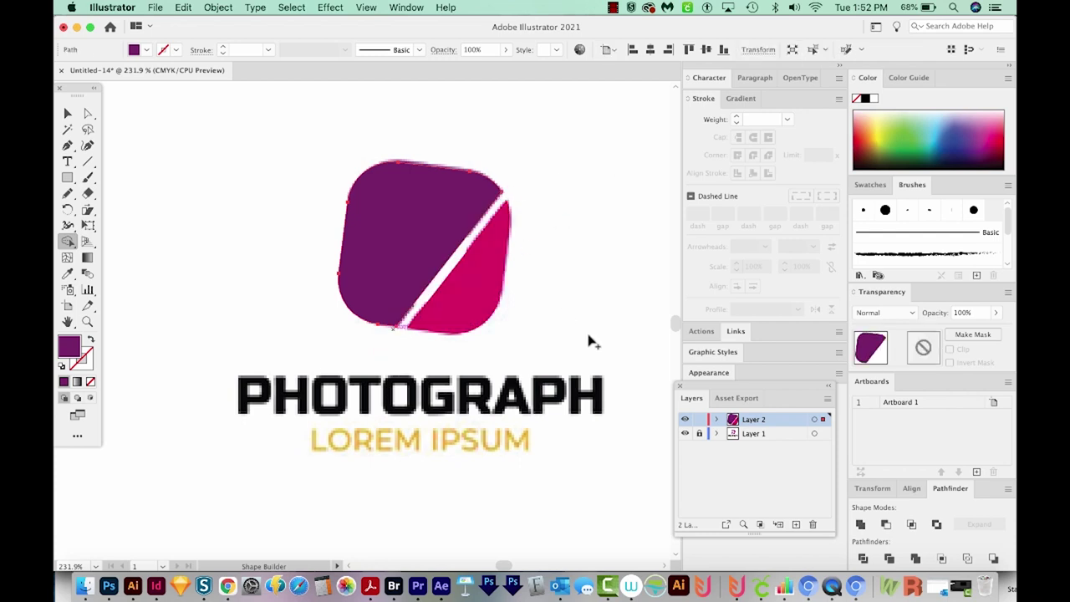
key(v)
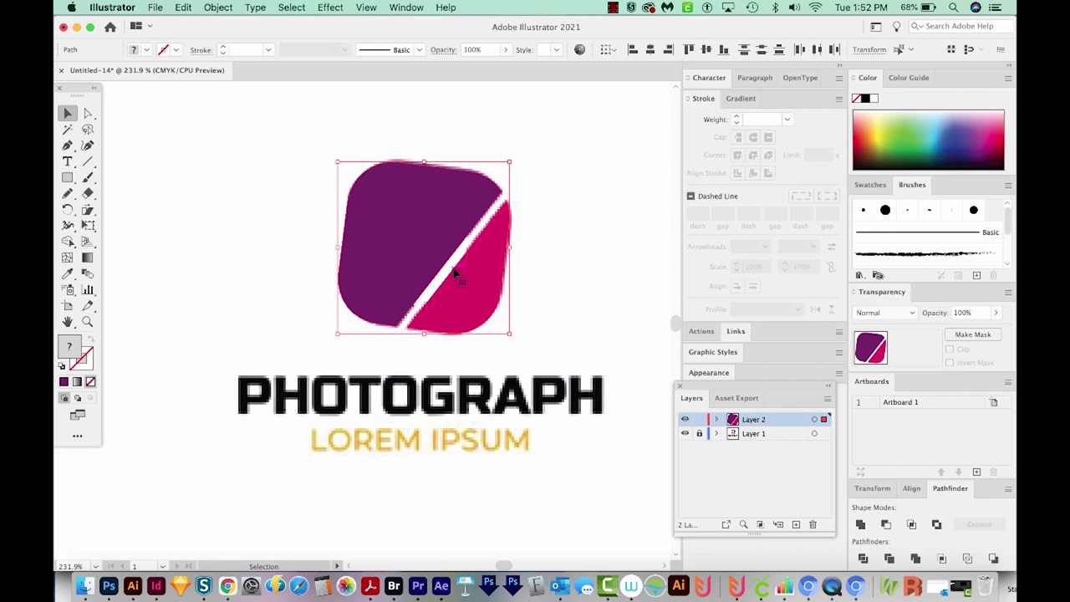
key(a)
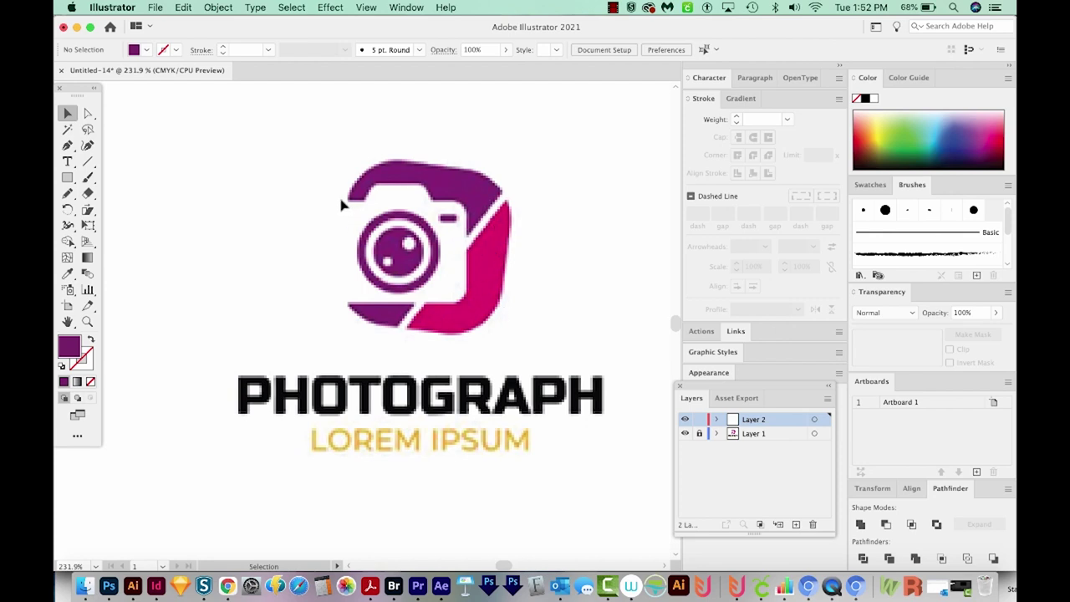
Draw a rectangle over the camera body with a black 1 pt stroke and no fill, and round its corners to about 8.05 pt
key(m)
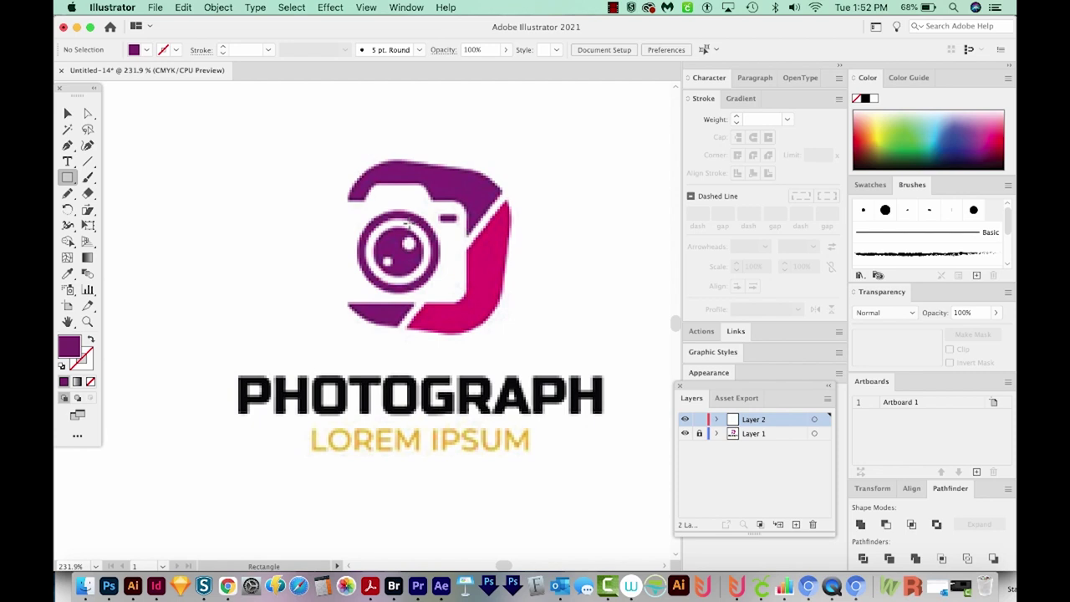
drag(332, 199, 469, 306)
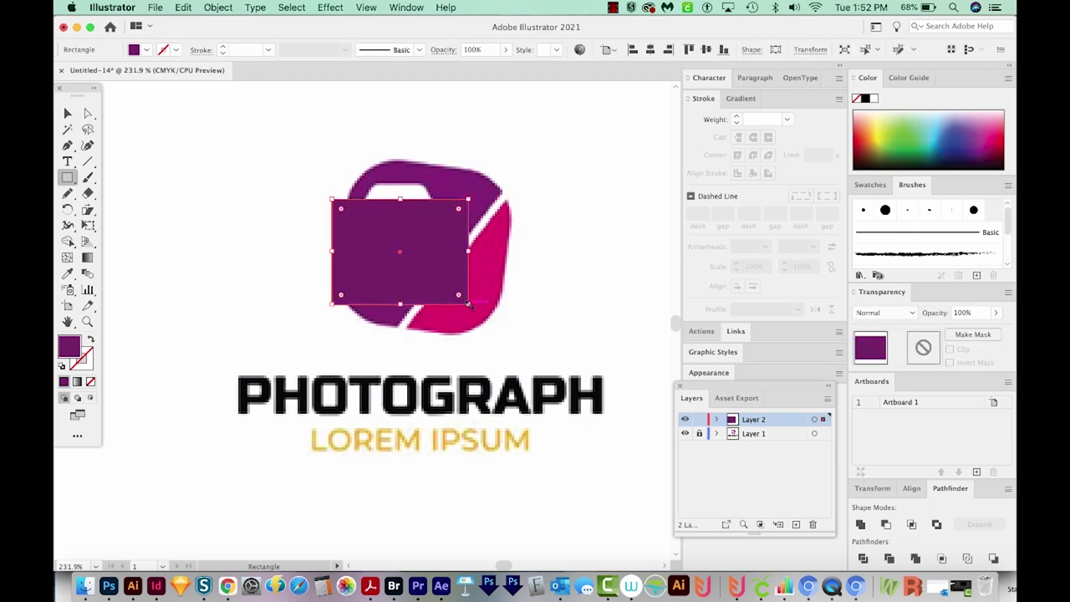
key(shift+x)
key(d)
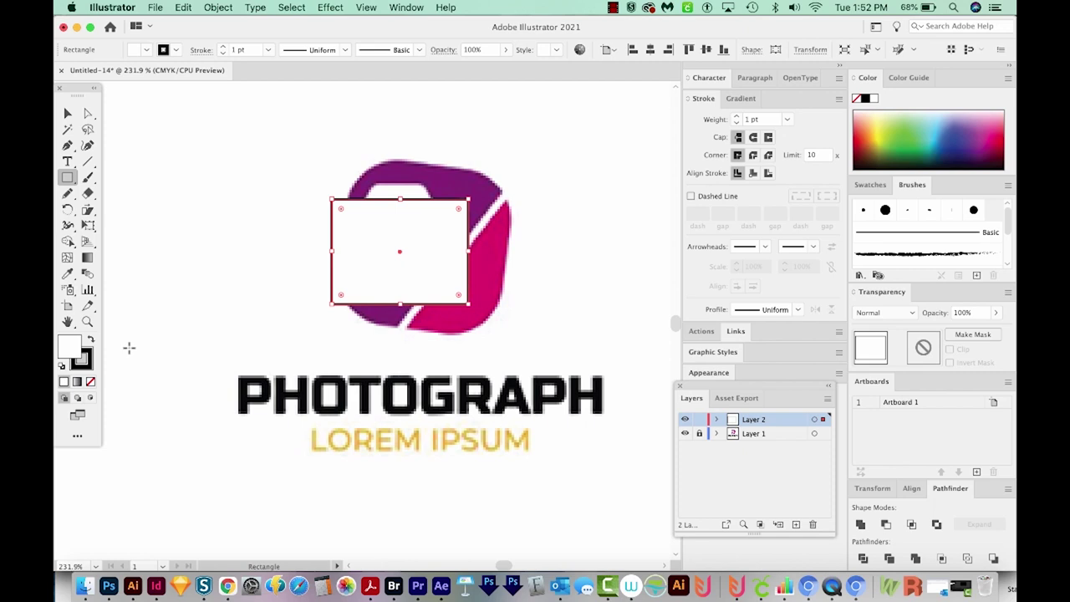
key(slash)
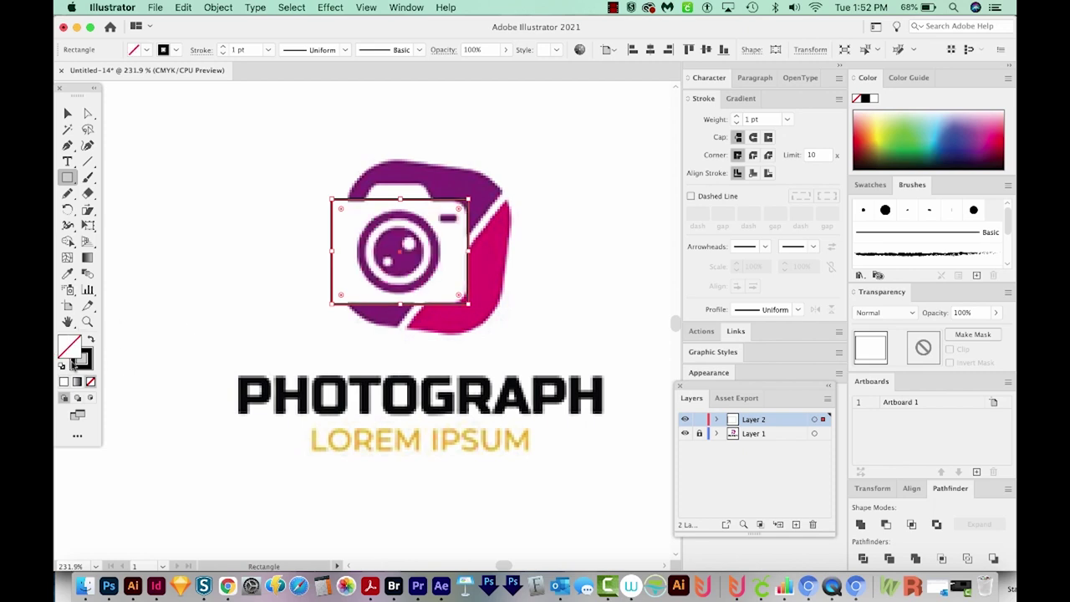
click(87, 113)
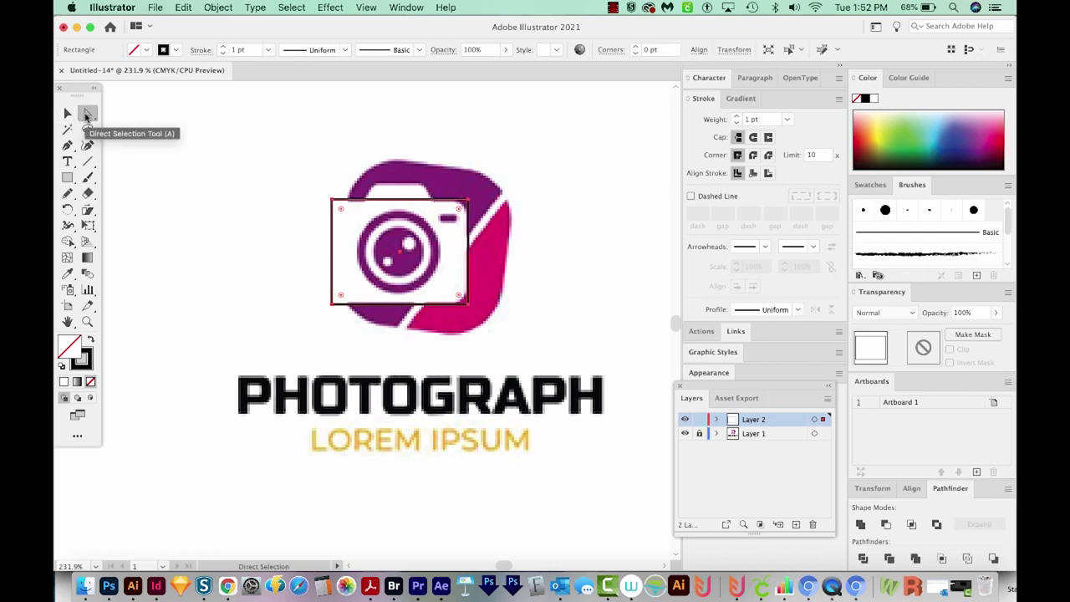
drag(460, 212, 451, 220)
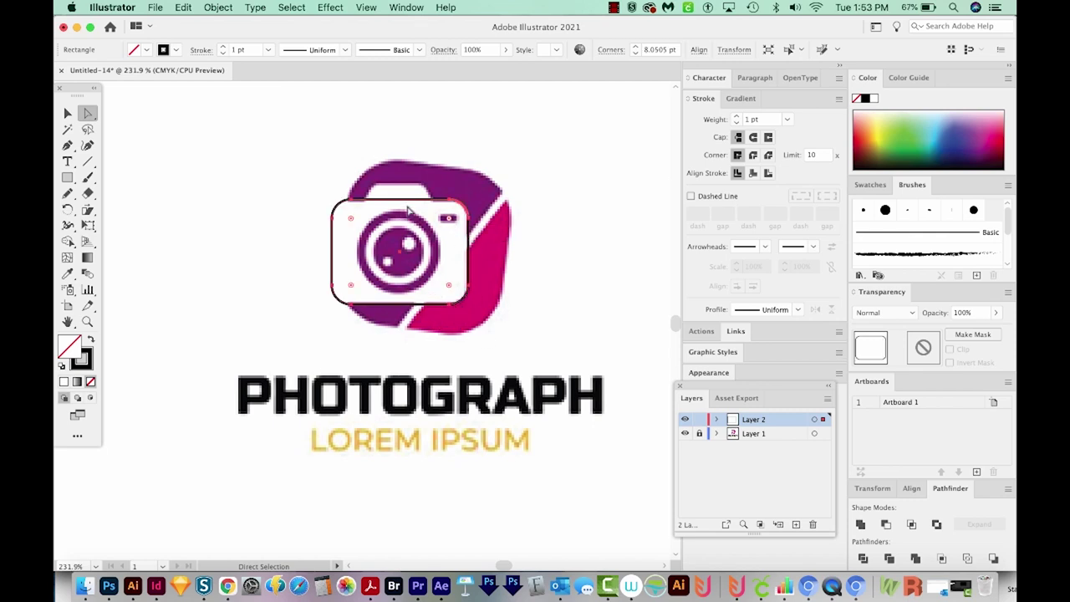
Draw a small rectangle over the camera's top hump, overlapping the upper edge of the body outline
key(m)
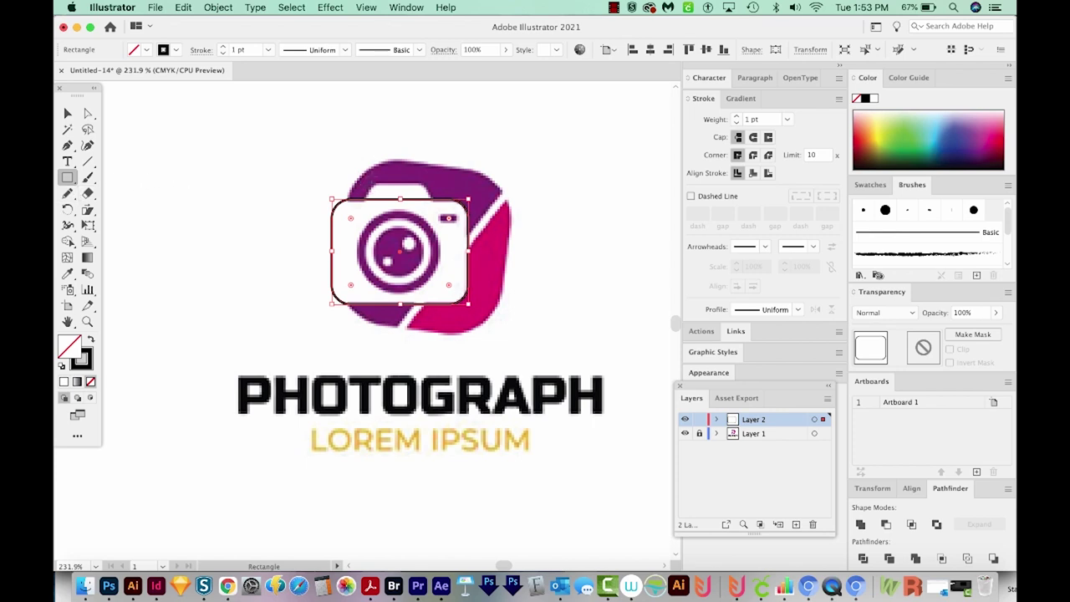
drag(365, 185, 435, 204)
key(z)
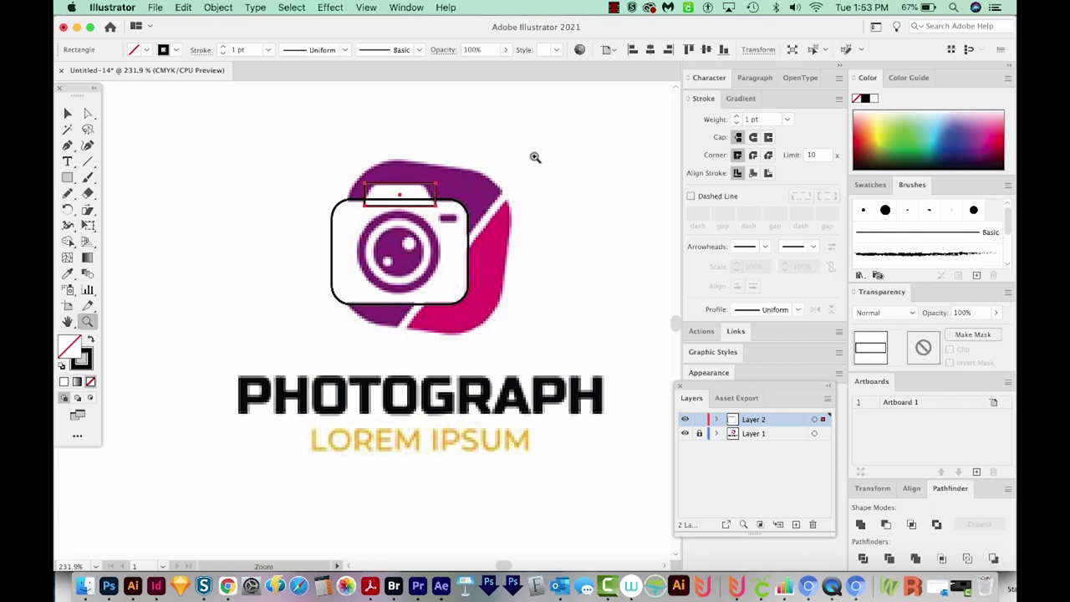
drag(299, 155, 484, 285)
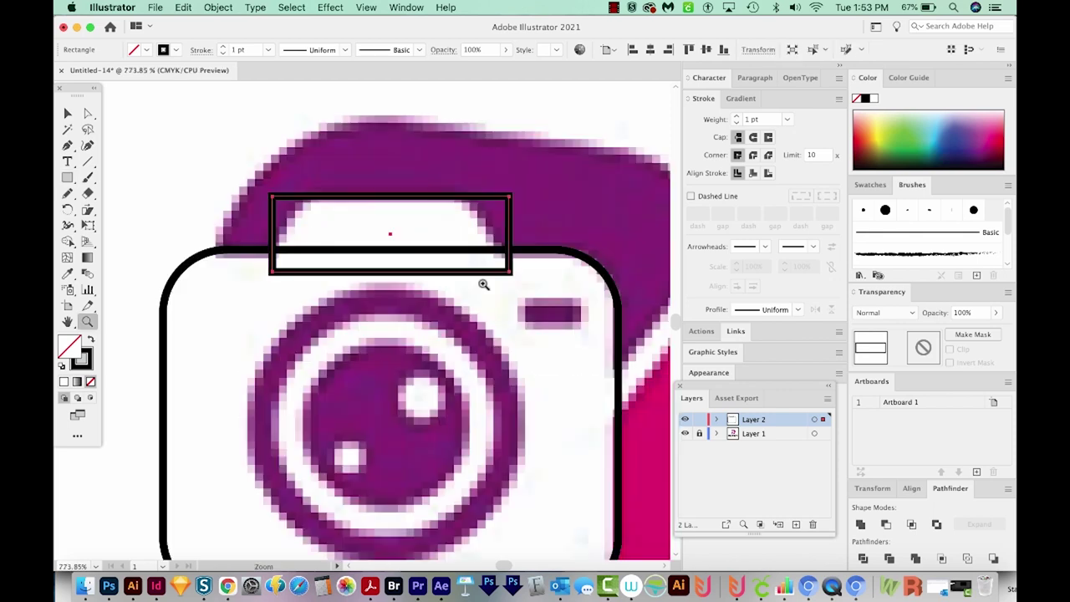
scroll(464, 328, left, 1)
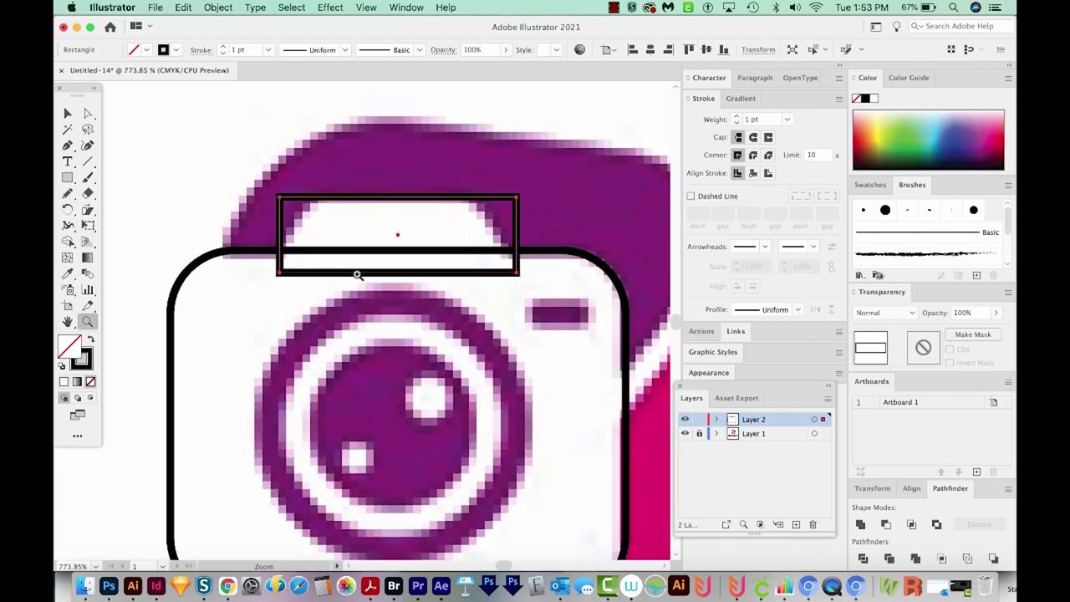
Select the two upper anchor points of the hump rectangle and scale them inward to form a trapezoid matching the camera's hump
key(super)
key(super+y)
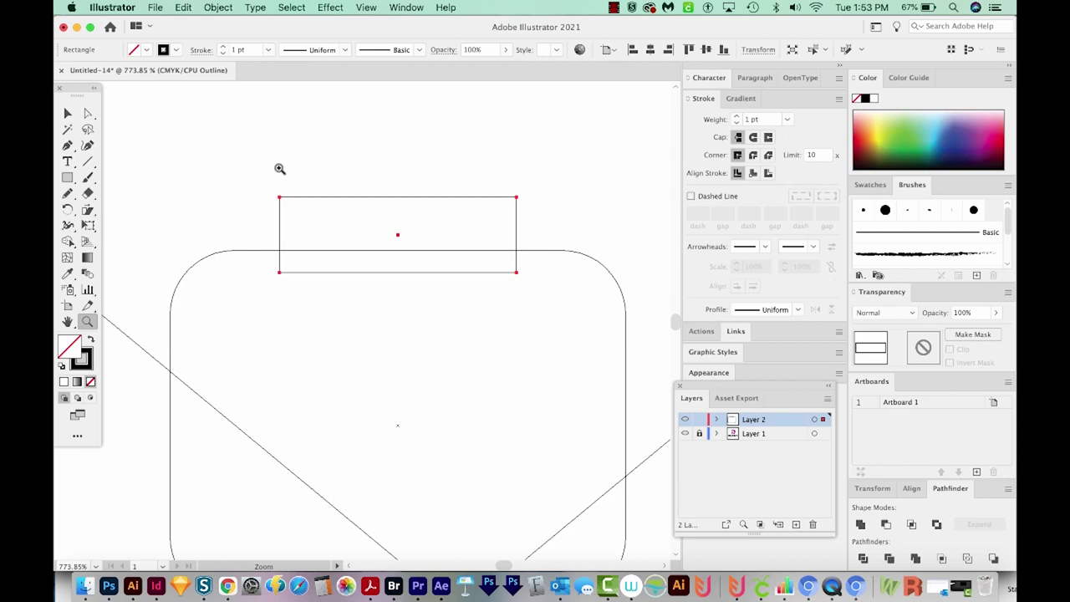
key(a)
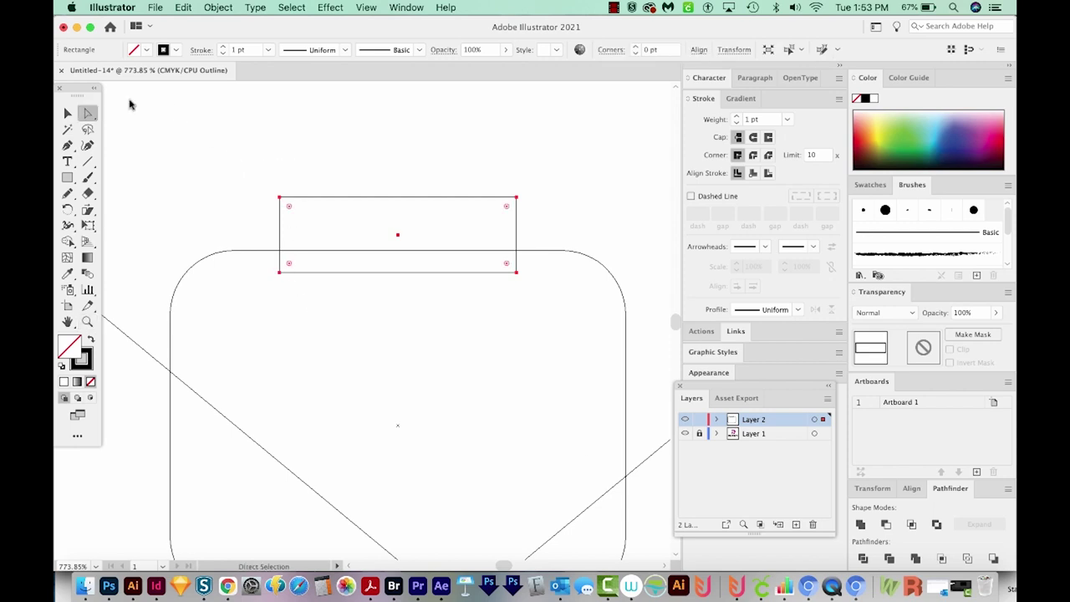
drag(227, 162, 554, 210)
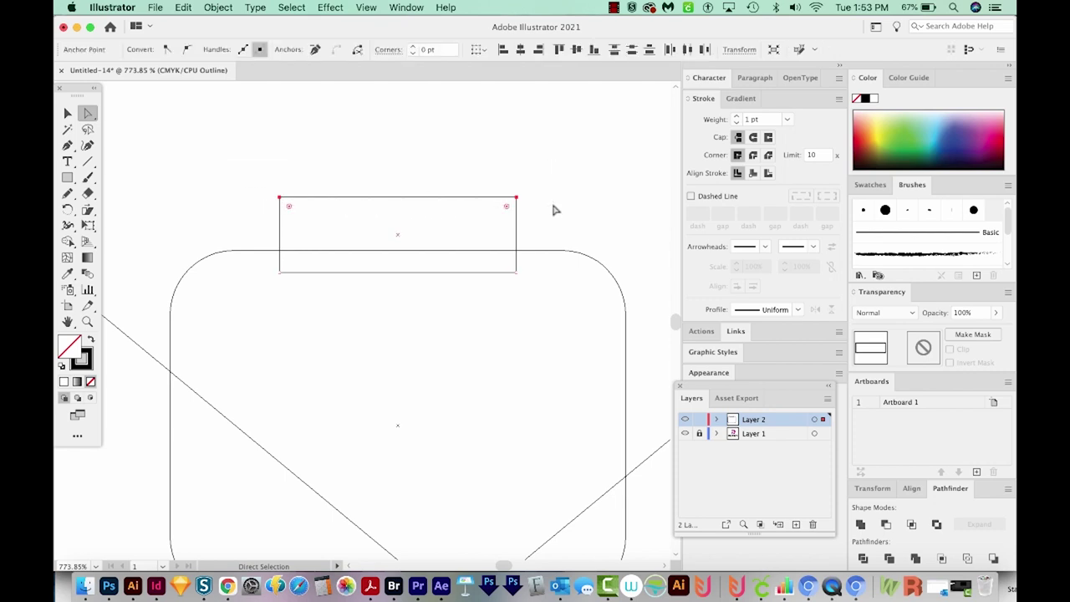
key(super+y)
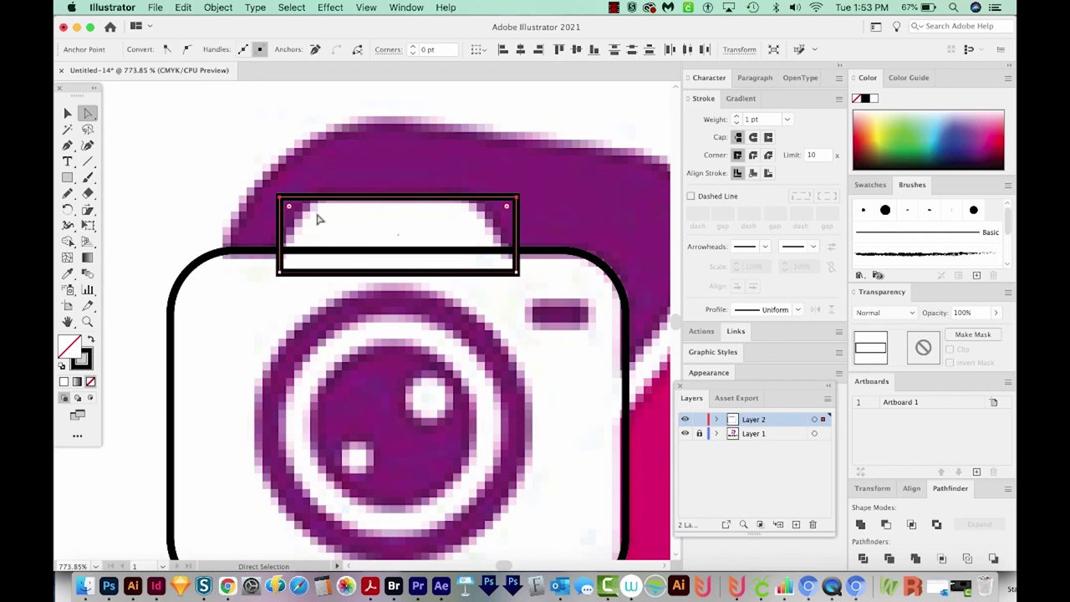
key(s)
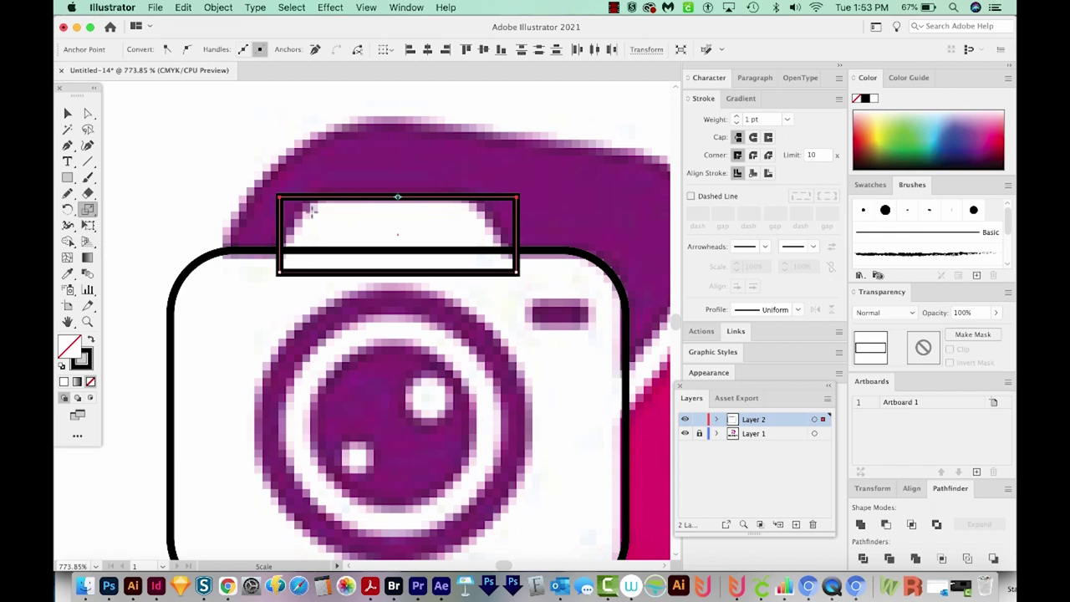
drag(278, 197, 316, 200)
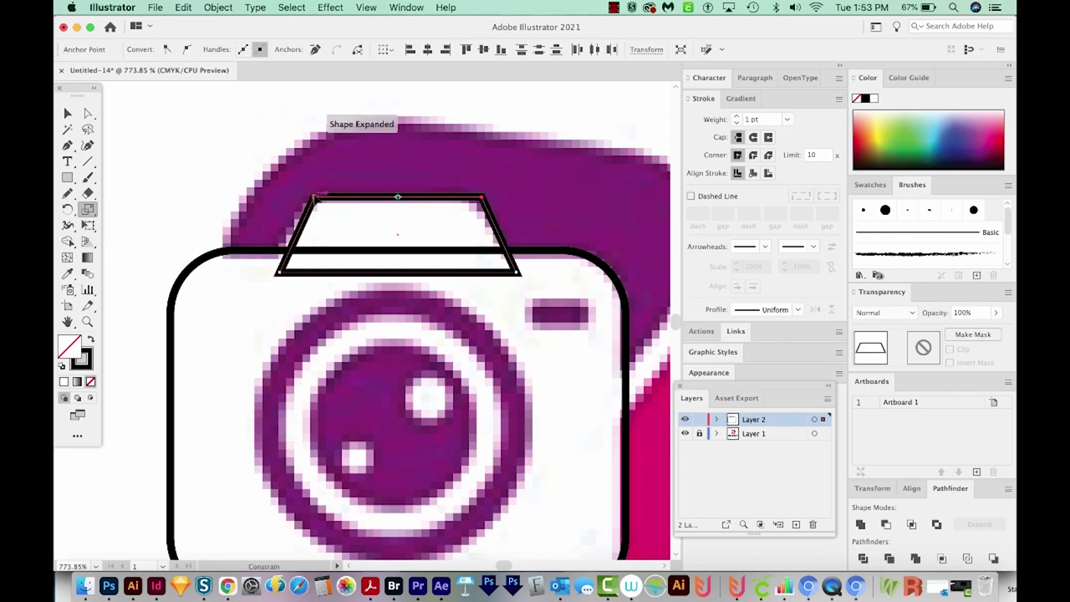
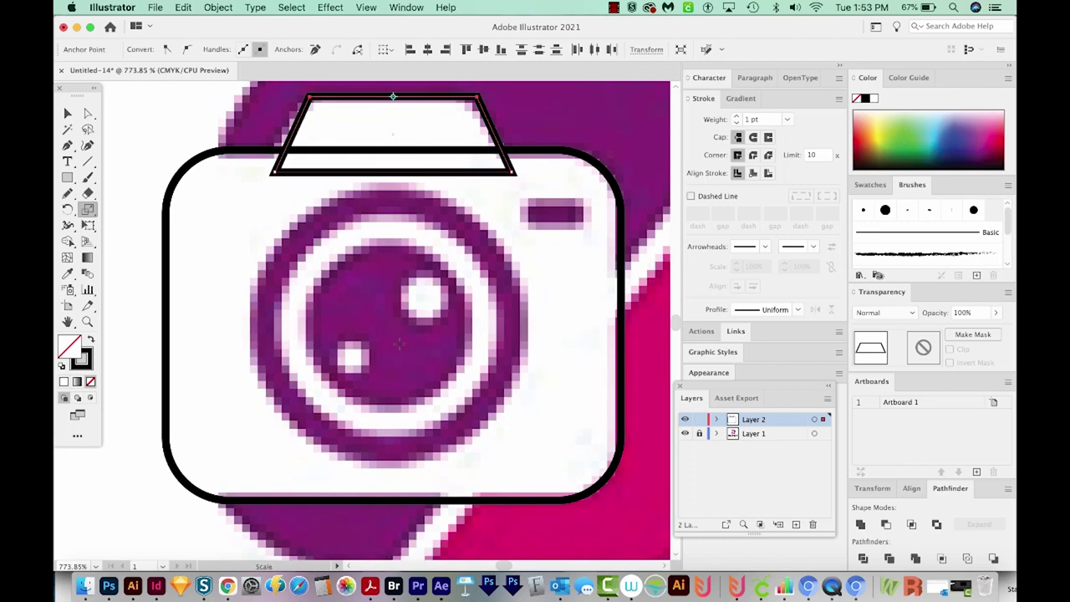
Draw a circle about 21 pt wide over the inner lens and fill it with purple sampled from the logo, without a stroke
key(l)
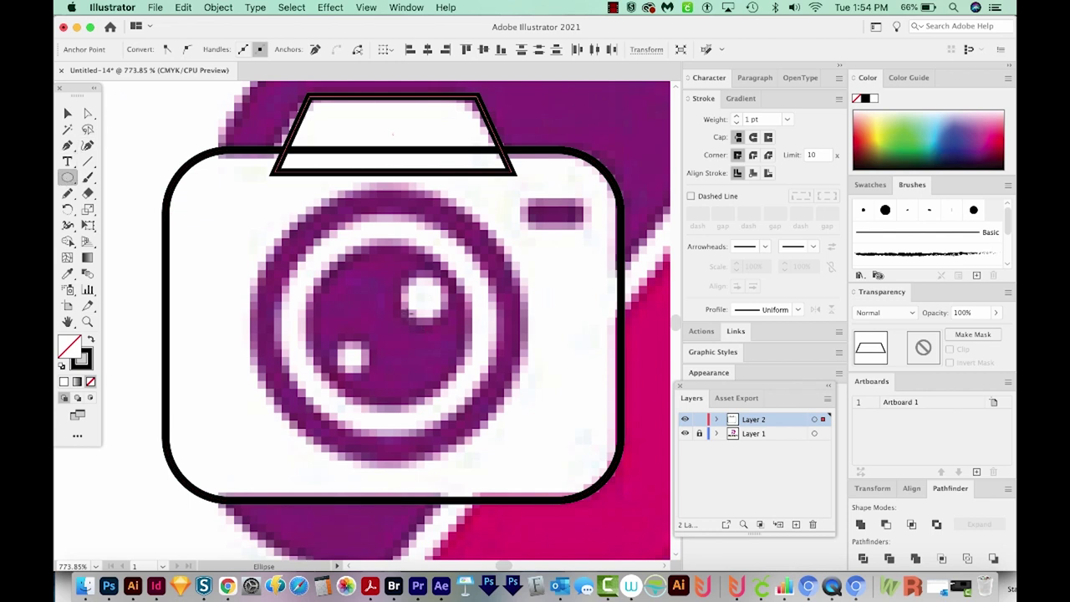
drag(392, 326, 474, 407)
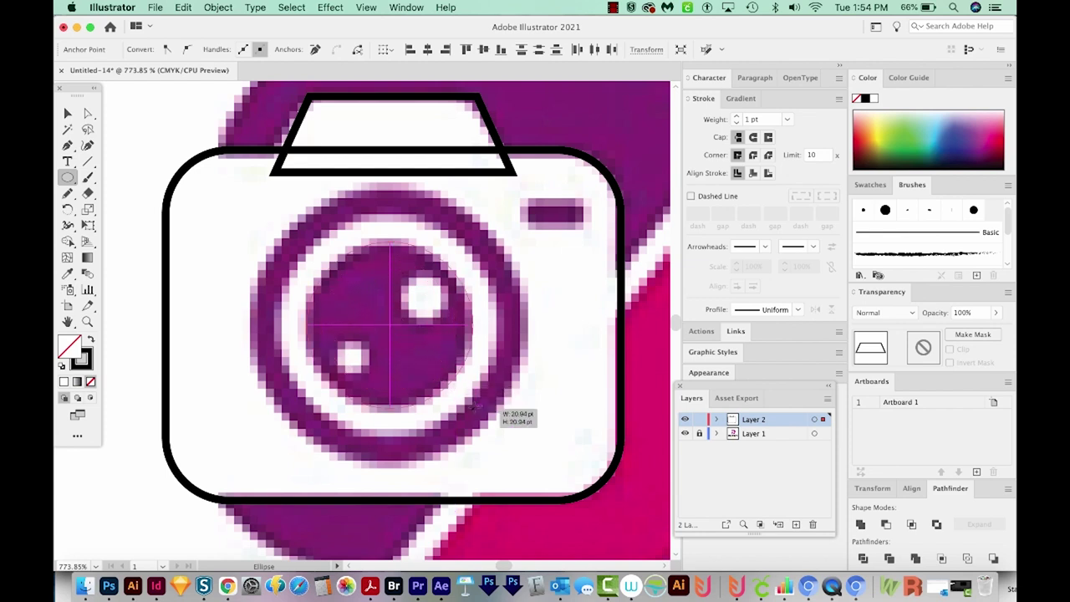
drag(474, 410, 475, 410)
key(shift+F6)
drag(764, 287, 763, 401)
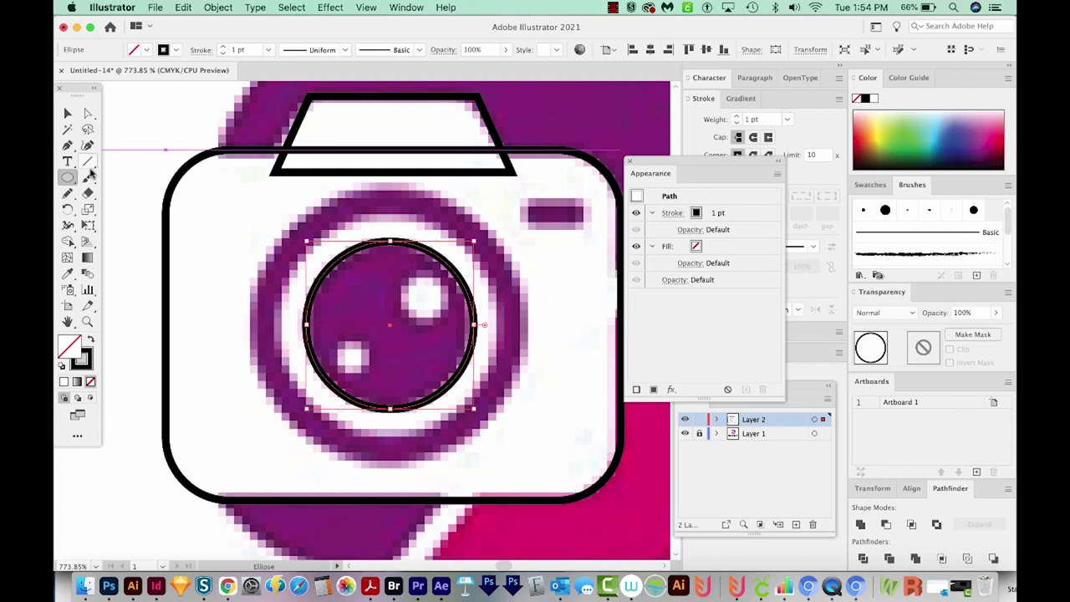
key(i)
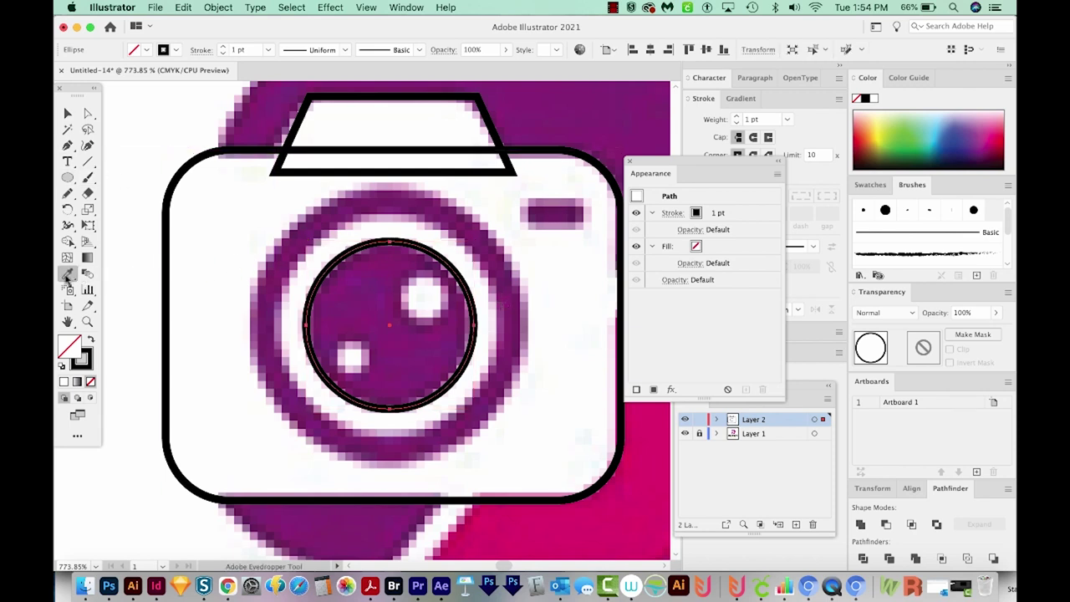
click(365, 297)
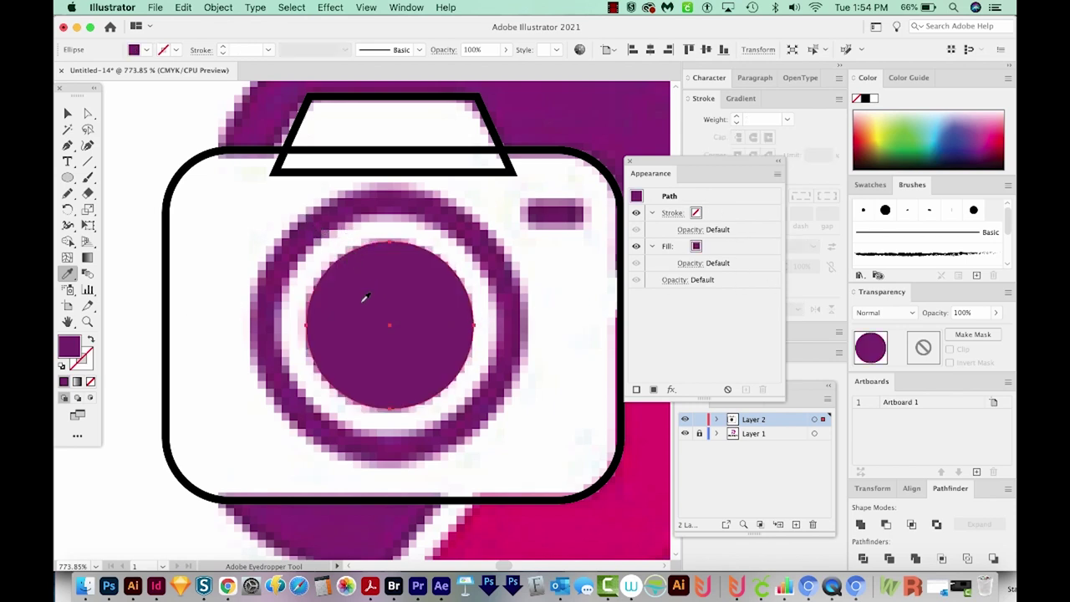
Place the lens circle's stroke beneath its fill and colour the stroke light green
click(716, 247)
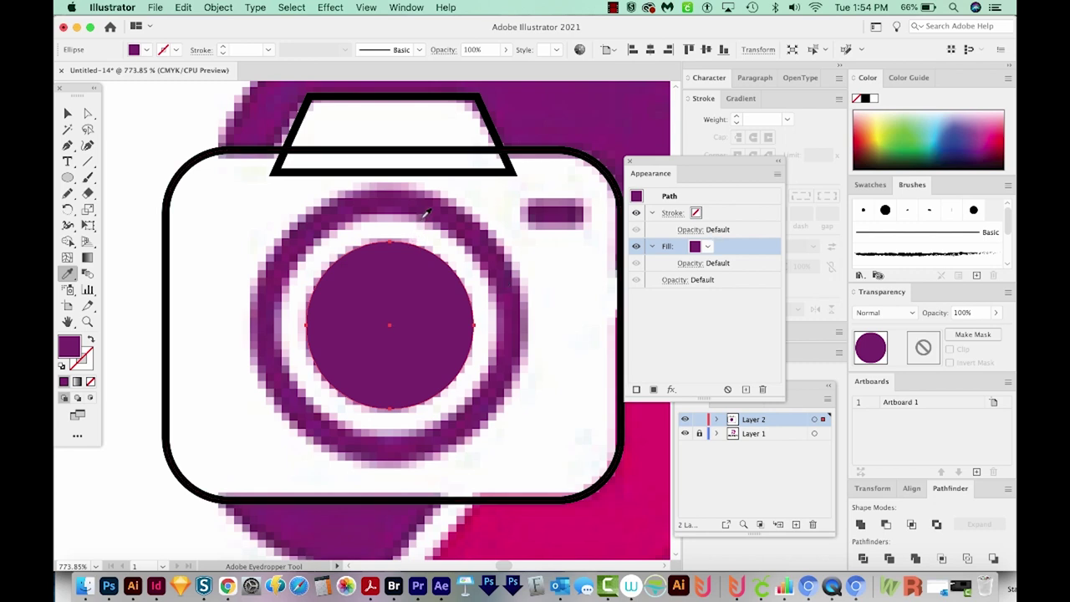
click(712, 214)
drag(716, 265, 710, 273)
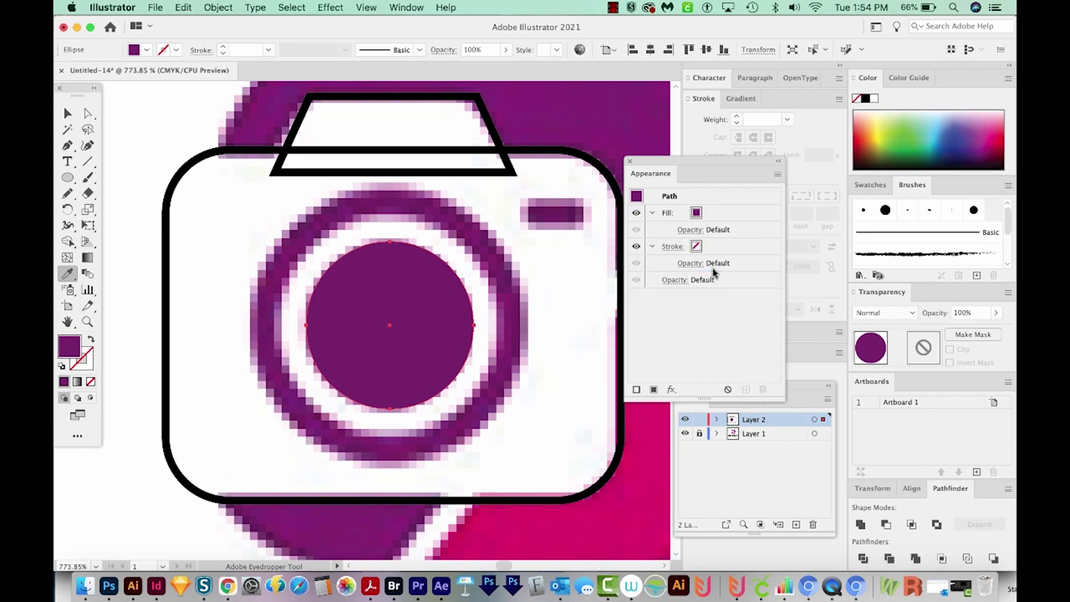
click(701, 249)
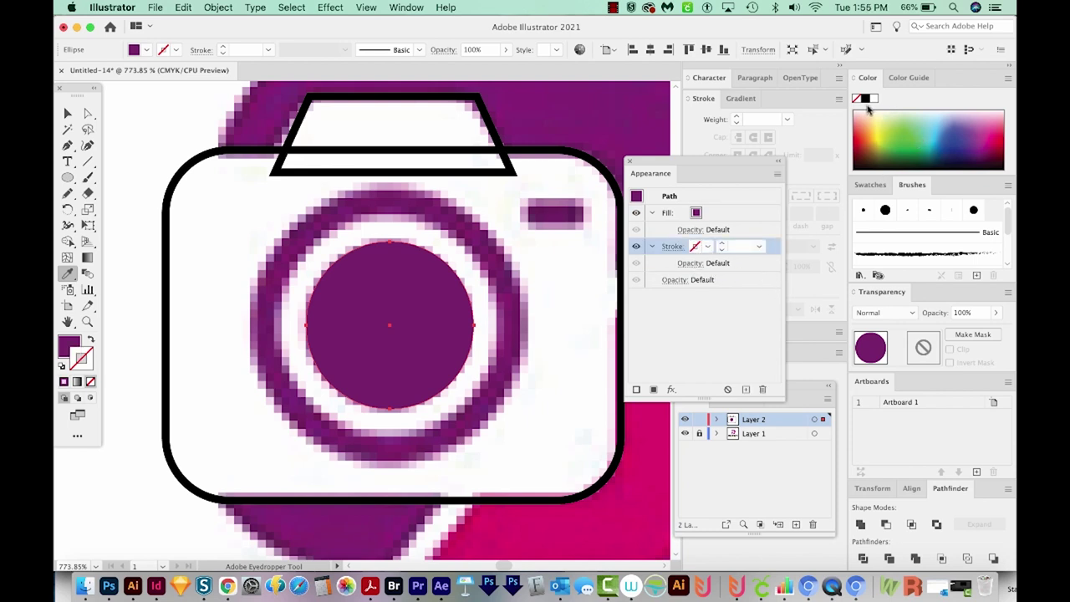
click(907, 122)
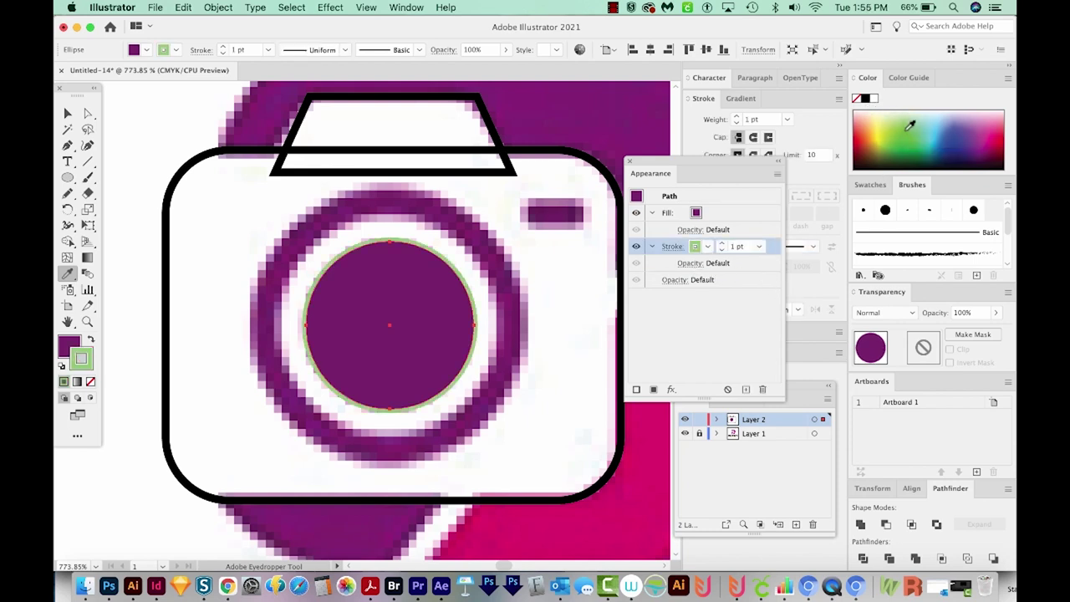
Set the green stroke's weight to 7 pt so it covers the white ring around the lens
click(741, 245)
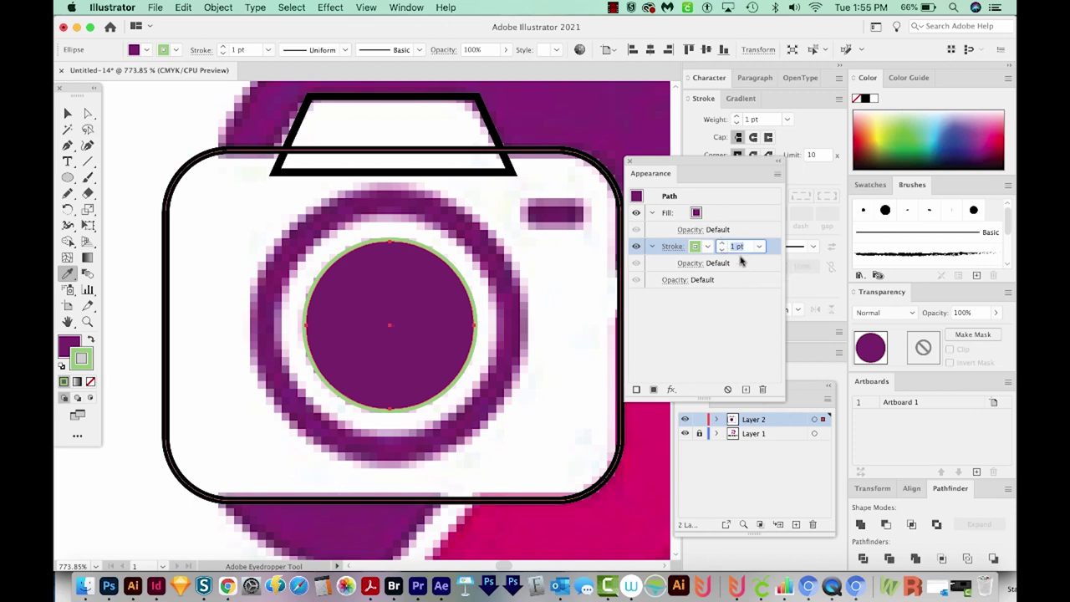
text(10)
key(Return)
key(Down)
key(Down)
key(Down)
key(Down)
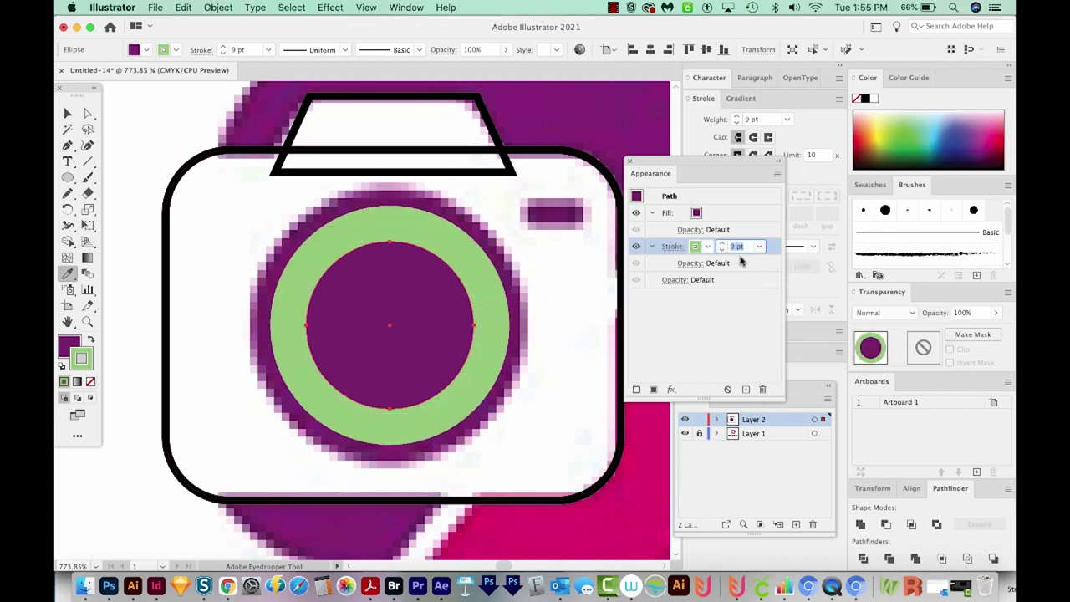
key(Up)
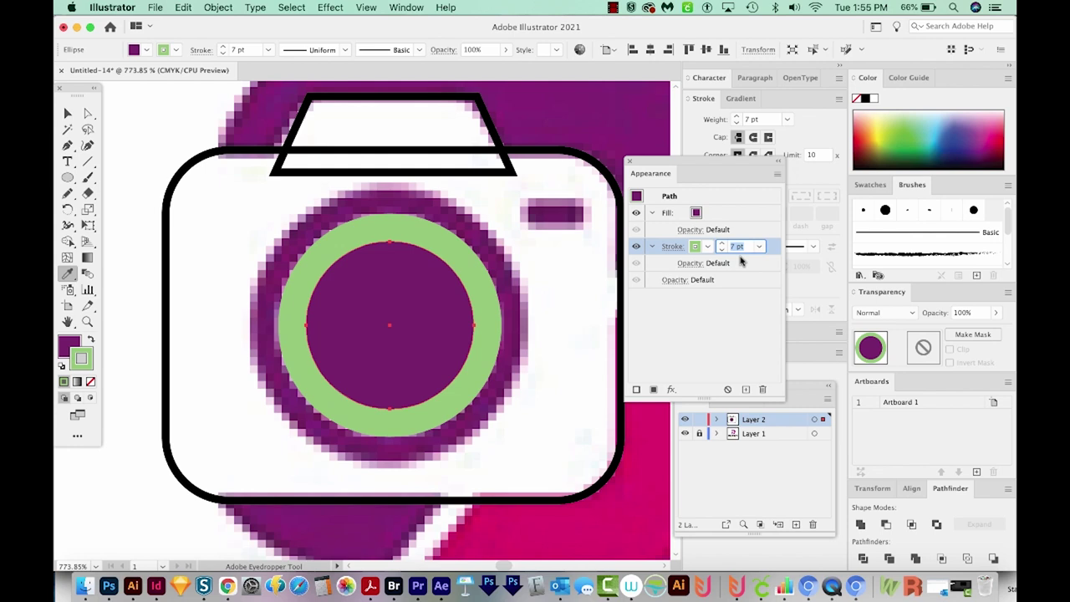
click(759, 322)
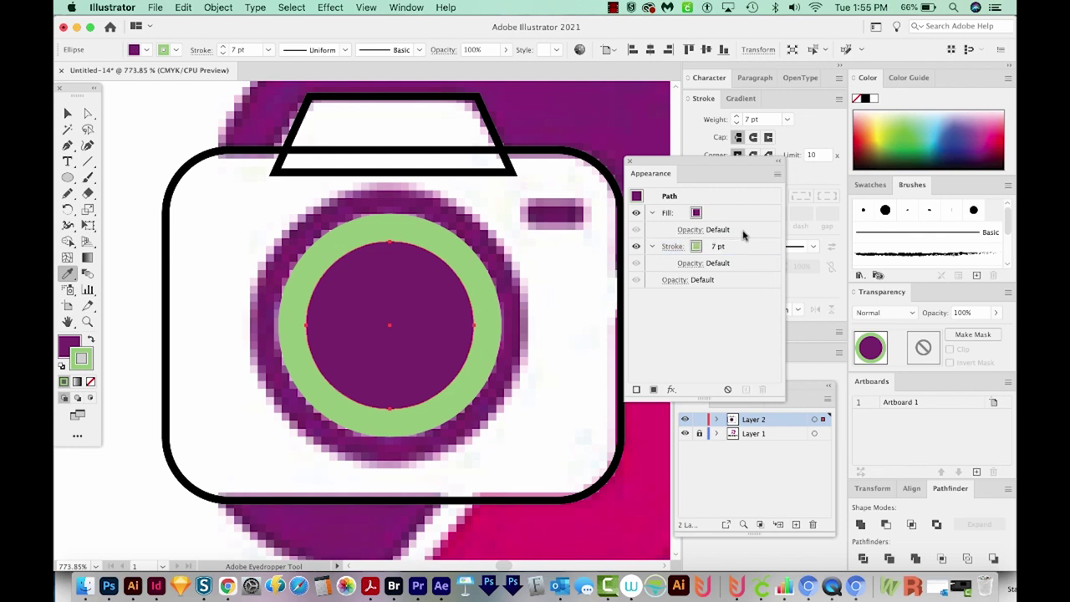
Duplicate the lens circle's green stroke beneath the original and colour the copy blue
click(736, 250)
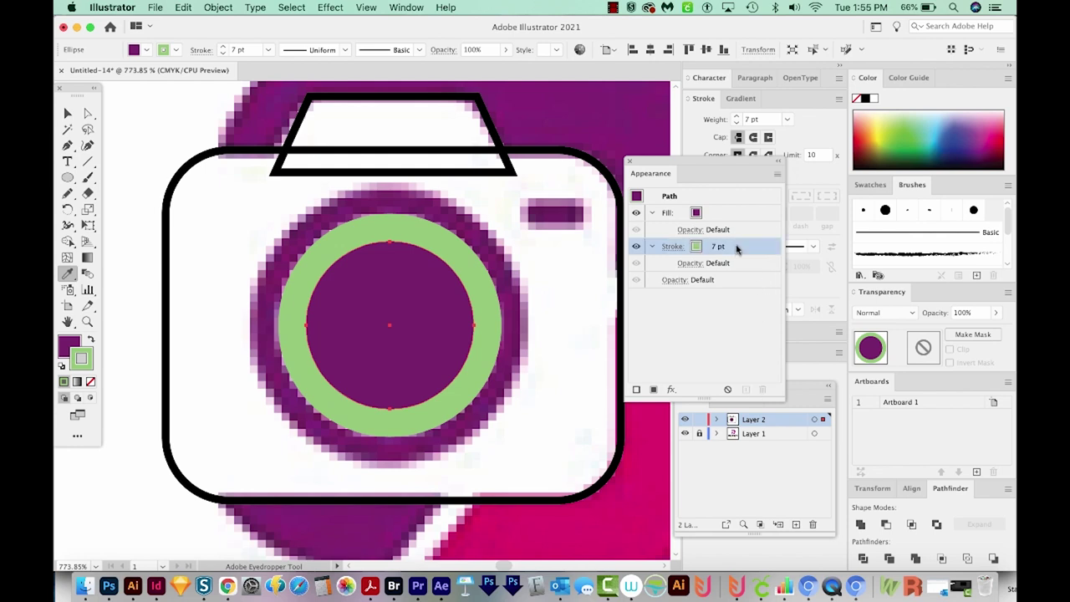
alt+drag(734, 249, 741, 273)
click(764, 285)
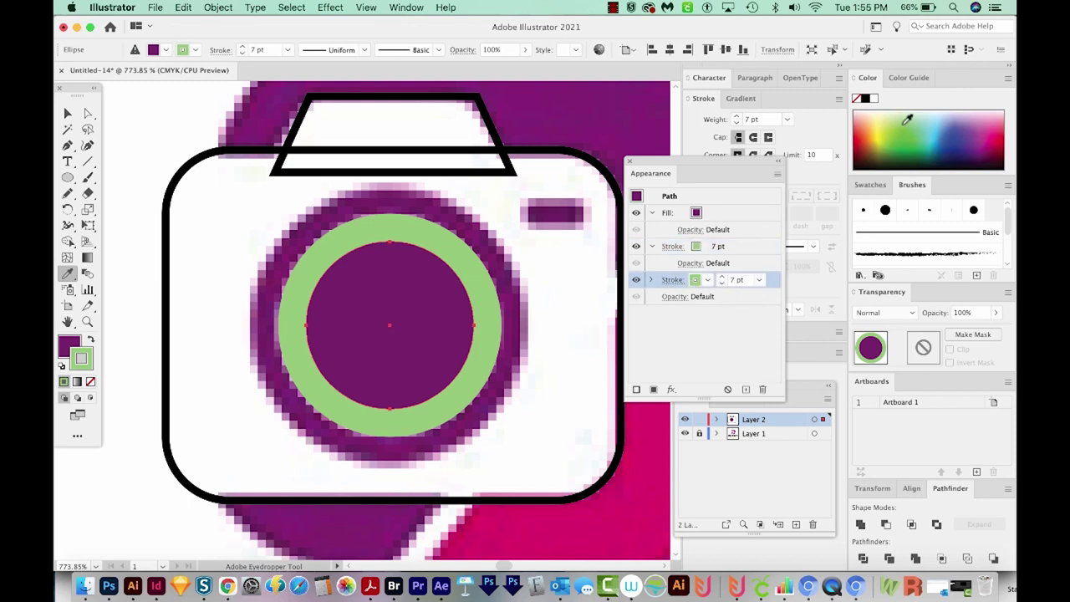
click(961, 143)
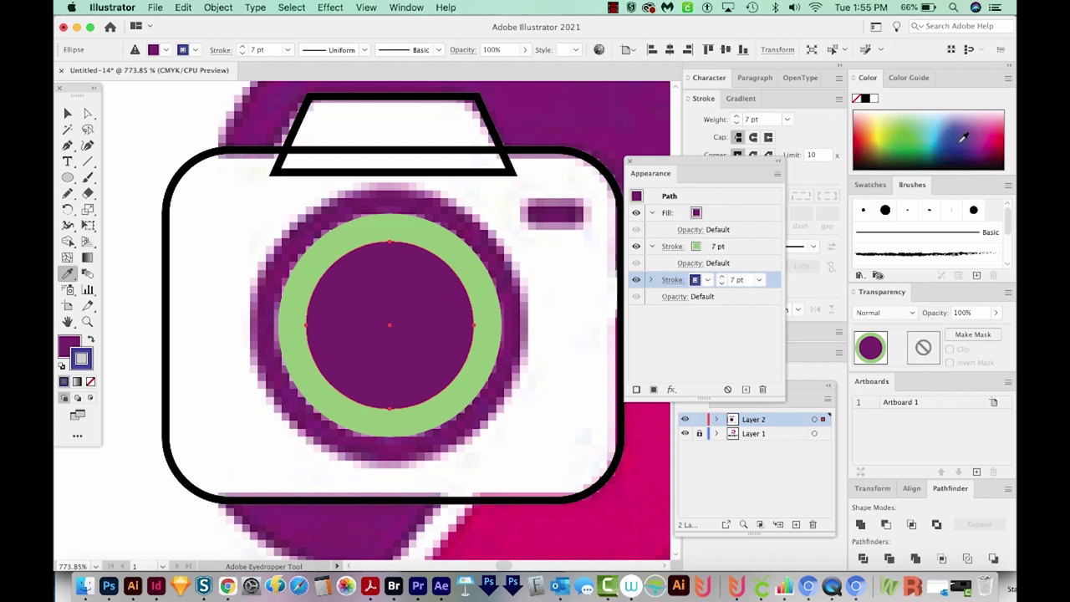
Increase the blue stroke's weight to 14 pt to match the outer lens ring
click(743, 283)
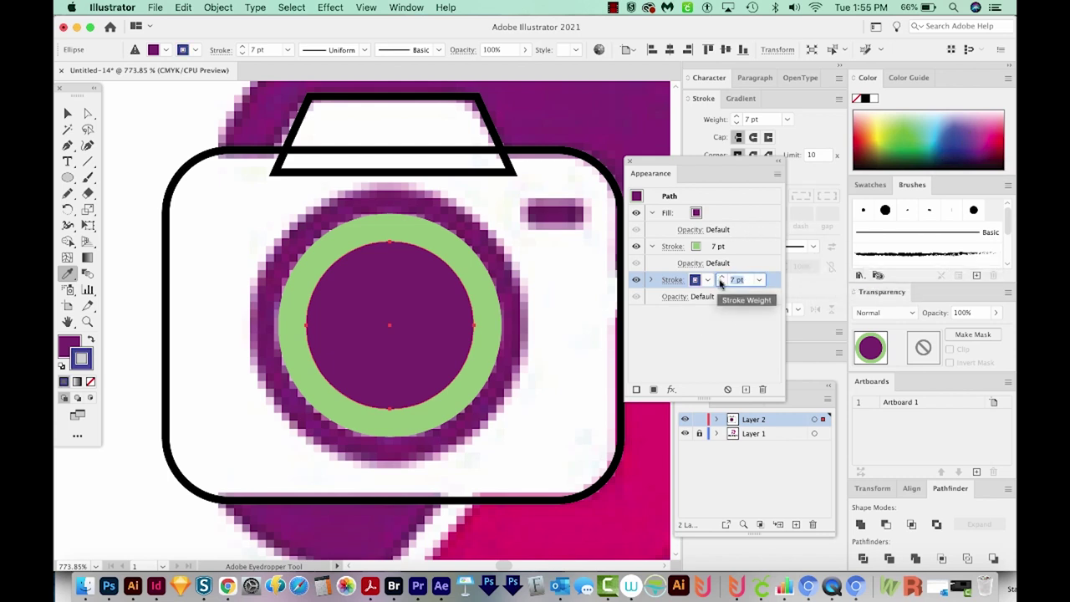
click(720, 280)
click(721, 281)
click(721, 281)
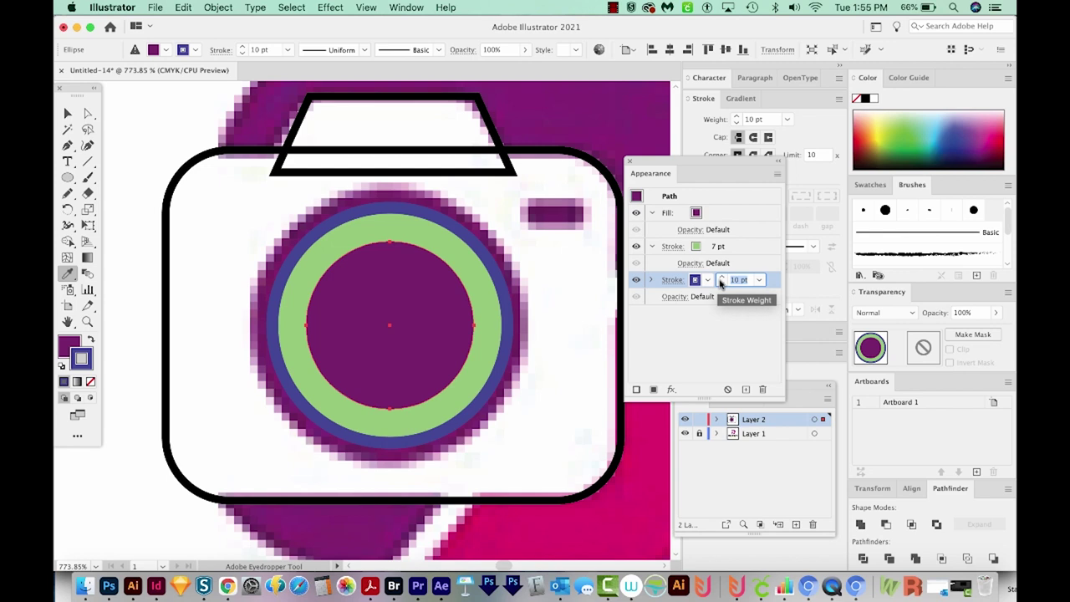
click(721, 281)
click(721, 281)
click(721, 281)
click(721, 281)
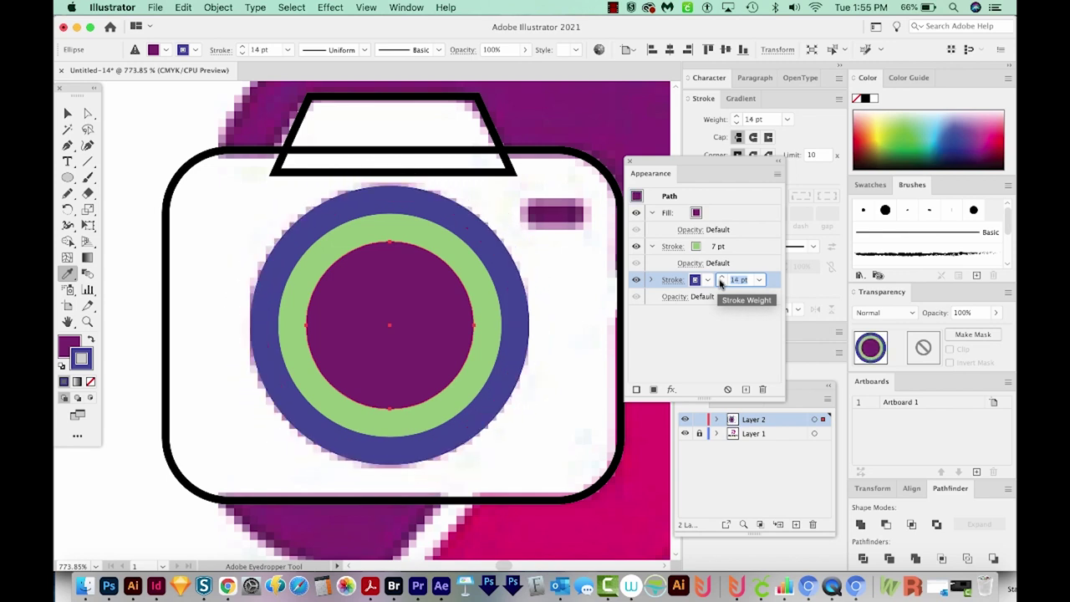
click(721, 284)
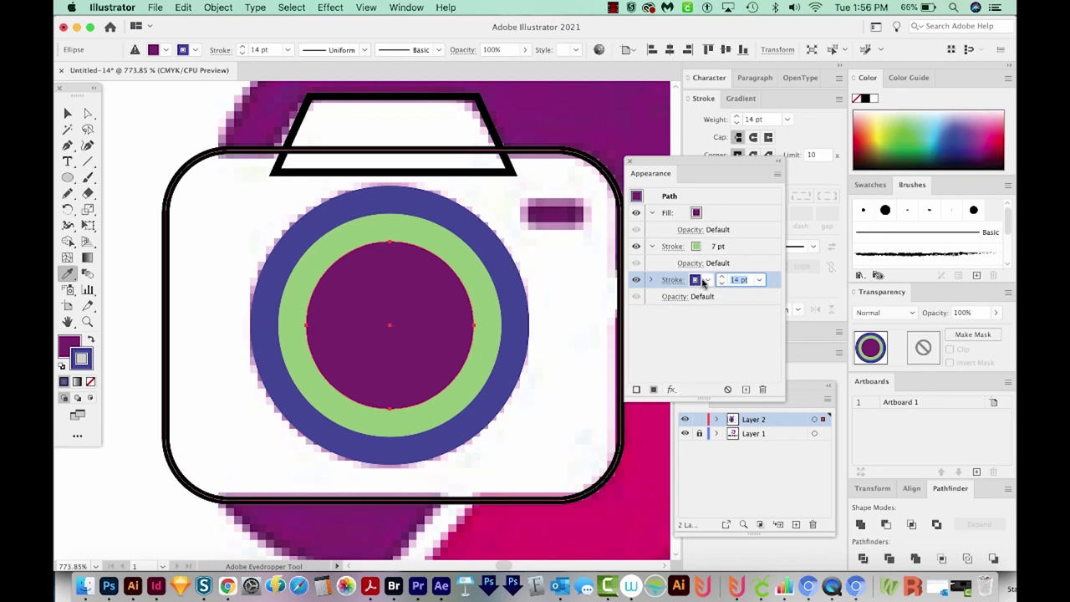
Recolour the 14 pt stroke with purple sampled from the logo and make the 7 pt stroke white
key(BackSpace)
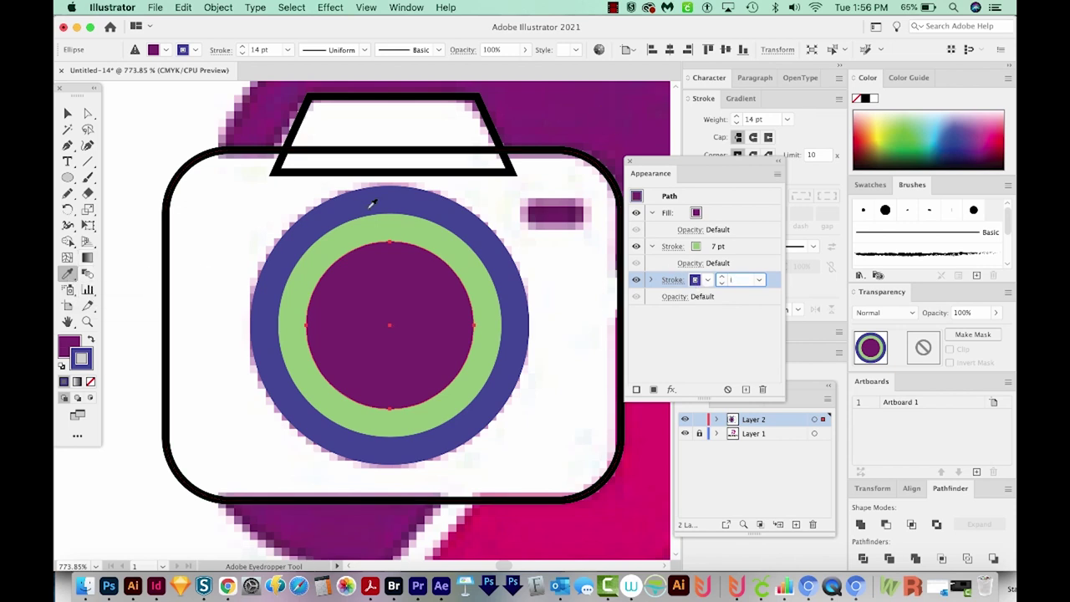
click(552, 102)
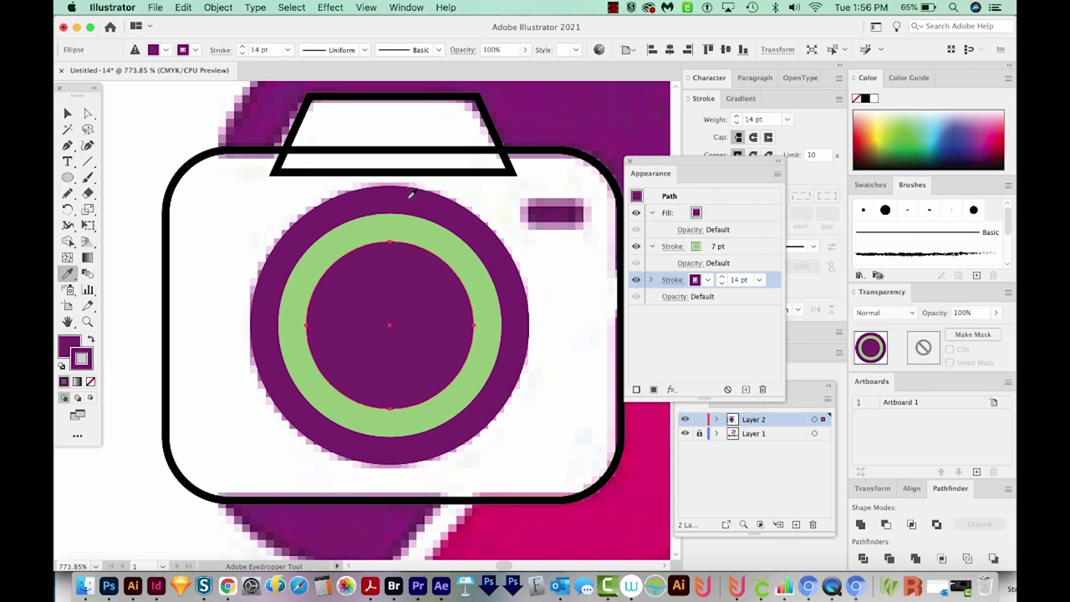
click(728, 248)
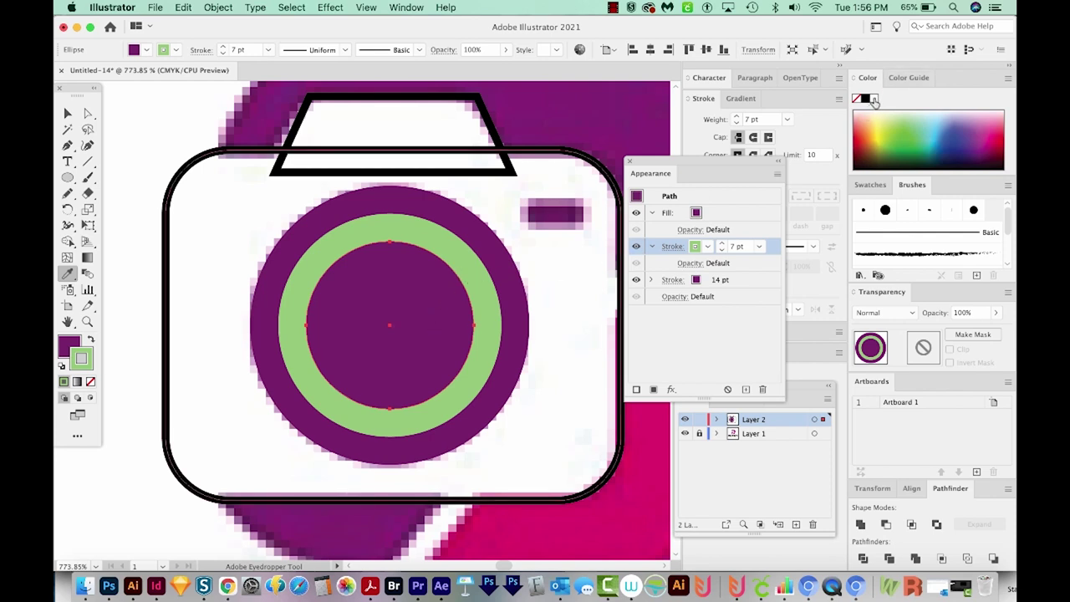
click(874, 100)
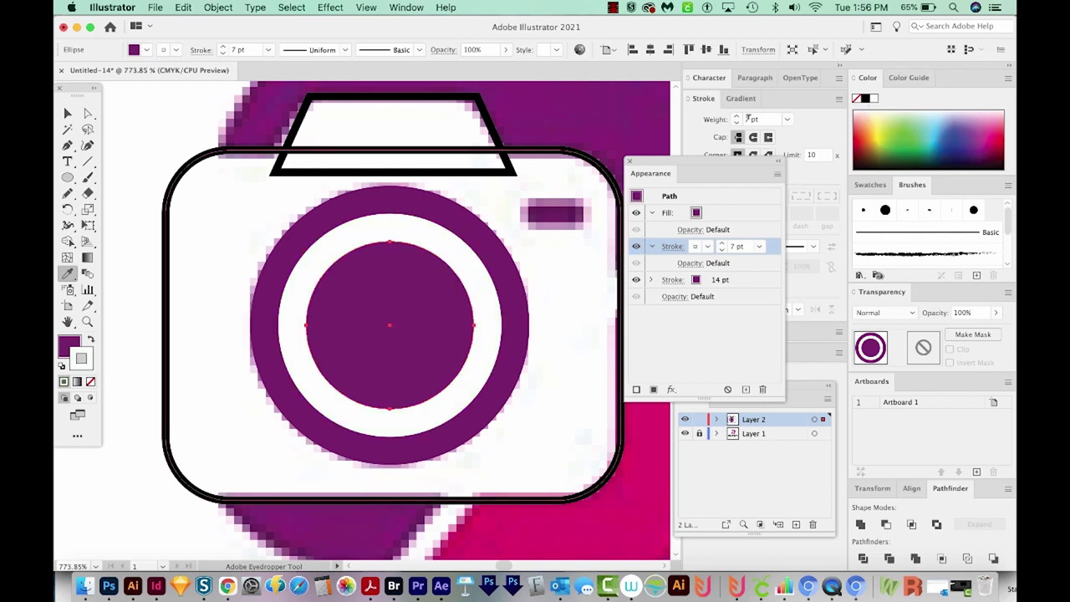
Draw a small rectangle over the purple viewfinder bar and clear its inherited appearance
key(m)
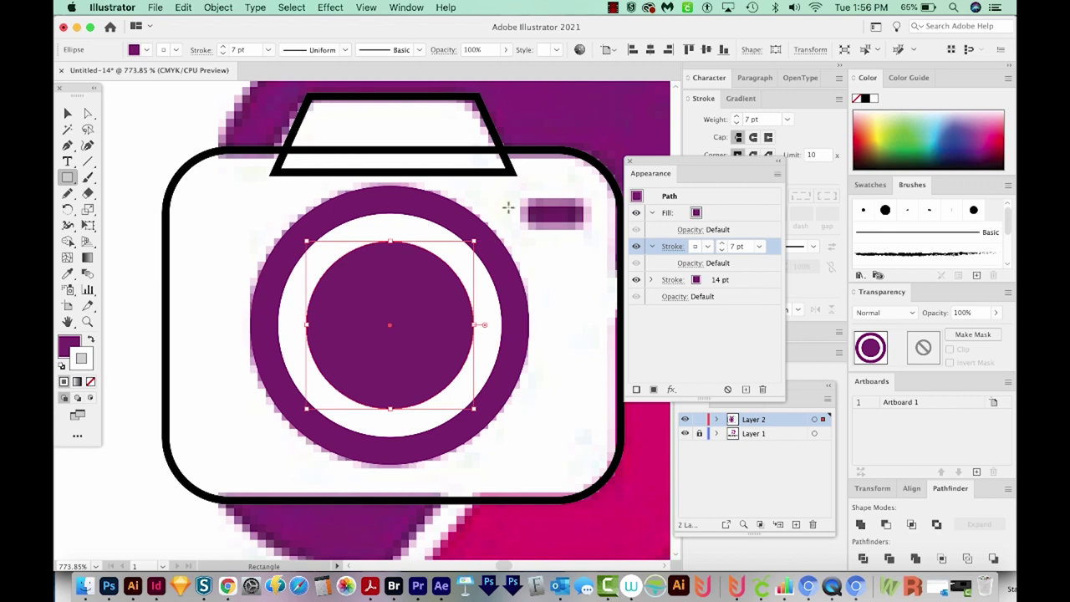
drag(525, 201, 586, 225)
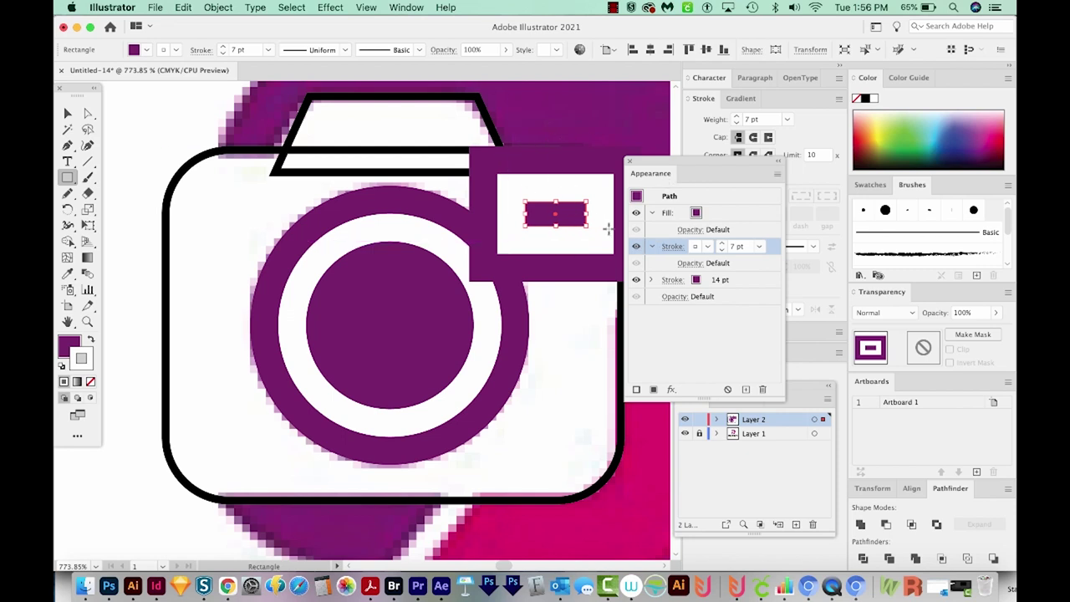
click(776, 176)
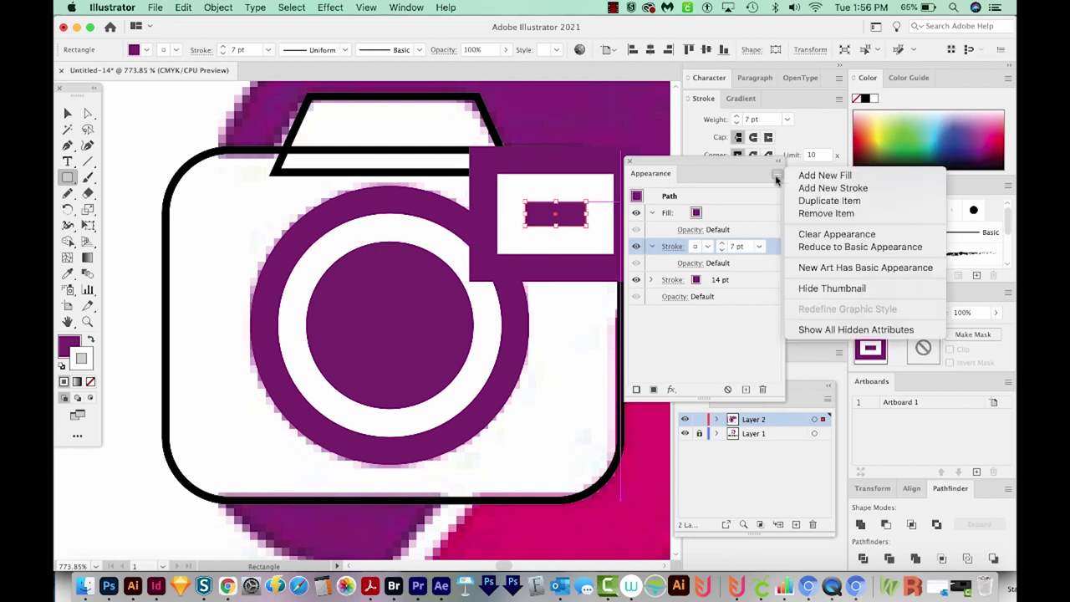
click(818, 238)
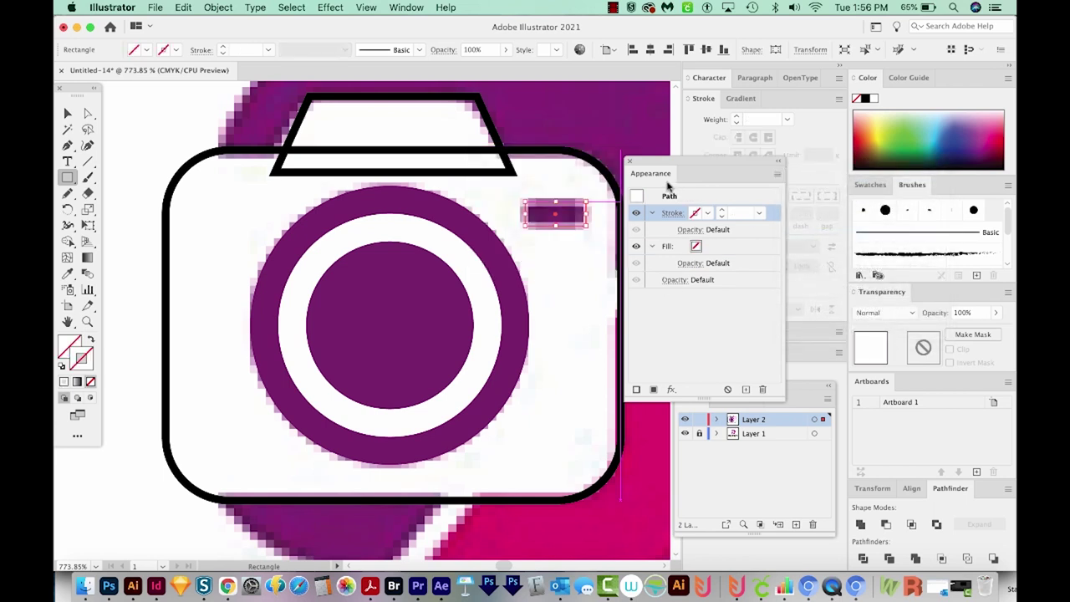
Fill the viewfinder rectangle with purple sampled from the logo and round its corners to about 1.43 pt
key(i)
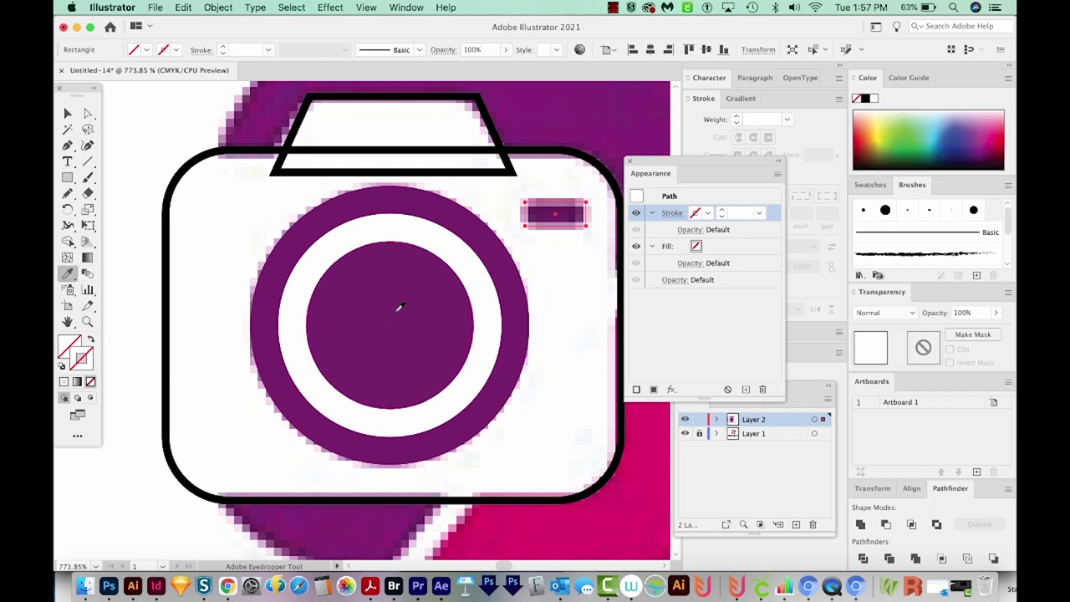
click(558, 111)
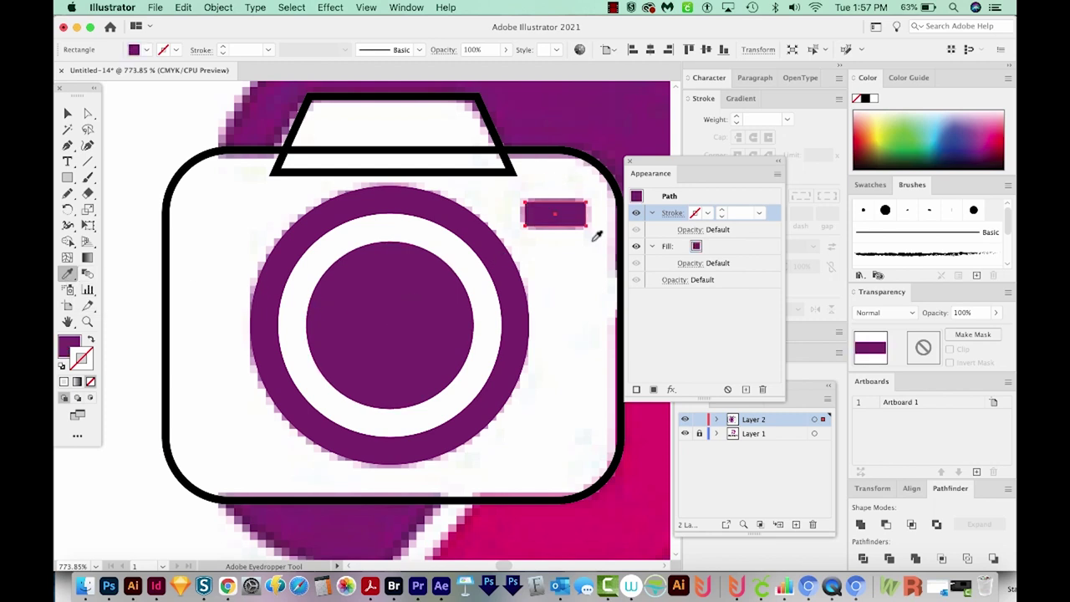
key(a)
drag(577, 215, 573, 215)
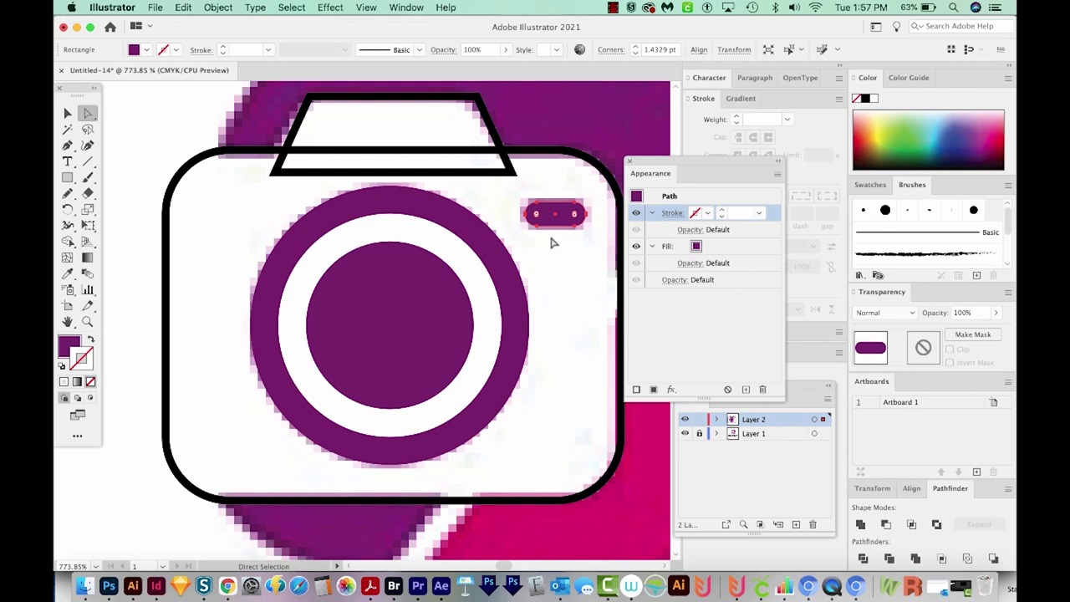
Merge the camera body outline and the trapezoid hump into a single silhouette with the Shape Builder
key(super+minus)
key(v)
click(262, 255)
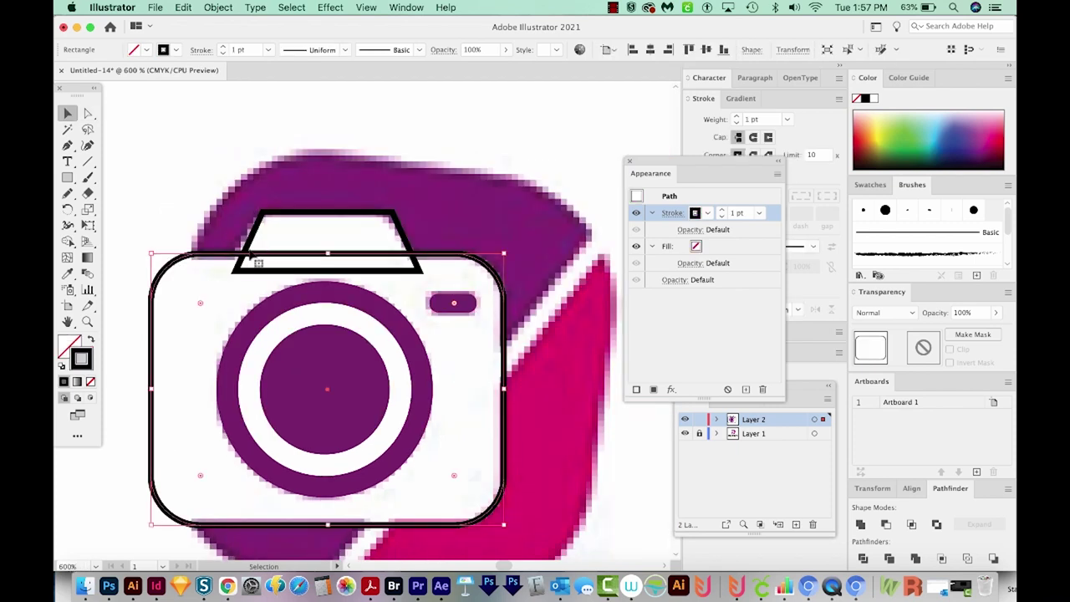
shift+click(253, 243)
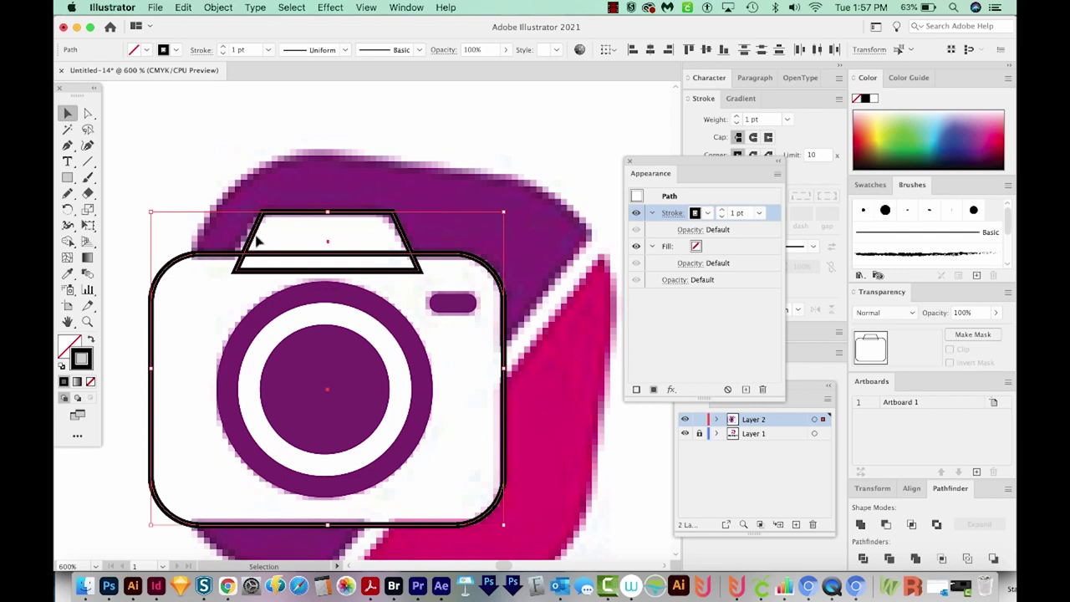
key(shift+m)
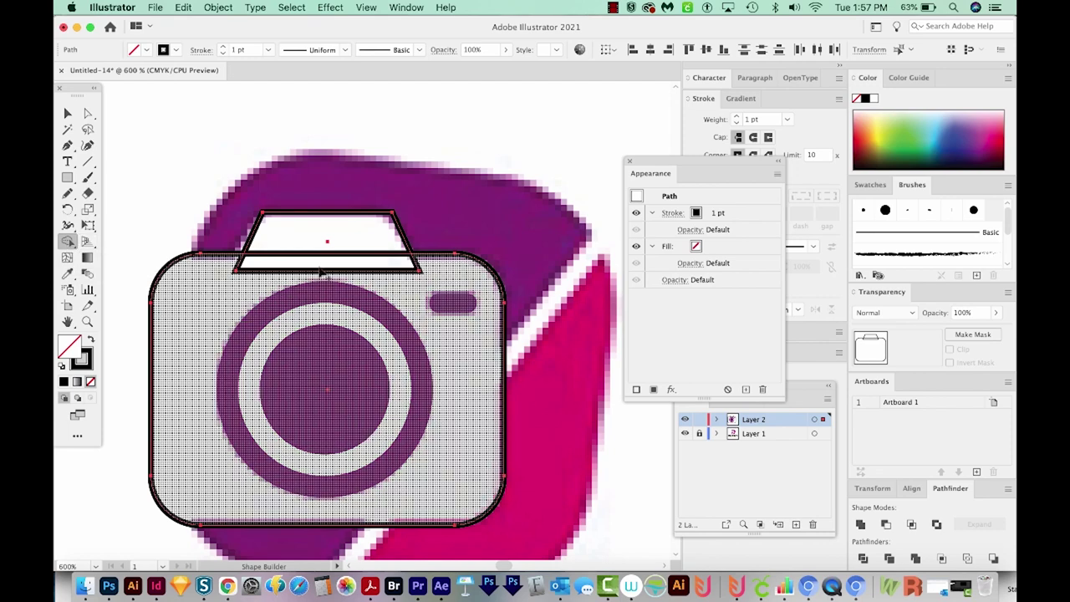
drag(262, 277, 201, 306)
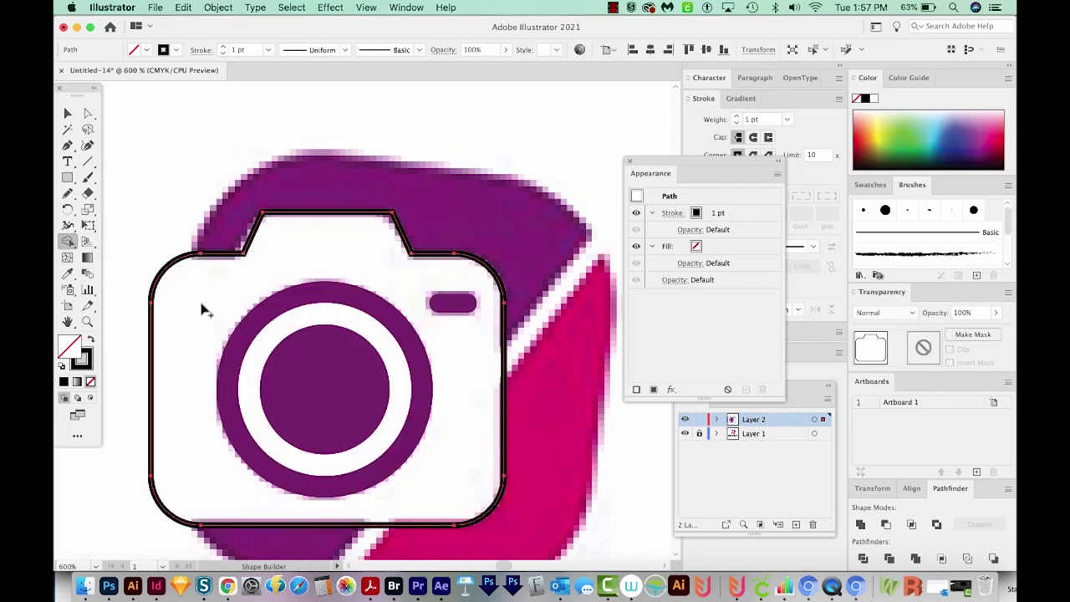
key(super+shift+a)
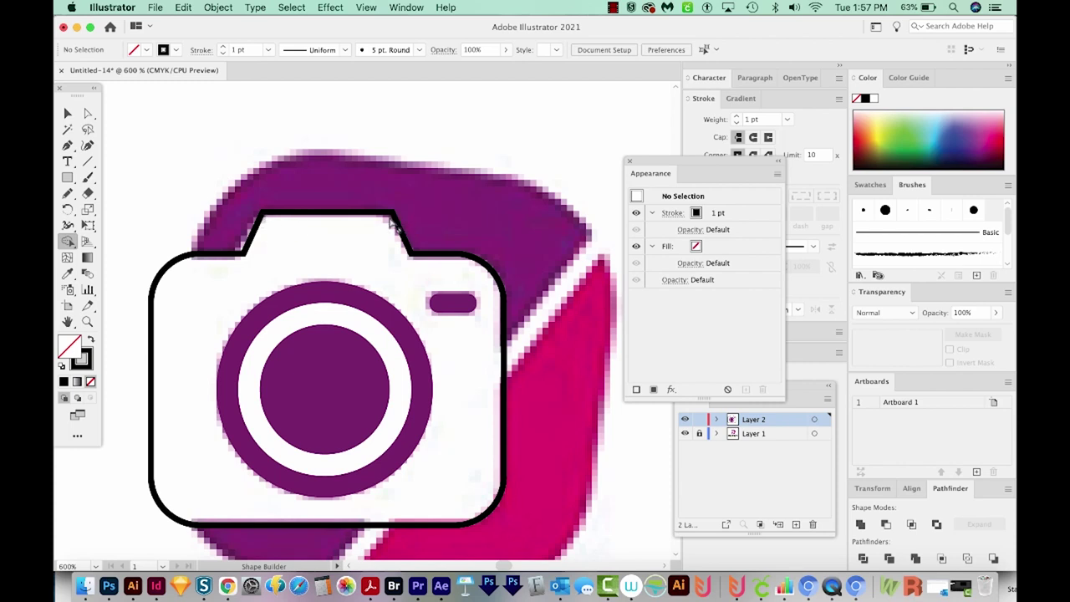
Round the two upper corners of the camera hump to a radius of about 2.9 pt
key(a)
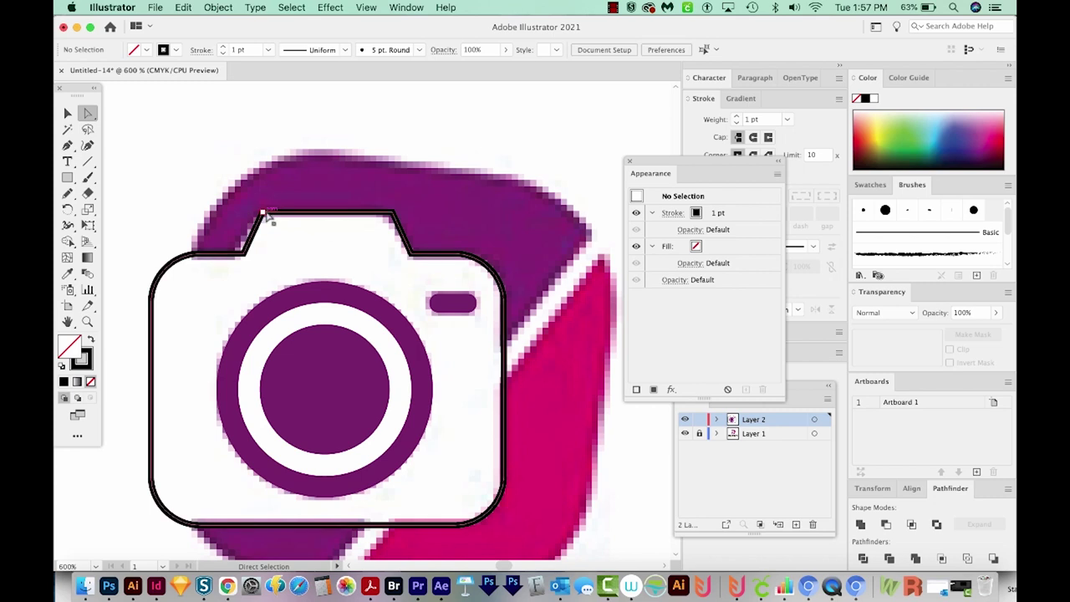
drag(261, 207, 423, 232)
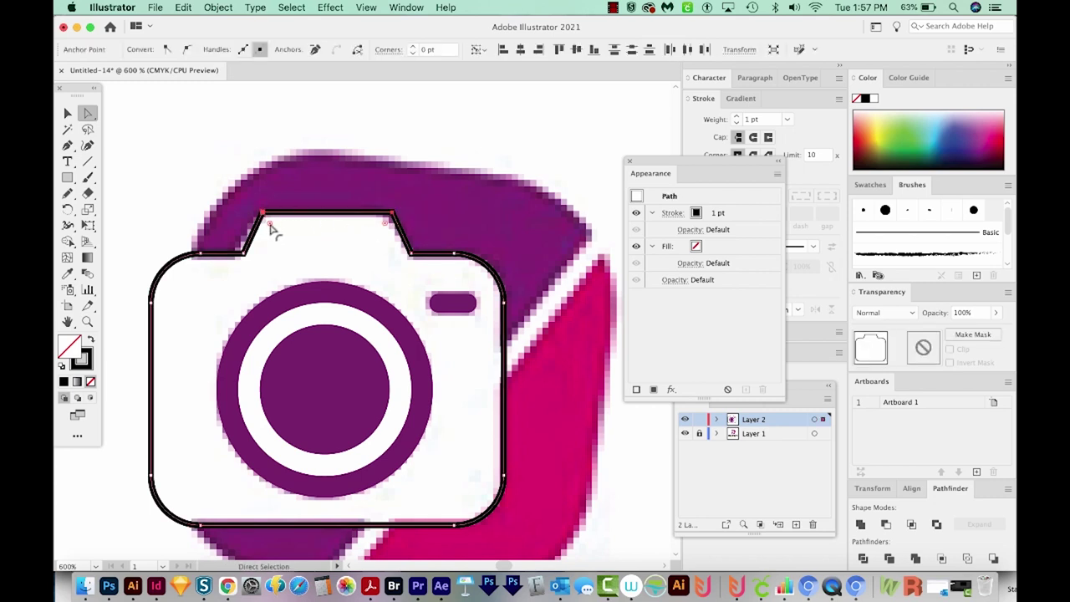
drag(270, 225, 275, 235)
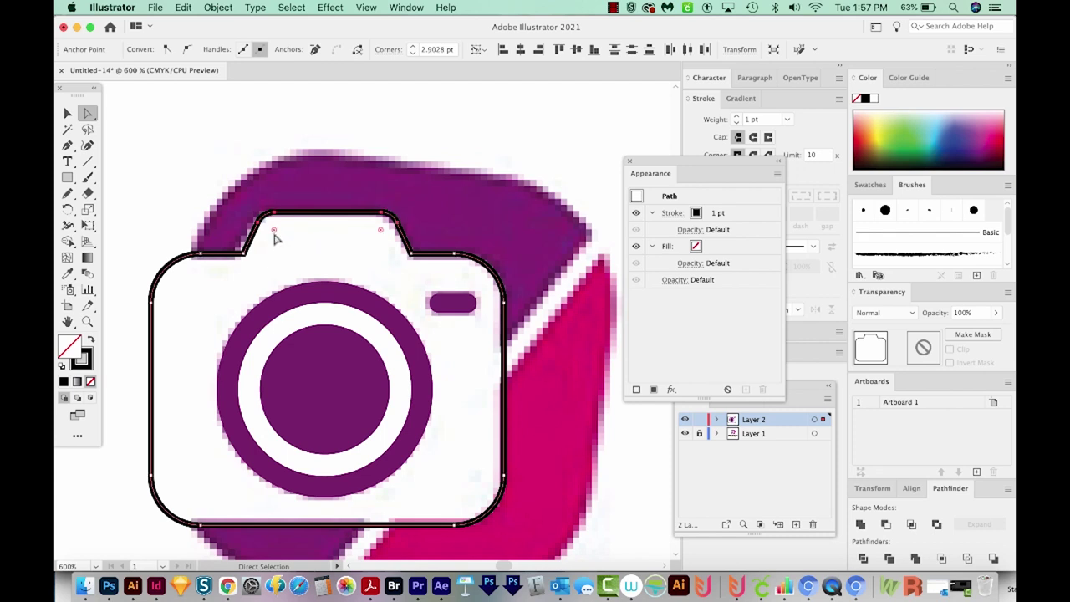
Show all hidden objects to bring back the split rounded-square shapes
scroll(433, 388, down, 3)
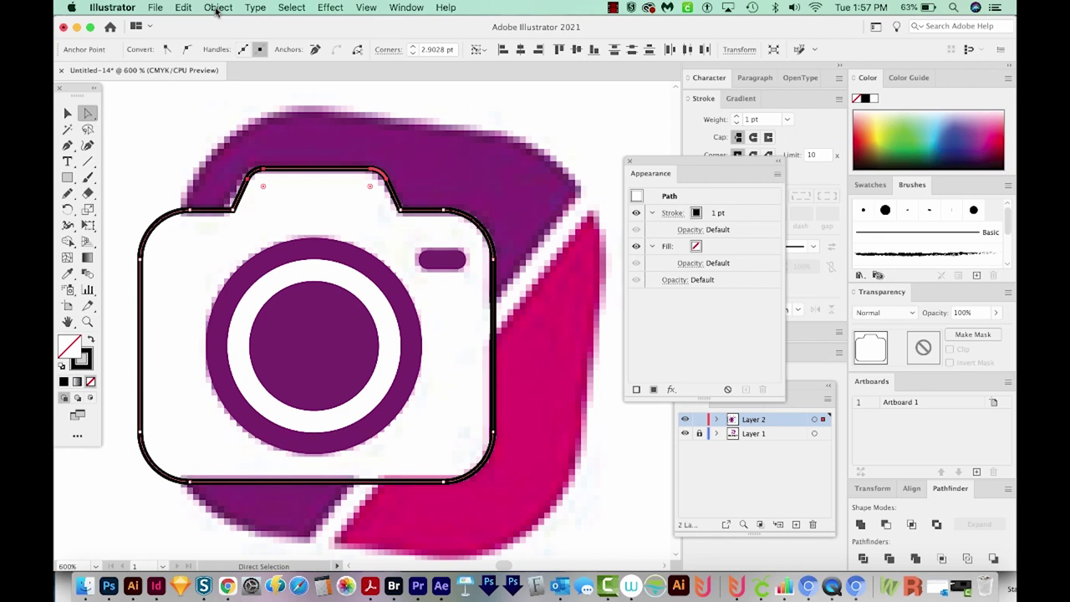
click(217, 8)
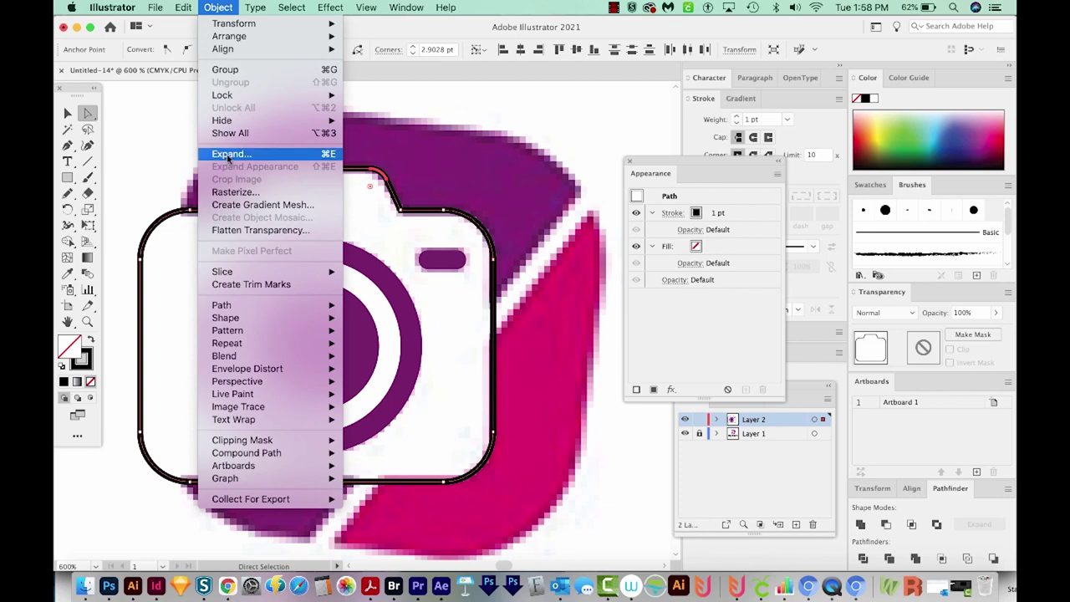
click(255, 133)
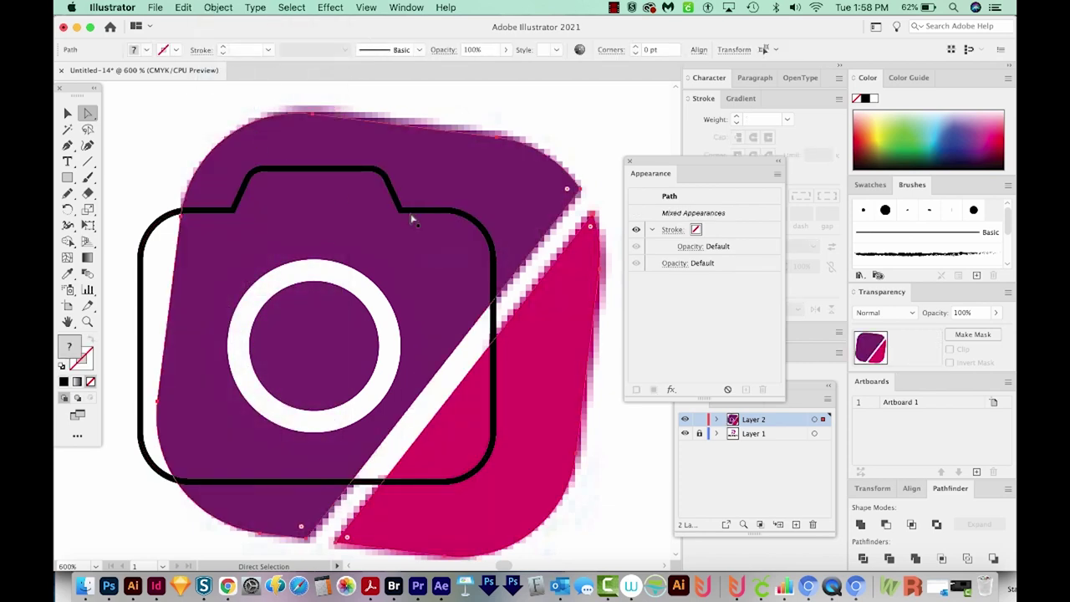
Fill the merged camera silhouette with white and remove its black stroke
key(v)
click(406, 211)
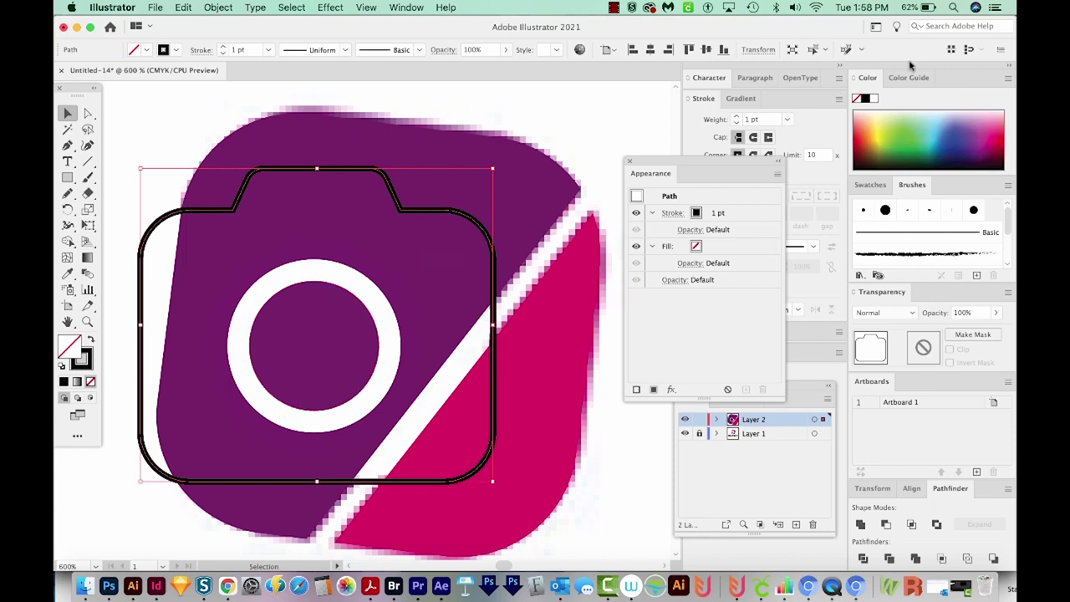
click(874, 99)
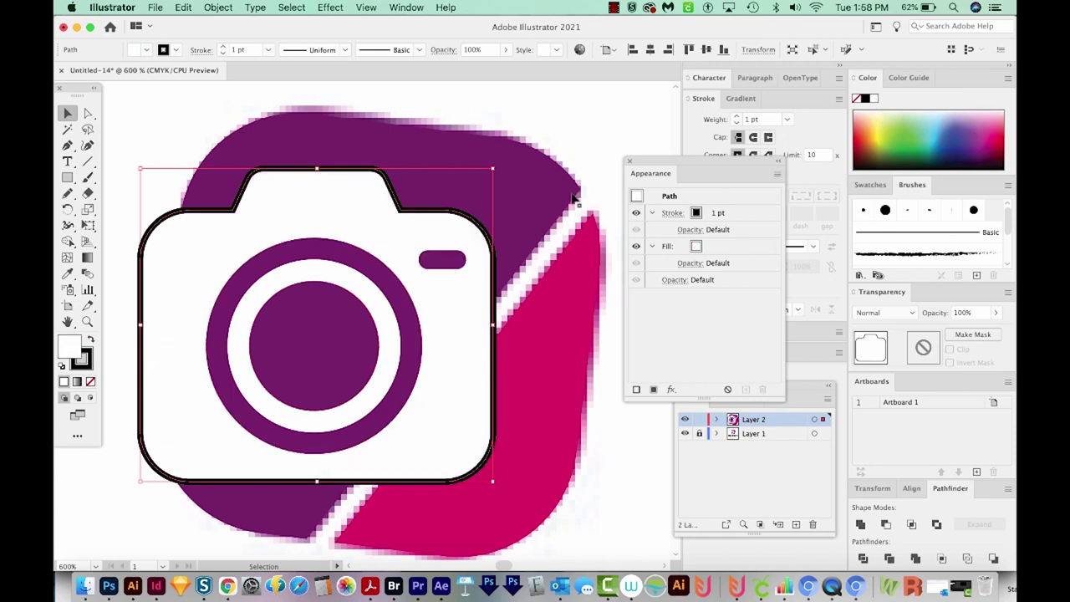
click(89, 365)
click(90, 381)
click(525, 435)
Unlock Layer 1 and move the reference image beside the traced icon to compare them; undo the move and relock the layer
key(super+0)
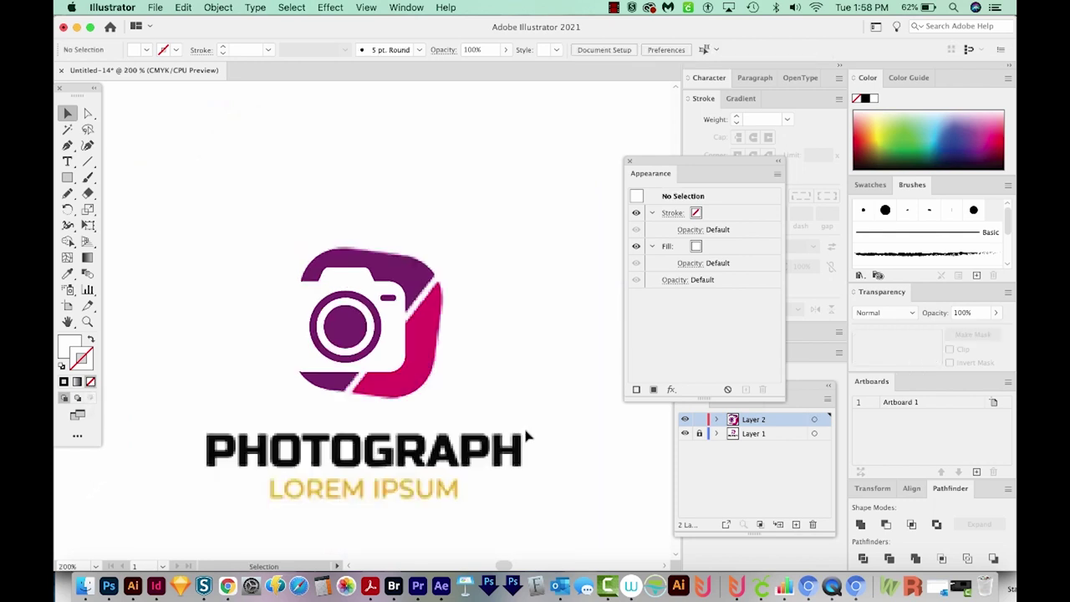
key(super+minus)
drag(441, 288, 492, 281)
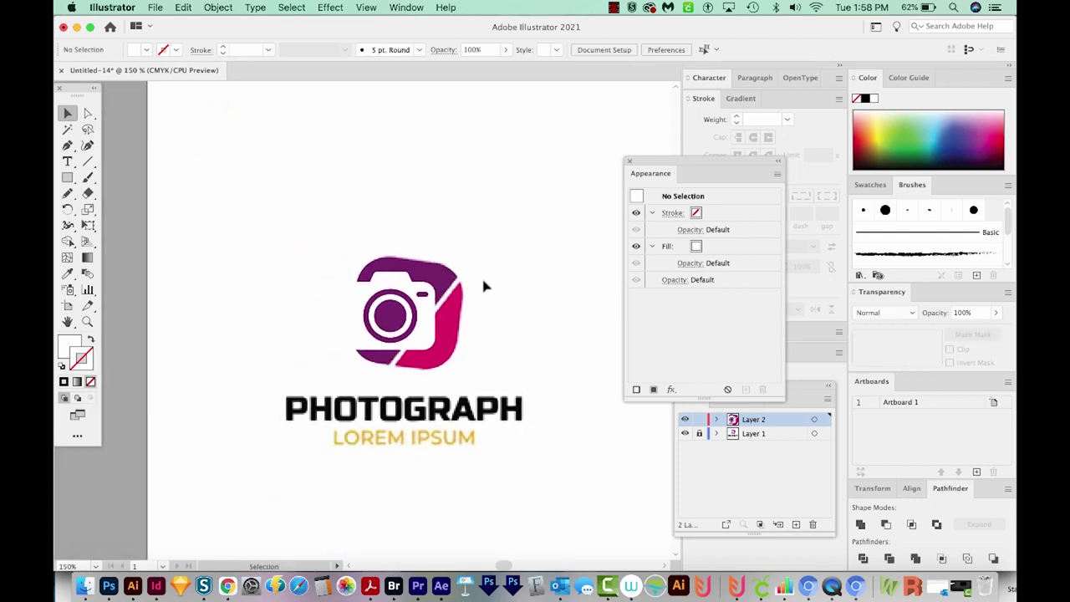
click(710, 435)
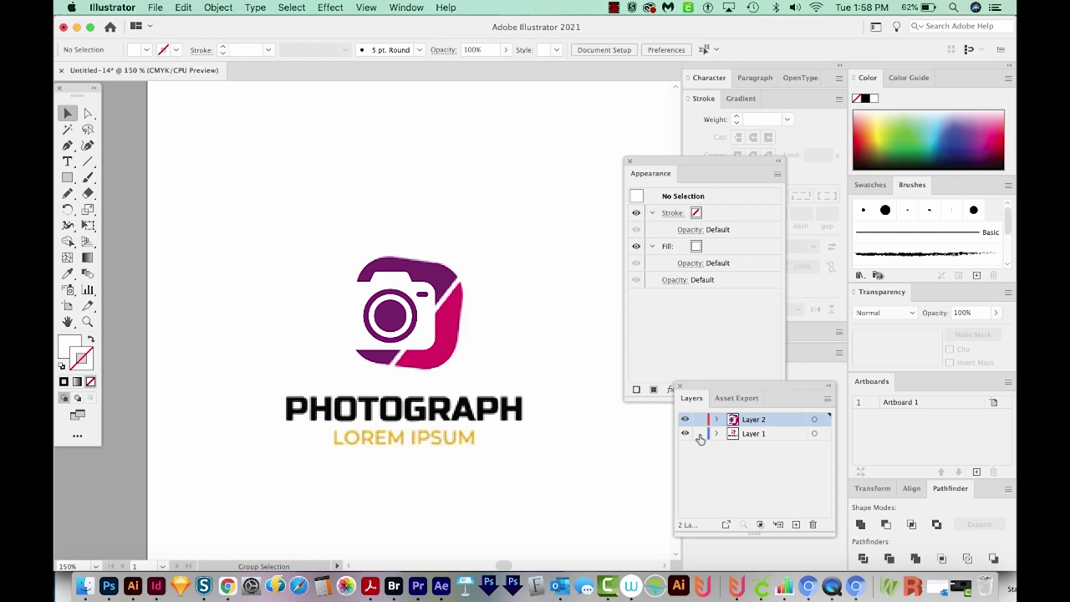
drag(493, 390, 592, 377)
drag(527, 428, 411, 426)
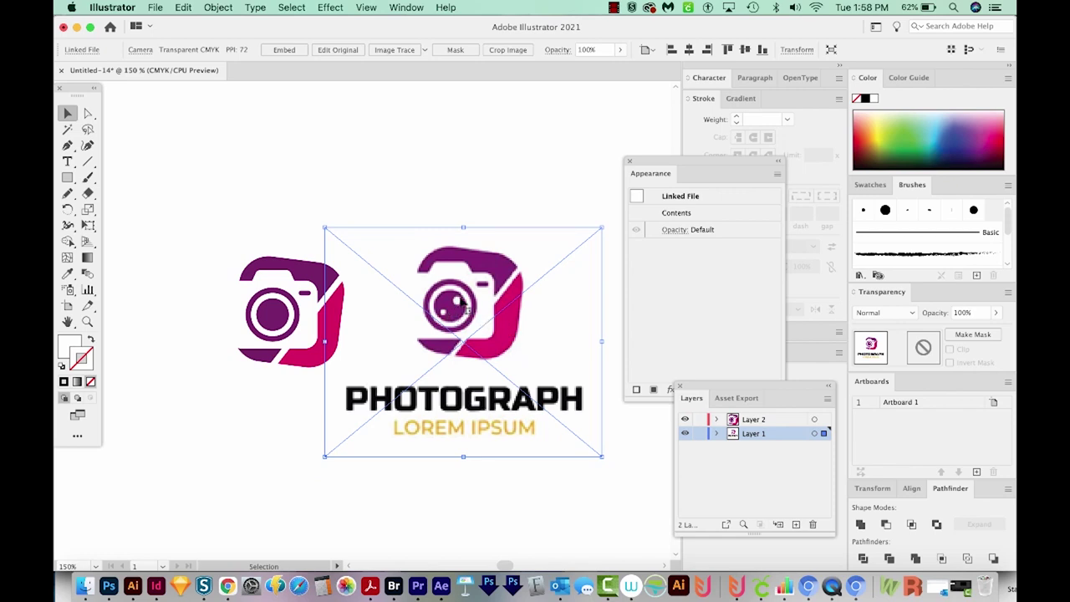
key(a)
key(super+z)
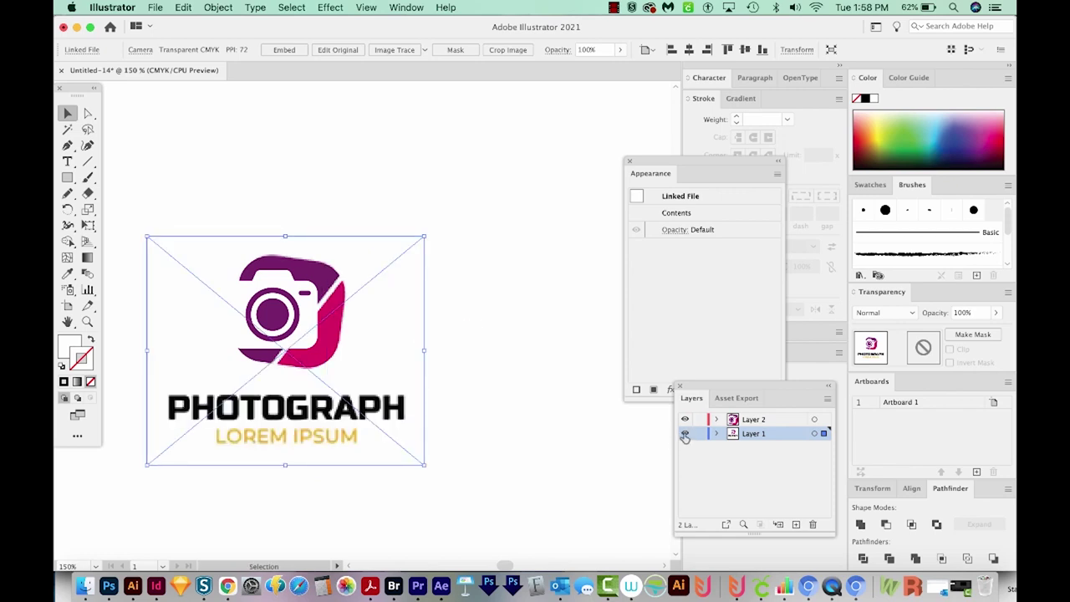
click(699, 433)
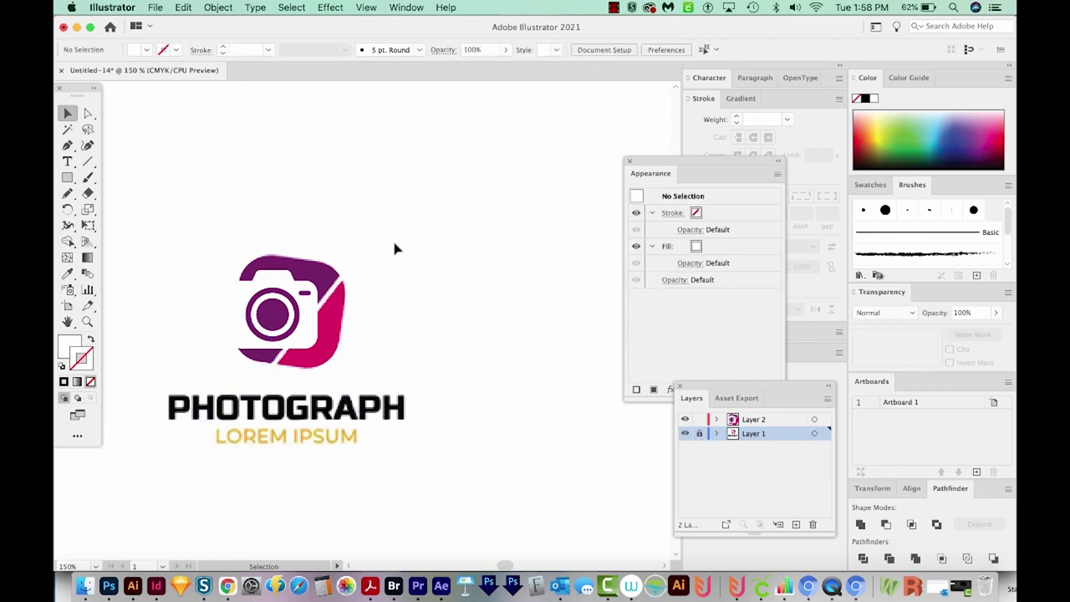
Hide the traced artwork and draw two white circles, a larger and a smaller one, over the reference's lens highlights
drag(471, 218, 153, 501)
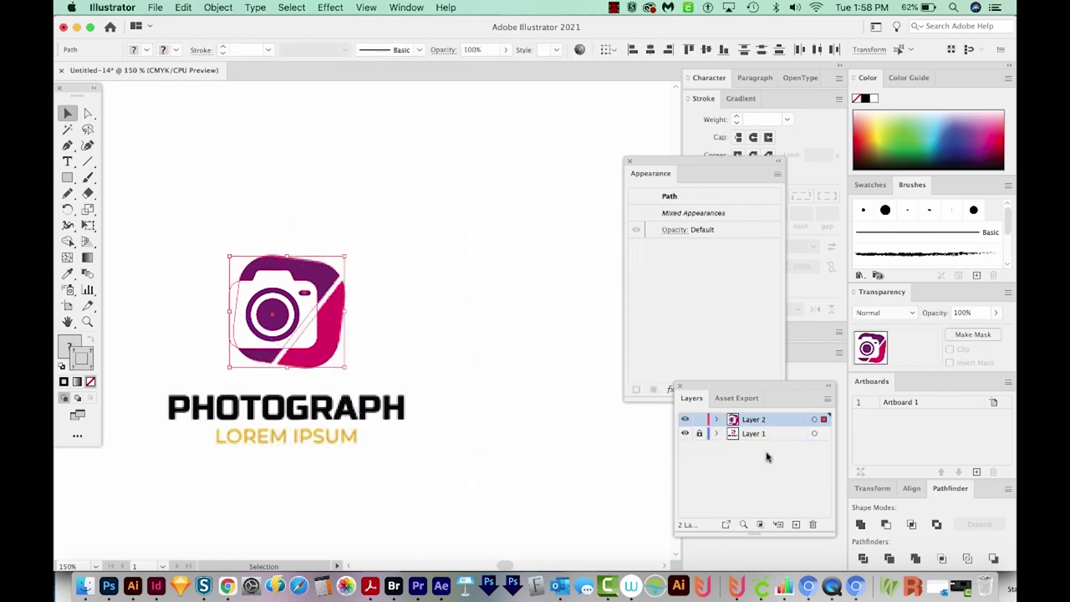
key(super+shift+a)
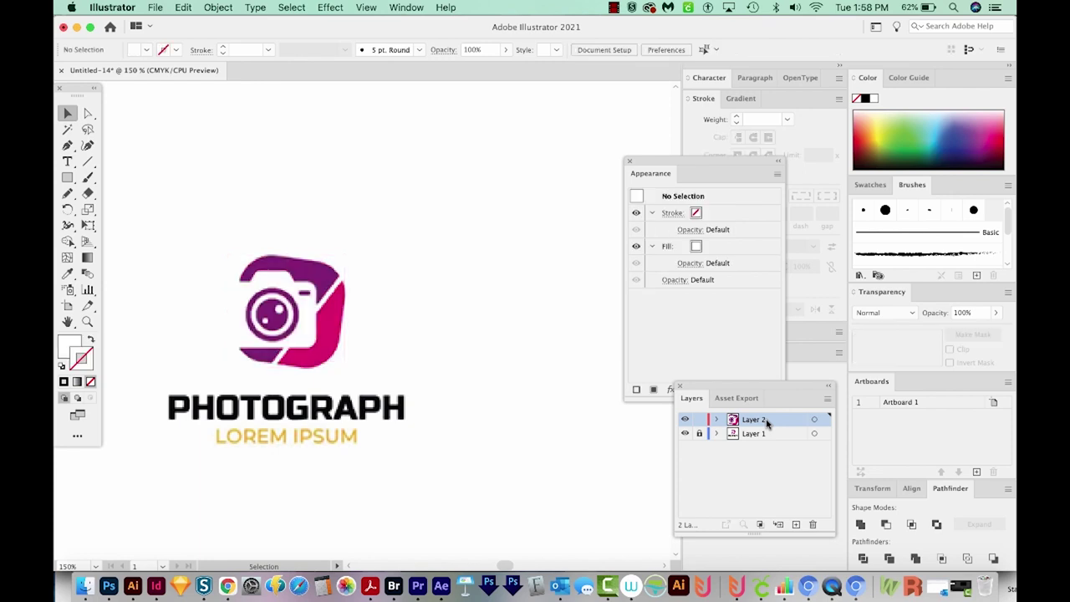
key(z)
drag(323, 244, 212, 395)
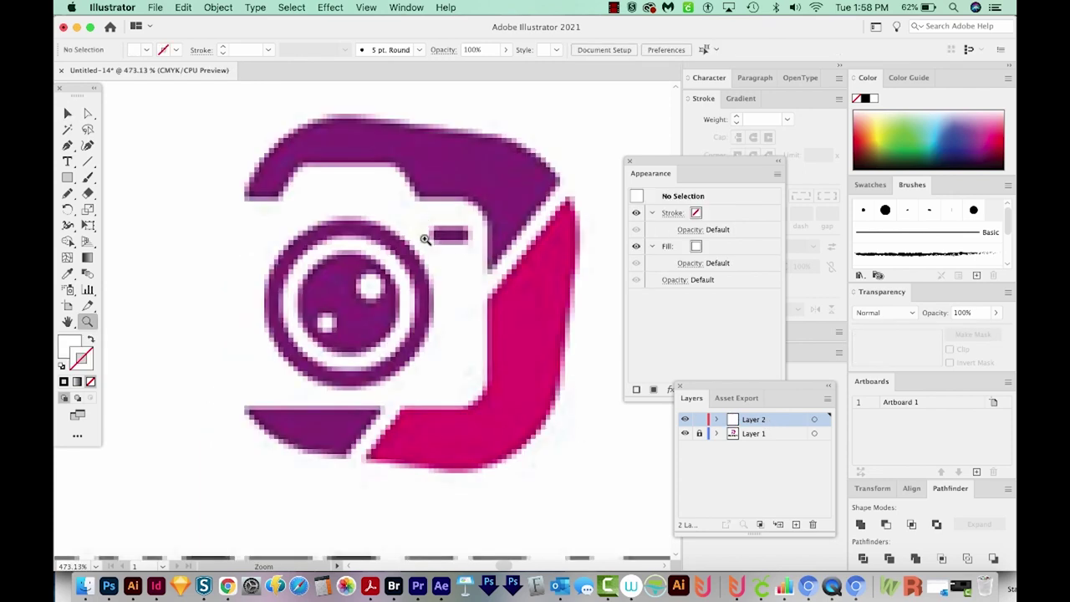
key(l)
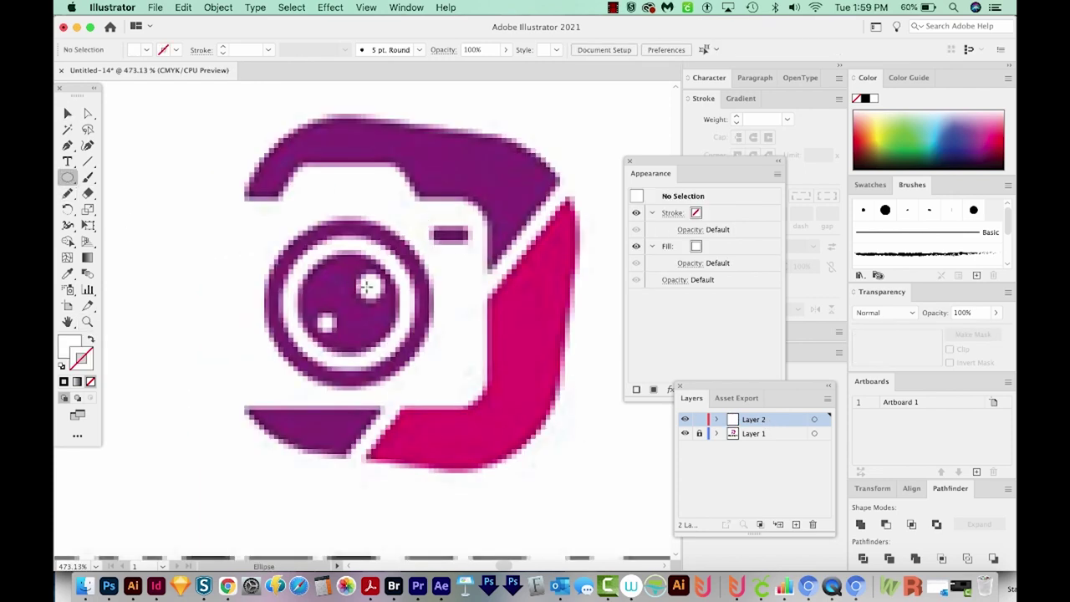
drag(370, 287, 384, 301)
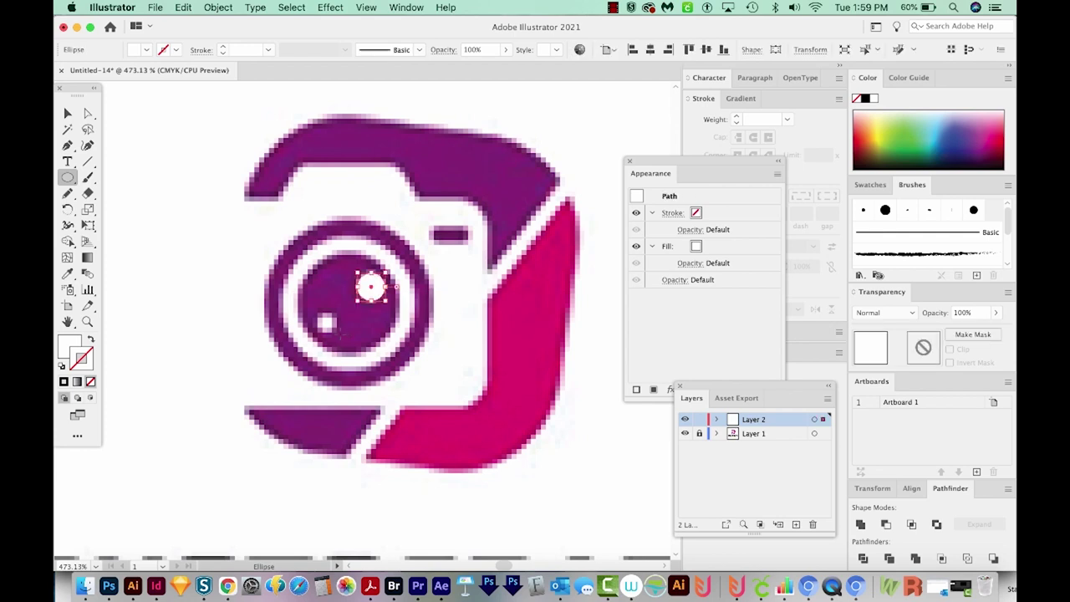
drag(326, 322, 334, 328)
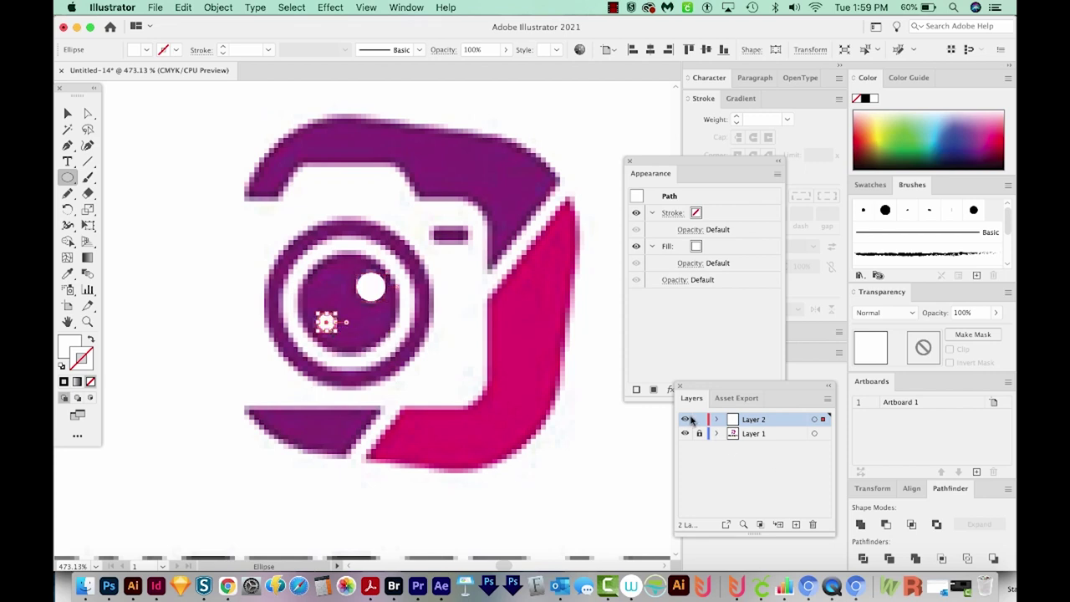
Show all the hidden traced artwork again
key(super+f)
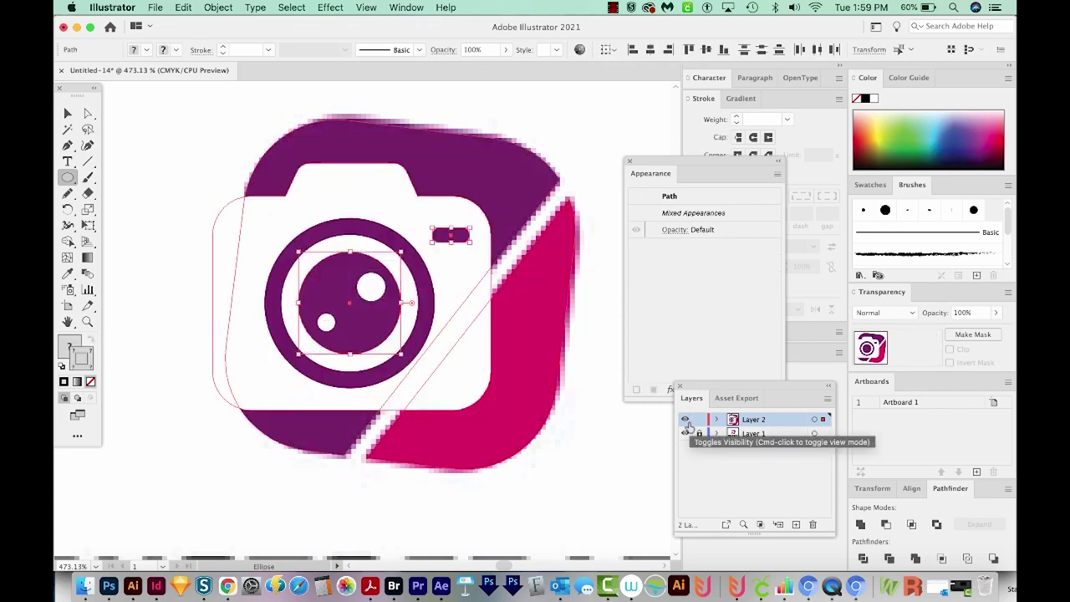
key(super+a)
click(219, 8)
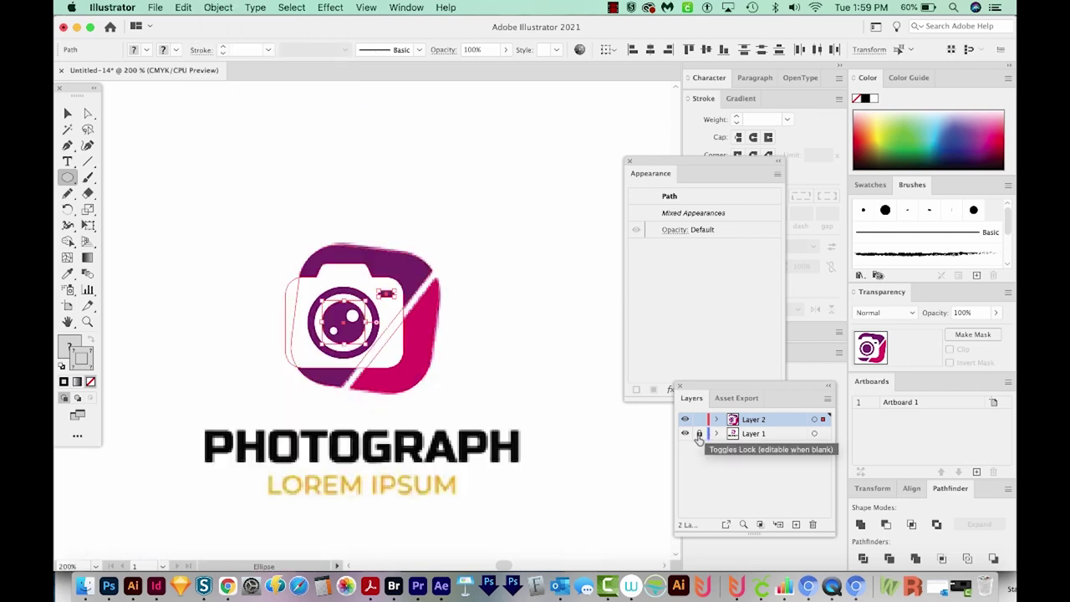
Unlock Layer 1 and move the reference image out beside the traced camera icon for comparison
key(v)
drag(212, 455, 495, 452)
scroll(430, 509, right, 3)
scroll(429, 510, down, 1)
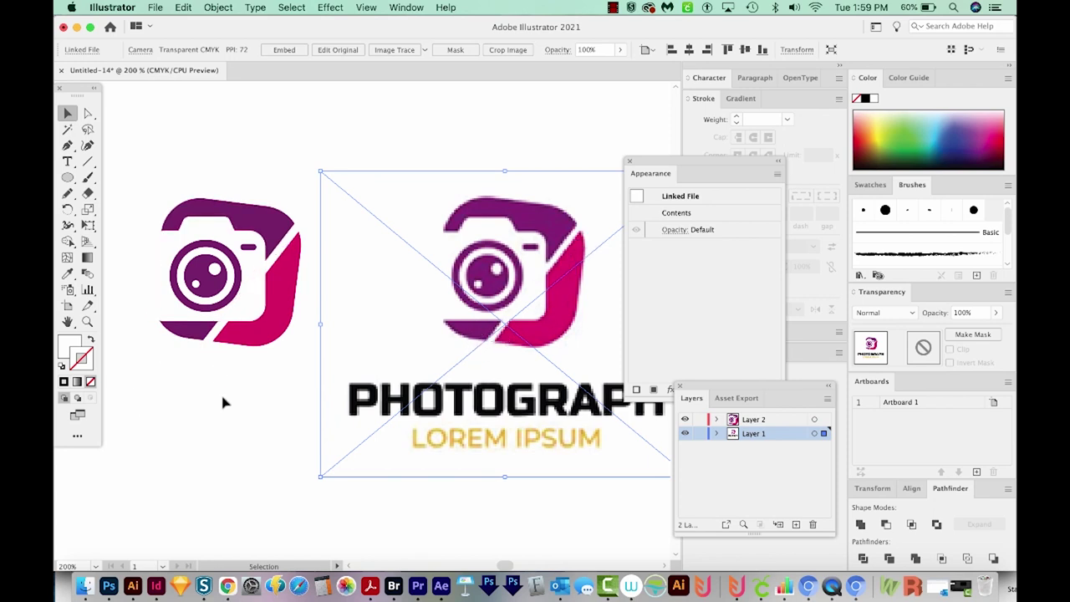
scroll(223, 393, down, 3)
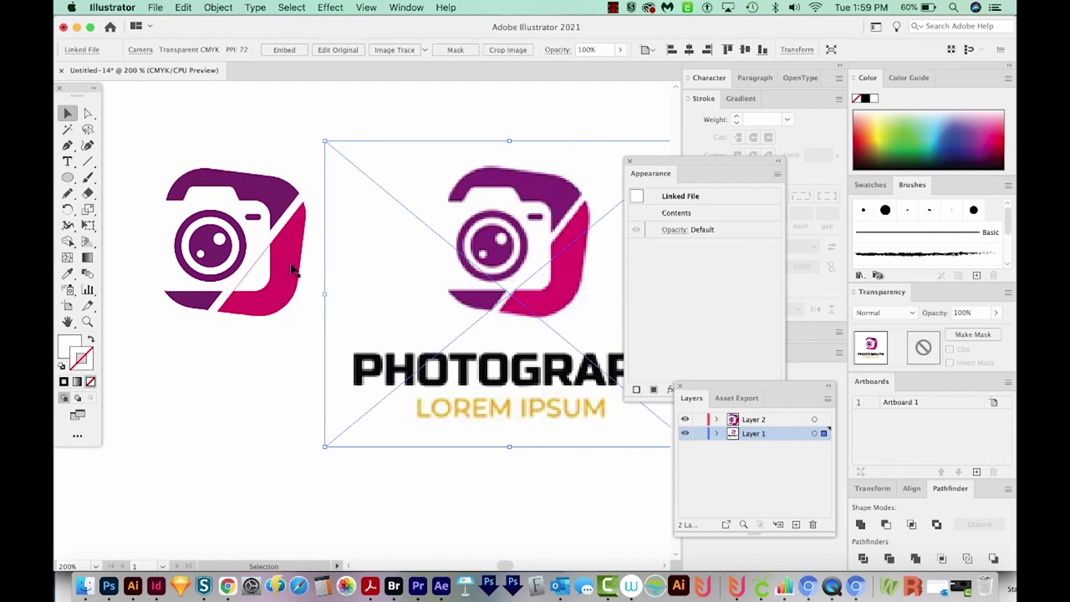
scroll(371, 317, right, 10)
scroll(371, 318, down, 3)
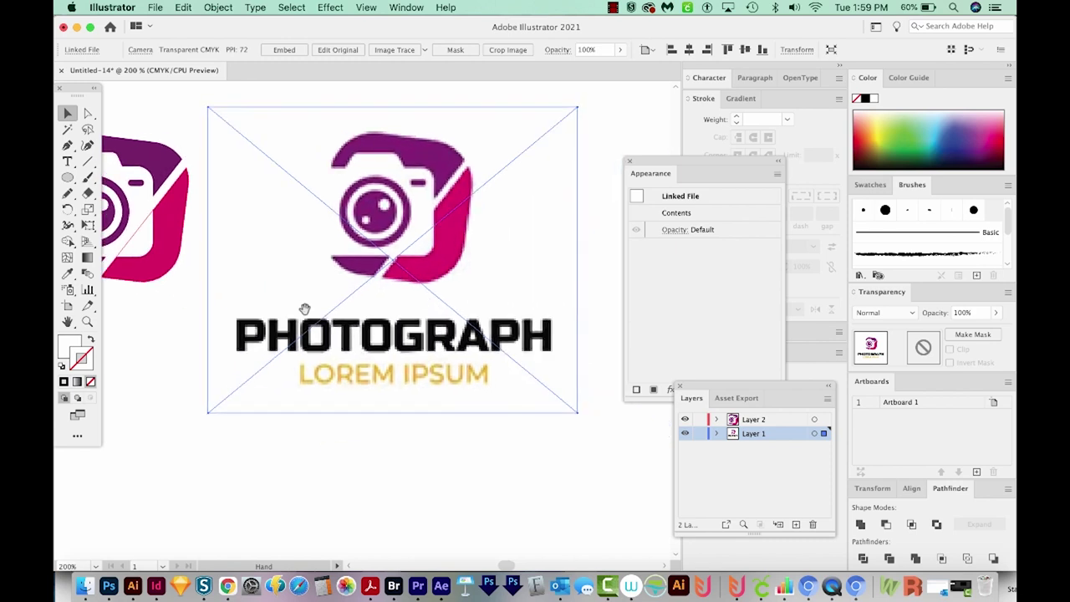
Deselect the reference image and take a screenshot of only its word PHOTOGRAPH
click(413, 456)
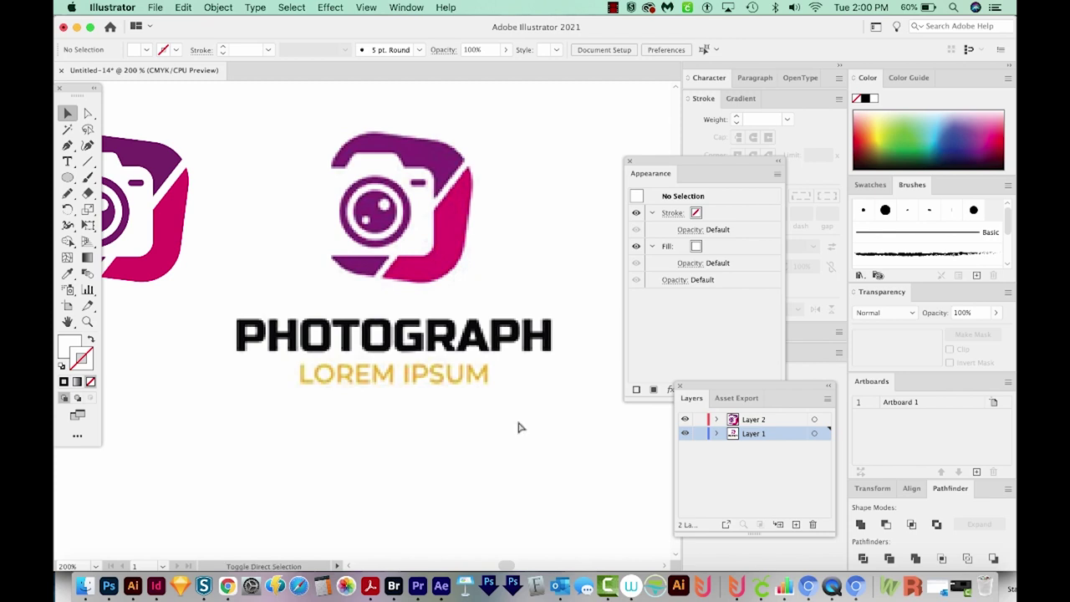
drag(232, 311, 568, 363)
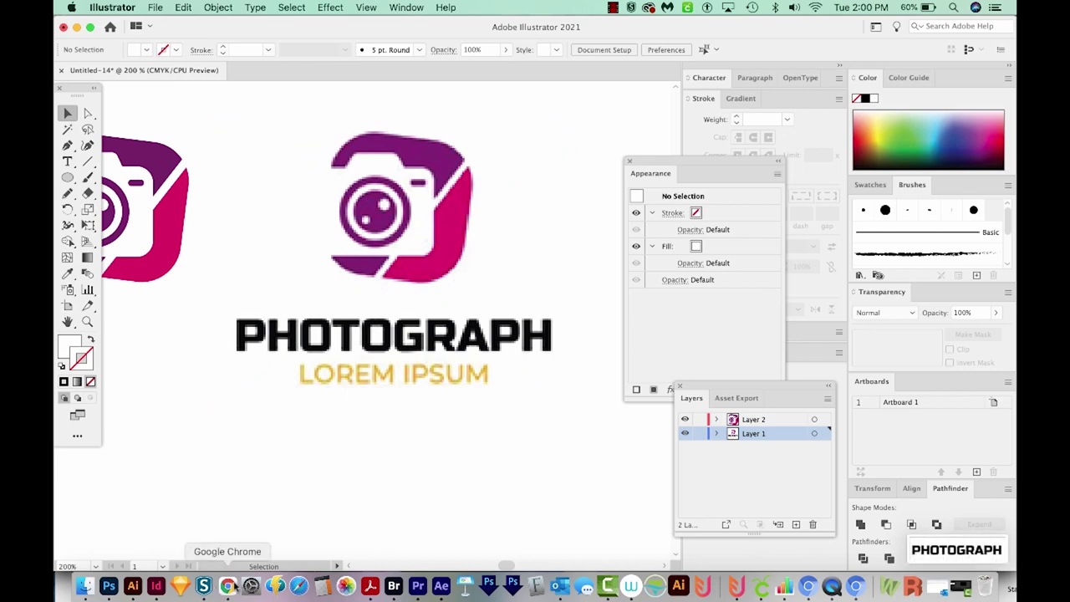
Switch to Chrome and have WhatTheFont on MyFonts identify the font in the latest PHOTOGRAPH screenshot uploaded from the Desktop
click(227, 585)
click(249, 236)
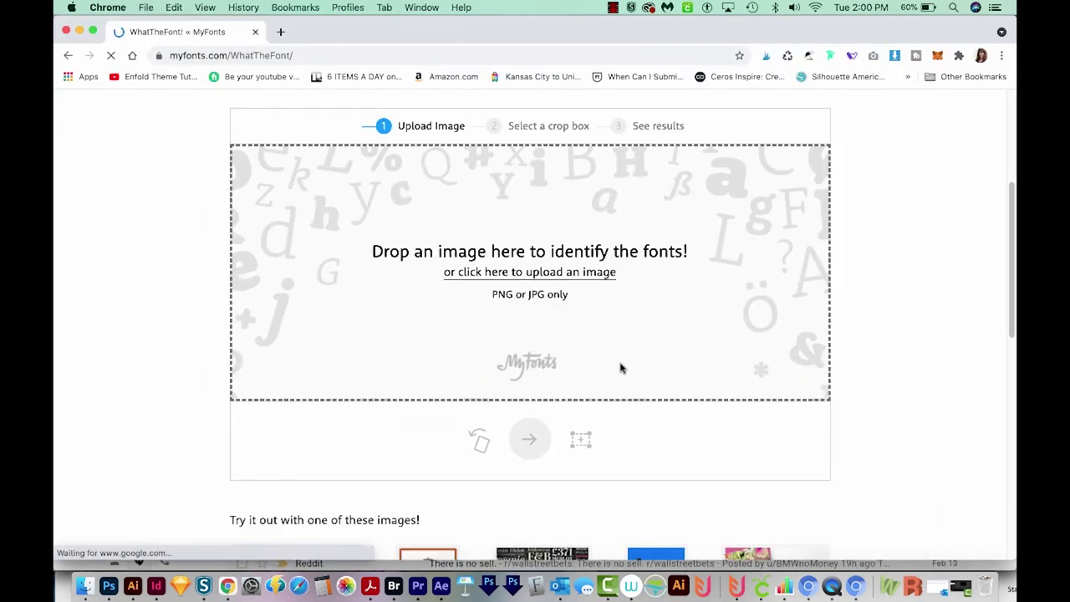
click(514, 274)
click(360, 118)
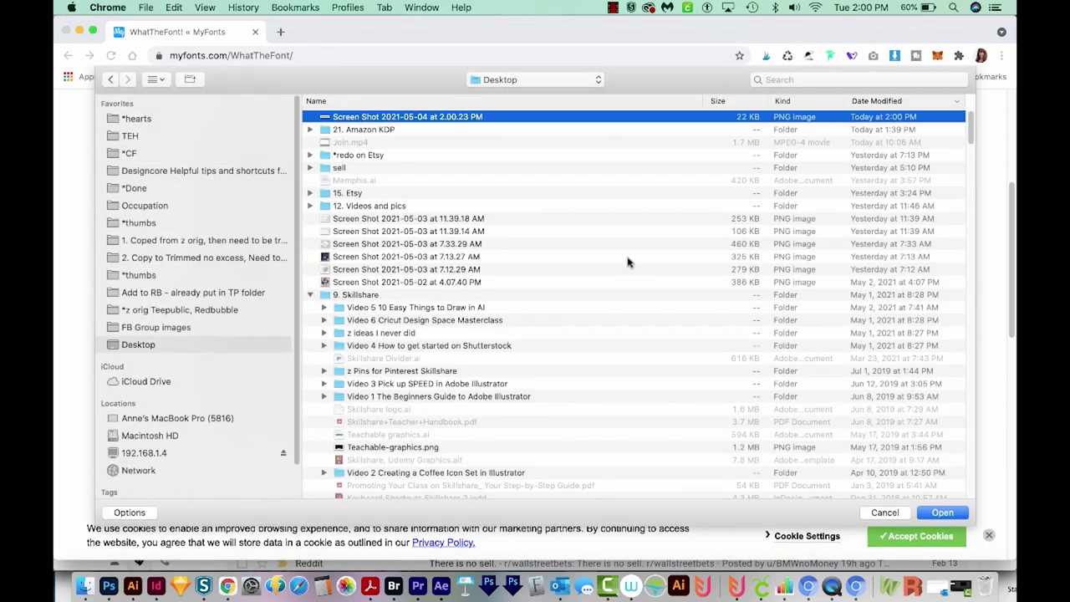
click(950, 512)
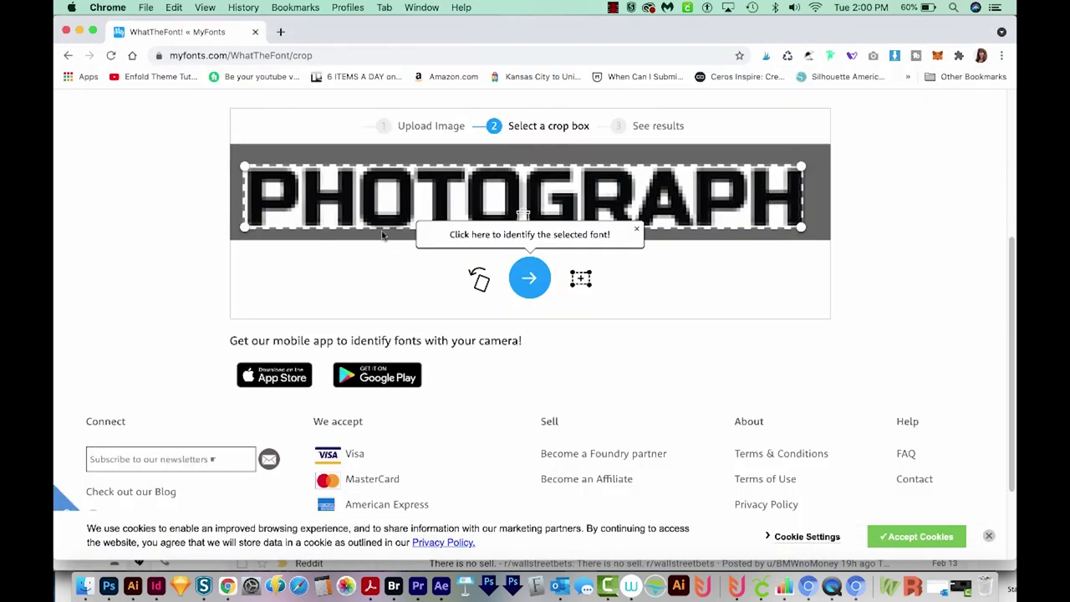
click(532, 282)
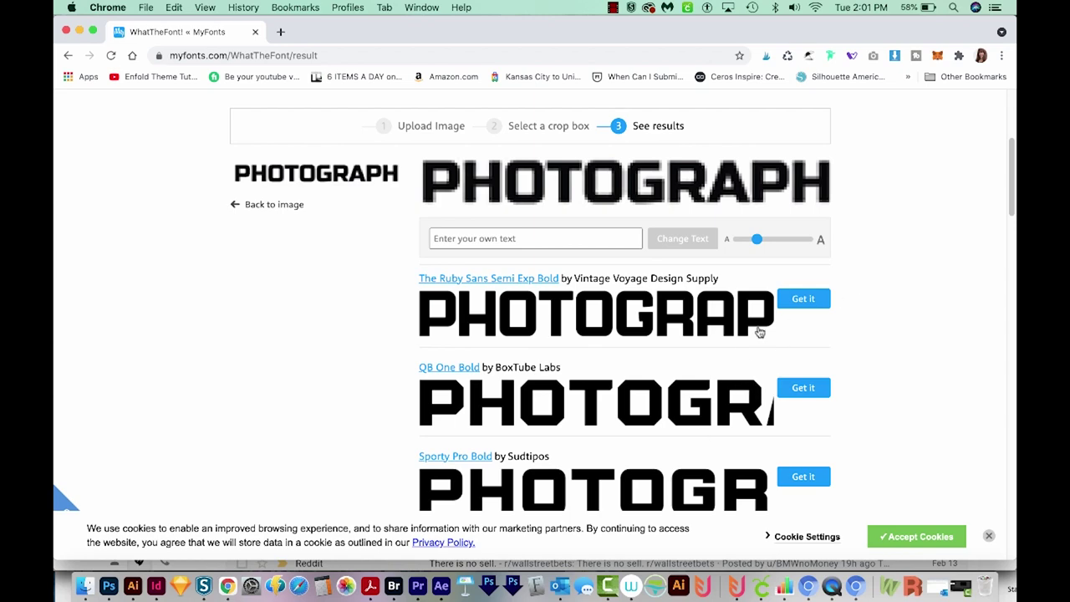
Look through the suggested fonts and compare their letterforms with the PHOTOGRAPH wordmark
scroll(853, 351, down, 1)
scroll(854, 347, down, 5)
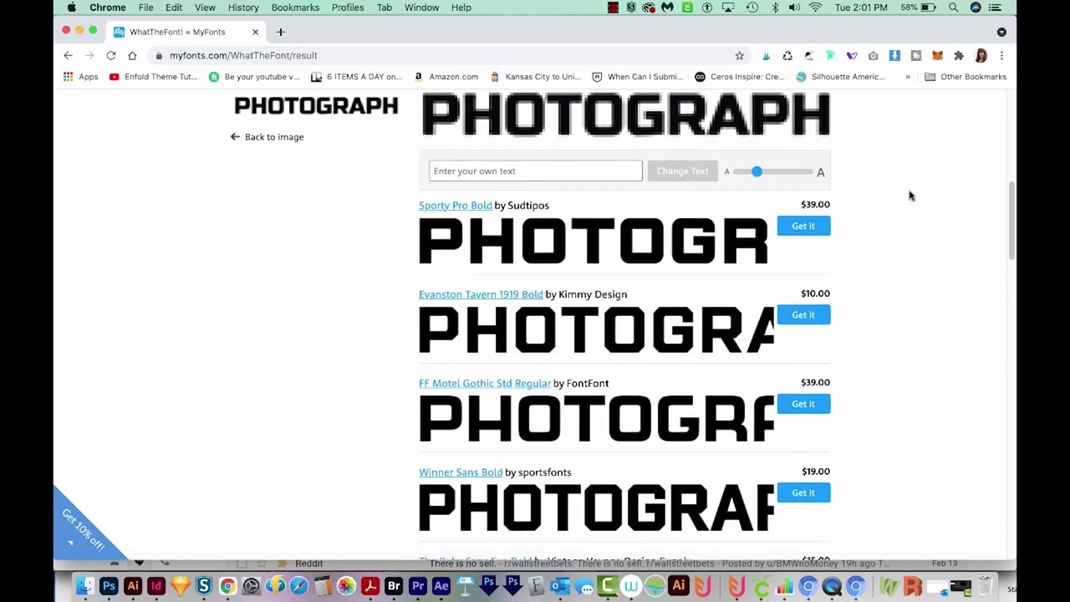
drag(1010, 188, 946, 296)
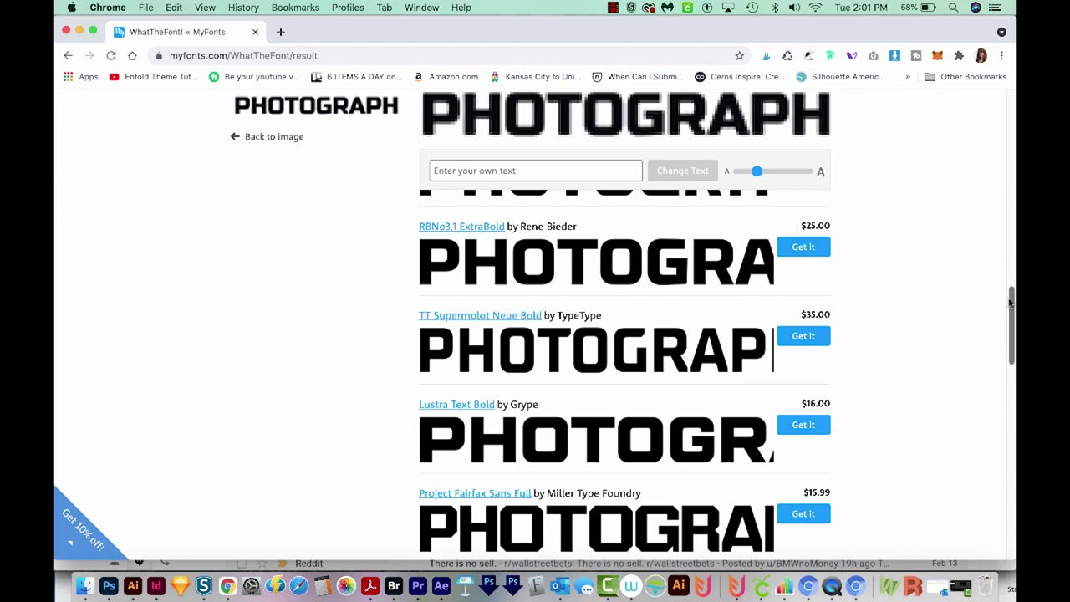
scroll(945, 384, down, 6)
scroll(941, 393, up, 2)
scroll(949, 374, up, 3)
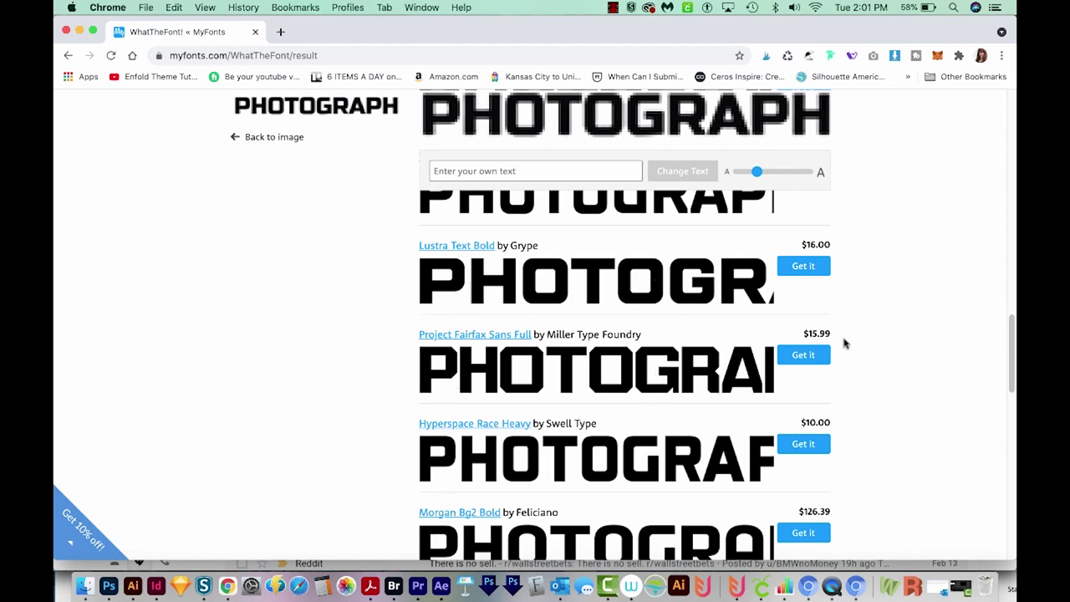
drag(1012, 350, 1006, 286)
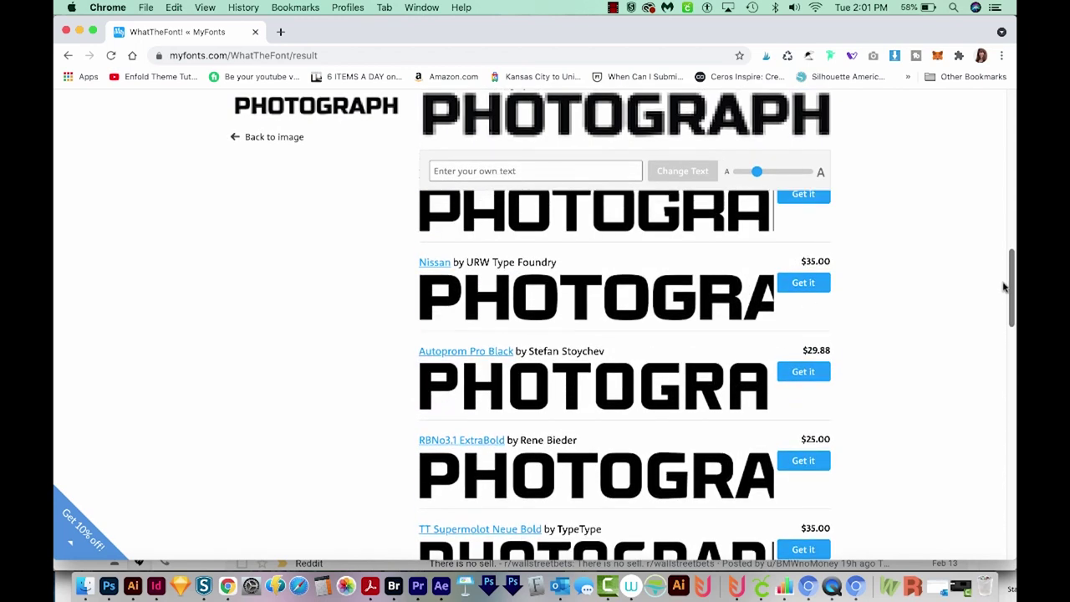
scroll(1003, 289, down, 1)
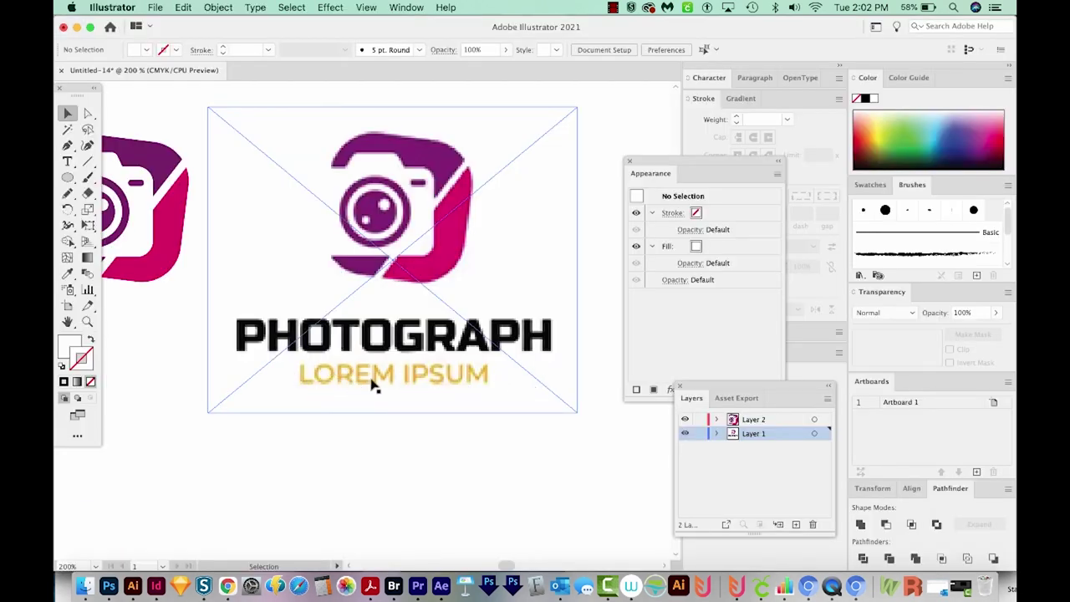
Switch back to Illustrator and add the text LOREM IPSUM below the reference logo, set in Montserrat Regular
key(t)
click(318, 442)
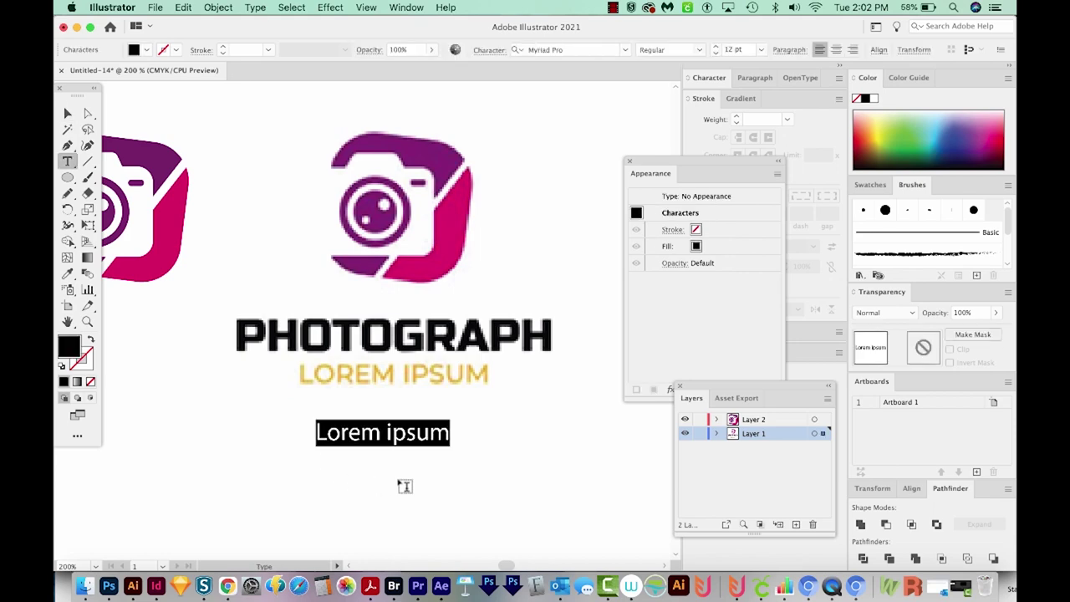
text(LOREM IPSUM)
key(Escape)
key(super+t)
click(811, 100)
text(montserr)
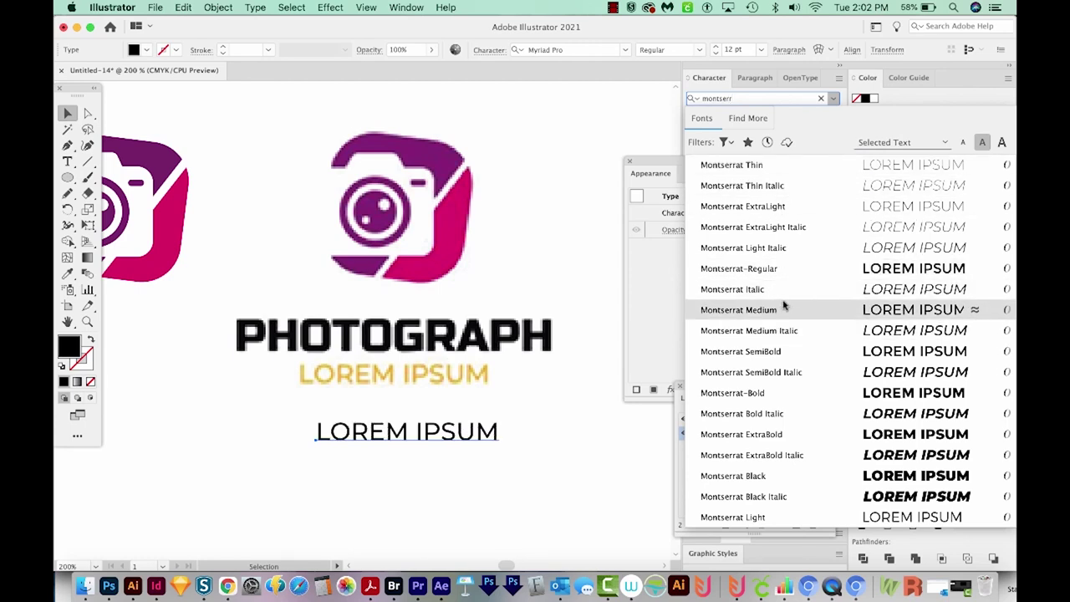
click(326, 498)
Move the new LOREM IPSUM text directly beneath the reference's gold LOREM IPSUM line for comparison
drag(377, 449, 363, 422)
click(533, 194)
click(476, 472)
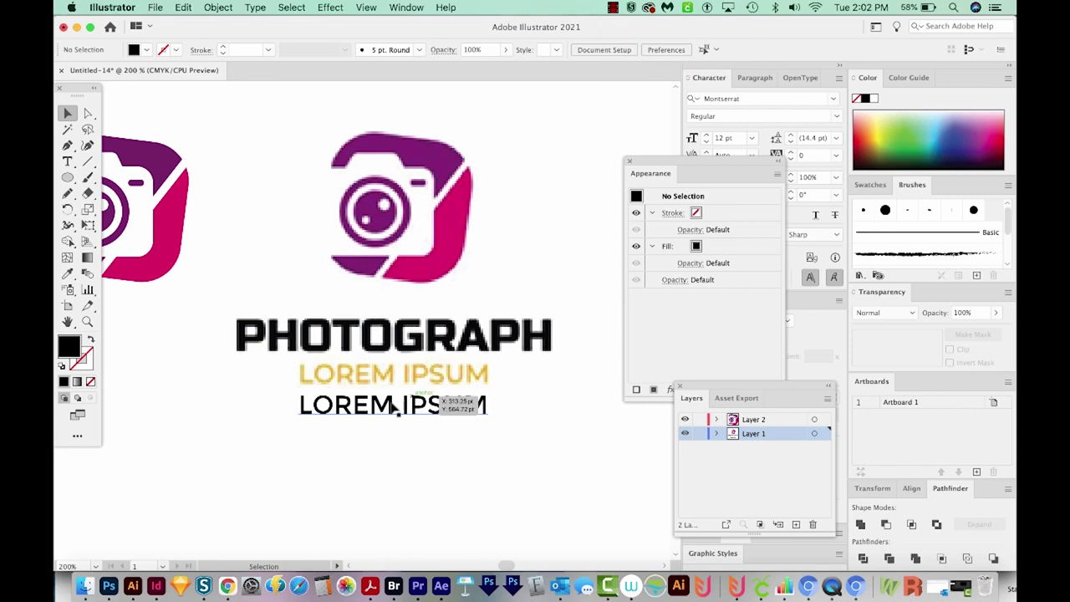
drag(239, 393, 327, 377)
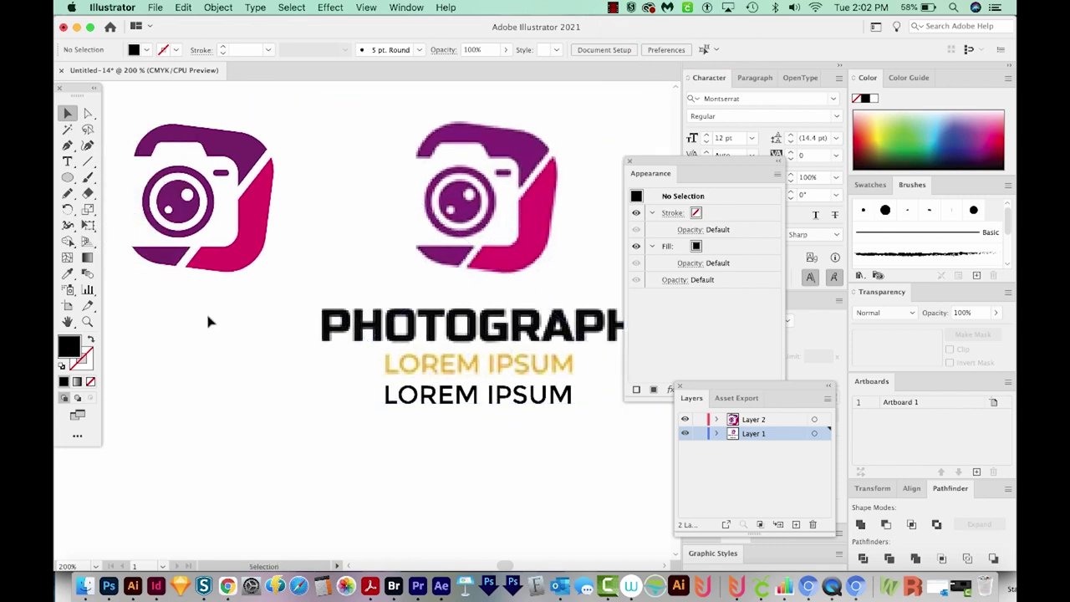
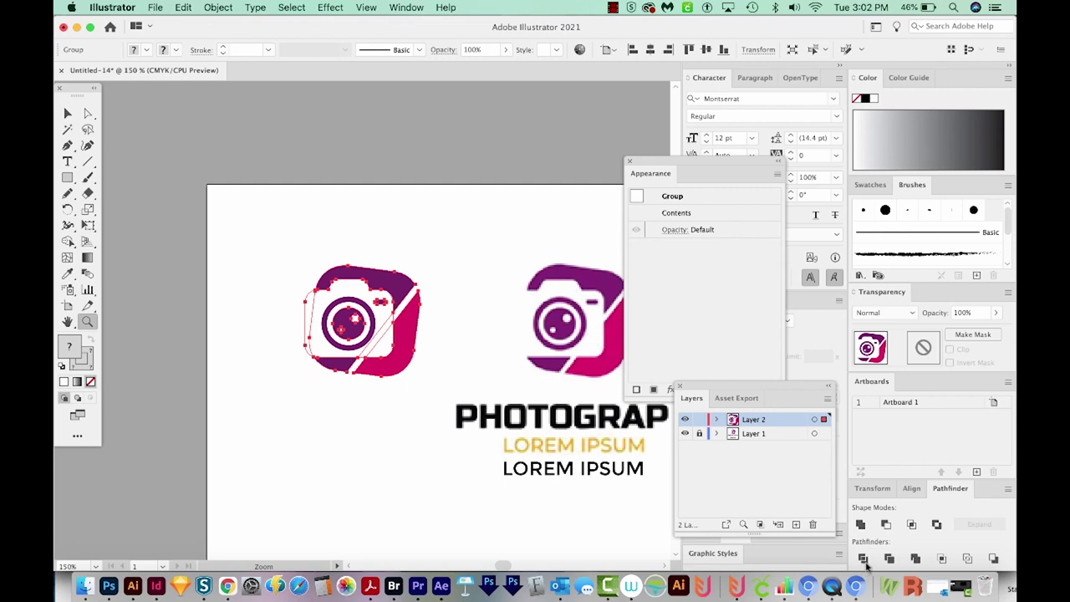
Expand the appearance of the traced camera group and expand its fills and strokes into plain shapes
click(208, 9)
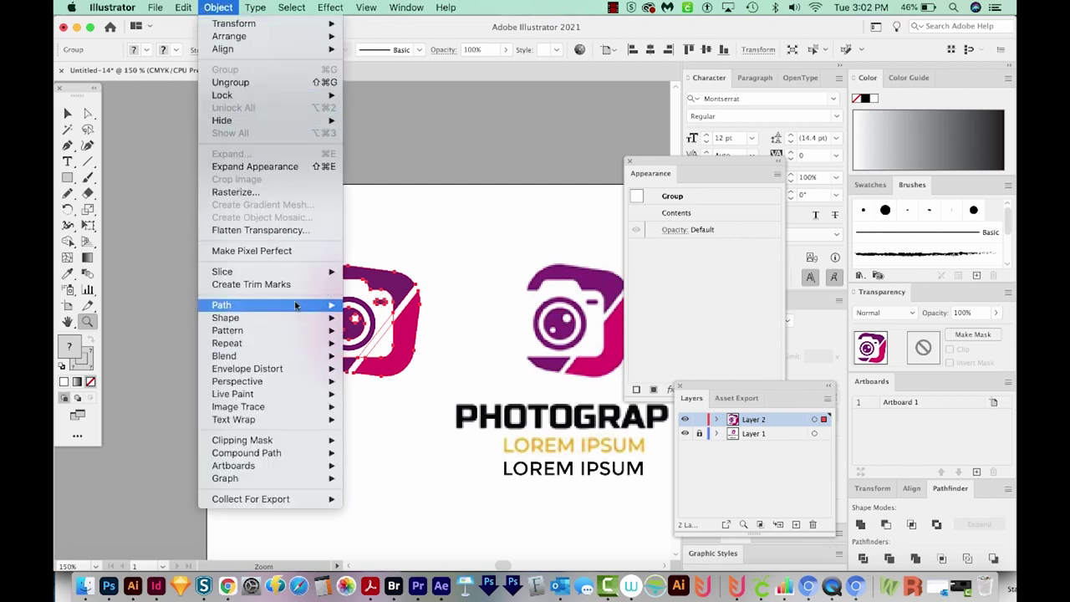
click(254, 166)
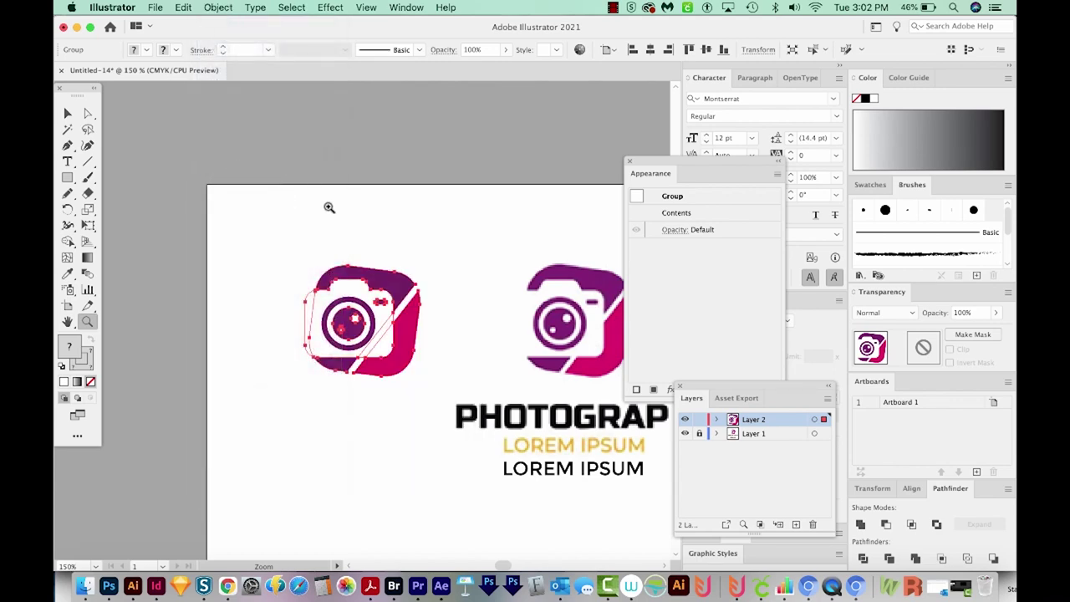
click(222, 6)
click(259, 157)
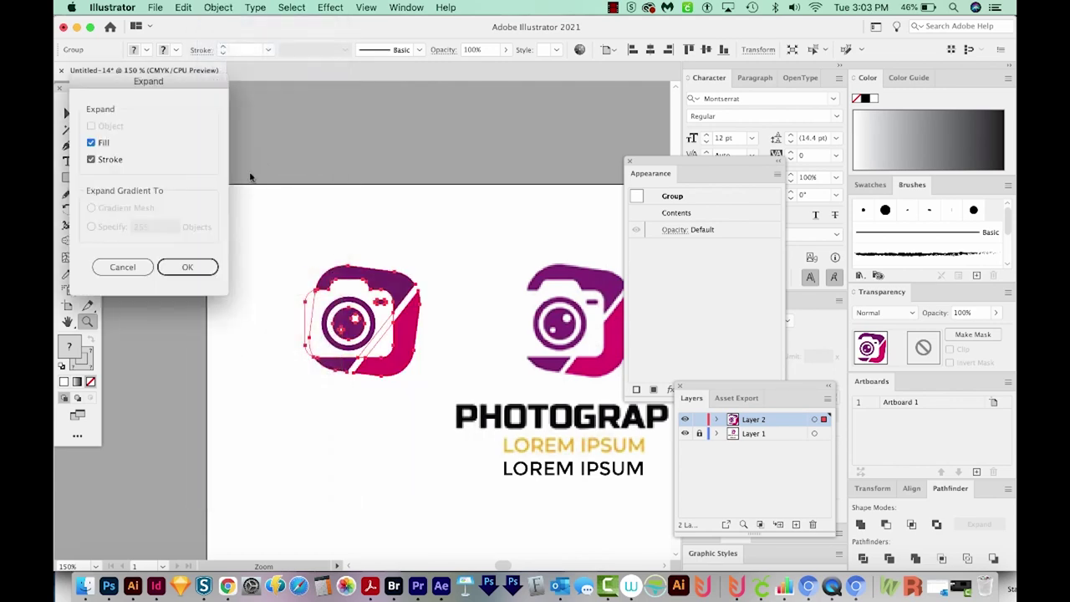
click(185, 266)
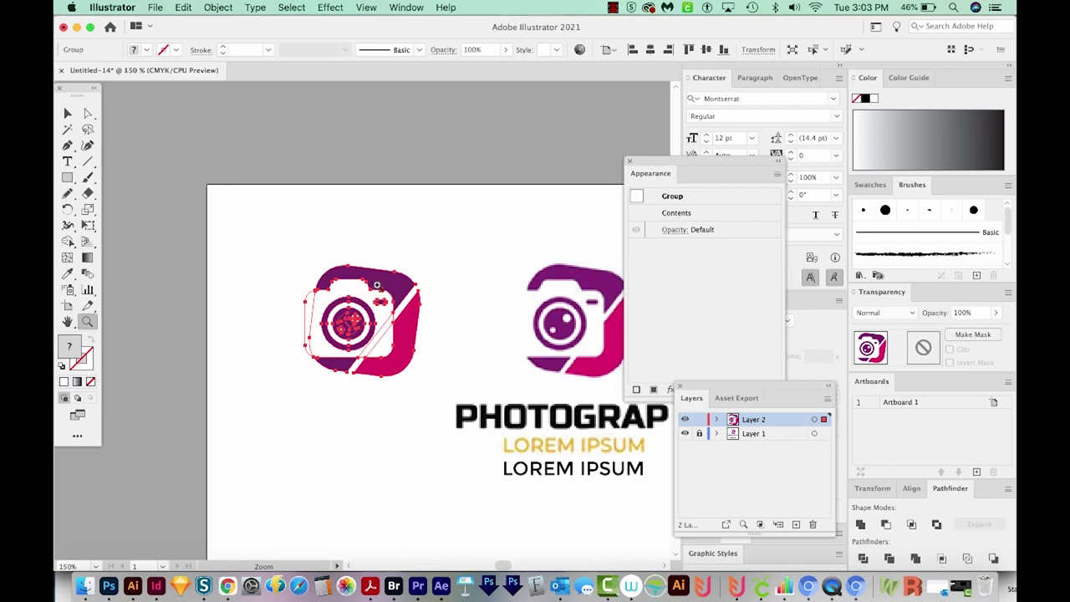
Use the Magic Wand to unite the traced icon's purple shapes and its magenta shapes separately, hiding each colour once united
key(y)
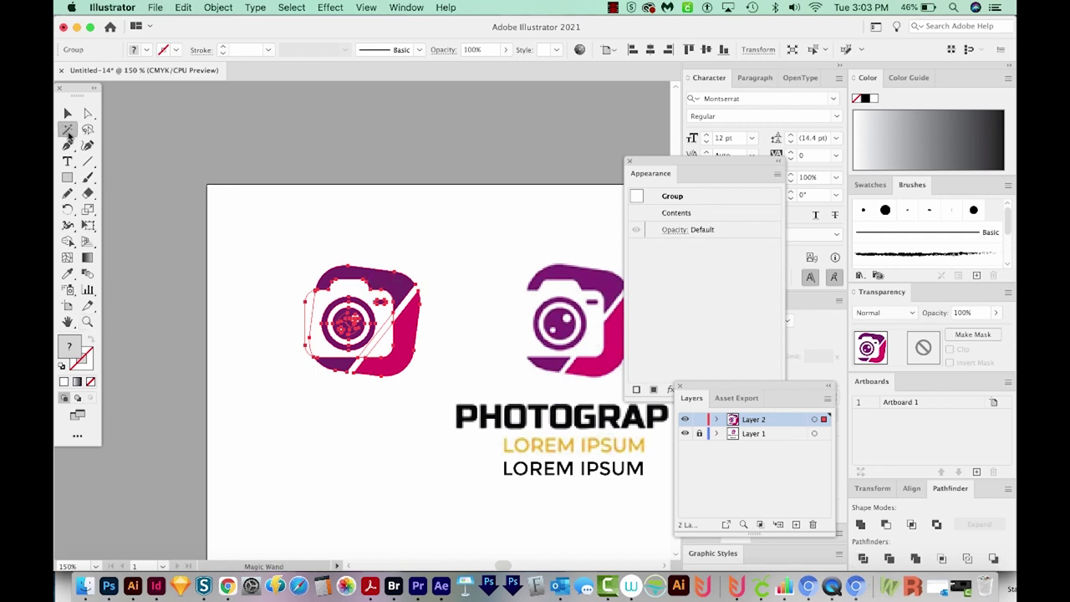
click(396, 282)
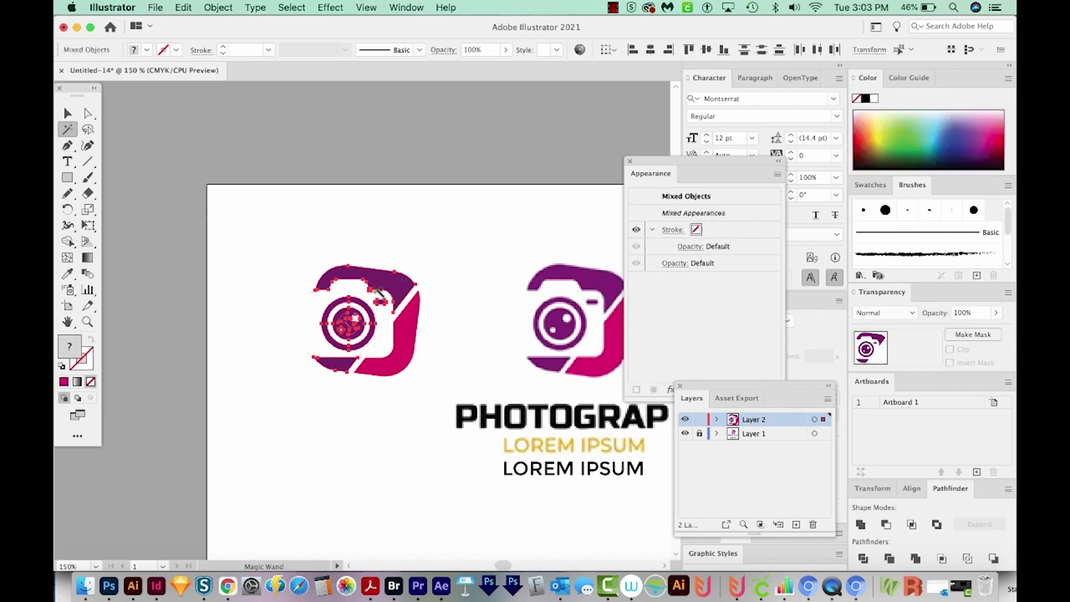
click(861, 524)
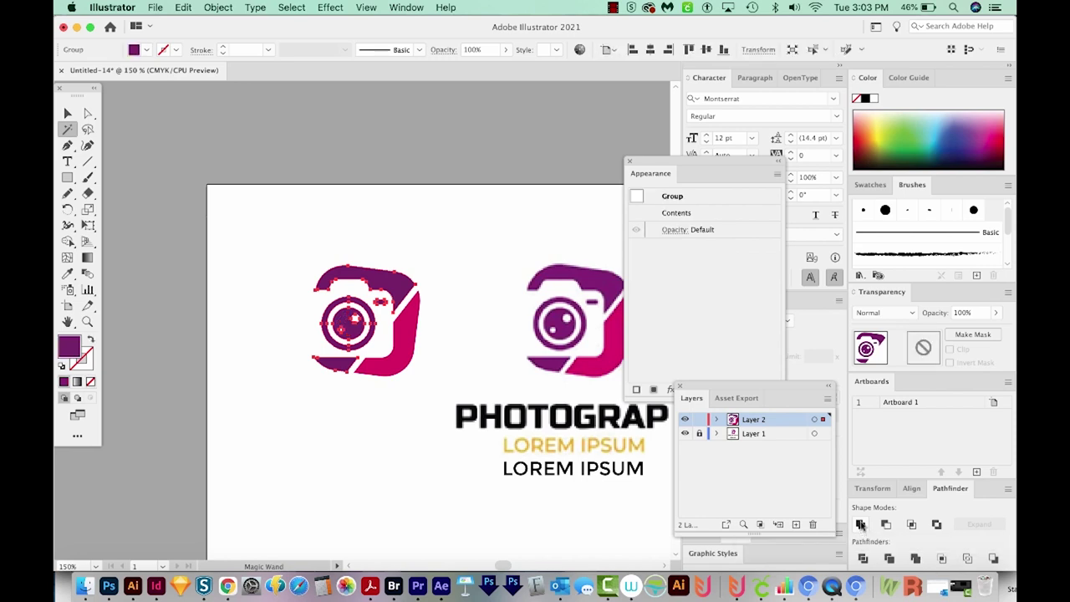
key(Delete)
click(381, 341)
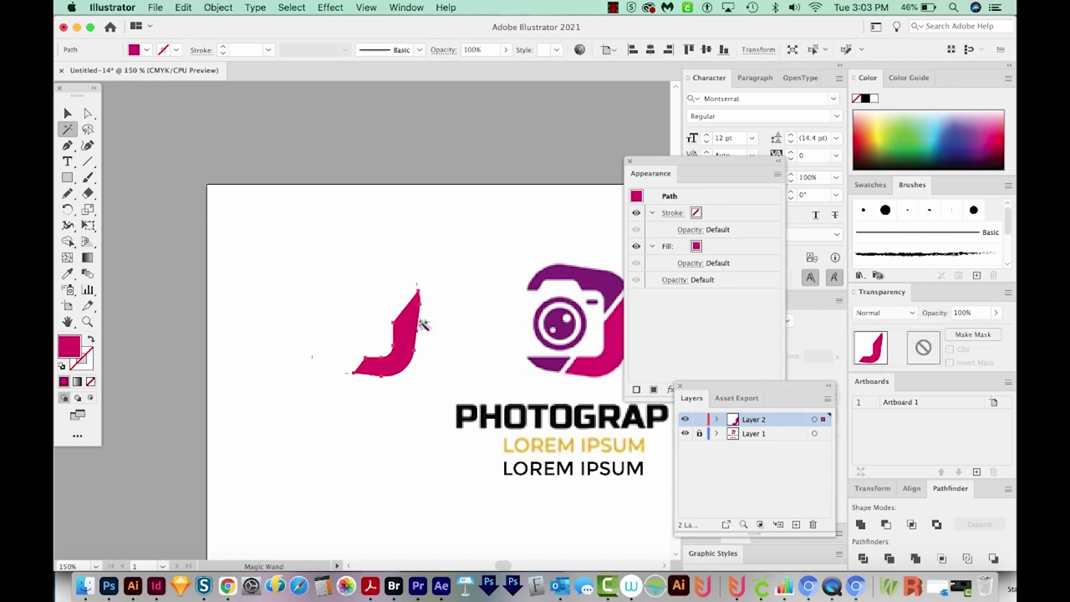
click(859, 524)
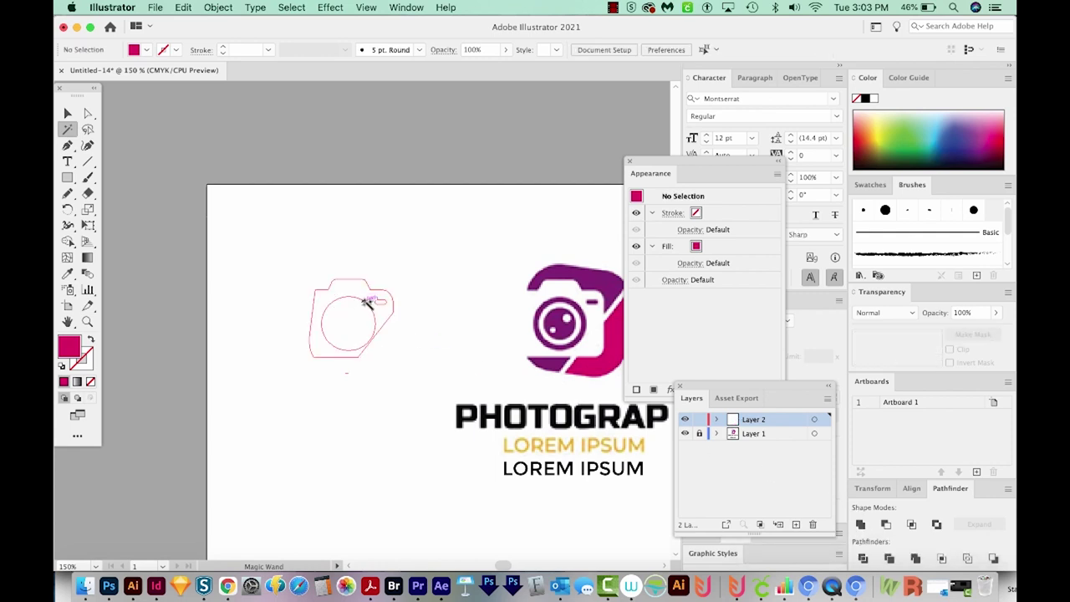
Select all the leftover white shapes of the camera icon by colour and delete them
click(368, 302)
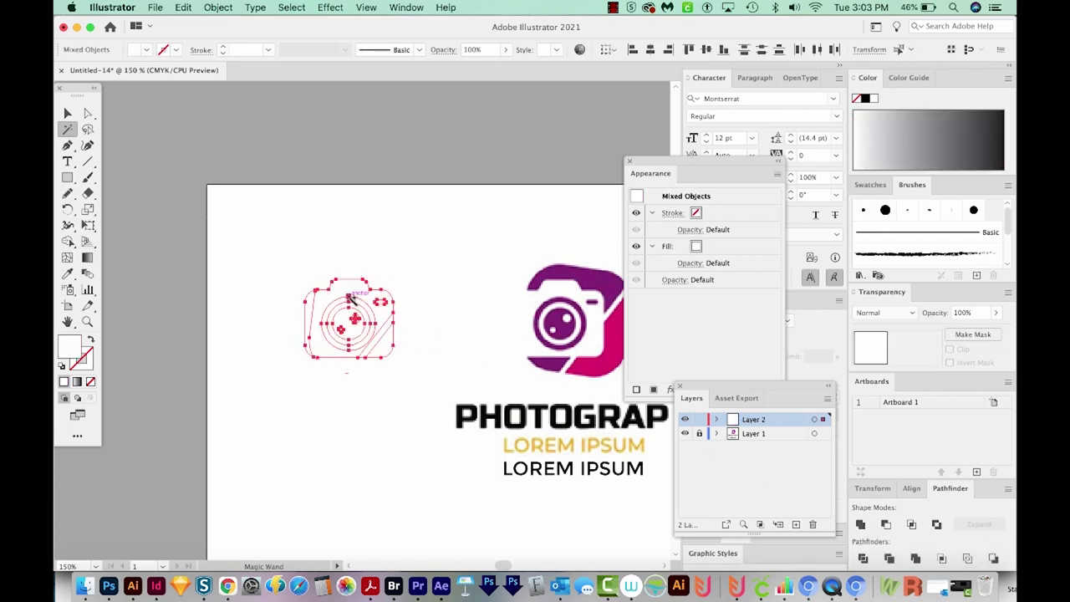
click(860, 524)
click(659, 494)
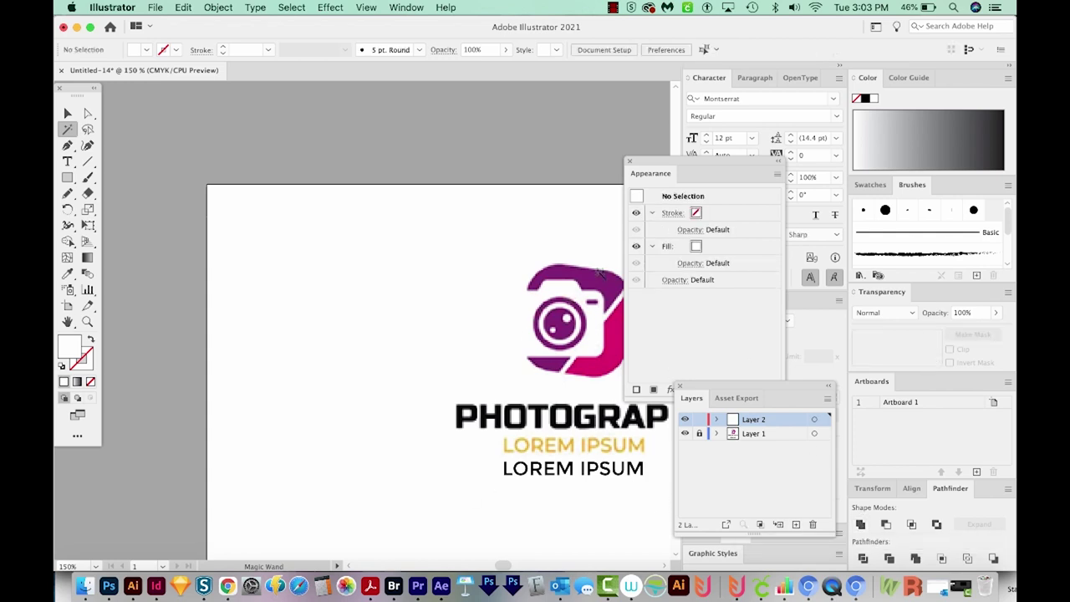
Show the hidden purple and magenta shapes again and check the cleaned-up icon in Outline view before deselecting it
click(218, 7)
click(230, 133)
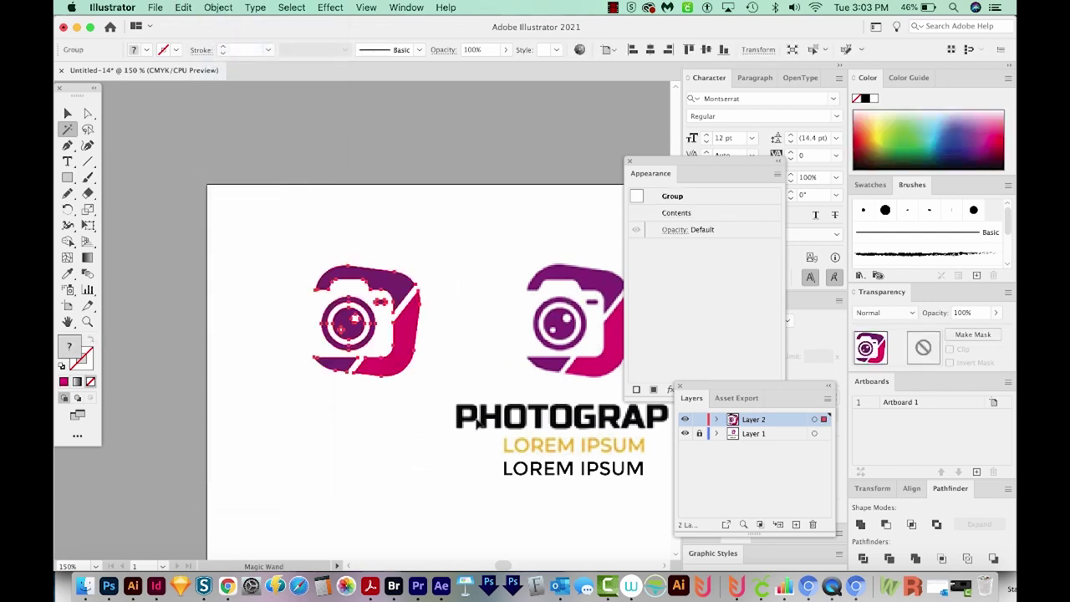
key(super+y)
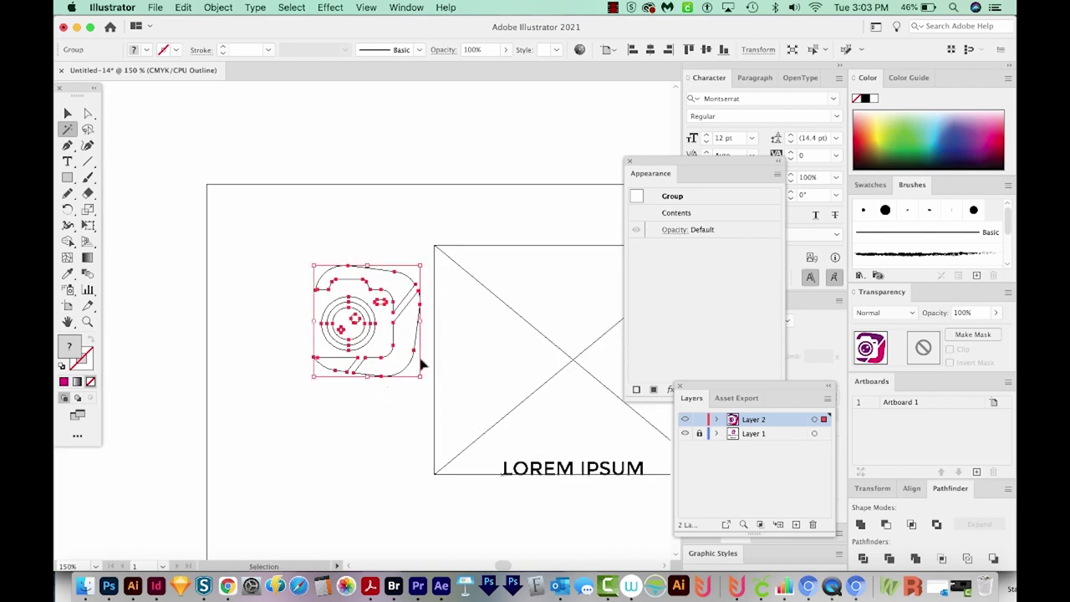
key(super+y)
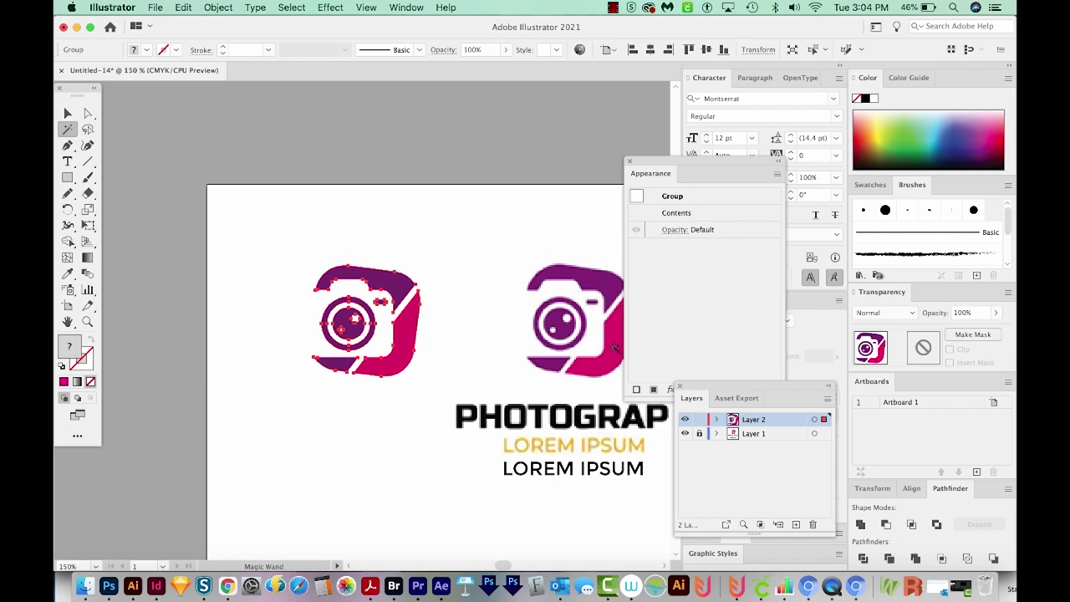
key(v)
click(507, 346)
drag(506, 346, 420, 254)
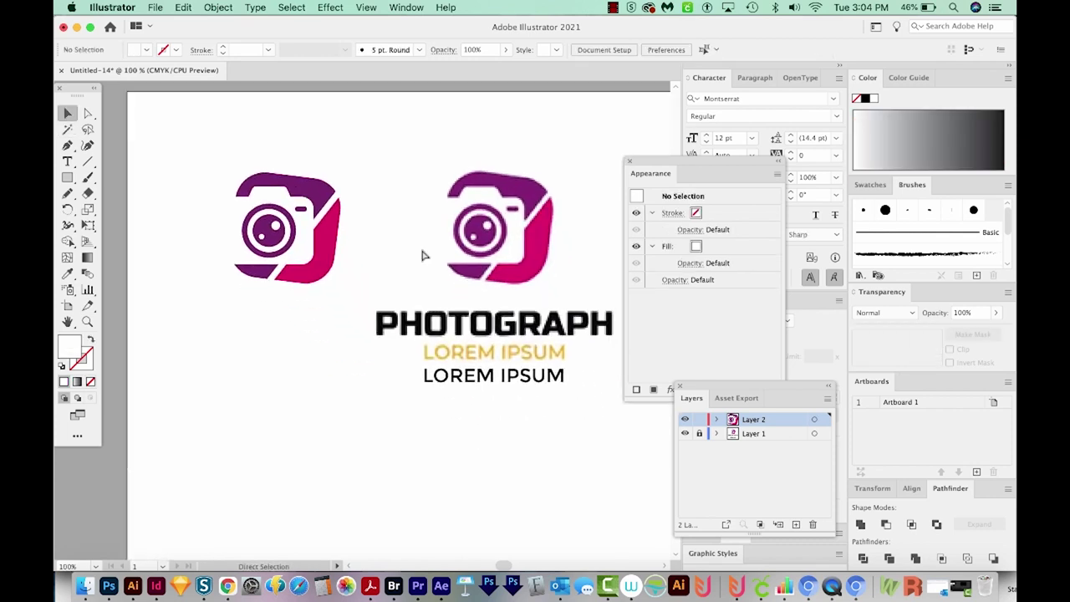
Place the Eye PNG as a linked image in the empty artboard area below the camera logos
key(super+minus)
scroll(407, 461, down, 3)
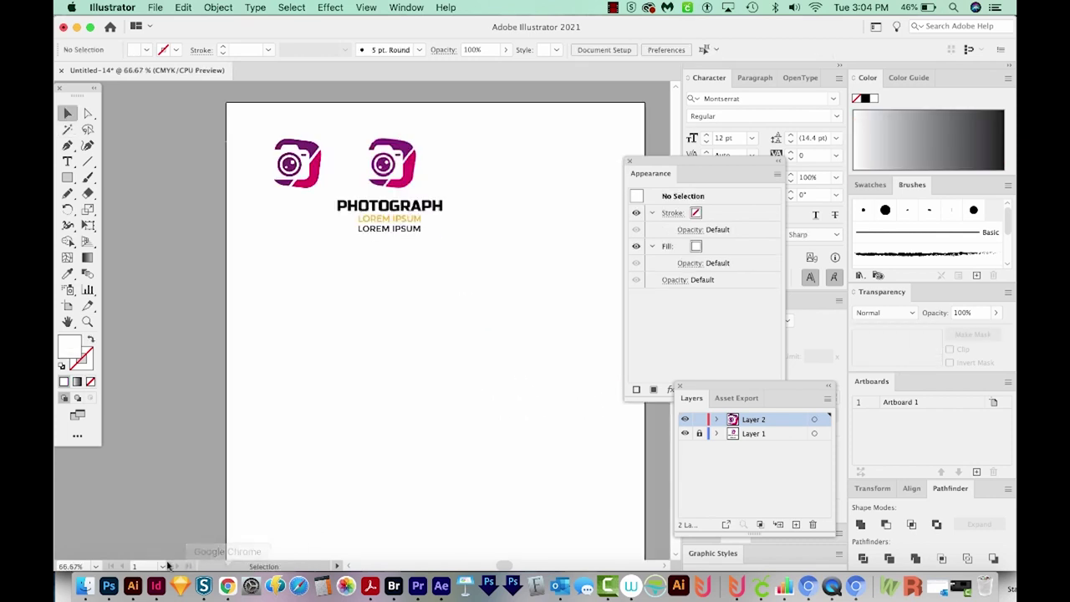
click(155, 8)
click(242, 223)
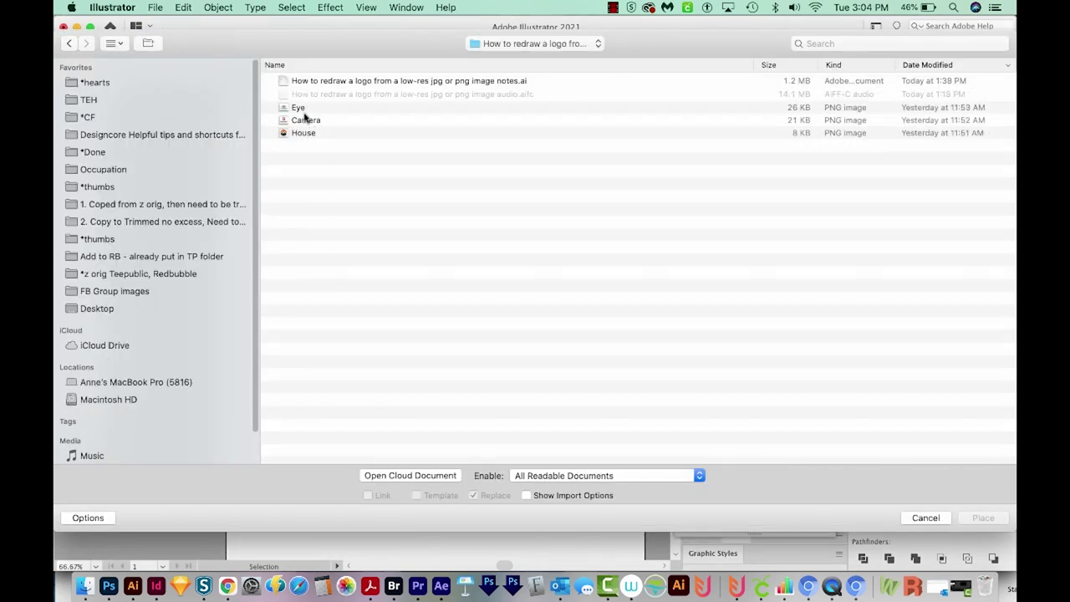
click(306, 111)
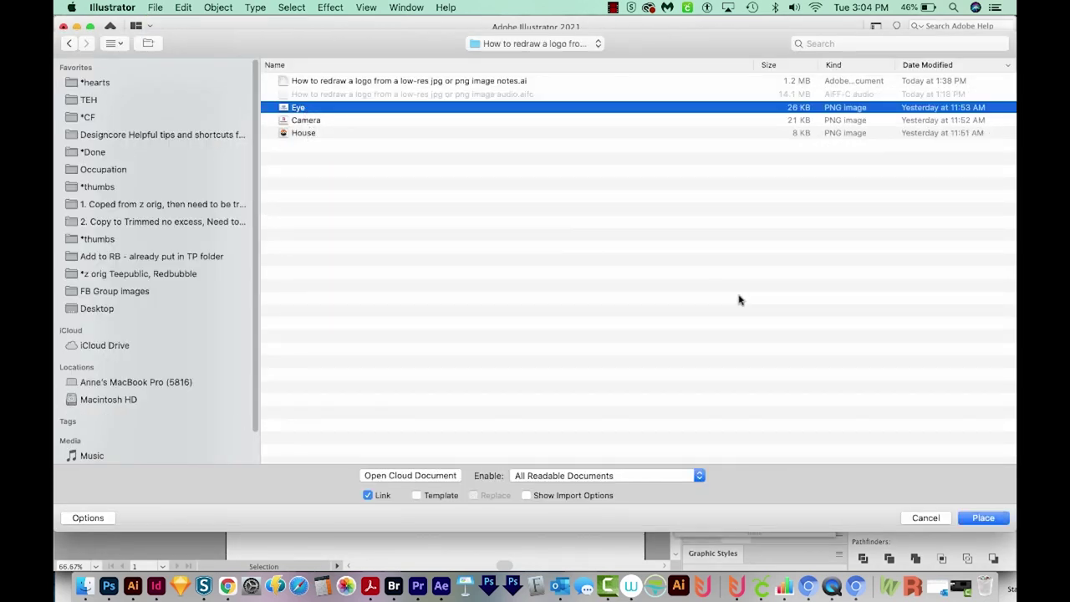
click(983, 518)
drag(270, 277, 452, 437)
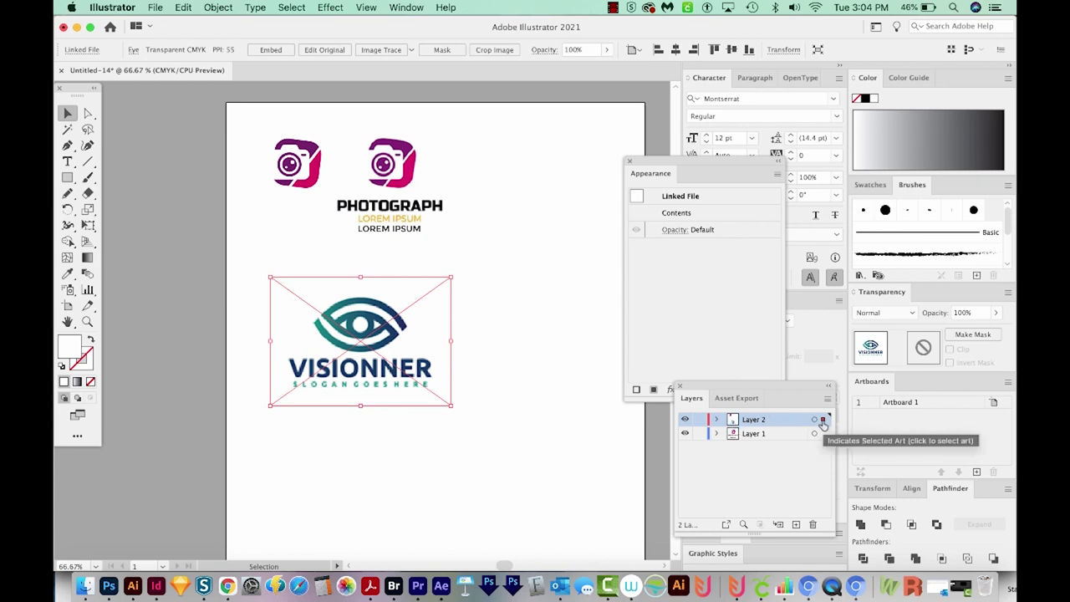
Move the placed eye logo image from Layer 2 to Layer 1 and lock Layer 1
drag(824, 438, 824, 434)
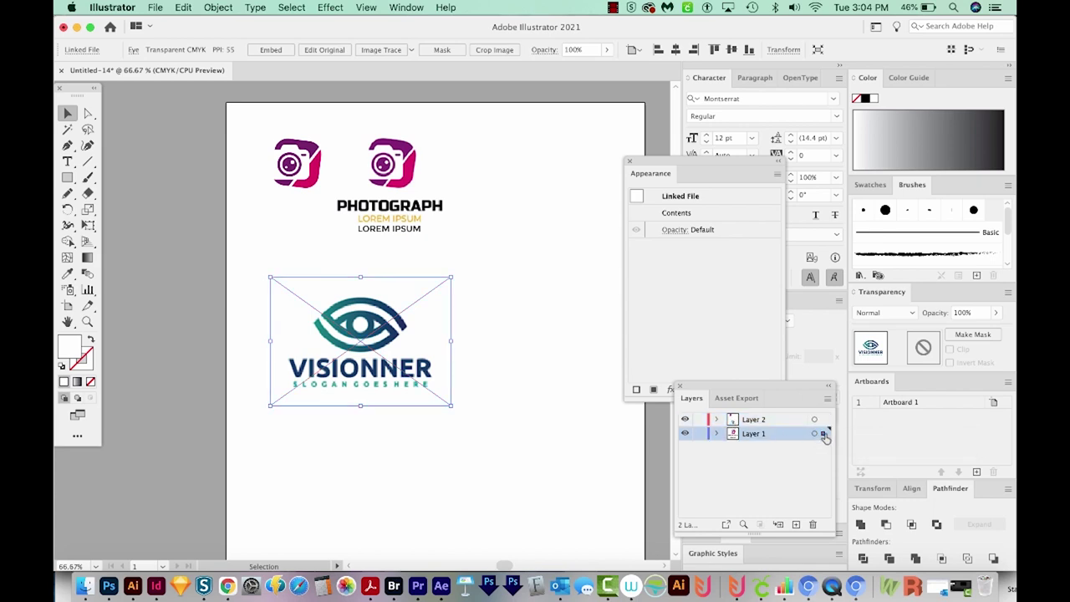
click(699, 434)
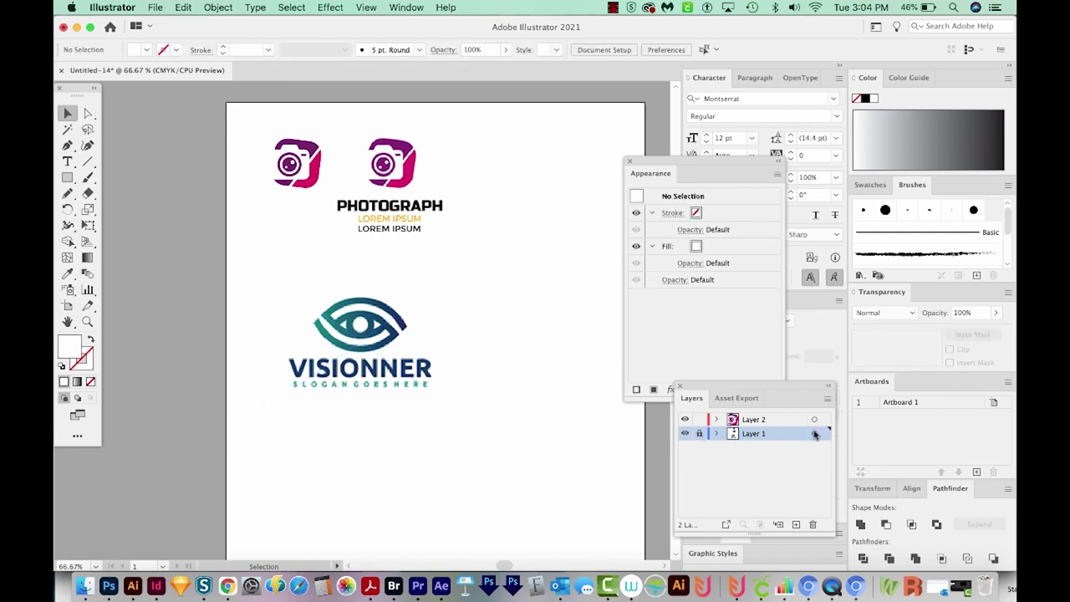
On Layer 2, trace the upper eyelid with the Pen tool, curving from its right tip over the top to its left corner
key(z)
drag(255, 281, 461, 422)
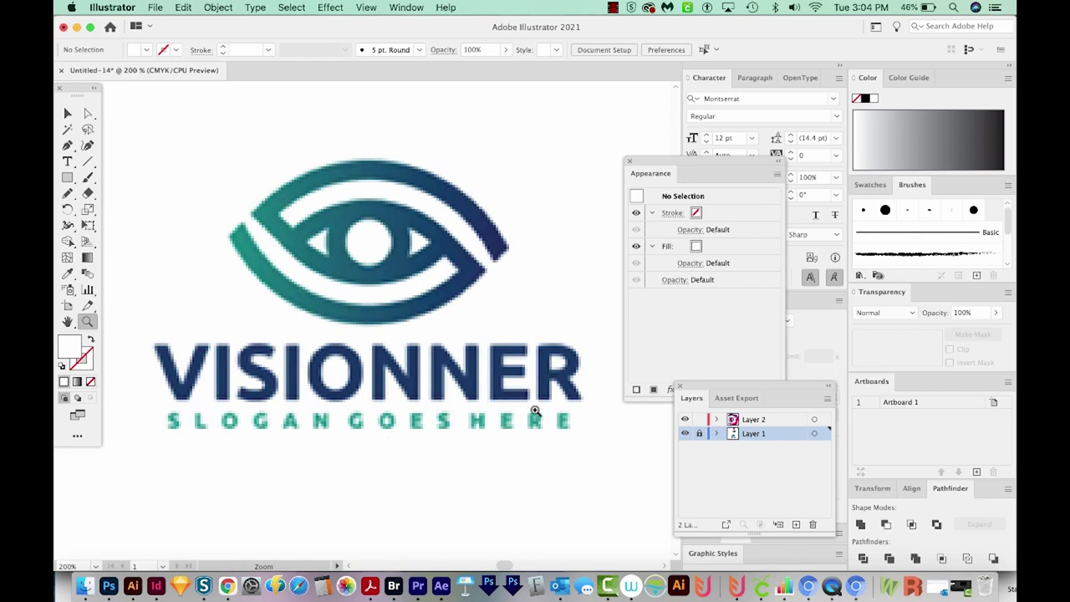
key(p)
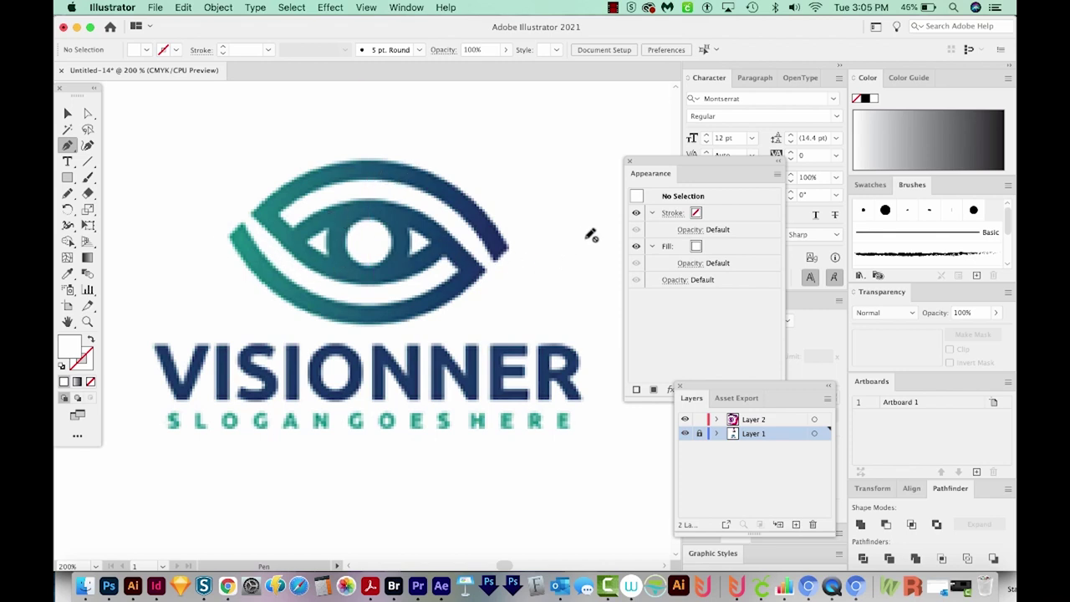
click(760, 421)
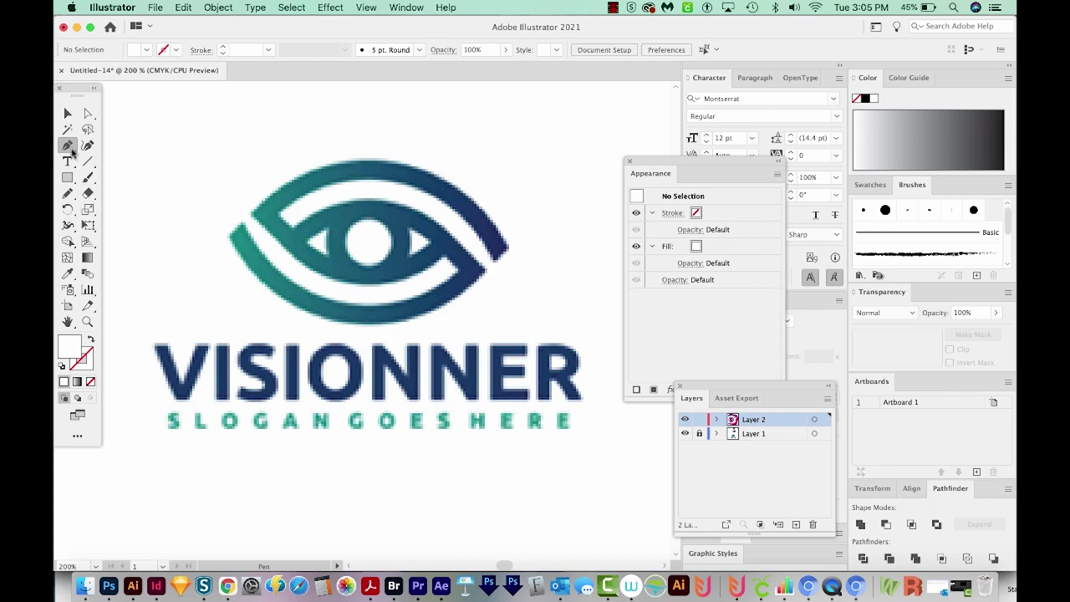
click(501, 256)
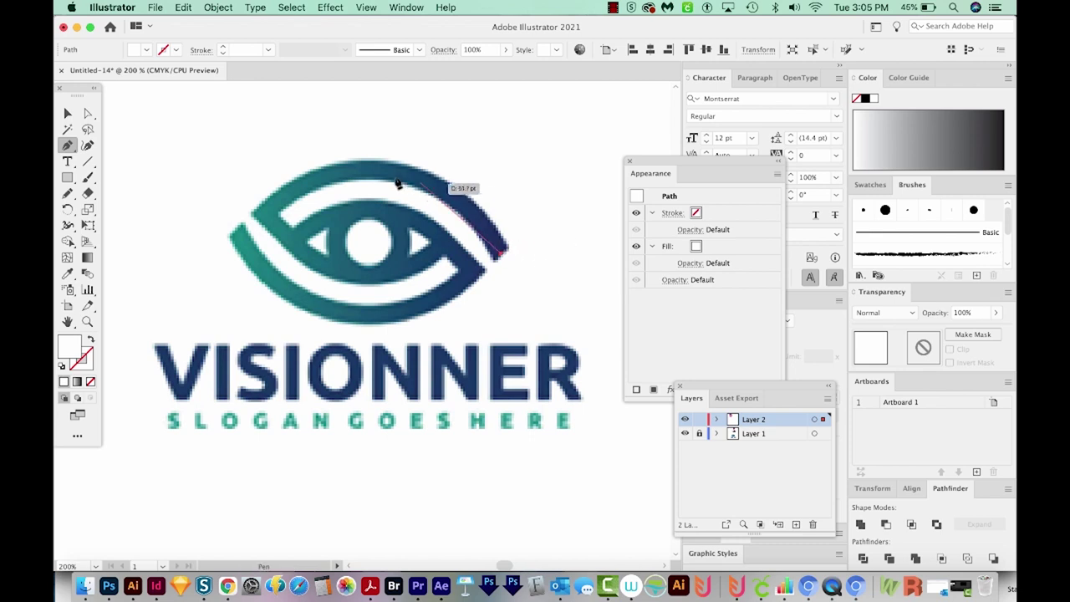
click(374, 171)
drag(374, 171, 286, 168)
drag(374, 171, 213, 261)
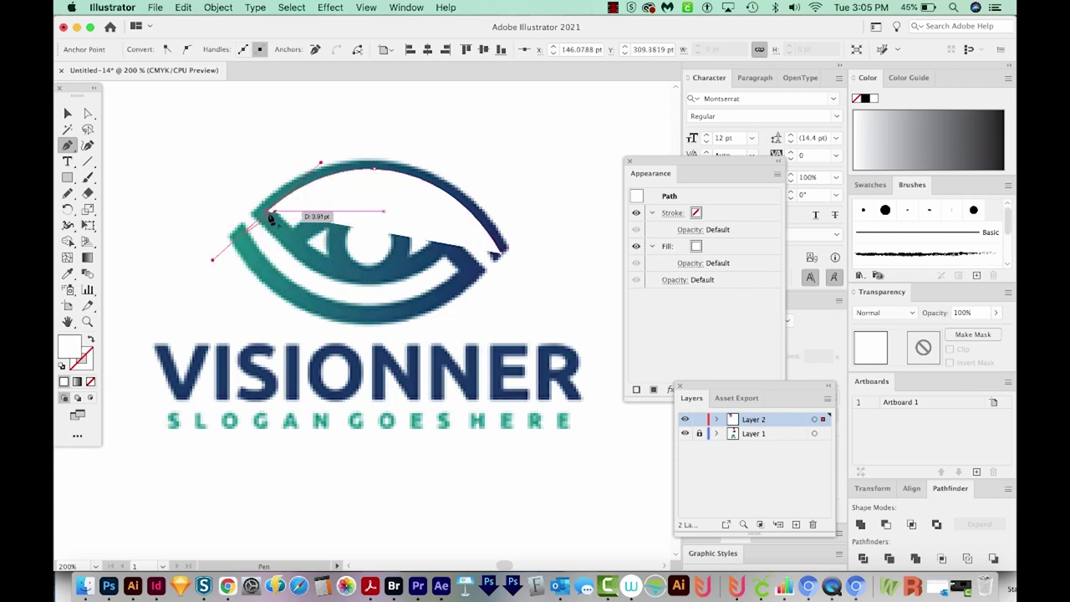
Give the path no fill and a black 1 pt stroke, then continue it along the inner eye's lower curve to the right corner
drag(276, 216, 93, 383)
click(91, 382)
mouse_move(266, 212)
mouse_down()
mouse_move(251, 255)
mouse_move(451, 164)
mouse_move(265, 210)
mouse_move(399, 276)
mouse_move(490, 236)
mouse_move(426, 264)
mouse_move(351, 276)
mouse_move(503, 244)
mouse_move(421, 246)
mouse_move(369, 276)
mouse_up()
drag(369, 275, 430, 274)
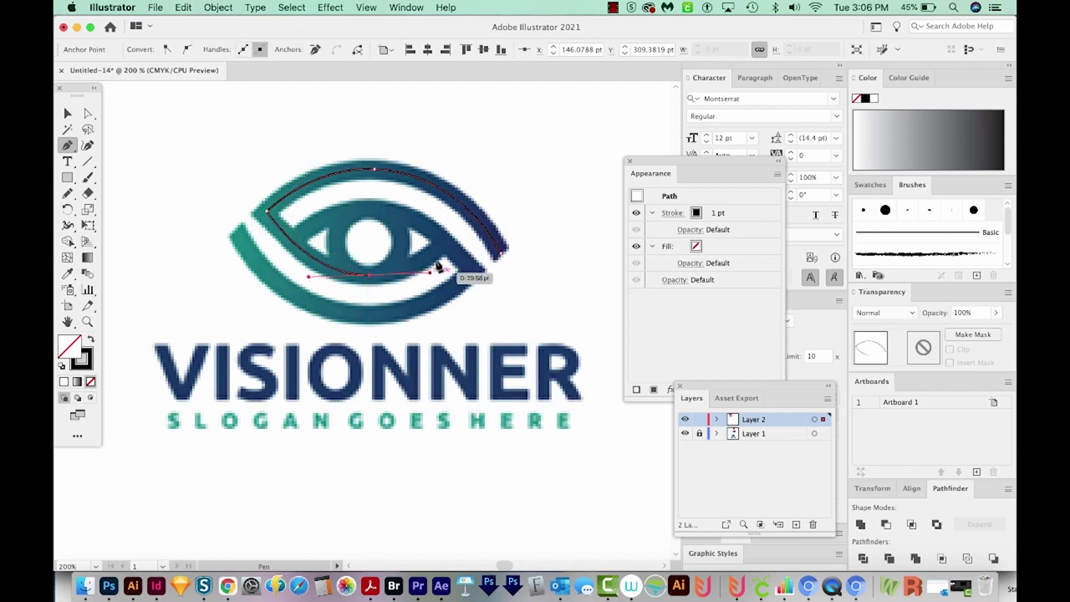
click(369, 277)
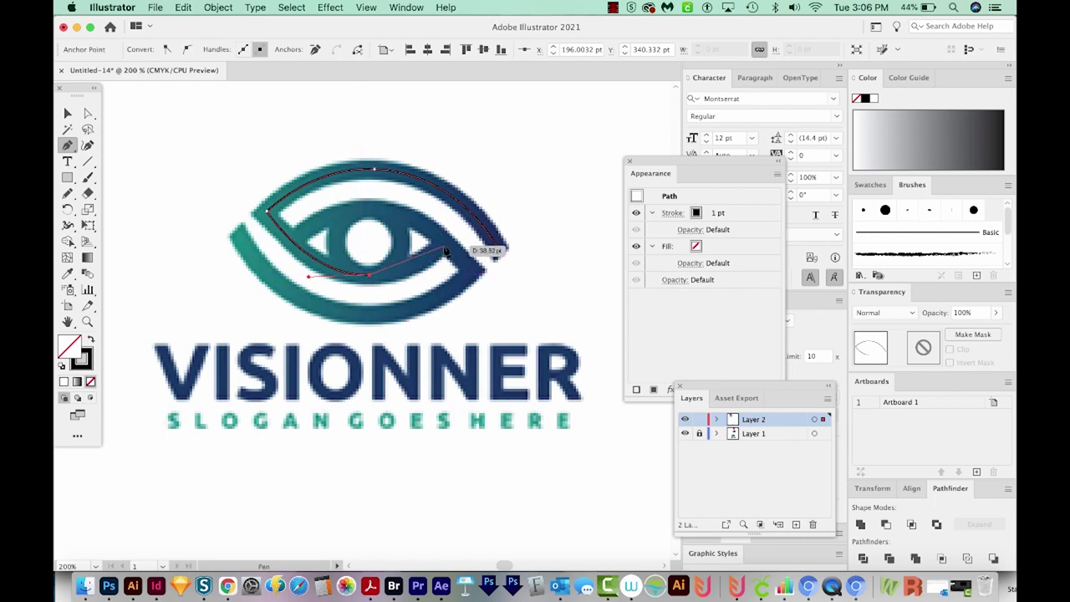
mouse_move(445, 246)
mouse_down()
mouse_move(488, 220)
mouse_move(445, 244)
mouse_up()
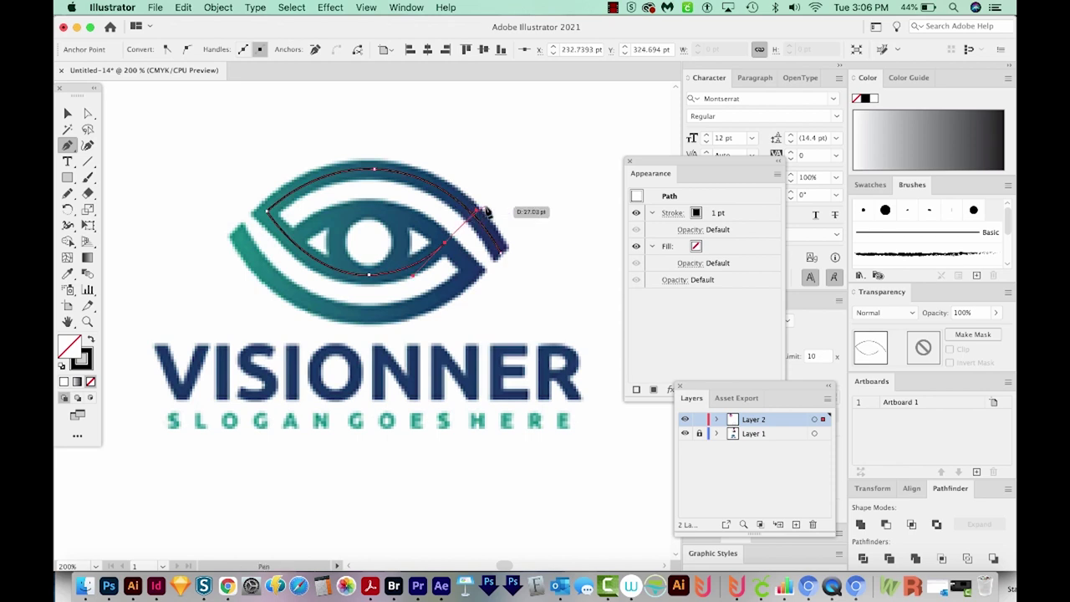
Rotate a copy of the traced eyelid path by half a turn and move it onto the eye logo's lower lid
key(v)
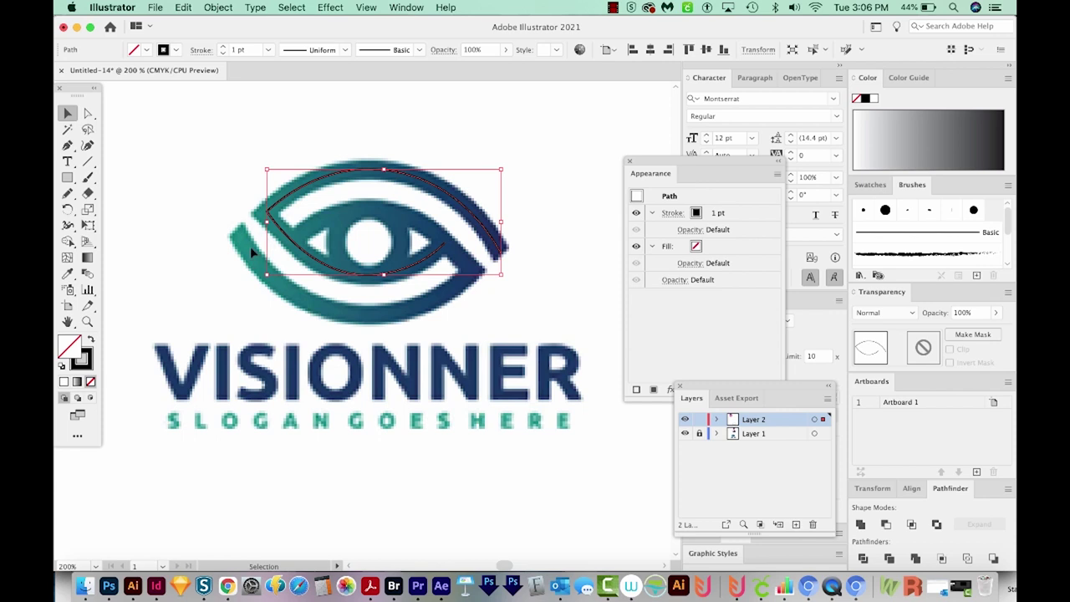
key(a)
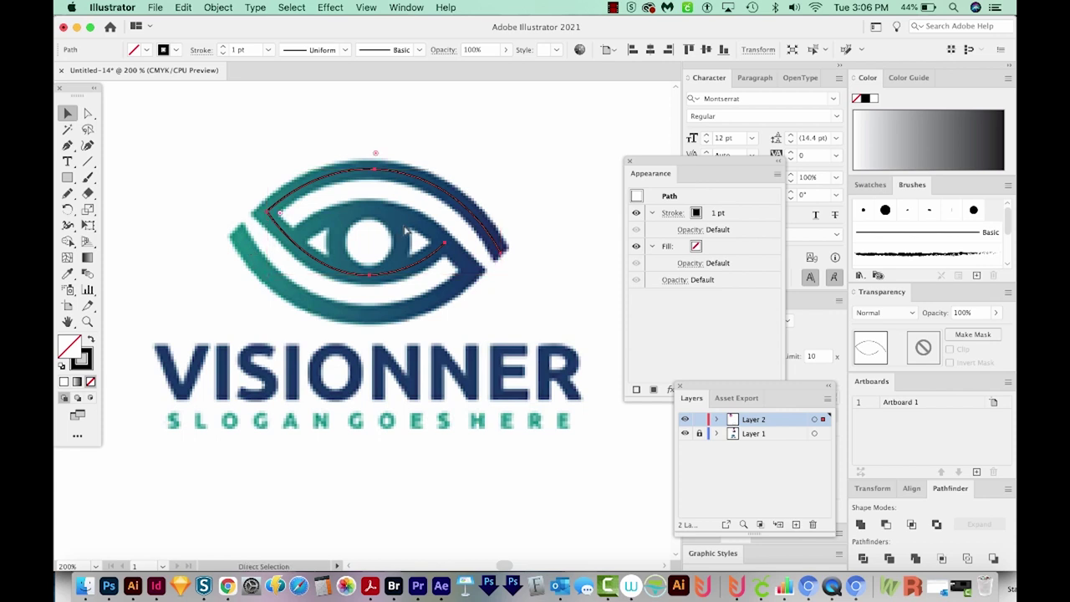
key(v)
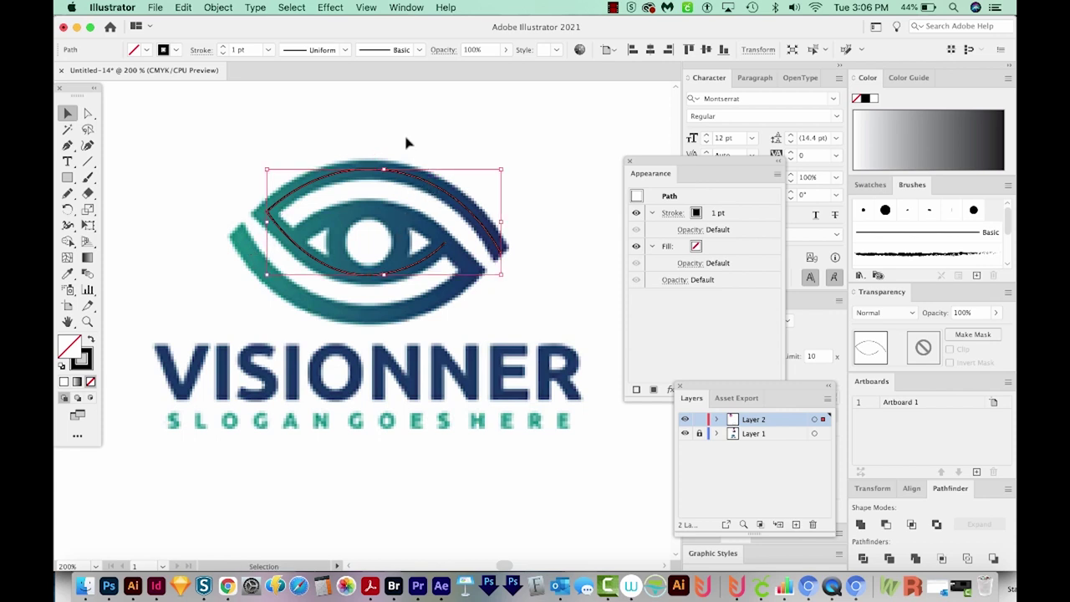
key(e)
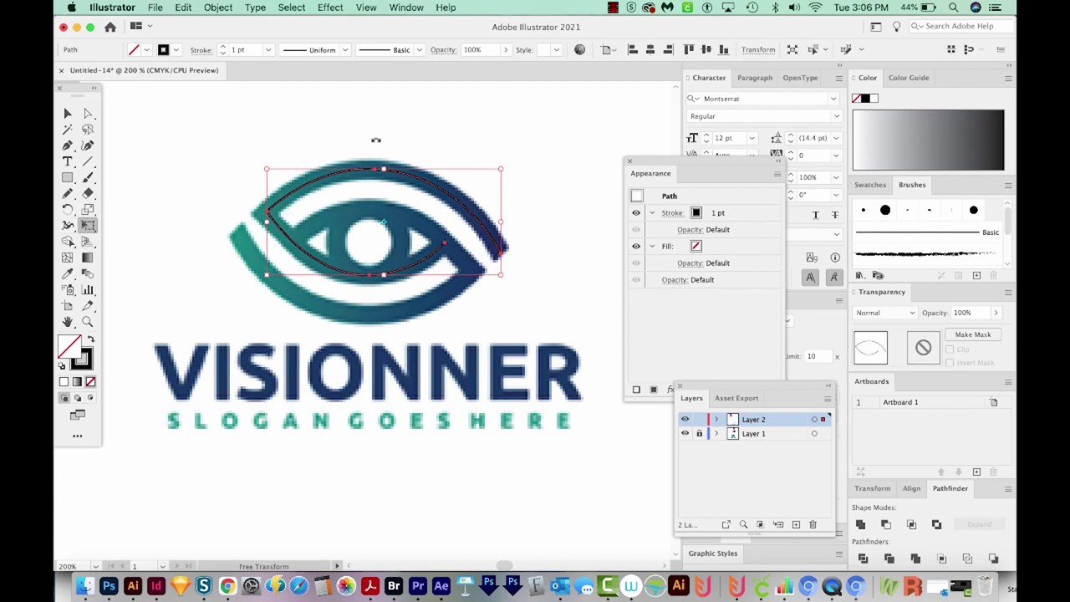
drag(381, 131, 411, 453)
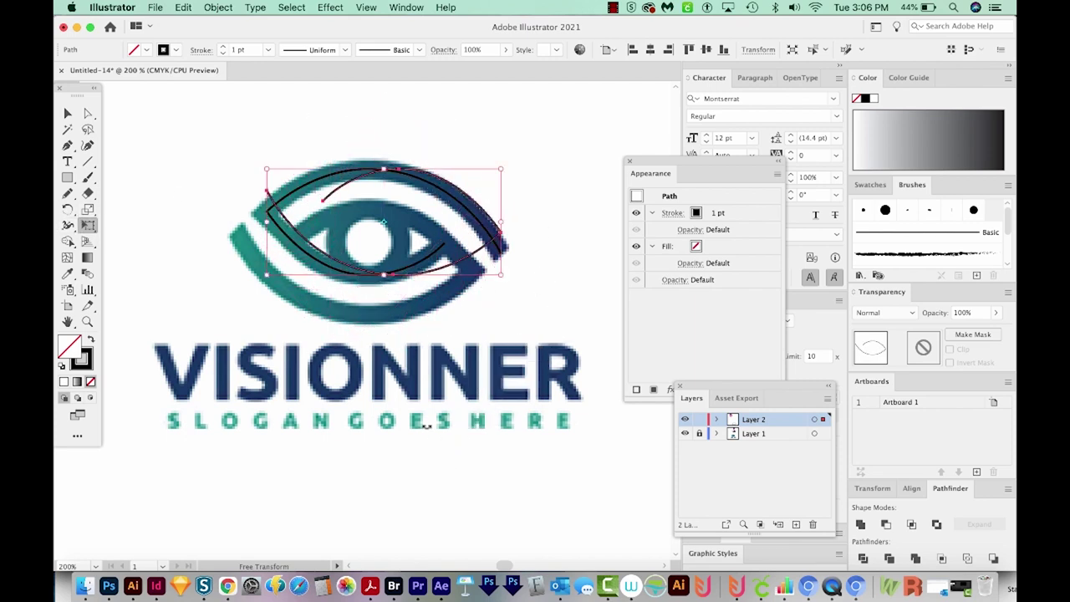
key(v)
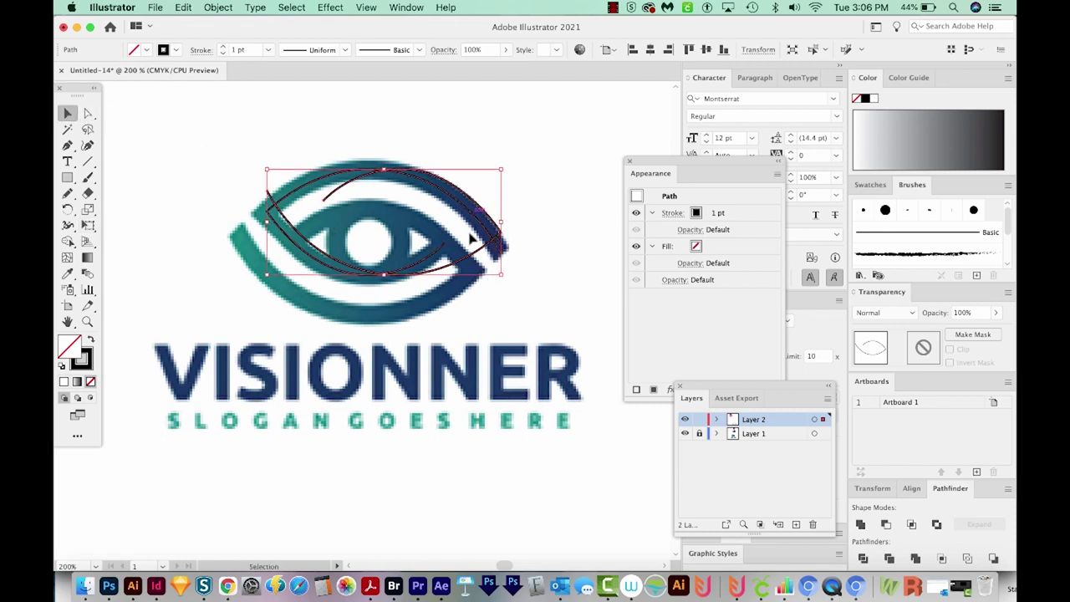
drag(488, 264, 474, 280)
Adjust the lower path's left end point to follow the middle of the lower eyelid's tip
key(a)
click(244, 221)
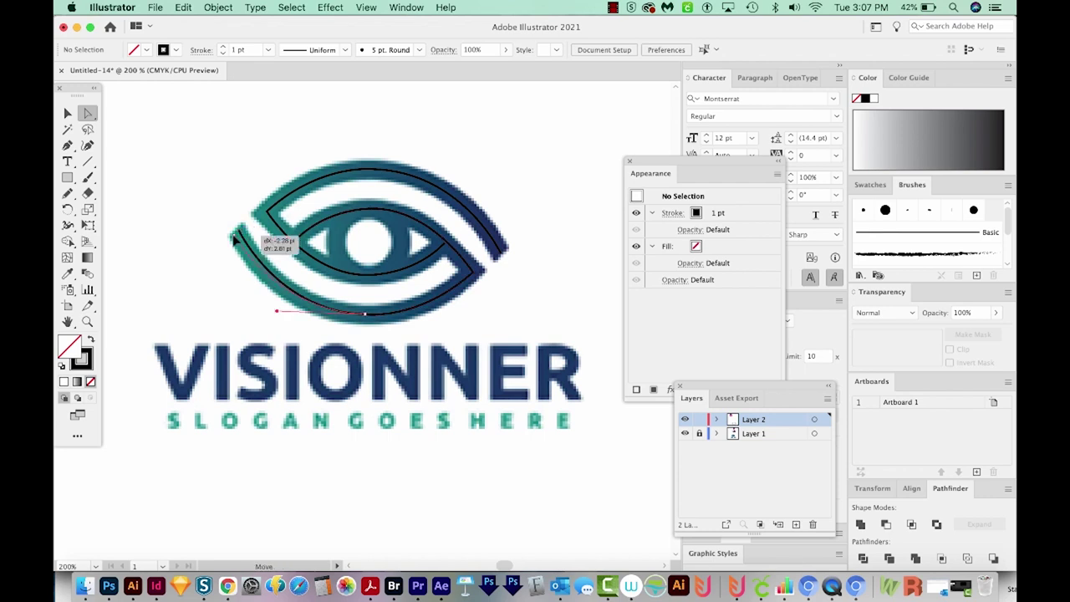
click(239, 232)
drag(248, 228, 247, 231)
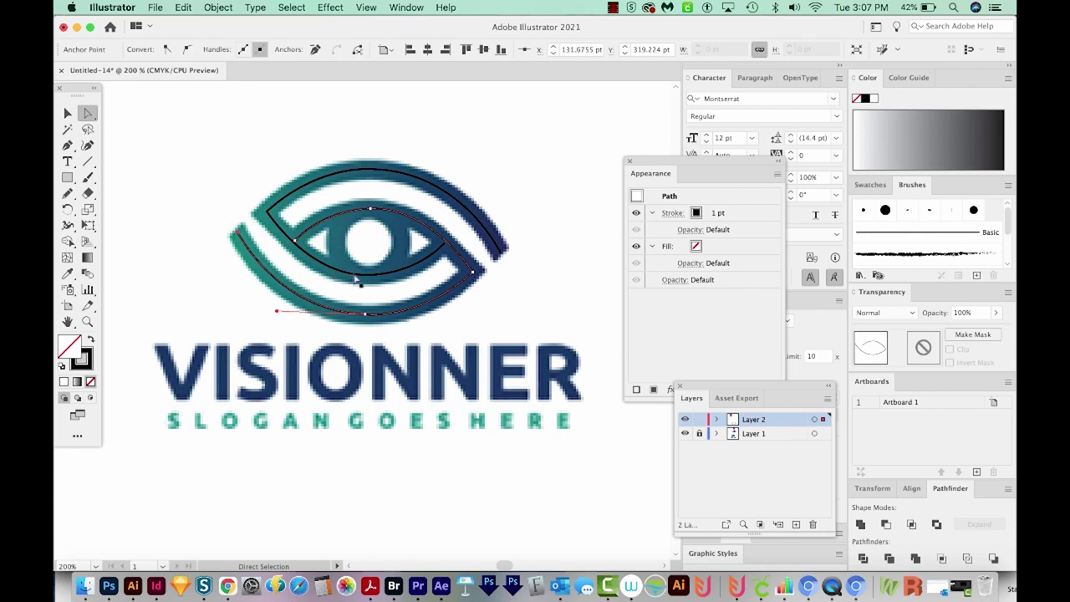
Draw a circle from the pupil's centre along the iris ring, then deselect it
key(l)
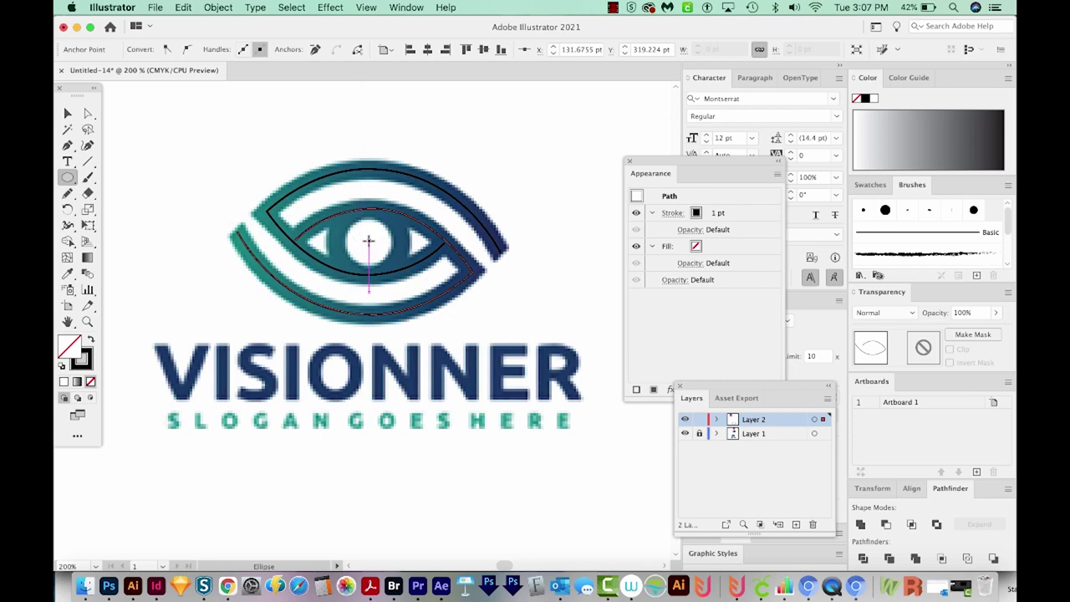
mouse_move(369, 241)
mouse_down()
mouse_move(386, 237)
mouse_move(404, 274)
mouse_up()
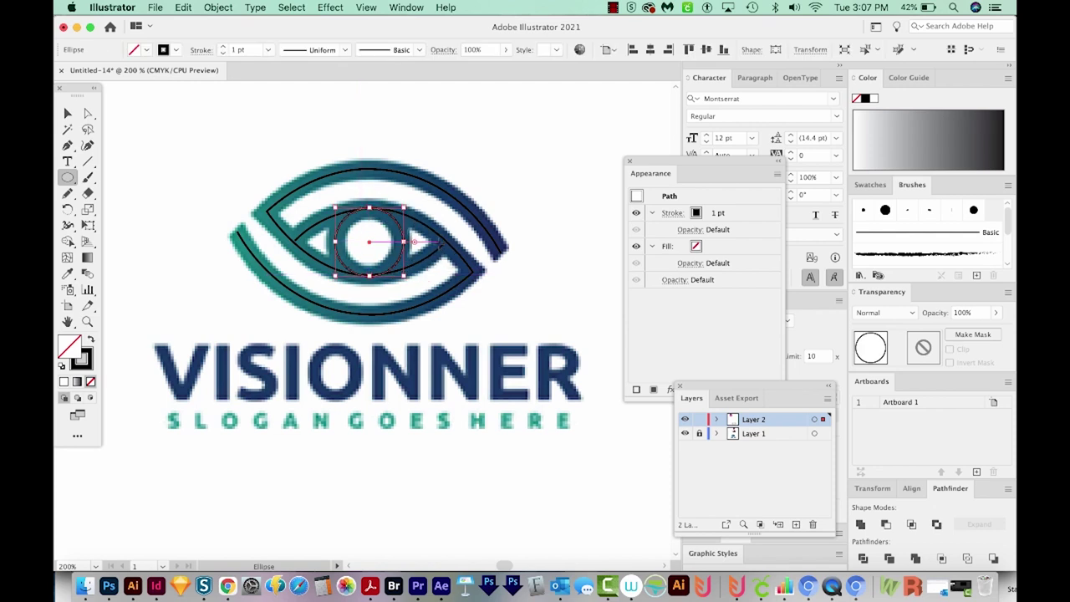
key(super+shift+a)
Set the stroke weight of both eyelid paths and the iris circle to 10 pt, then deselect them
drag(477, 351, 485, 331)
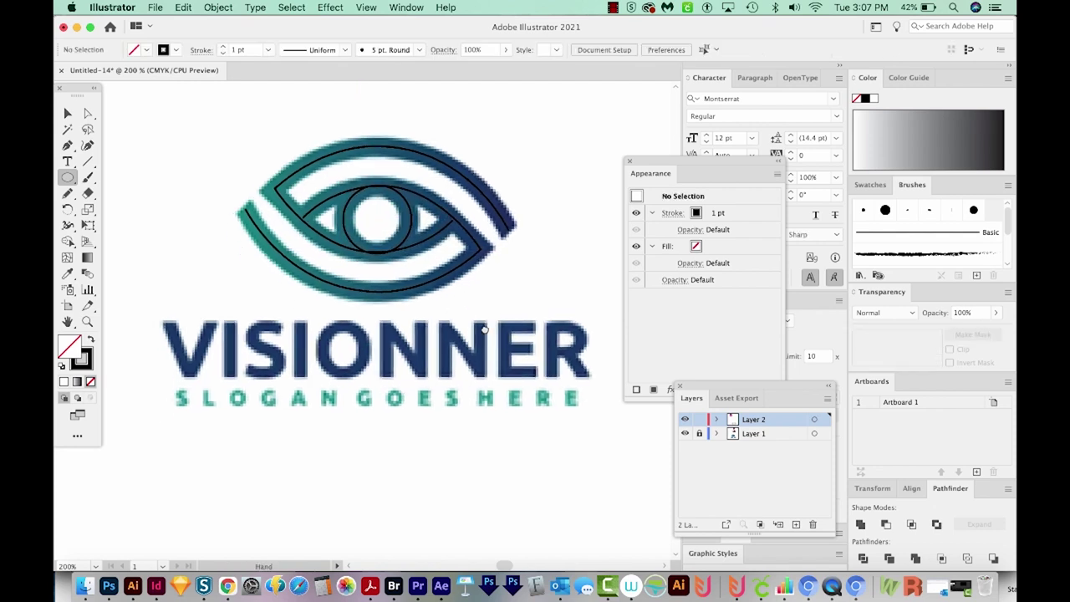
key(v)
drag(578, 117, 193, 274)
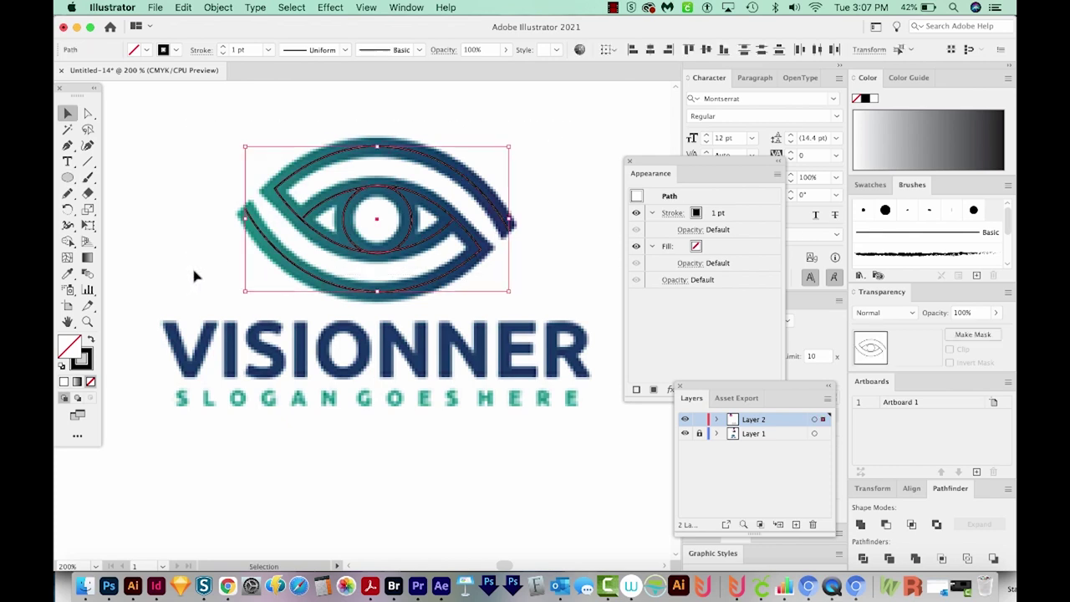
click(715, 216)
click(721, 318)
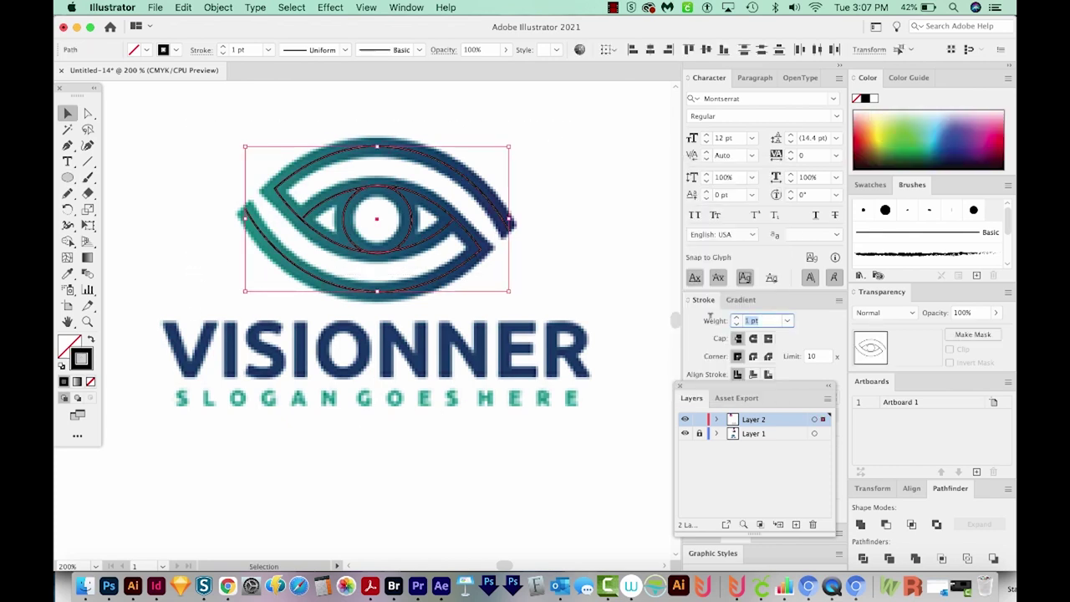
click(747, 320)
key(Up)
key(Up)
key(Up)
key(Up)
key(Up)
key(Up)
key(Up)
key(Up)
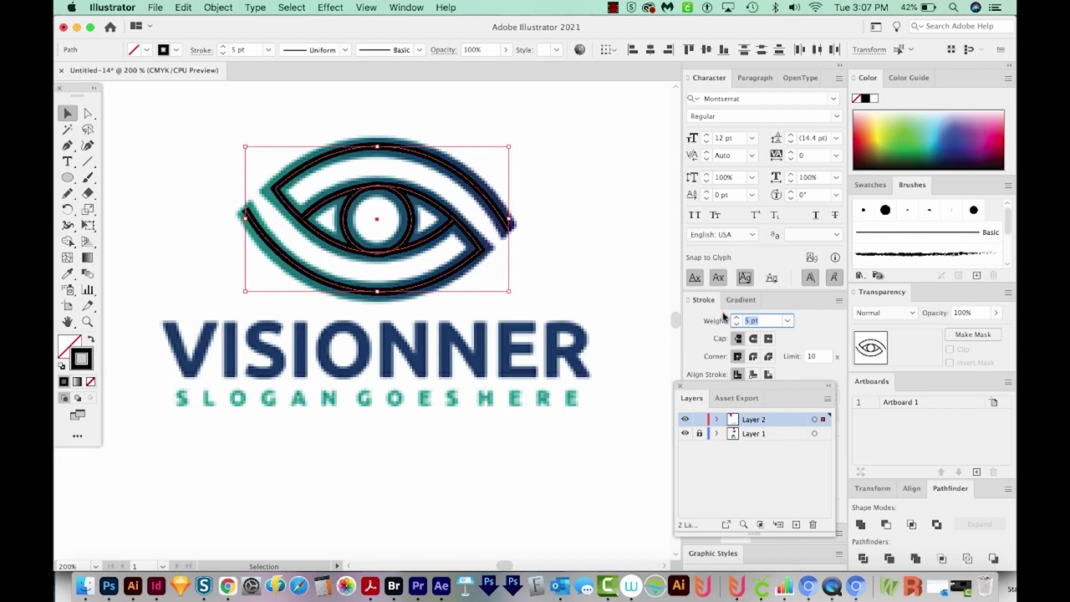
key(Up)
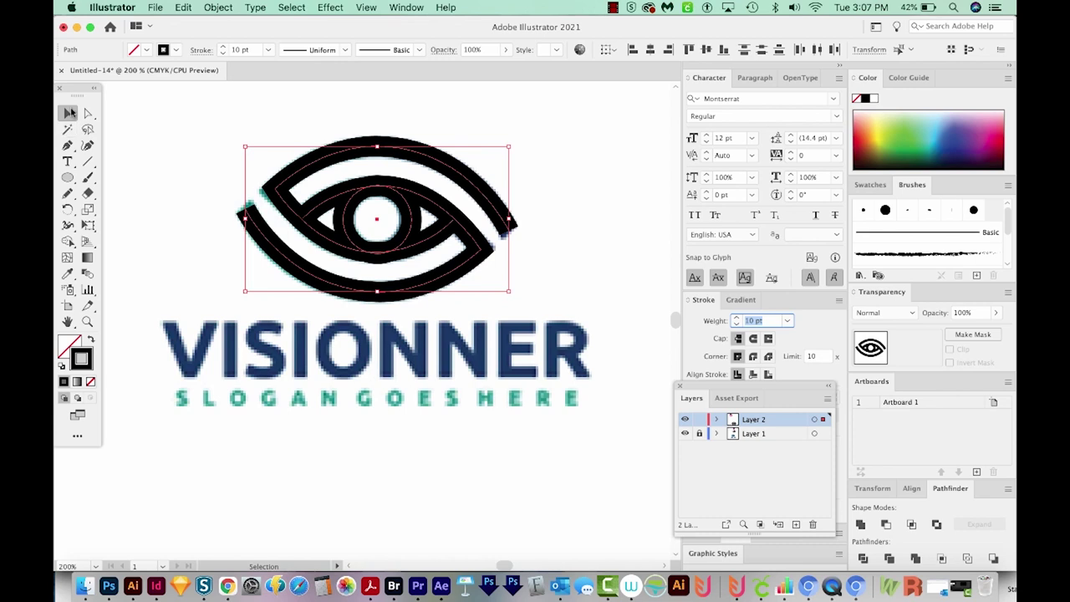
click(540, 255)
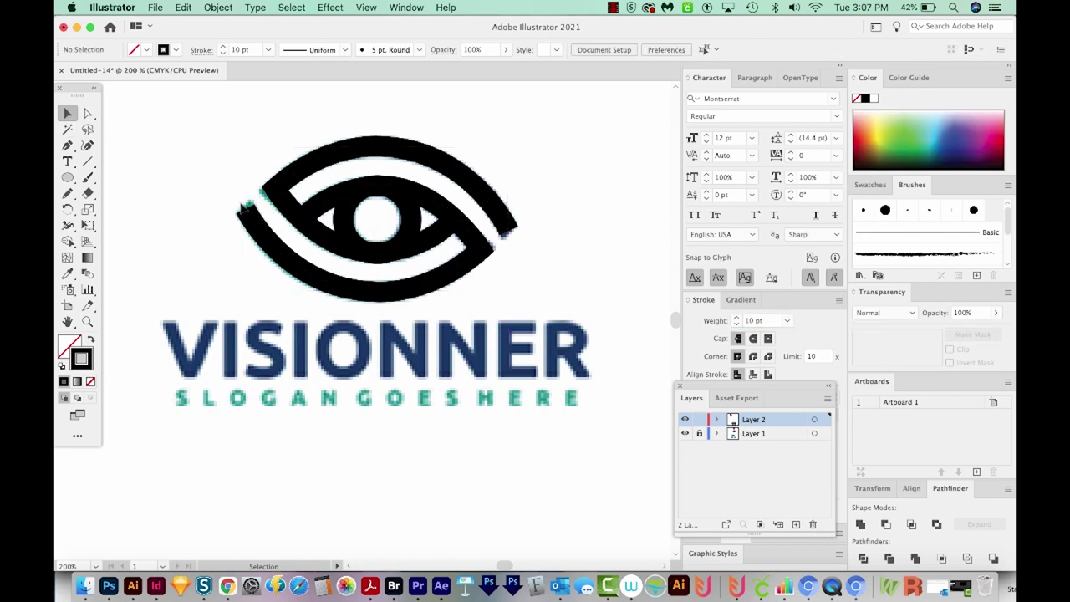
Extend the lower lid's left end point and the upper lid's right end point outward past the reference logo's tips
key(a)
drag(248, 210, 240, 202)
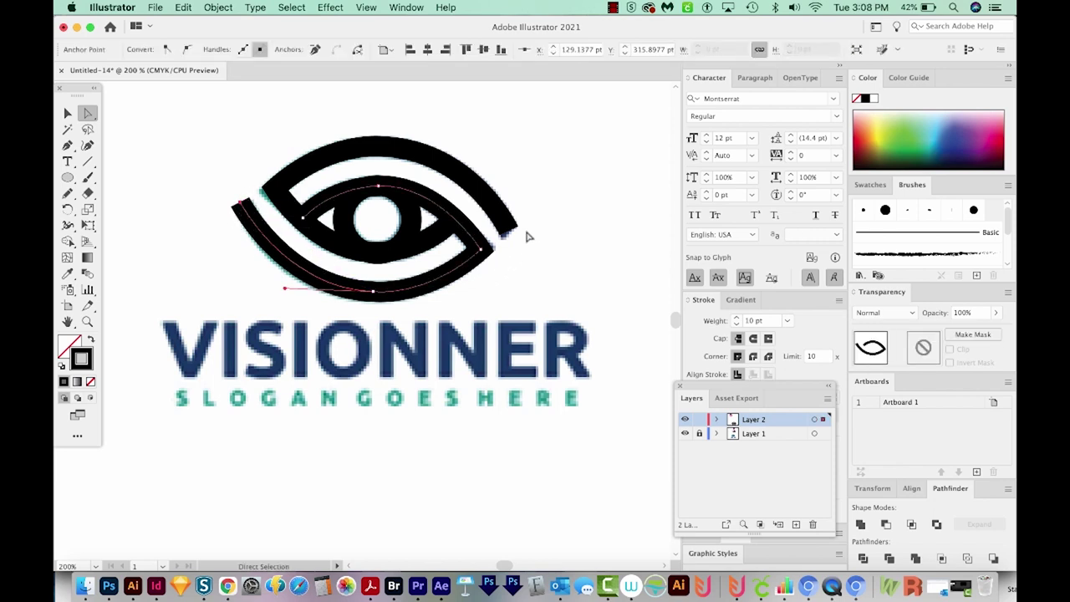
drag(518, 241, 517, 242)
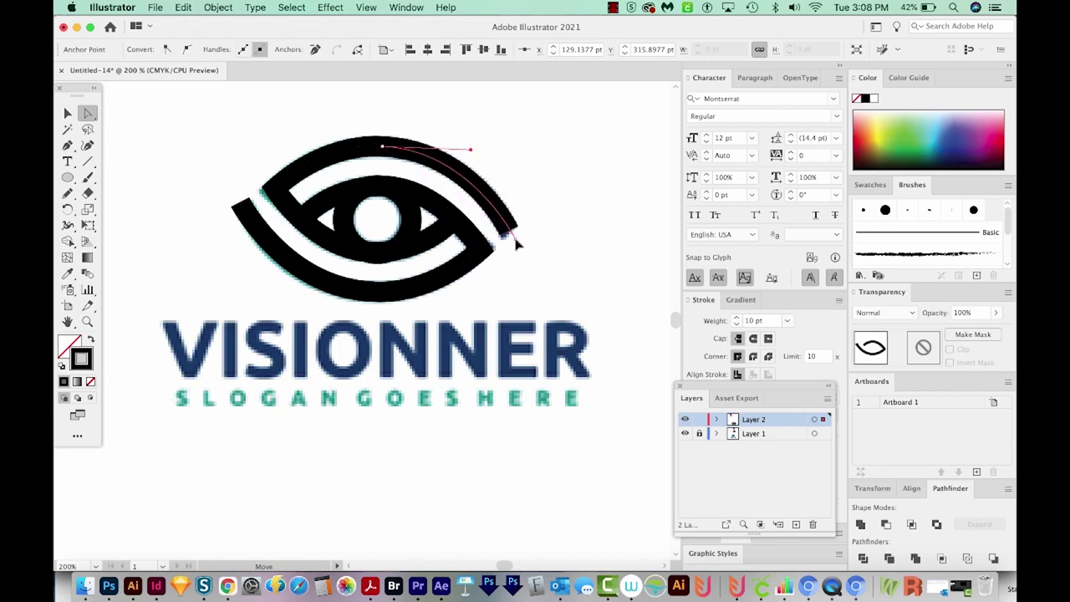
click(516, 240)
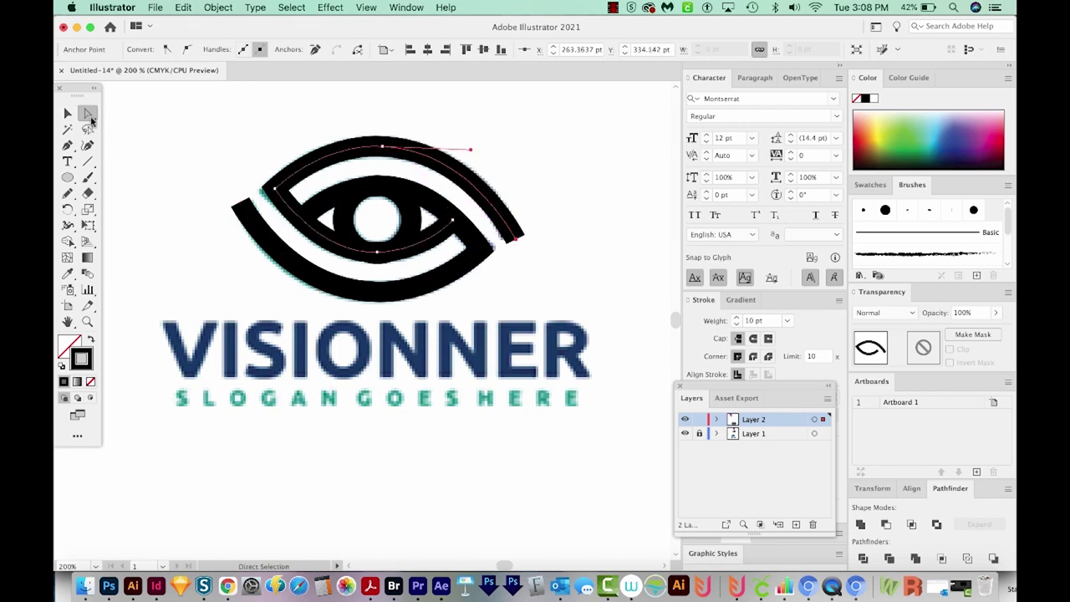
Capture a screenshot of just the VISIONNER wordmark in the reference logo
scroll(552, 356, down, 2)
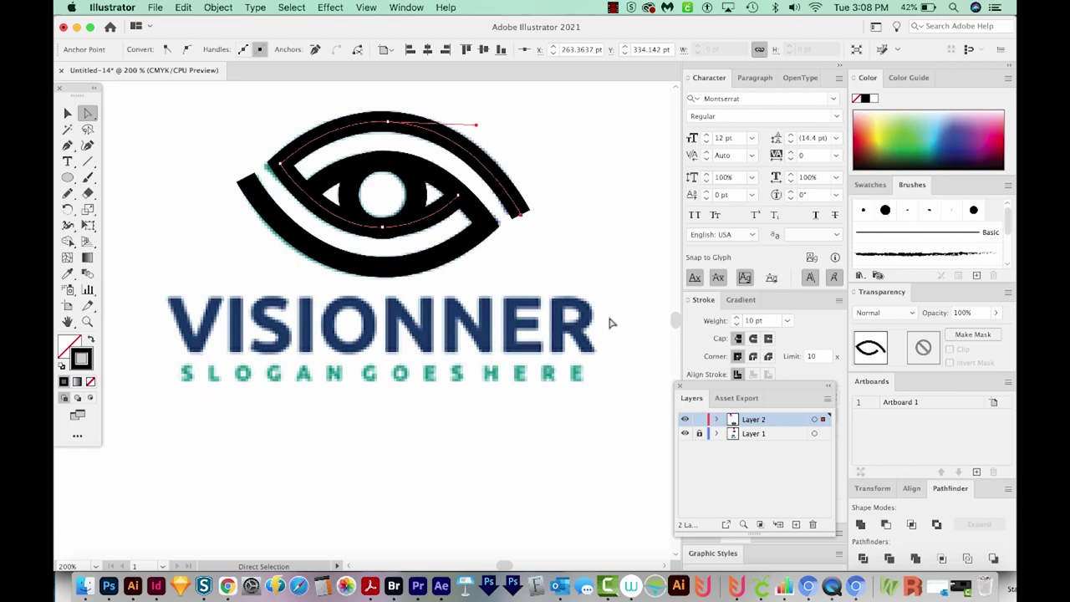
key(super+a)
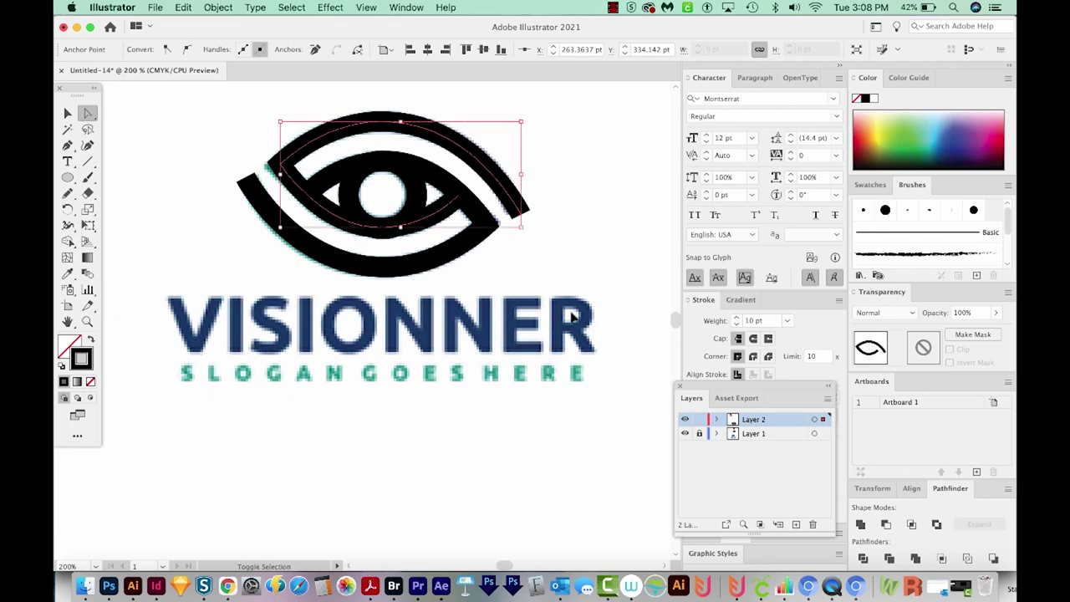
drag(148, 286, 609, 361)
drag(609, 362, 608, 361)
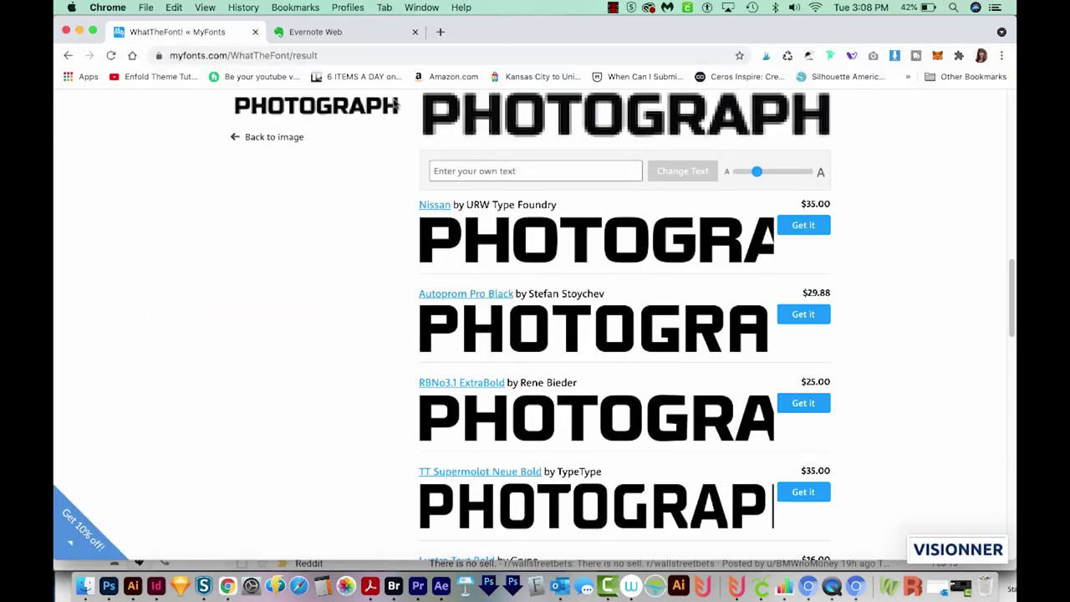
In Chrome, return to the WhatTheFont upload page, submit the new wordmark screenshot for font identification and browse the matches
key(super+bracketleft)
scroll(536, 342, down, 5)
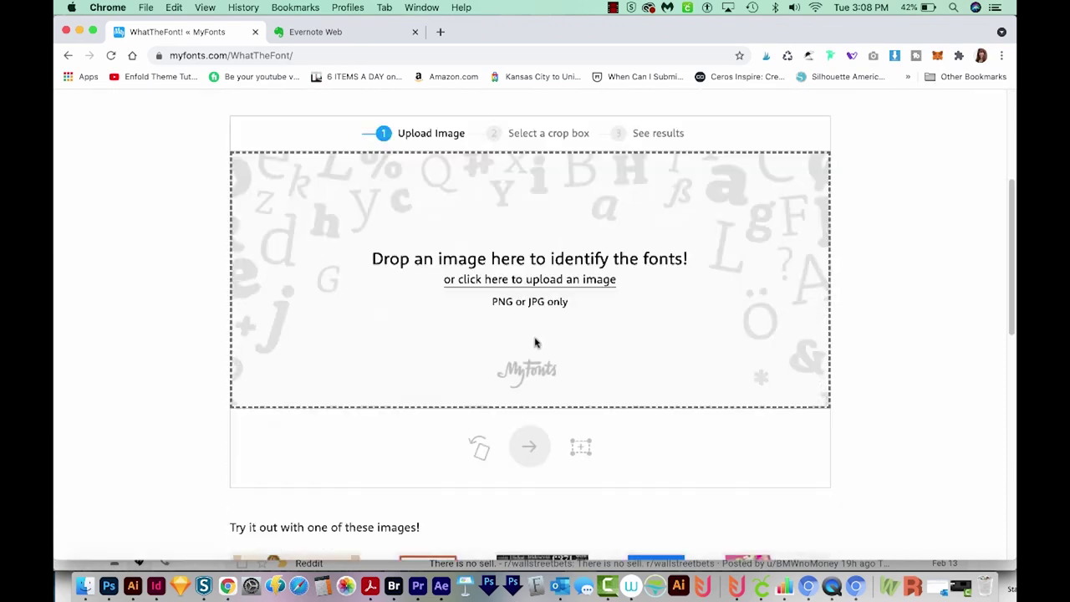
click(537, 281)
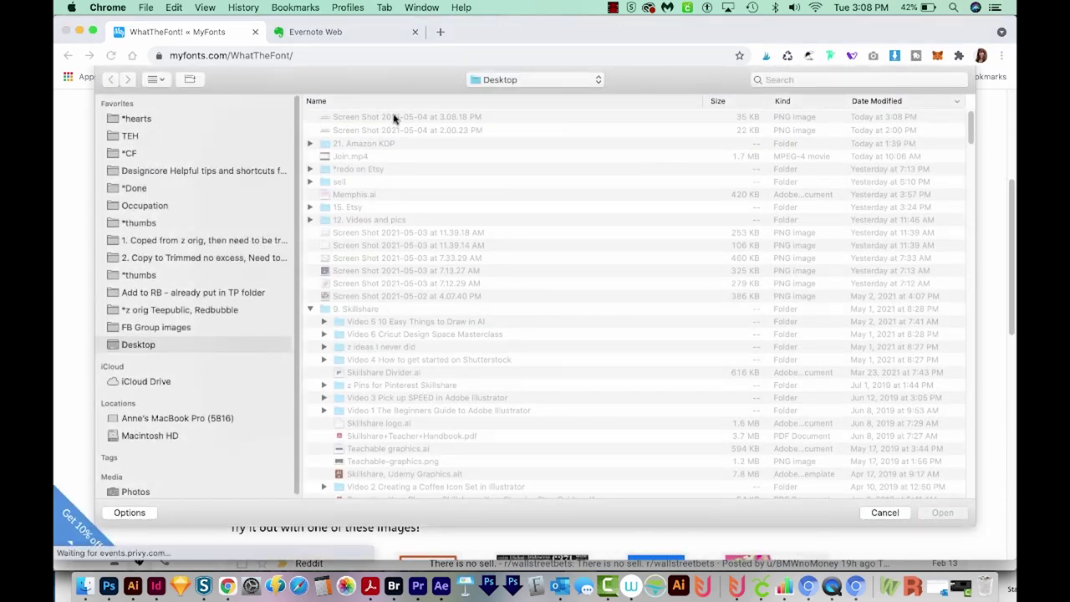
click(394, 118)
click(938, 516)
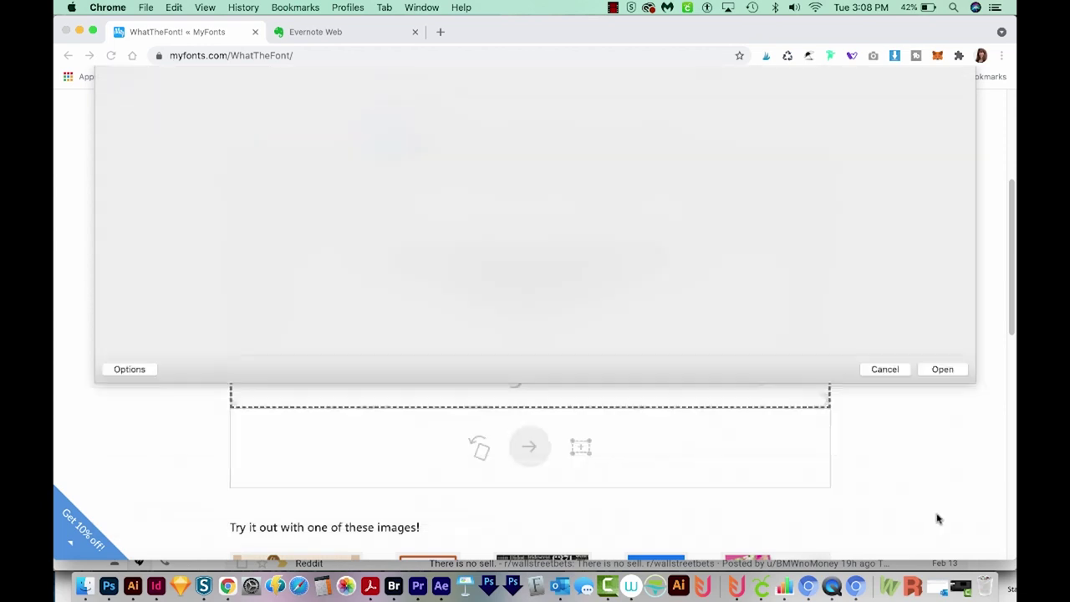
click(530, 383)
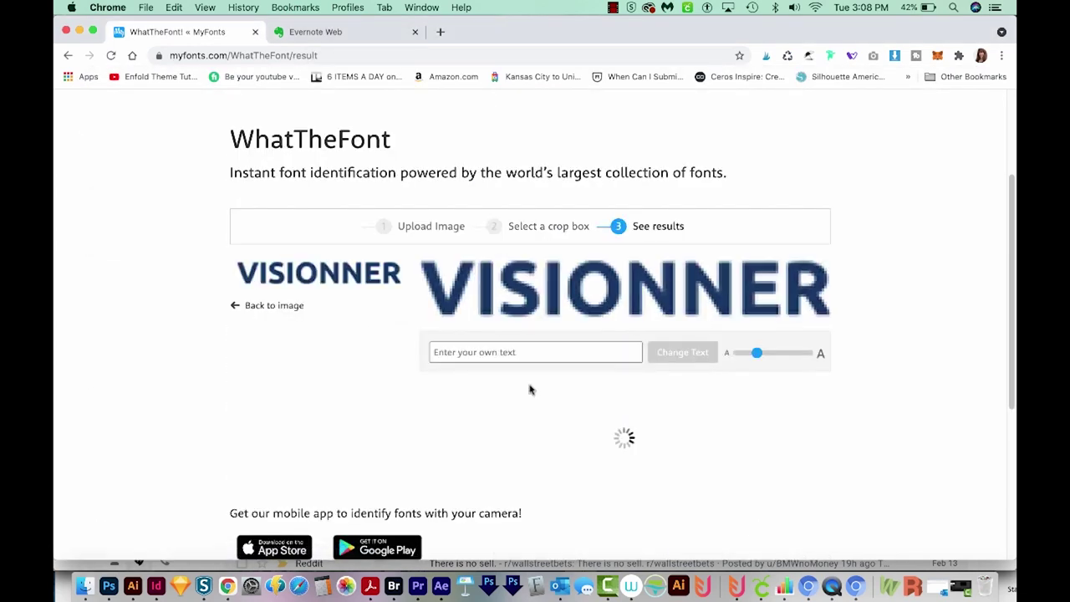
scroll(853, 394, down, 3)
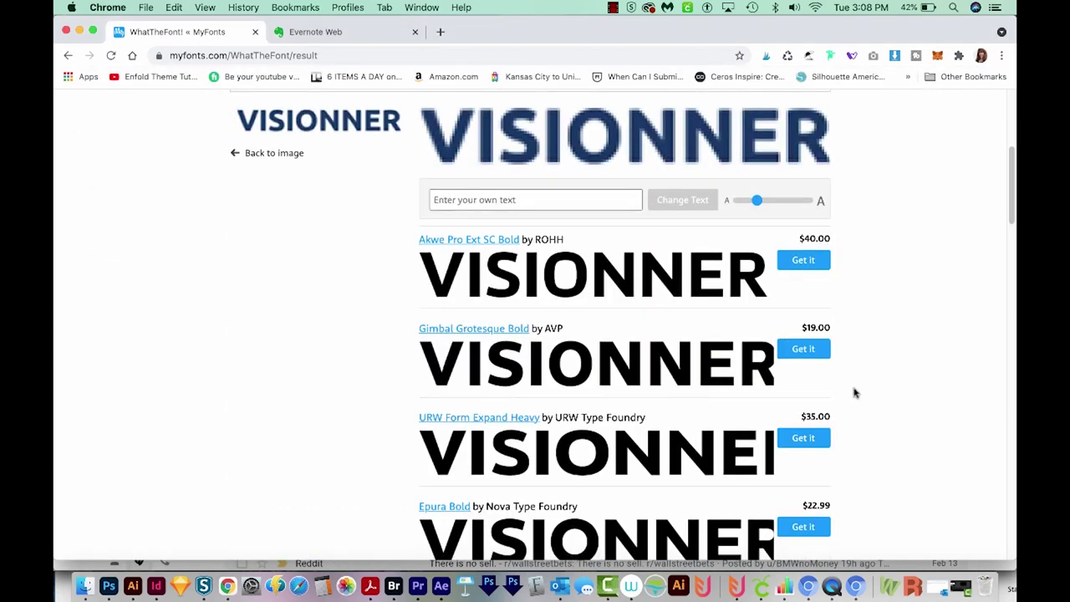
Compare the WhatTheFont matches for the VISIONNER wordmark with the reference lettering, including Akwe Pro Ext SC Bold and Gimbal Grotesque Bold
scroll(854, 393, down, 4)
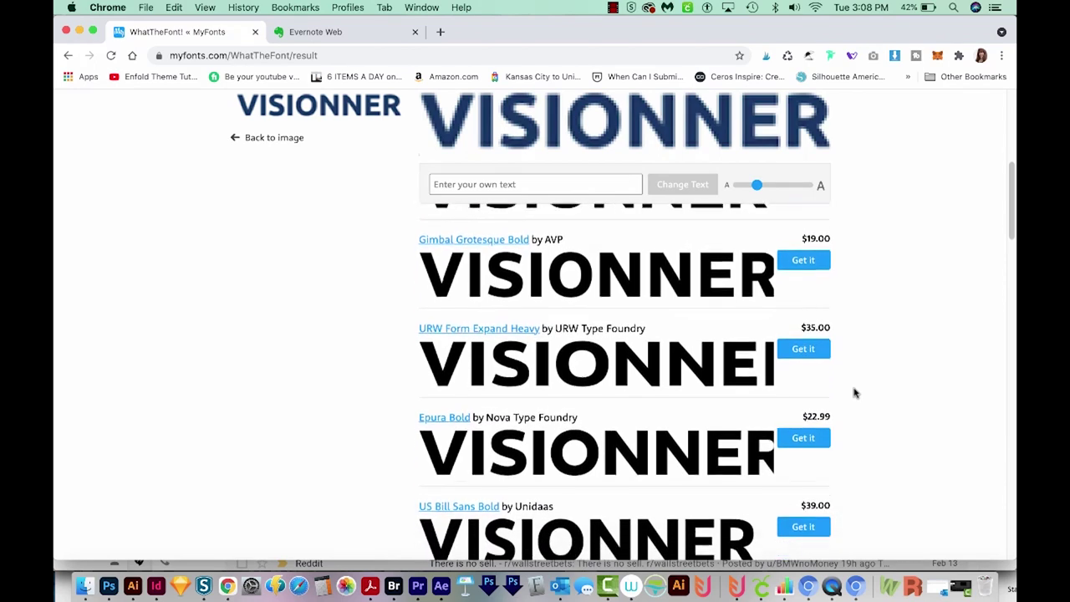
scroll(853, 392, up, 1)
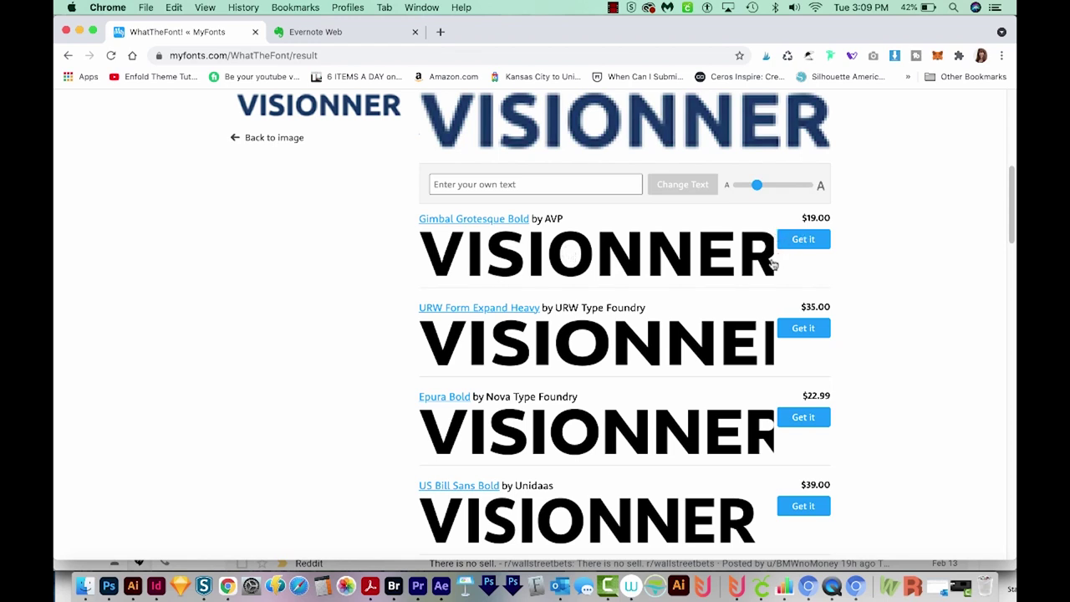
scroll(709, 341, down, 5)
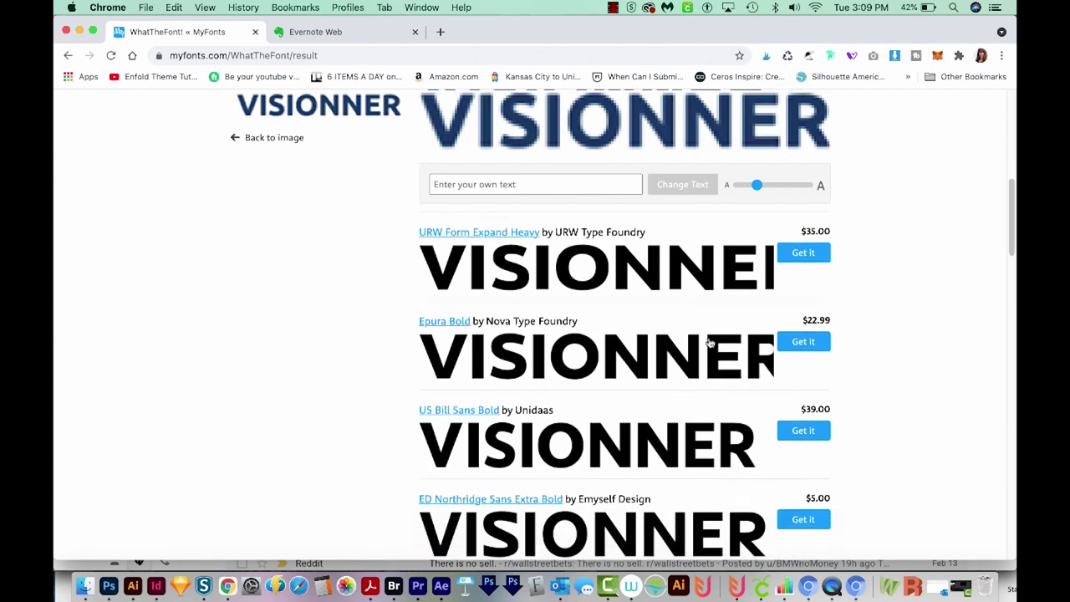
scroll(709, 341, up, 6)
scroll(709, 341, up, 2)
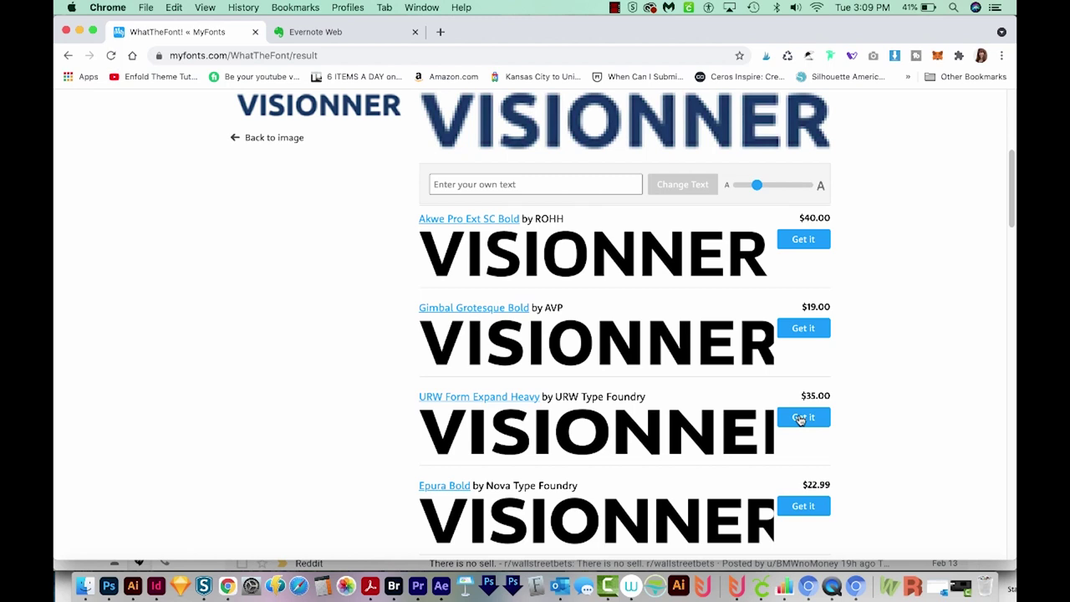
In Illustrator, add the text VISIONNER below the reference slogan and set its font style to Montserrat Bold
click(132, 586)
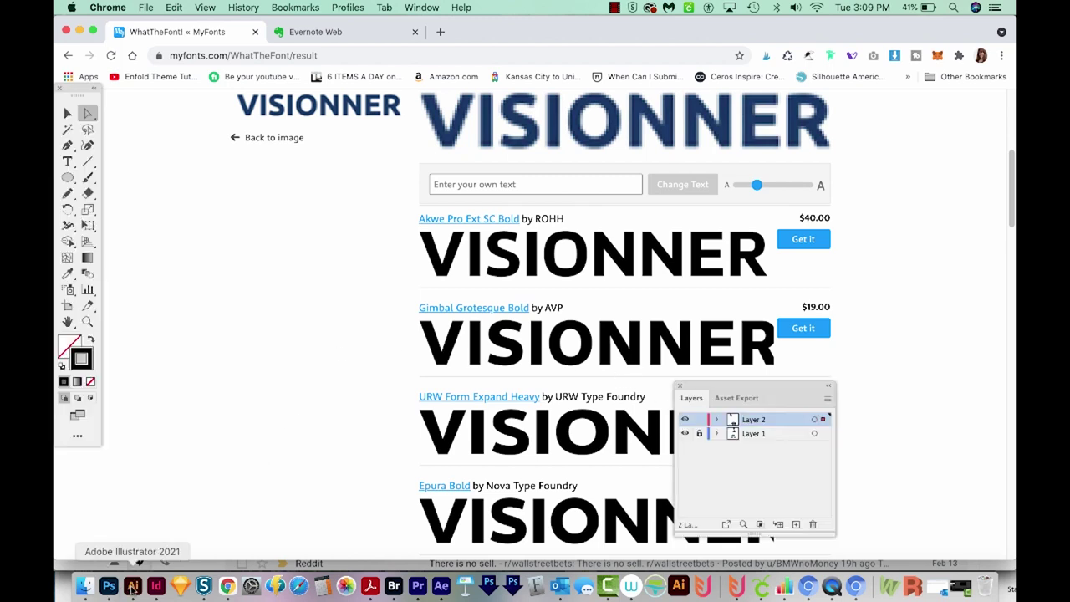
key(t)
click(209, 428)
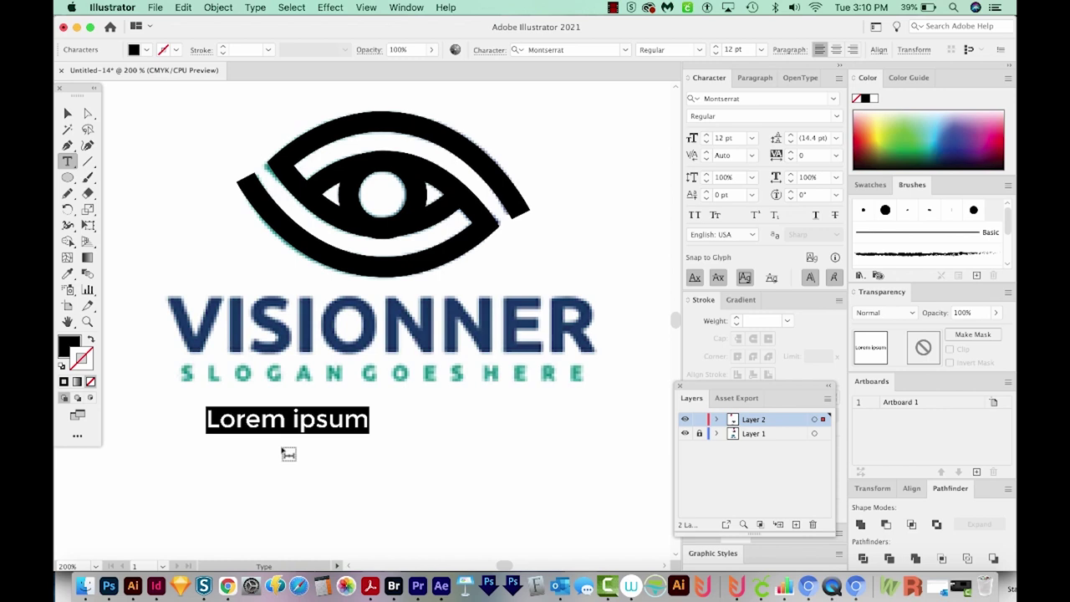
text(VISIONNER)
key(Escape)
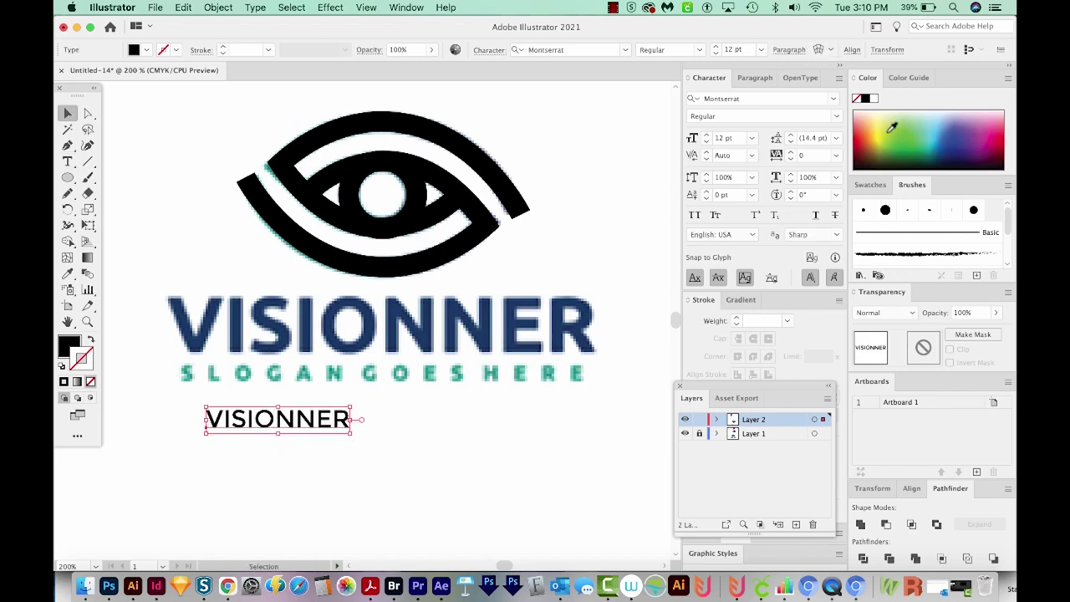
click(839, 118)
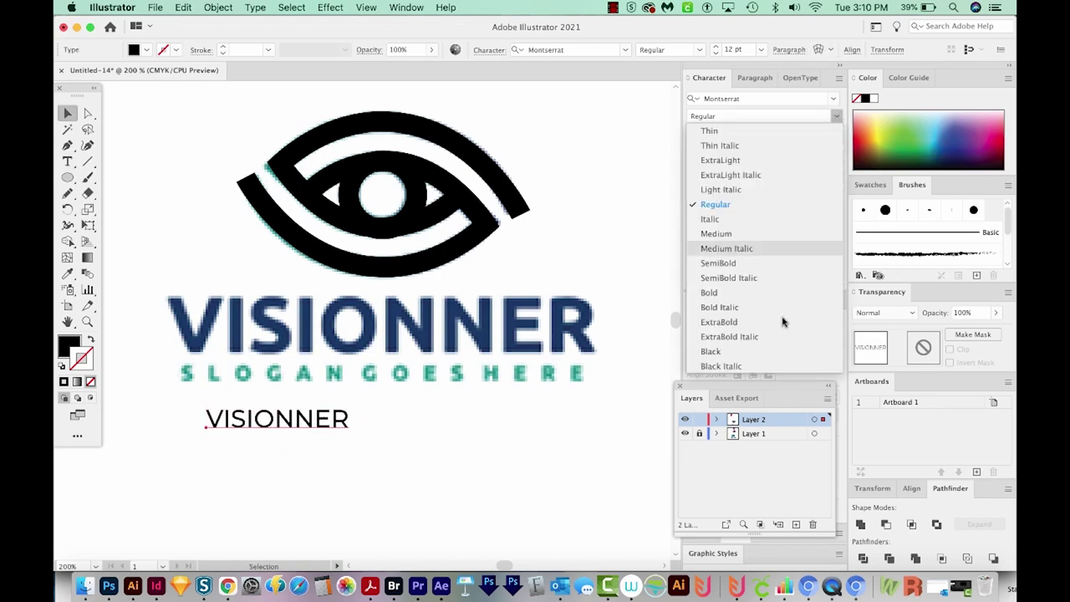
click(733, 296)
Place the VISIONNER text over the reference wordmark, scaling it to about 36.8 pt and nudging it vertically to line up
drag(259, 430, 219, 315)
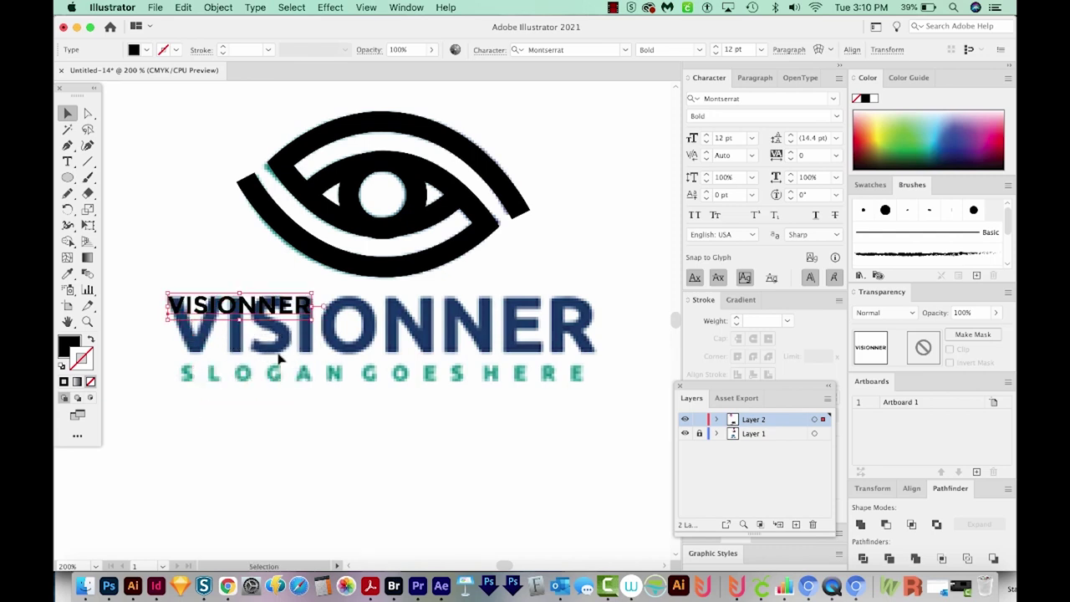
drag(313, 319, 609, 389)
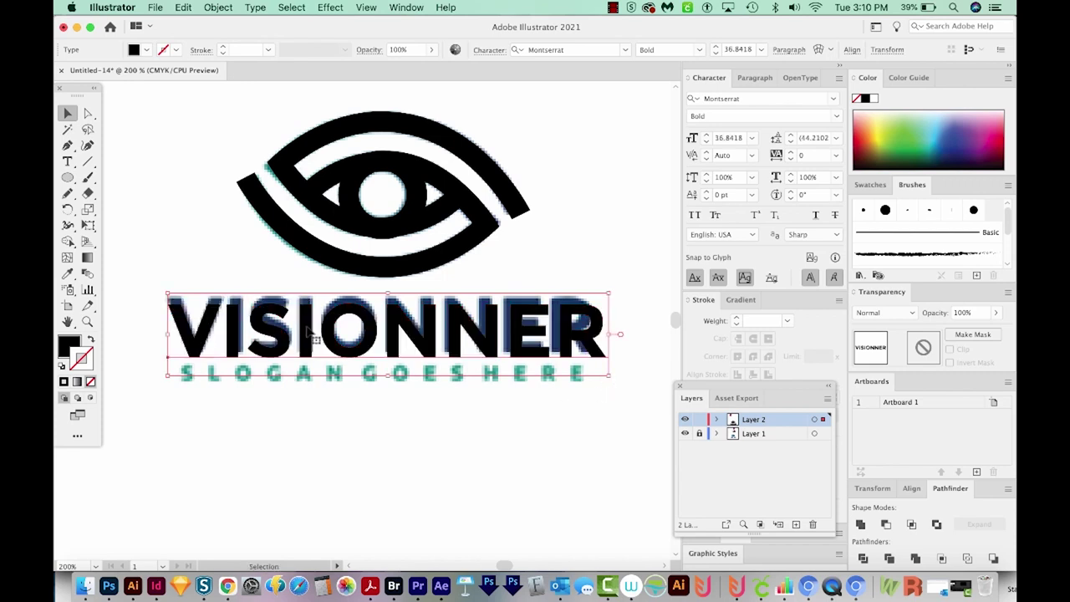
key(Up)
key(Up)
key(Up)
key(Up)
key(Up)
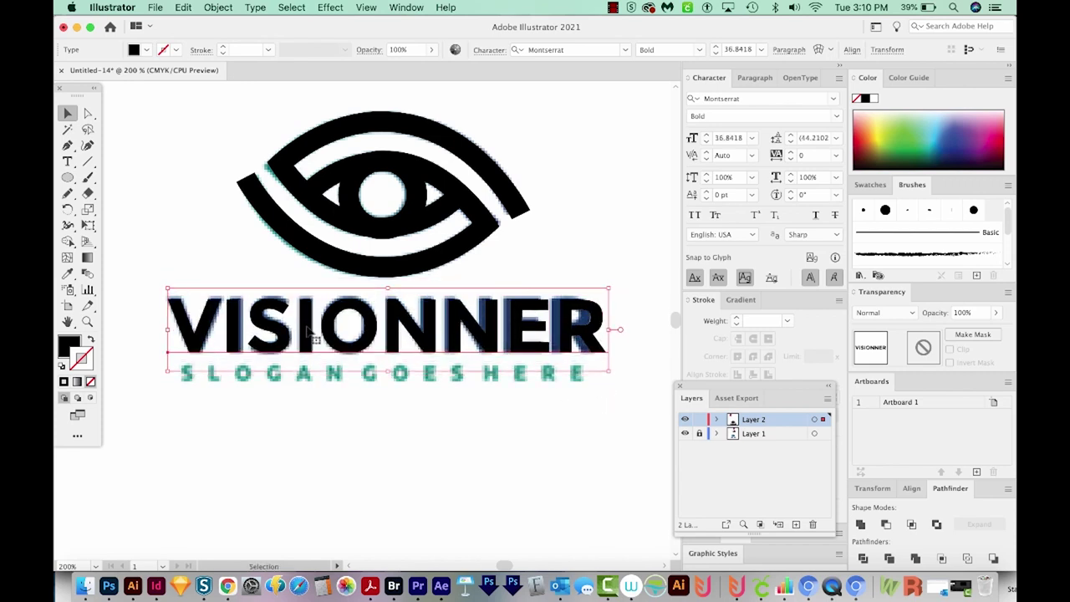
key(Down)
Give the VISIONNER text a yellow fill with no stroke so it contrasts with the reference
click(879, 119)
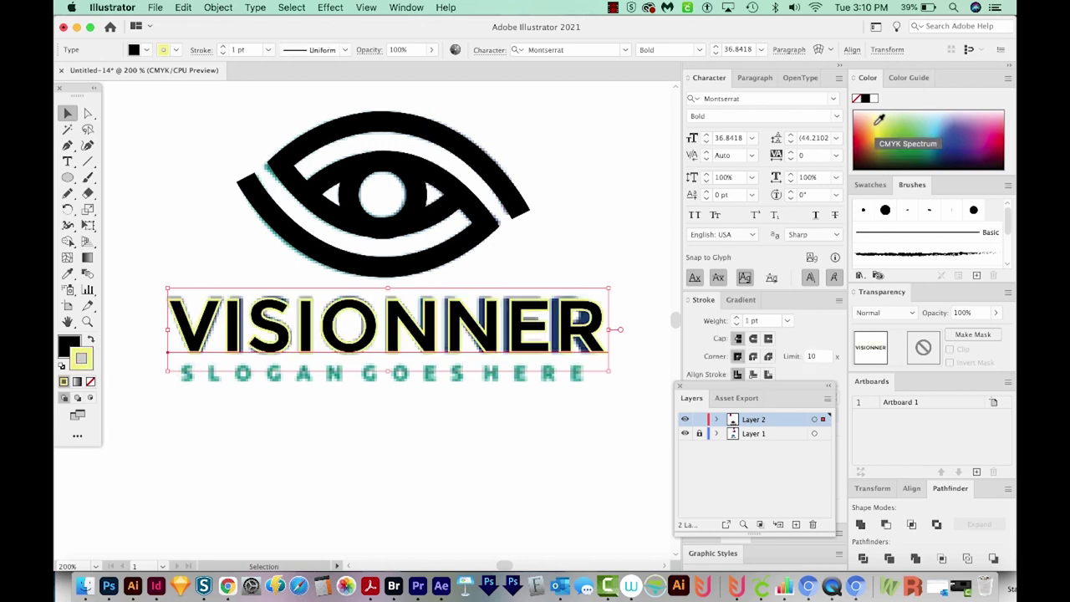
key(shift+x)
Kern the individual letter pairs of the VISIONNER text to line up with the reference wordmark's letters
key(t)
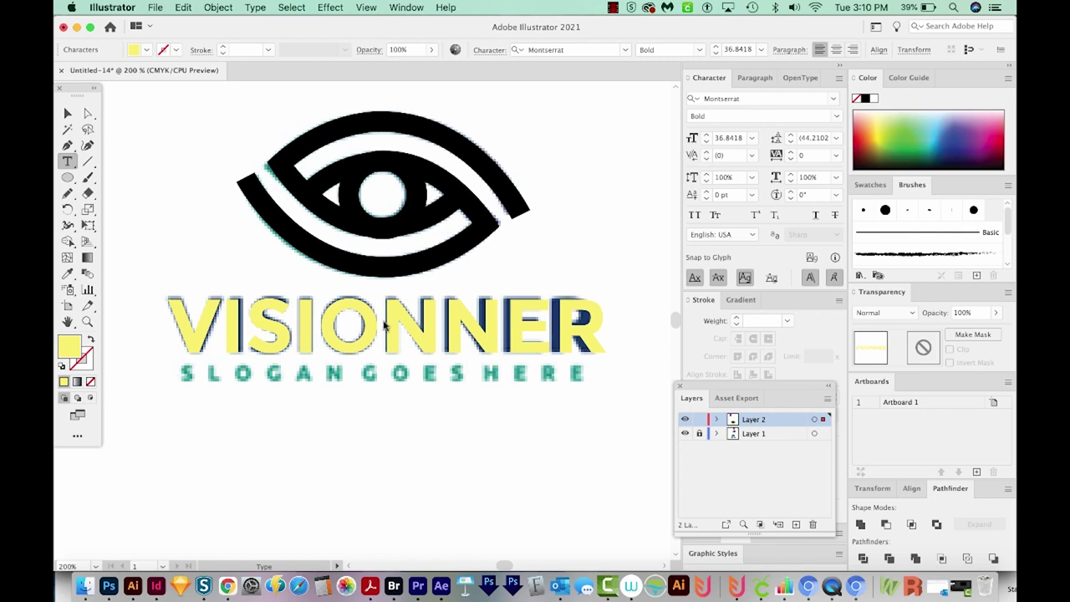
key(alt+Right)
key(alt+Right)
key(Right)
key(alt+Left)
key(Right)
key(alt+Left)
key(Right)
key(Right)
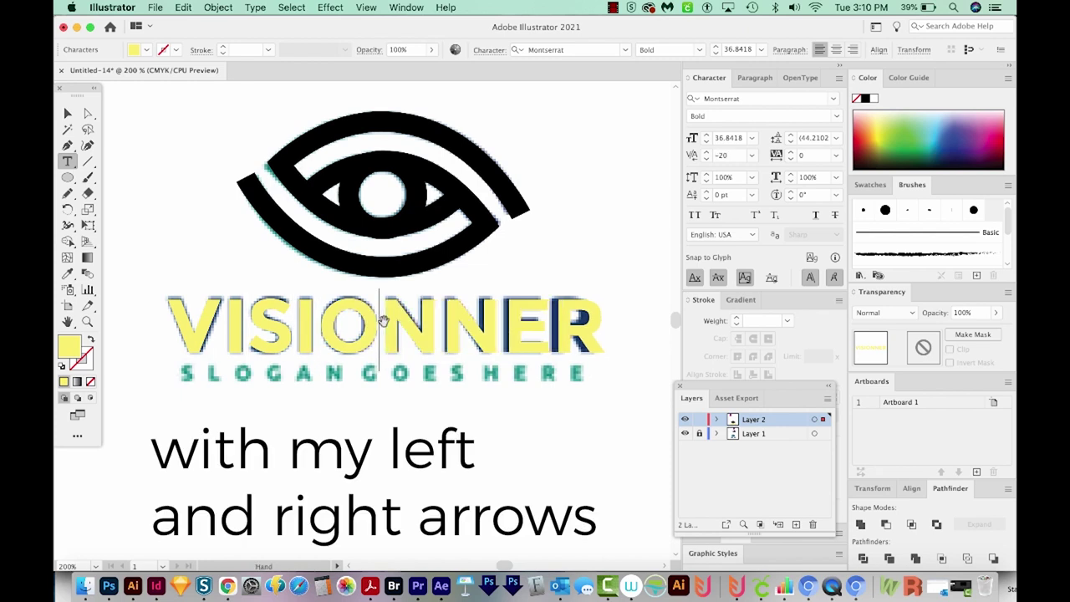
key(Right)
key(Right)
key(alt+Left)
key(alt+Left)
key(Left)
key(alt+Left)
key(Right)
key(Right)
key(alt+Left)
key(alt+Left)
key(alt+Left)
key(Left)
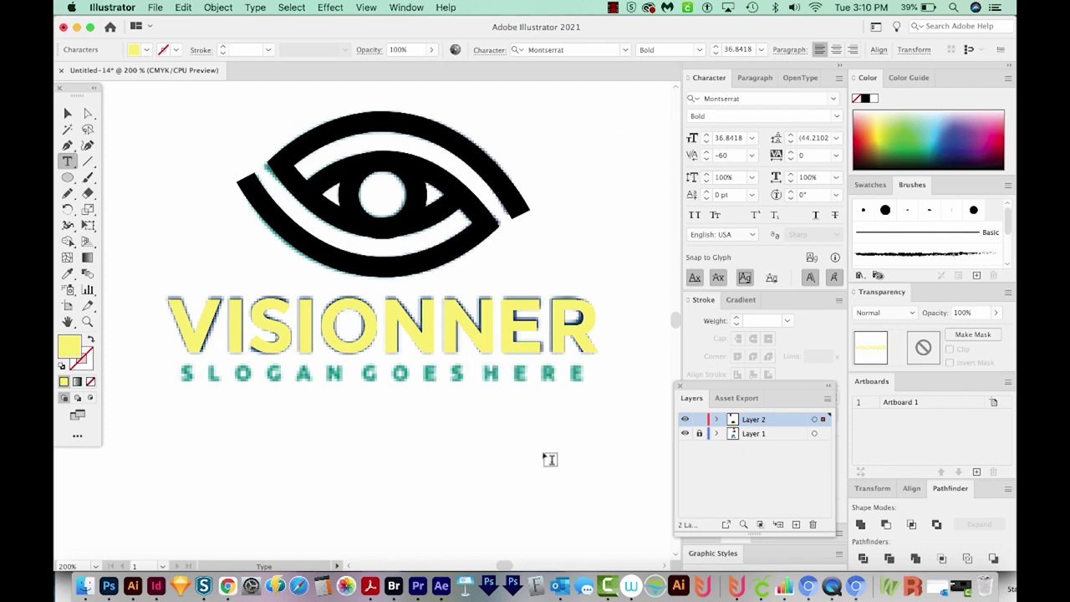
key(Escape)
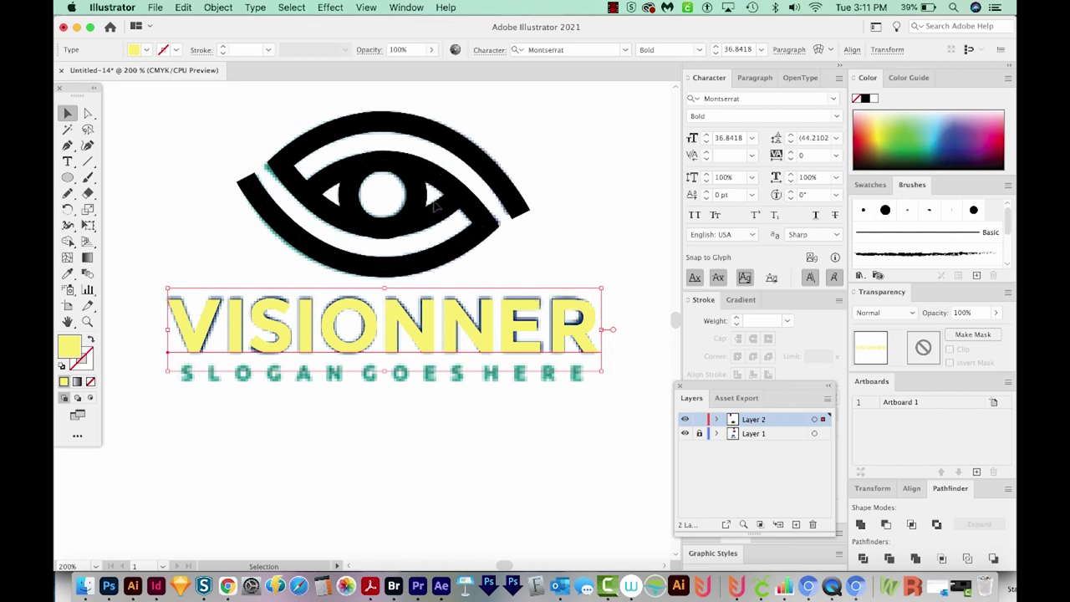
Move the VISIONNER text below the reference slogan and fill it with the navy sampled from the reference wordmark
scroll(498, 311, up, 2)
scroll(498, 311, down, 3)
drag(509, 339, 501, 446)
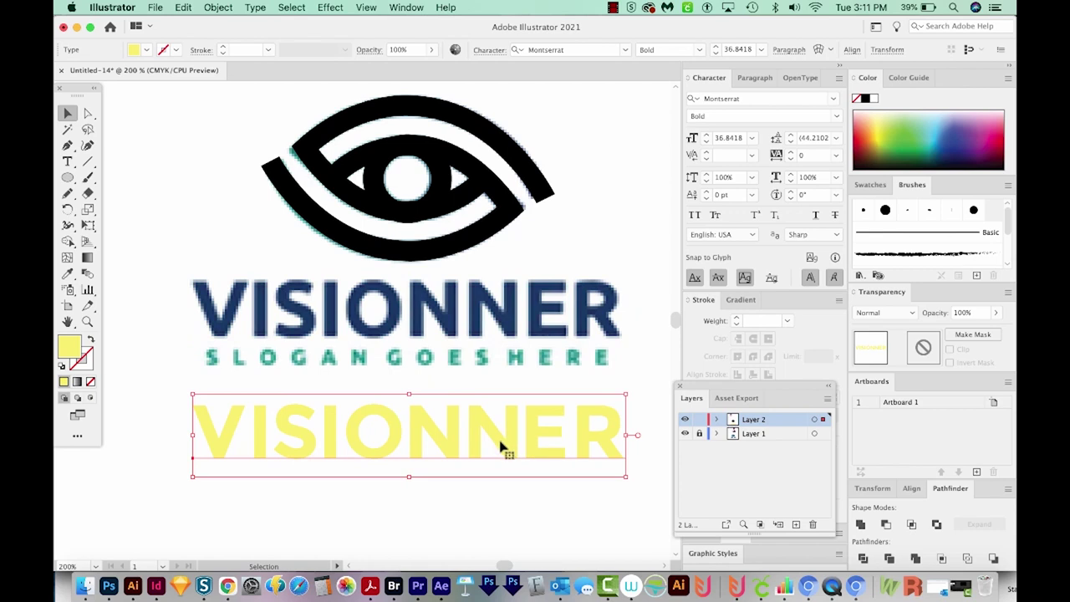
key(i)
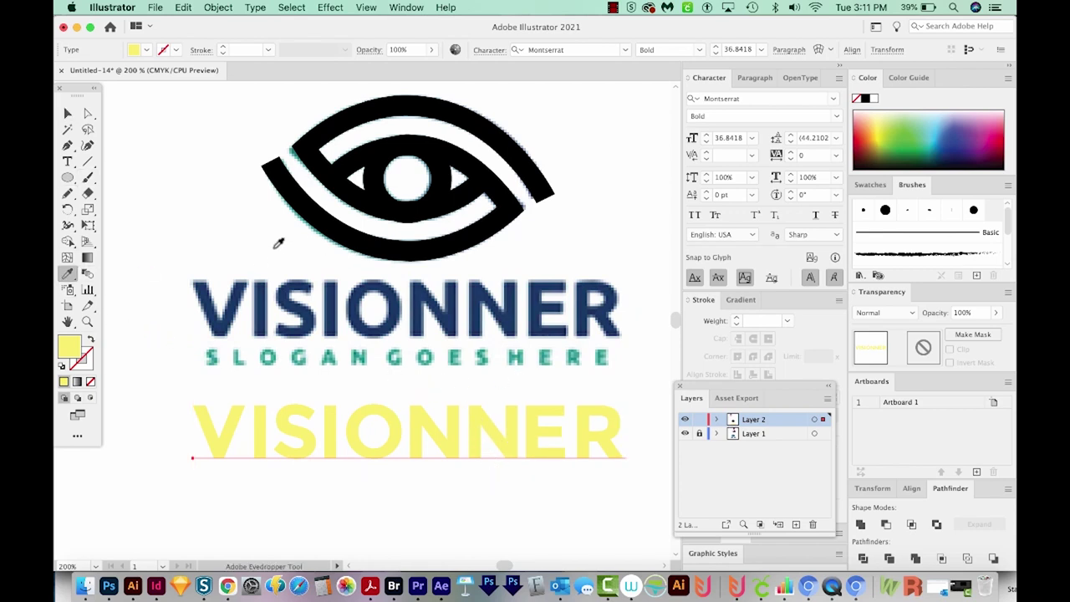
click(214, 303)
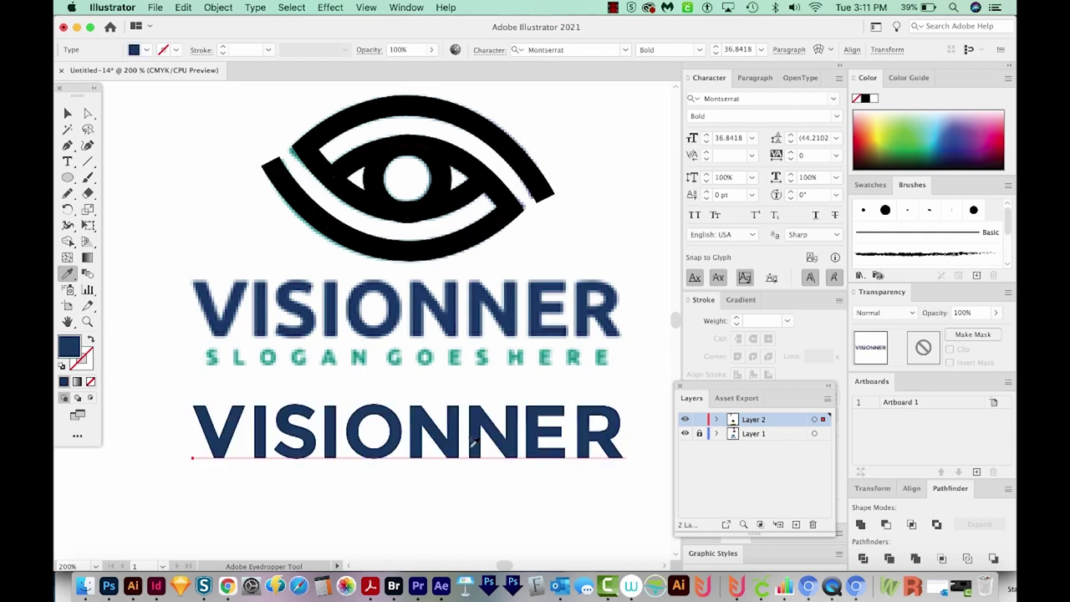
Place a copy of the navy VISIONNER text over the reference wordmark and change the lower text to SLOGAN GOES HERE
key(v)
drag(461, 442, 532, 427)
double_click(405, 433)
key(super+a)
text(SLOGAN GO)
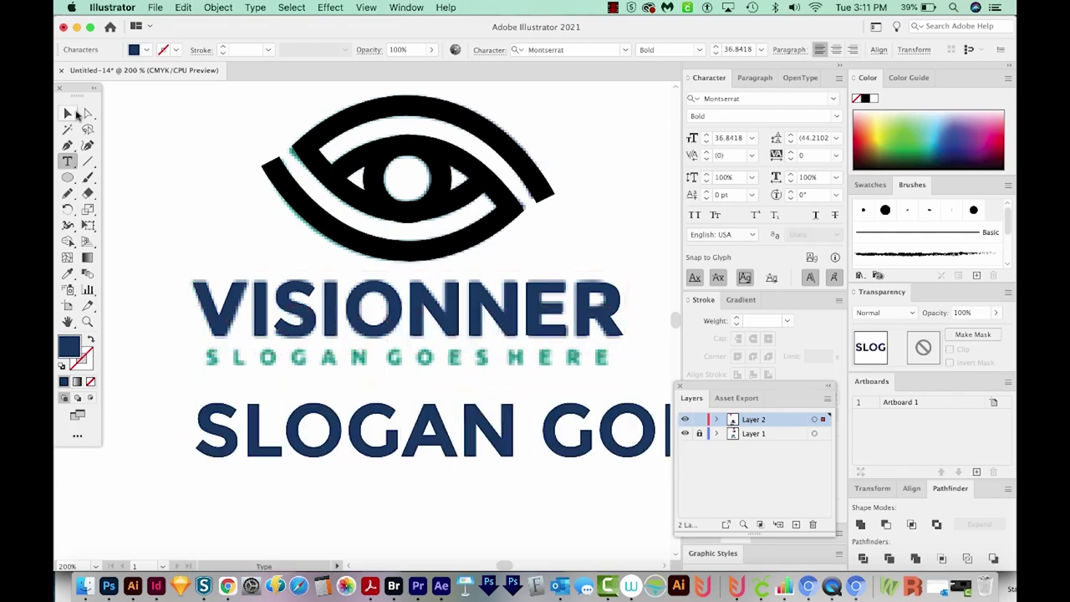
click(68, 113)
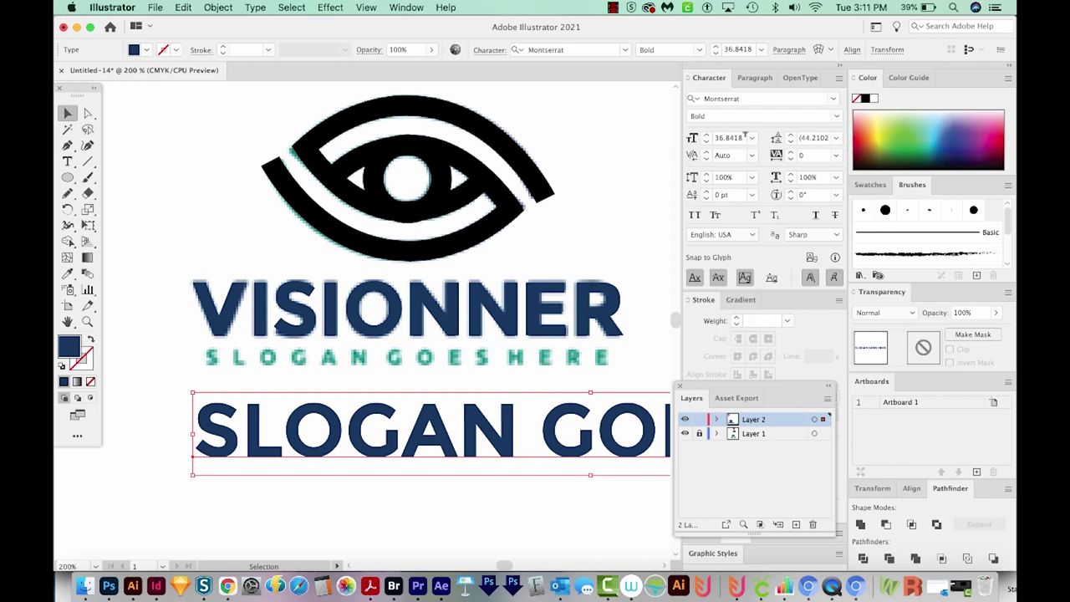
Set the slogan text to 10 pt and fit it over the reference slogan, scaling it up to about 10.8 pt
click(728, 138)
text(10)
key(Return)
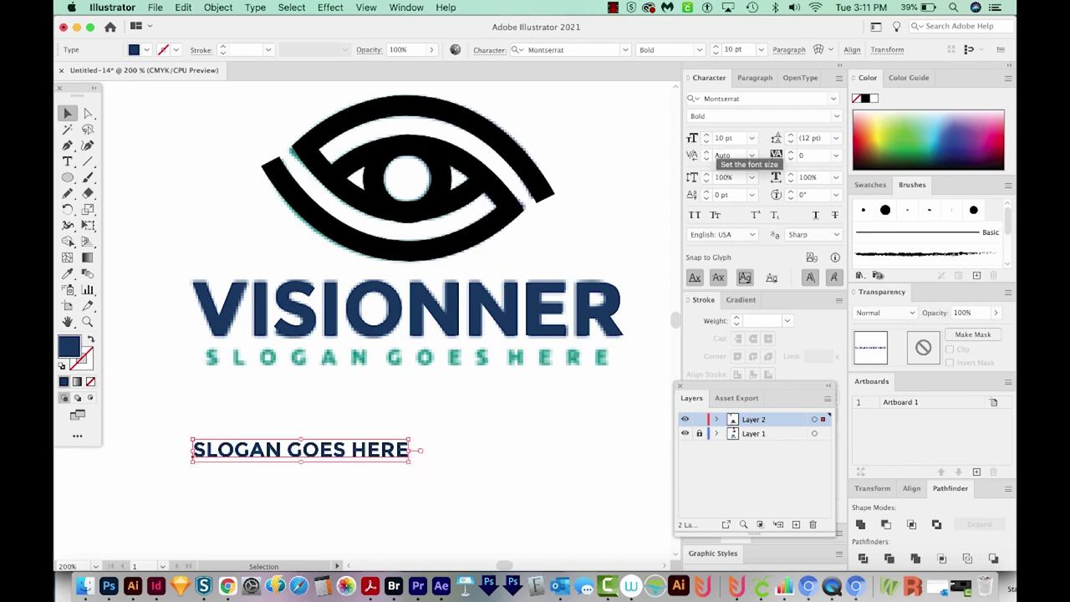
drag(236, 451, 238, 360)
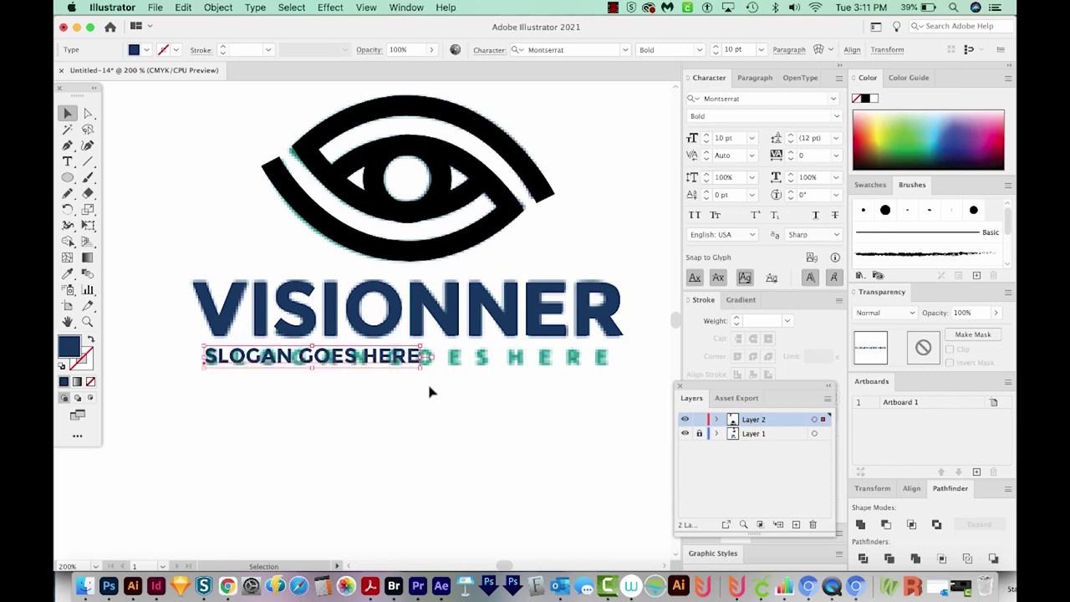
drag(424, 367, 437, 376)
drag(278, 368, 279, 368)
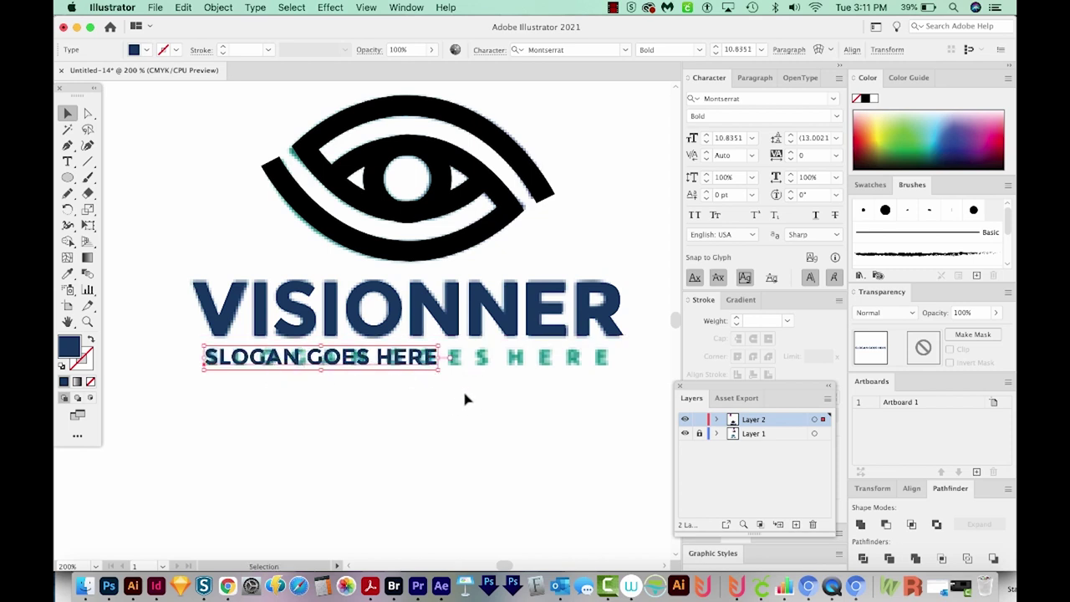
Increase the slogan text's tracking to 520 to spread it across the width of the reference slogan
key(alt+Right)
key(alt+Right)
key(alt+Right)
key(alt+Right)
key(alt+Right)
key(alt+Right)
key(alt+Right)
key(alt+Right)
key(alt+Right)
key(alt+Right)
key(alt+Right)
key(alt+Right)
key(alt+Right)
key(alt+Right)
key(alt+Right)
key(alt+Right)
key(alt+Right)
key(alt+Right)
key(alt+Right)
key(alt+Right)
key(alt+Right)
key(alt+Right)
key(alt+Right)
key(alt+Right)
key(alt+Right)
key(alt+Right)
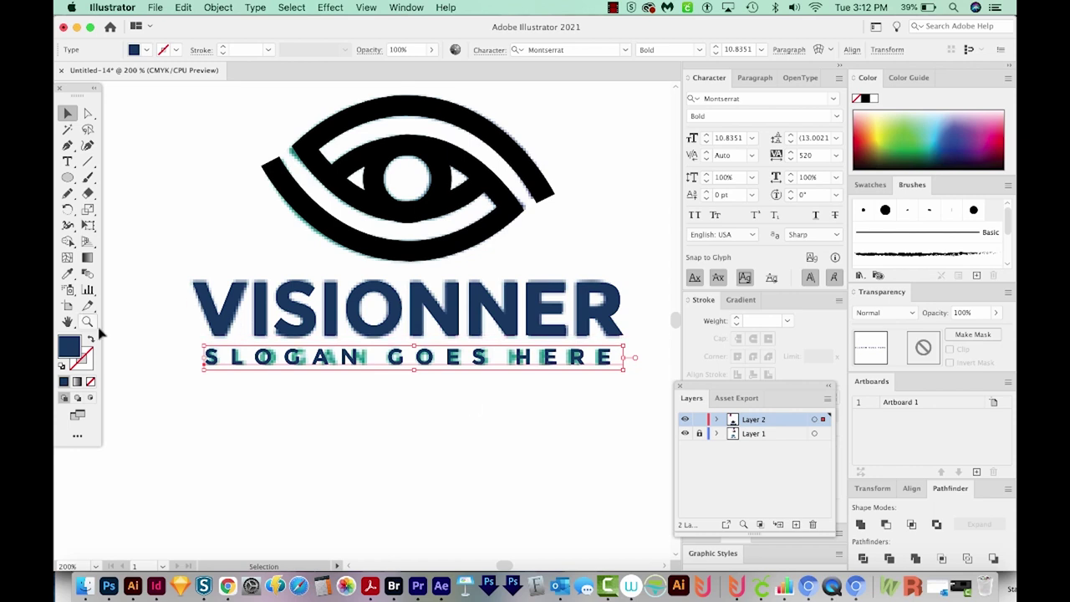
Widen the kerning between the letters of SLOGAN to match the positions of the reference letters
key(t)
click(221, 360)
key(alt+Right)
key(alt+Right)
key(alt+Right)
key(alt+Right)
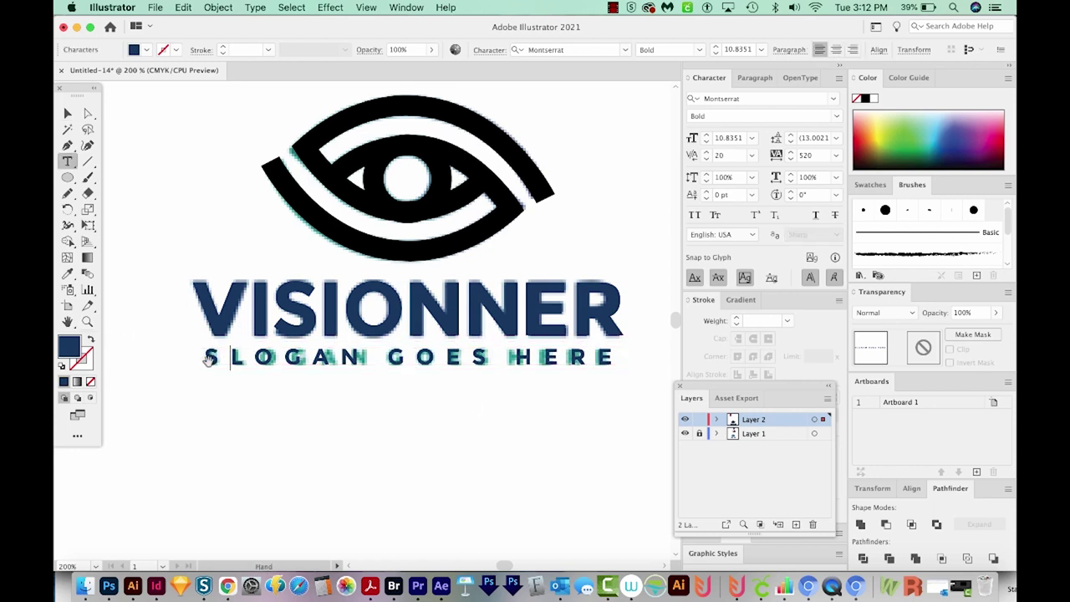
key(Right)
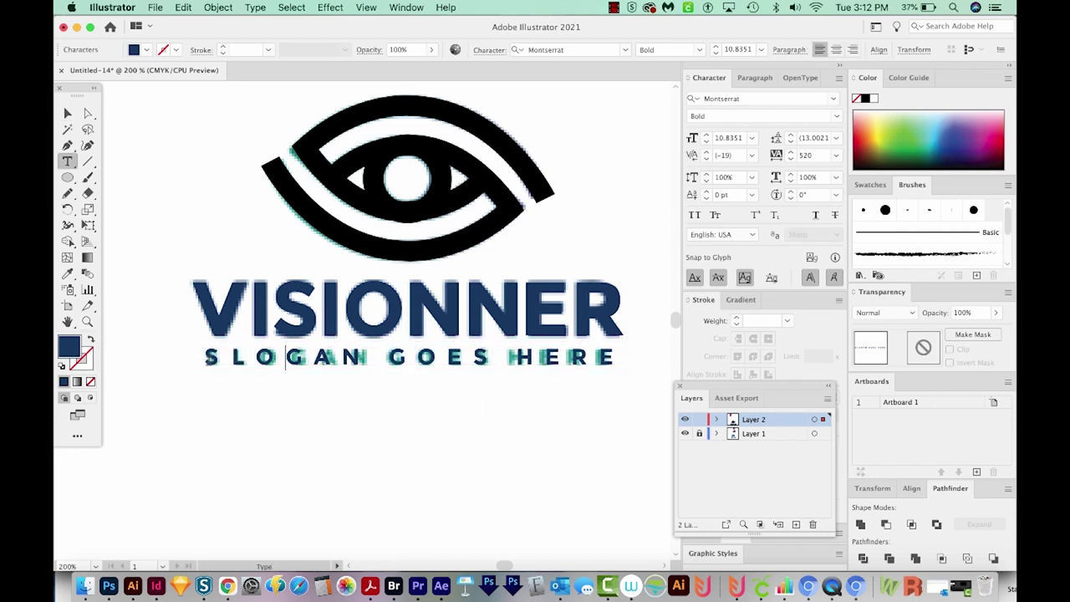
key(alt+Right)
key(alt+Right)
key(alt+Right)
key(alt+Right)
key(alt+Right)
key(alt+Right)
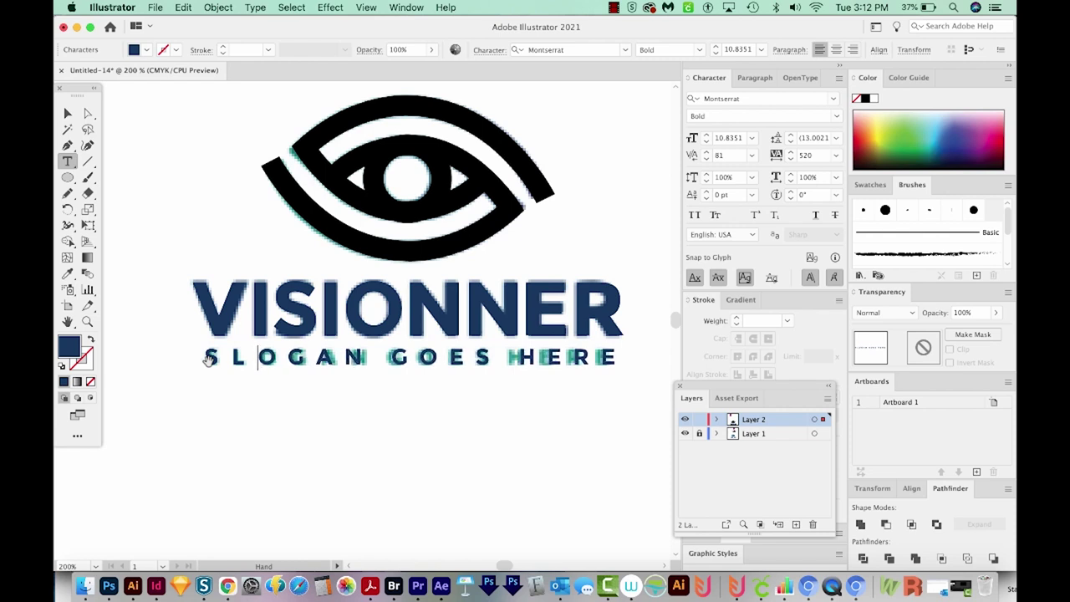
key(Right)
key(alt+Right)
key(alt+Right)
key(alt+Right)
key(alt+Right)
key(alt+Right)
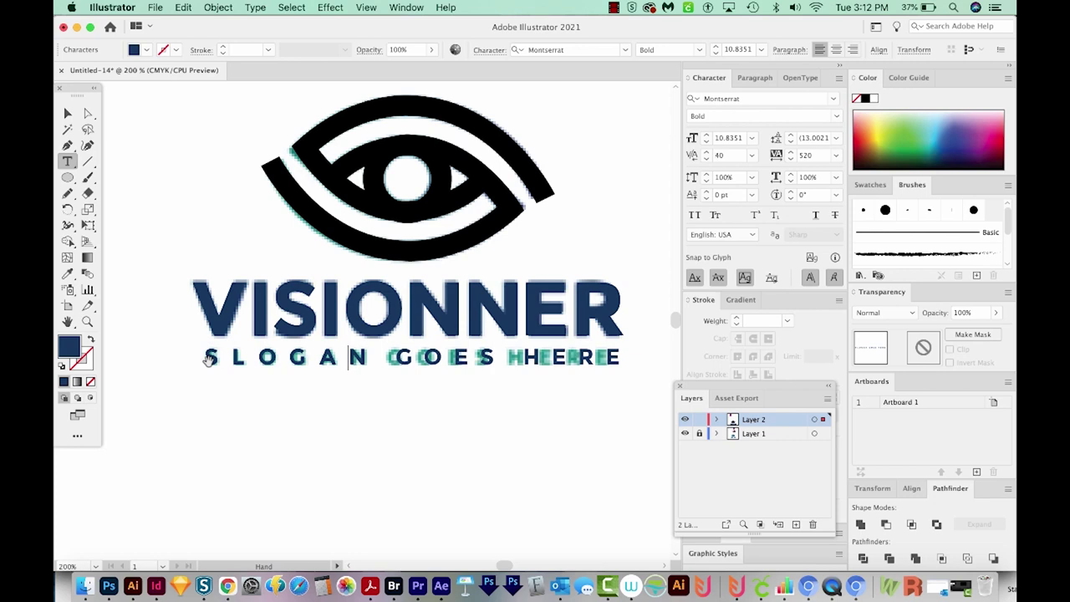
Tighten the gap between SLOGAN and GOES by setting the kerning after the N to -480
key(Right)
key(alt+Left)
key(alt+Left)
key(alt+Left)
key(alt+Left)
key(alt+Left)
key(alt+Left)
key(alt+Left)
key(alt+Left)
key(alt+Left)
key(alt+Left)
key(alt+Left)
key(alt+Left)
key(alt+Left)
key(alt+Left)
key(alt+Left)
key(alt+Left)
key(alt+Left)
key(alt+Left)
key(alt+Left)
key(alt+Left)
key(alt+Left)
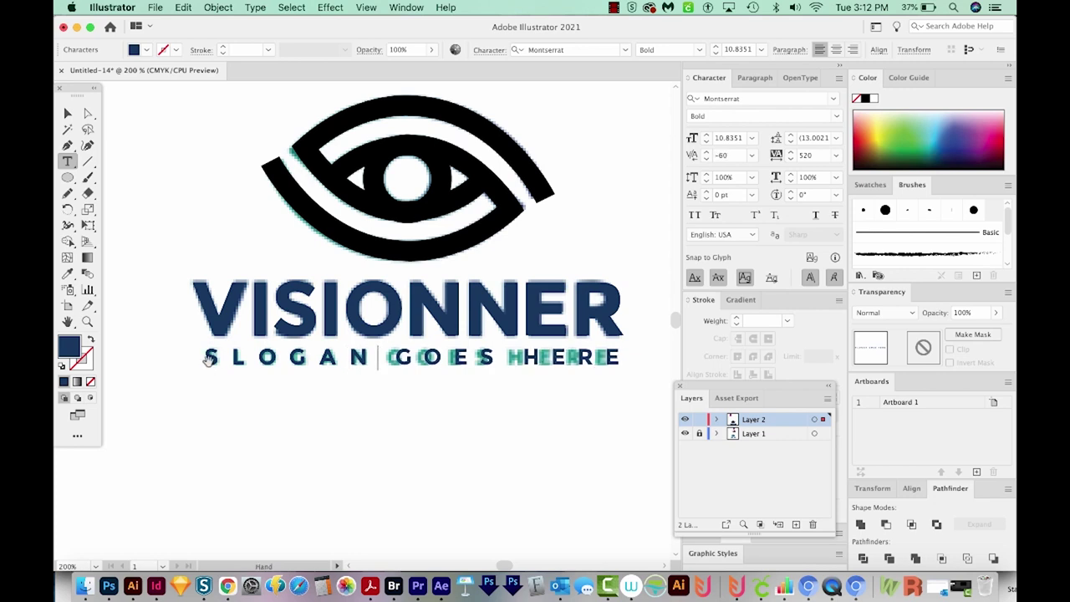
key(alt+Left)
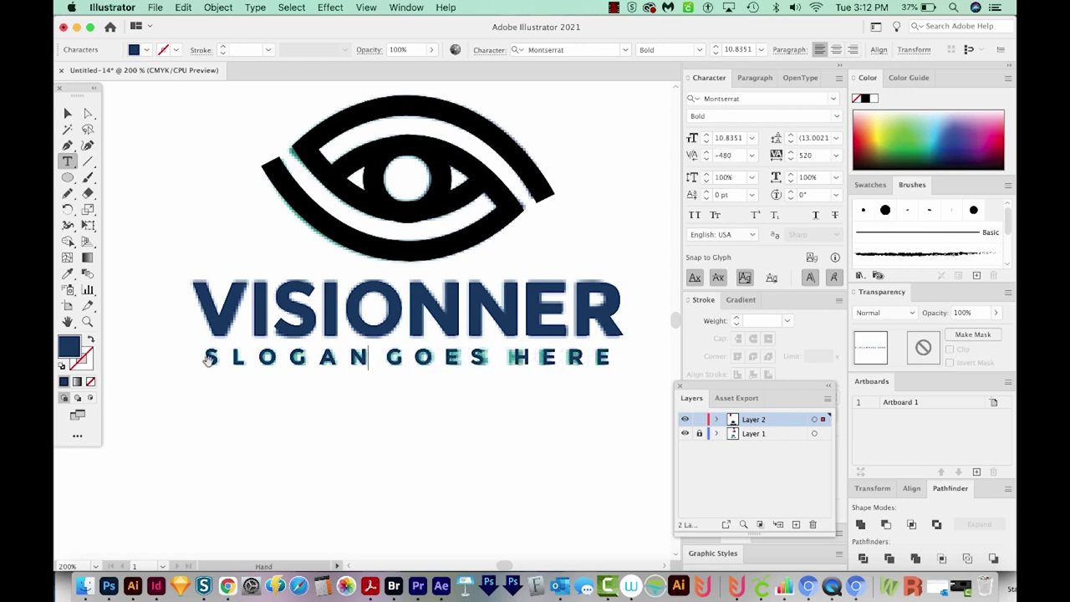
Adjust the letter spacing in GOES and tighten the gap before HERE with a kerning of -320 after the S
key(Right)
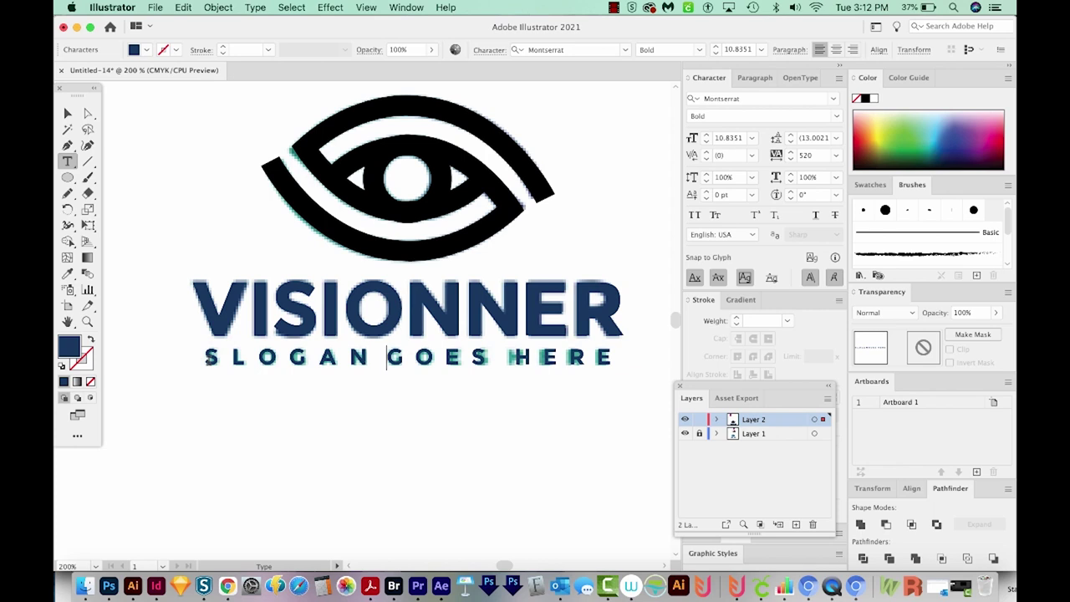
key(Right)
key(Right)
key(Right)
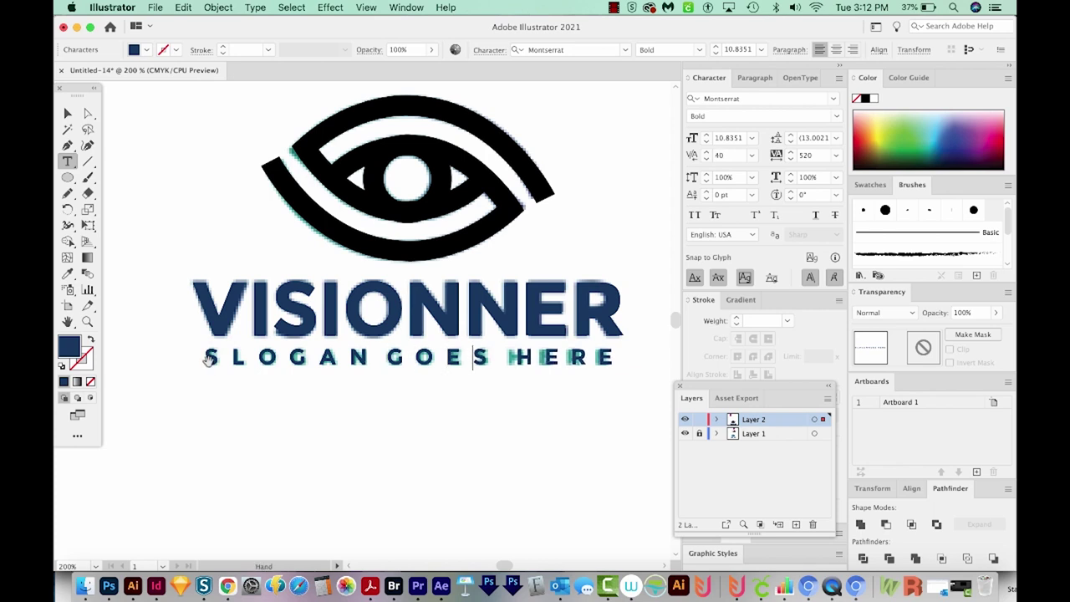
key(alt+Left)
key(alt+Left)
key(alt+Left)
key(alt+Left)
key(alt+Left)
key(alt+Left)
key(alt+Left)
key(alt+Left)
key(alt+Left)
key(alt+Left)
key(alt+Left)
key(alt+Left)
key(alt+Left)
key(alt+Left)
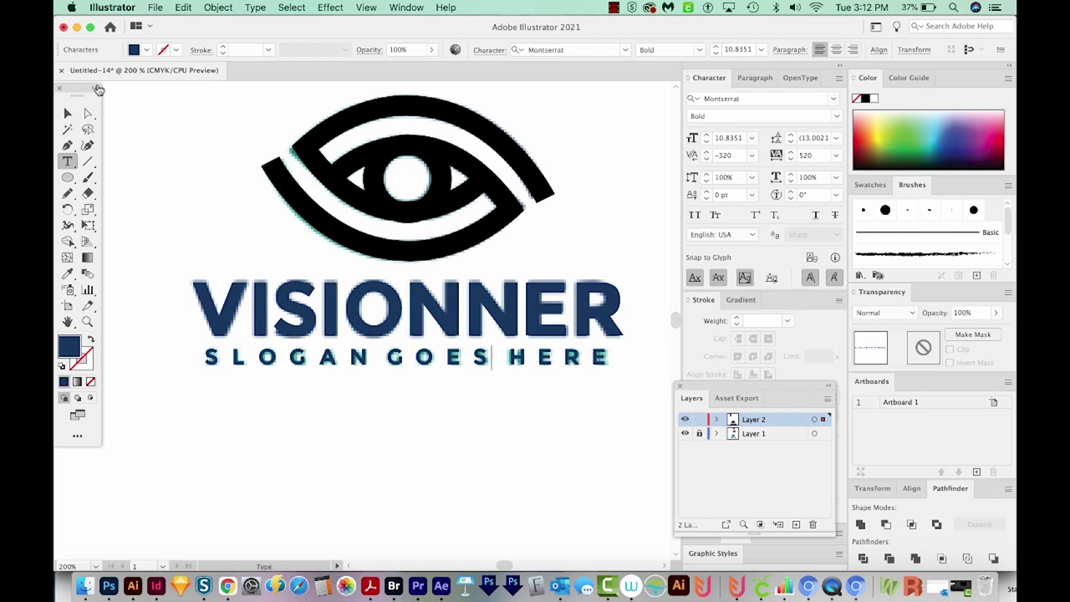
Move the slogan text below the reference slogan and recolour it with the teal sampled from the reference letters
click(68, 113)
drag(481, 359, 483, 410)
key(i)
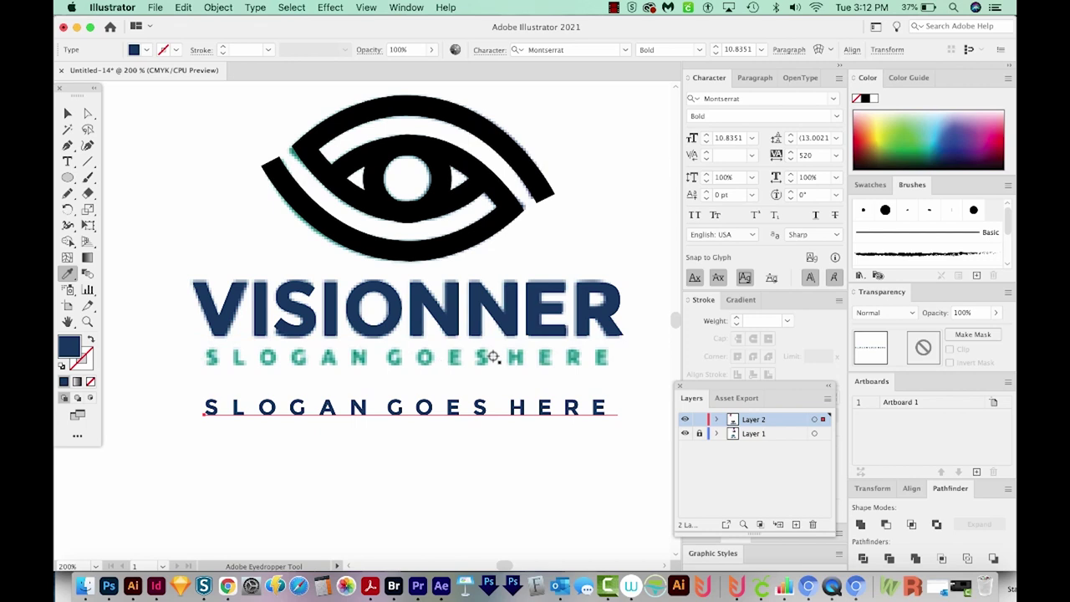
click(452, 358)
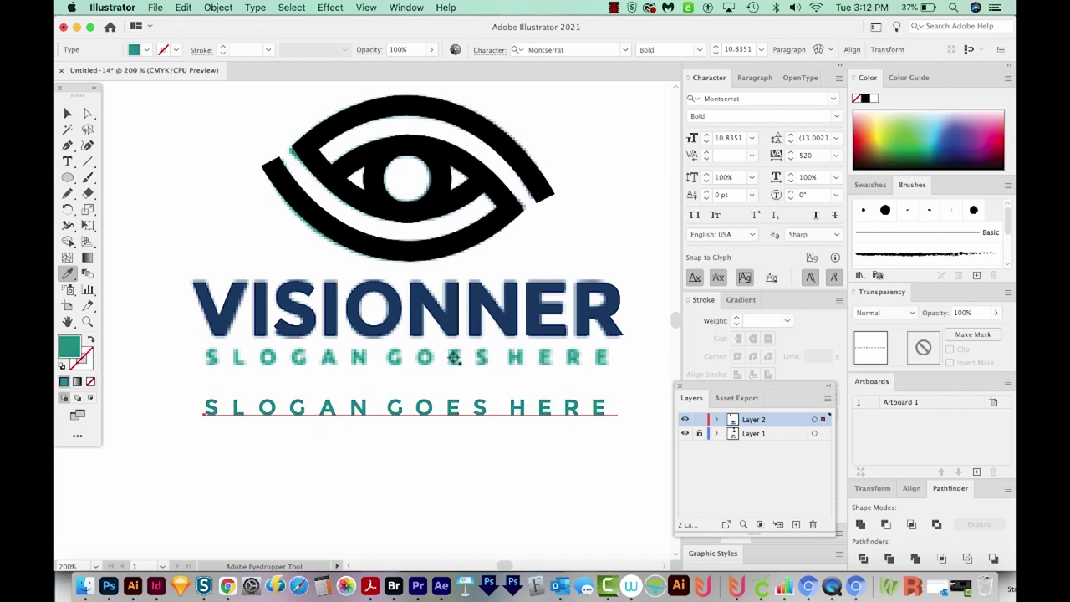
key(z)
drag(293, 375, 374, 311)
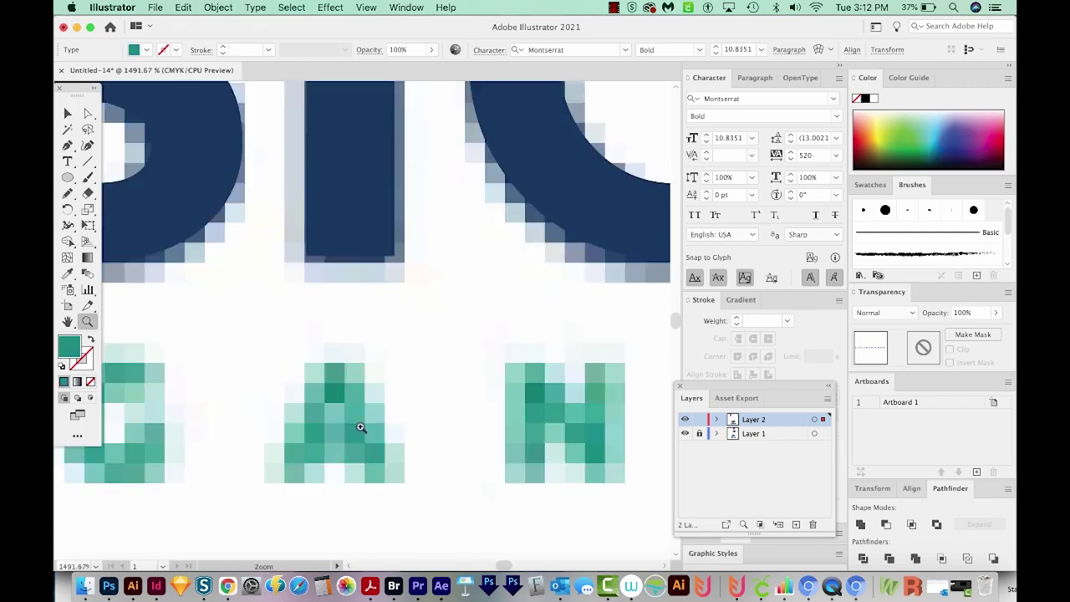
key(i)
key(super+0)
key(super+shift+a)
Move the teal slogan text back over the reference slogan beneath VISIONNER
key(z)
drag(194, 370, 433, 235)
key(v)
drag(389, 439, 398, 396)
Expand the fill and stroke of all the eye paths into filled shapes
drag(458, 199, 225, 302)
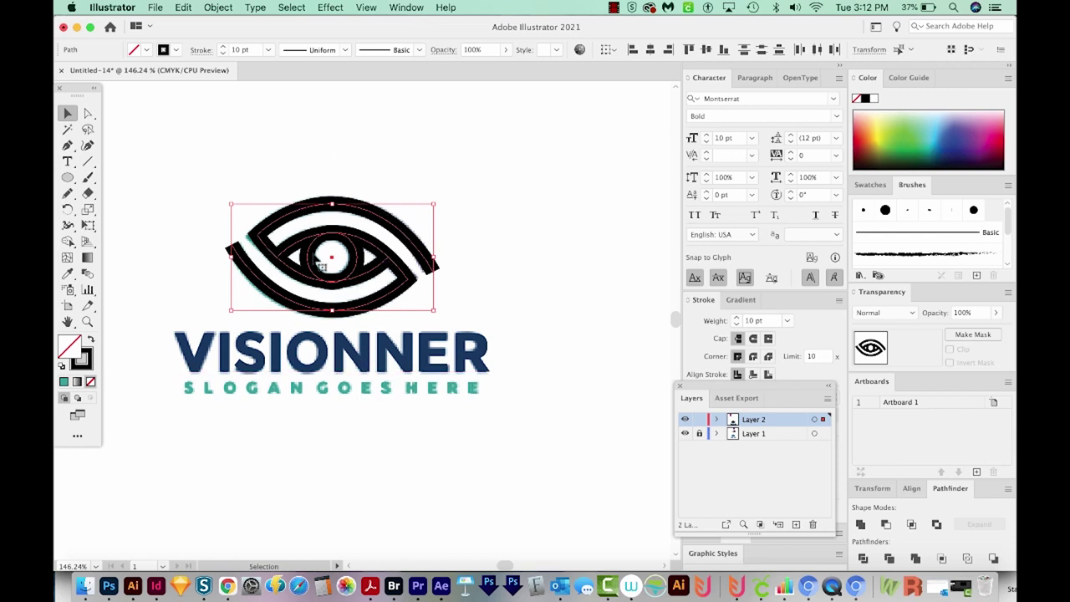
click(217, 7)
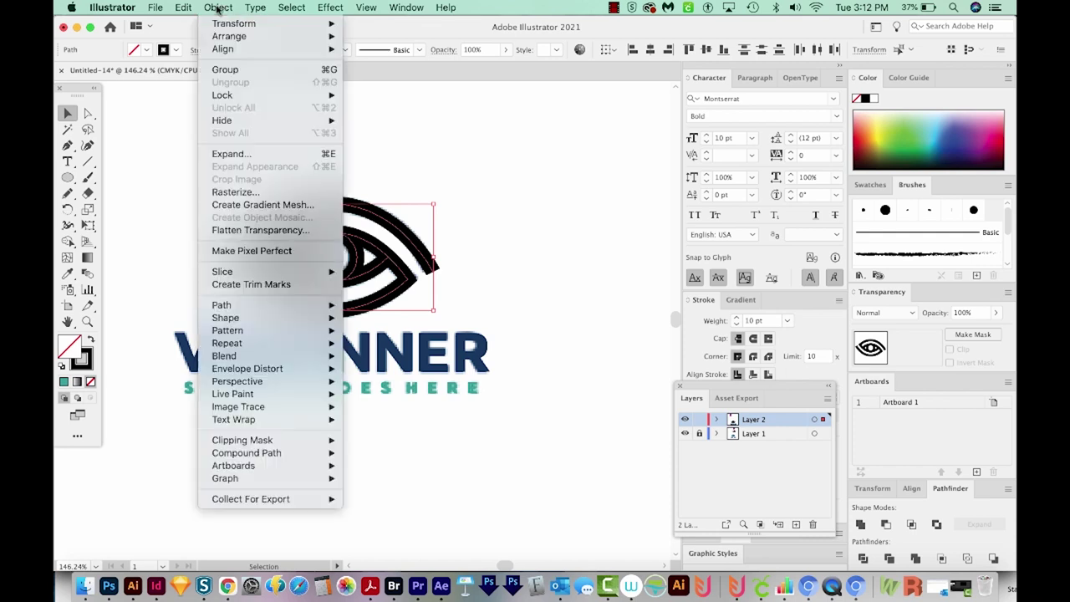
click(248, 155)
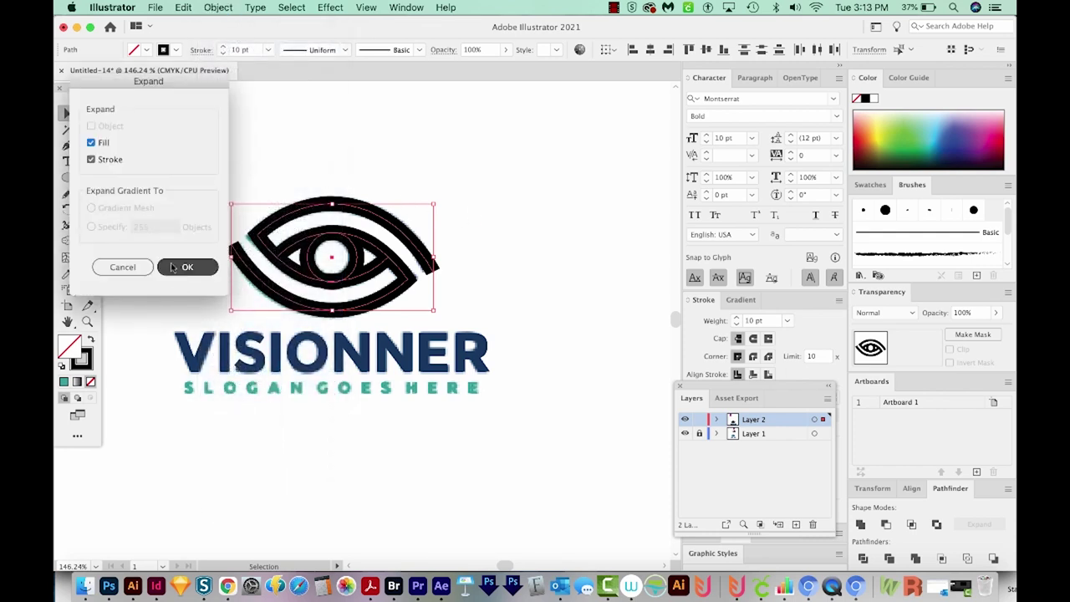
click(195, 271)
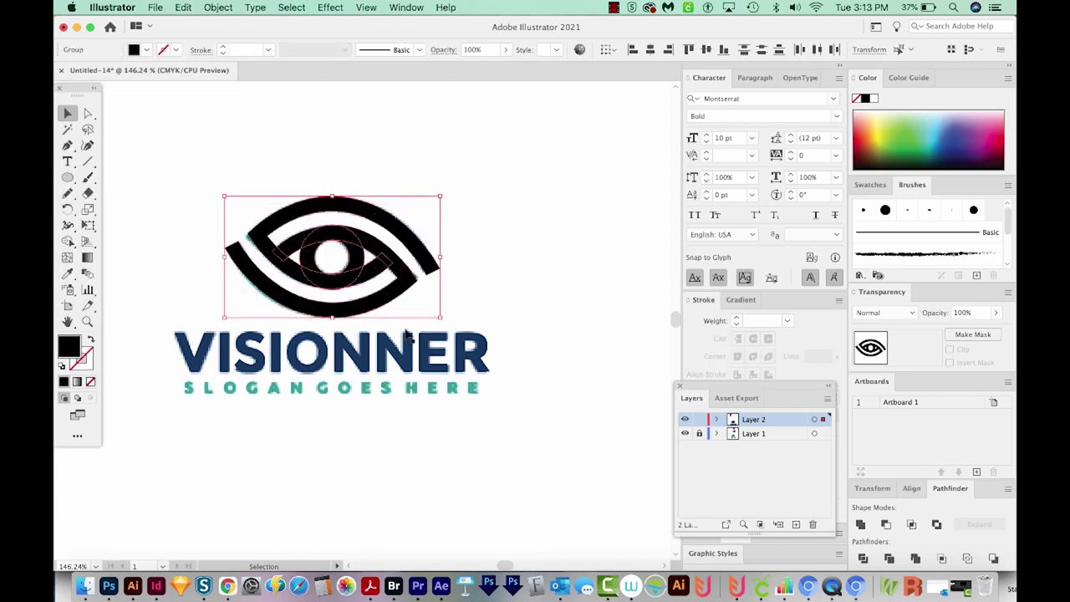
In Outline view, shrink the iris ring's outer circle slightly about its centre to fit within the eyelid curves, and restore the preview
key(z)
drag(531, 159, 138, 383)
drag(572, 127, 281, 385)
drag(196, 449, 362, 393)
key(super+shift+a)
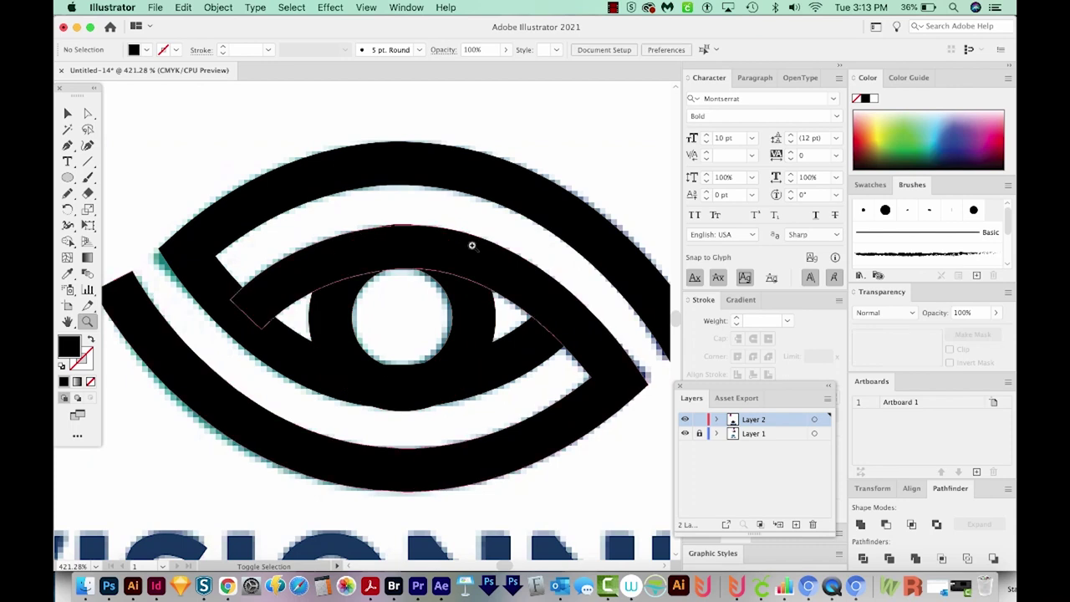
key(super+y)
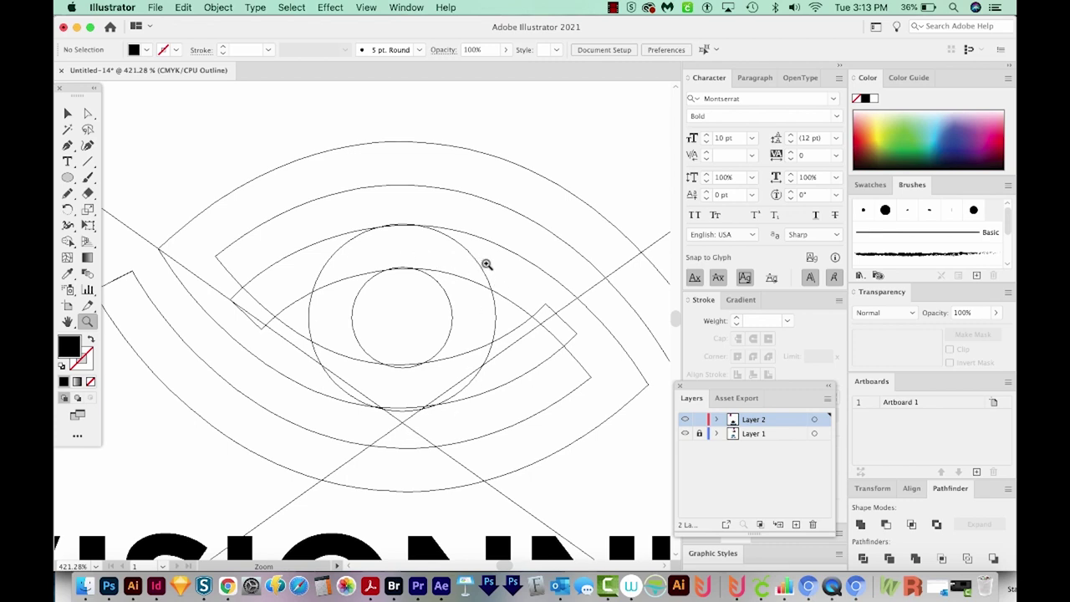
click(88, 113)
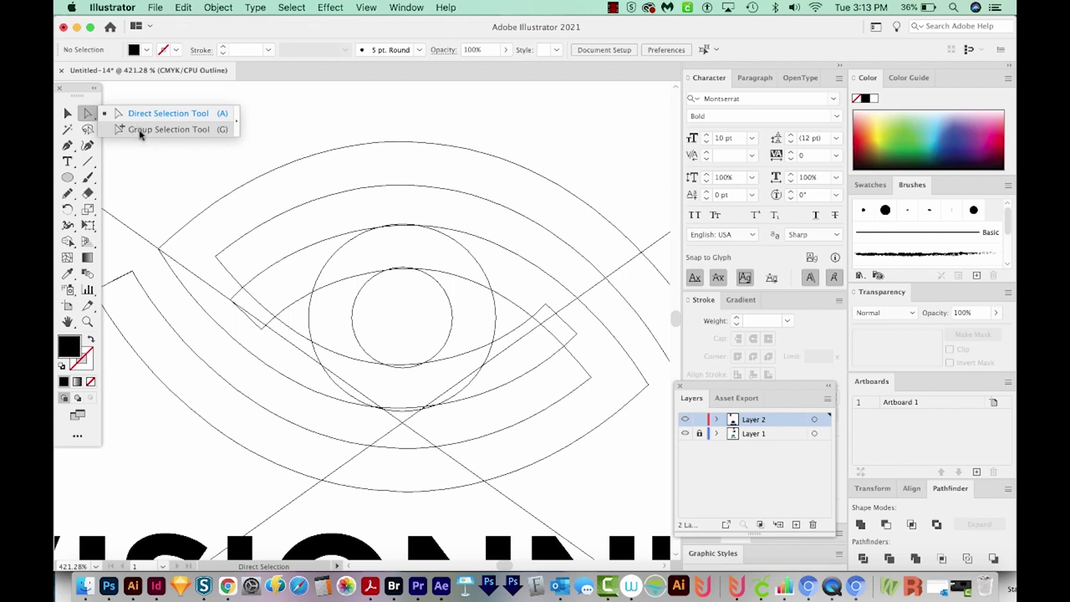
click(141, 131)
click(492, 270)
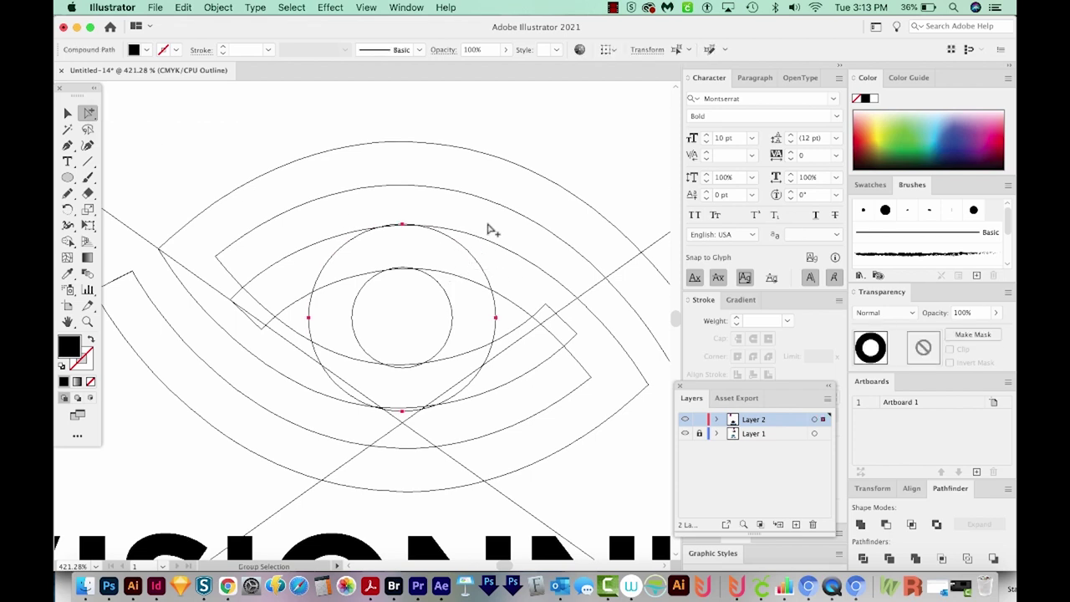
key(v)
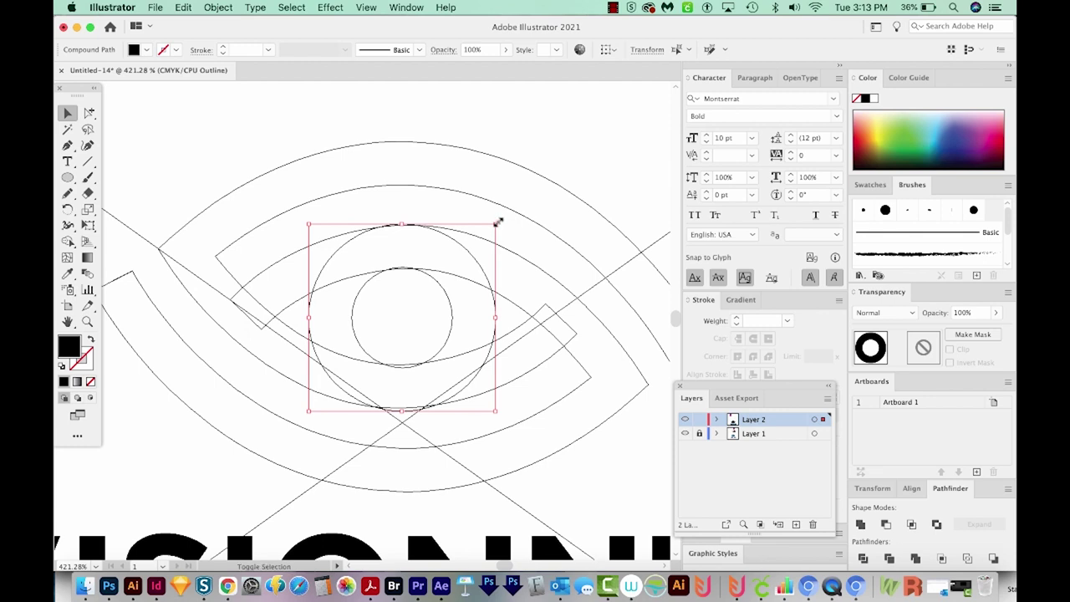
drag(497, 222, 494, 229)
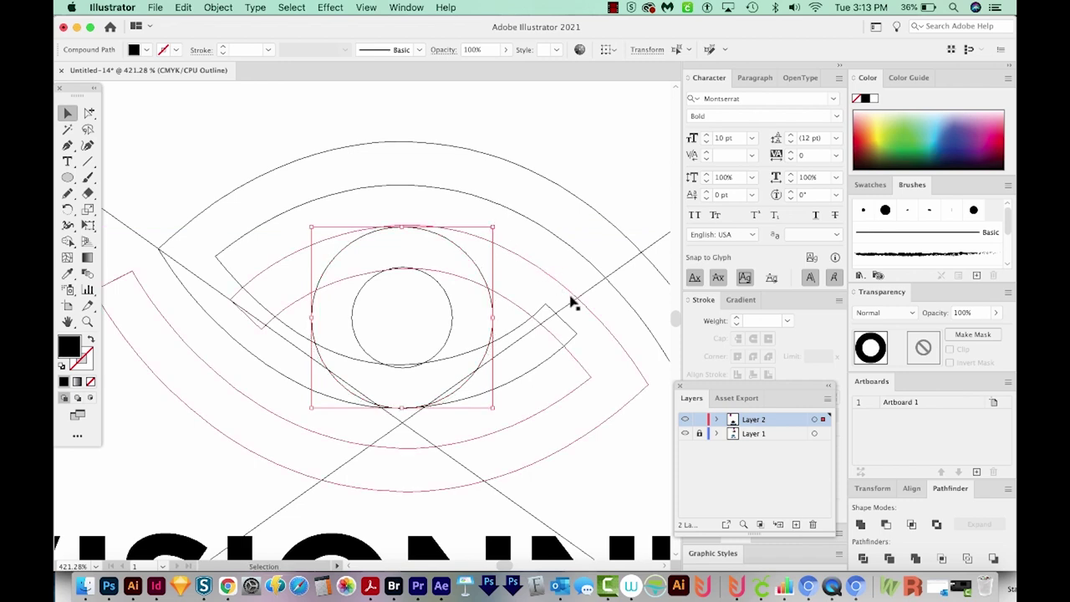
key(super+y)
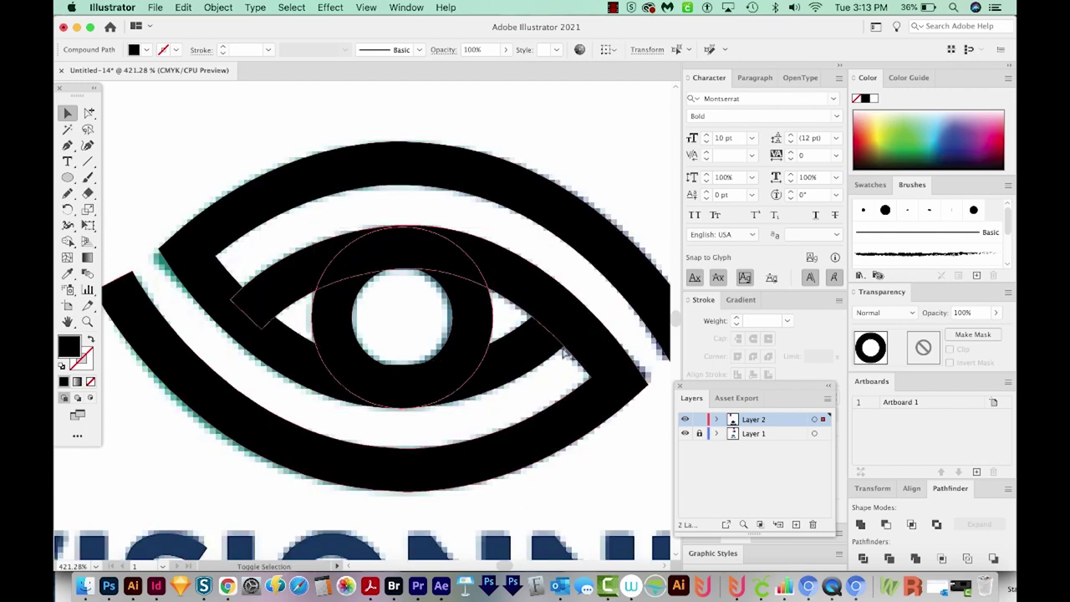
key(super+shift+a)
Unite all the expanded eye shapes into one and set the result's opacity to 30%
click(525, 349)
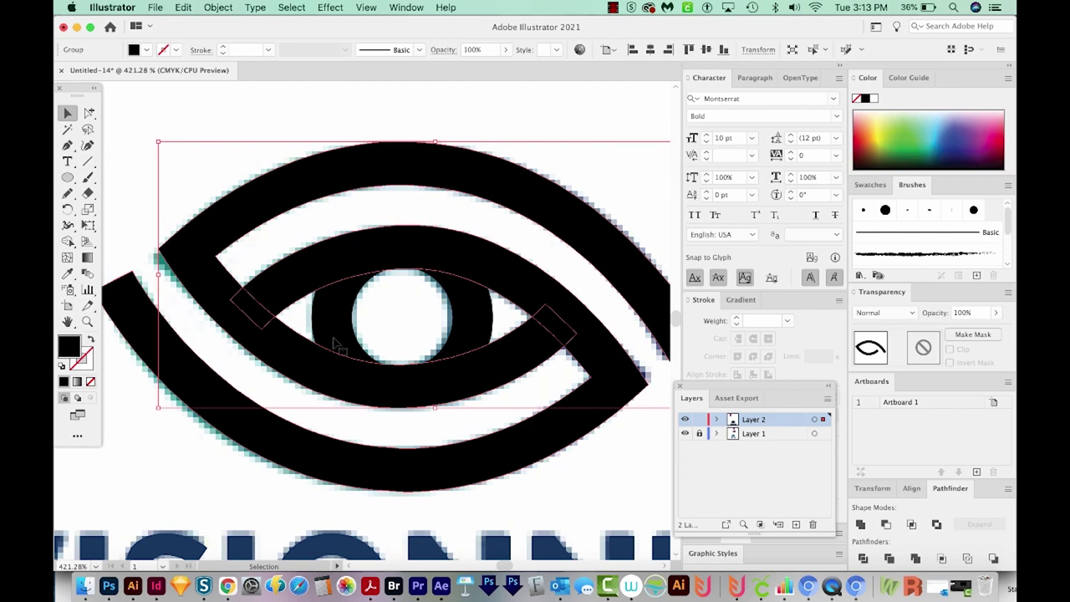
key(super+minus)
key(super+minus)
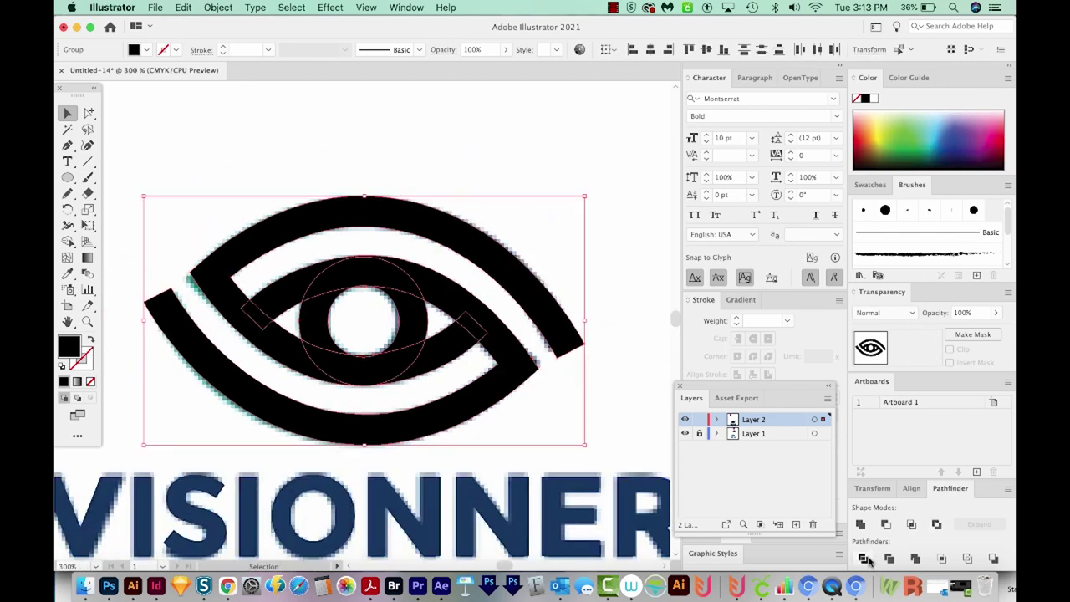
click(861, 524)
click(474, 50)
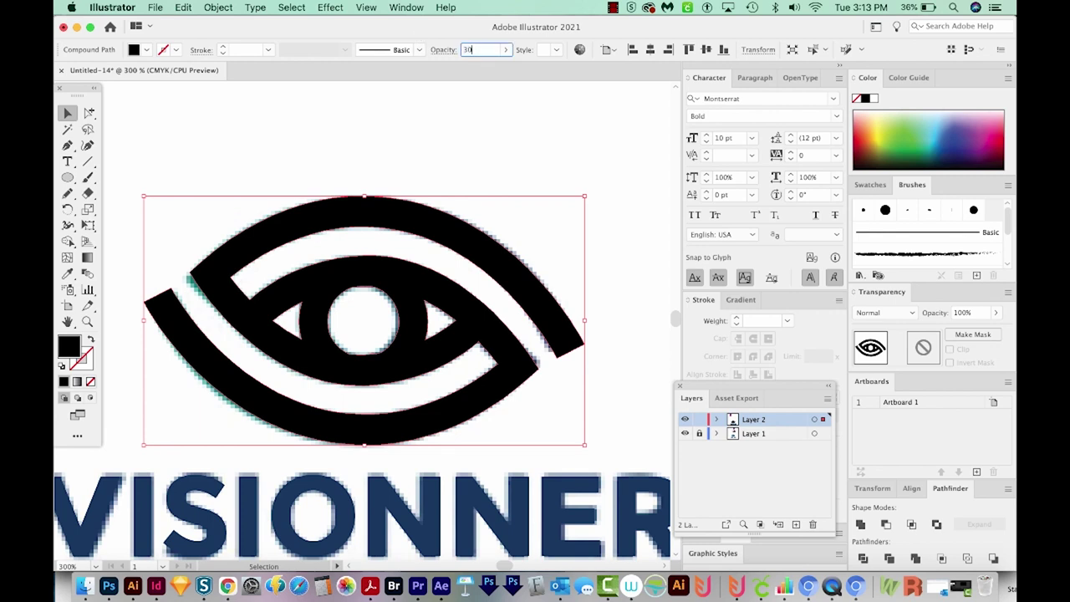
key(Return)
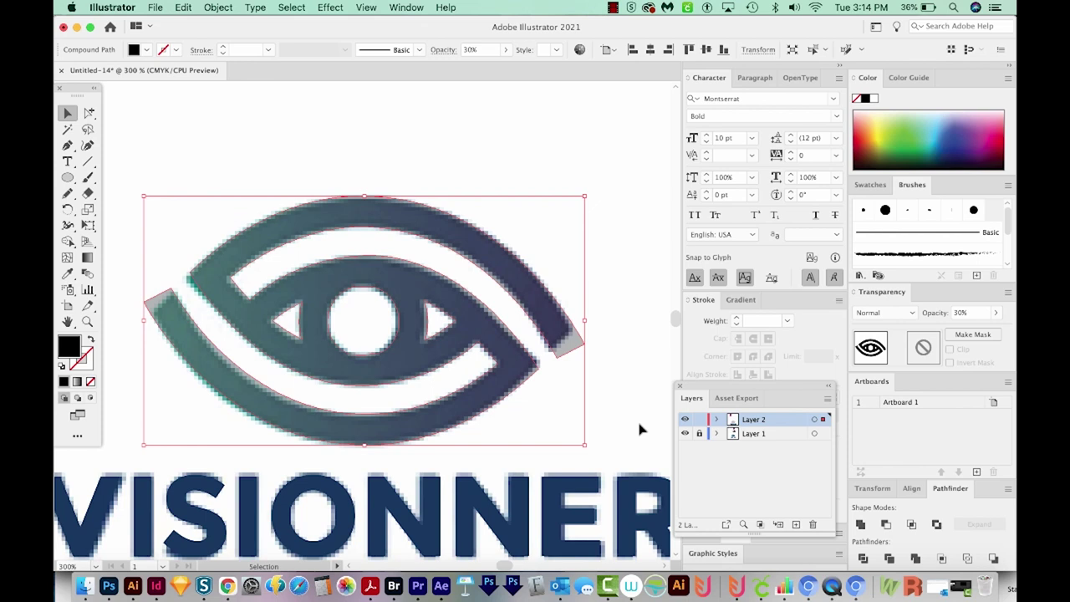
Draw a closed four-sided Pen shape over the excess tip of the upper eyelid, its edge along the reference's angled end
key(p)
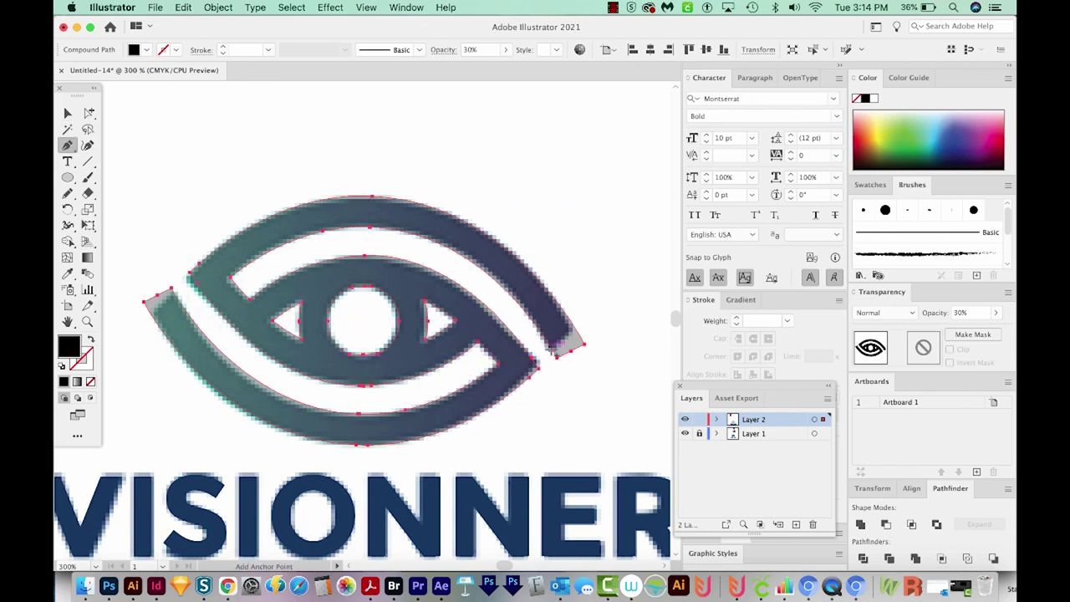
click(544, 355)
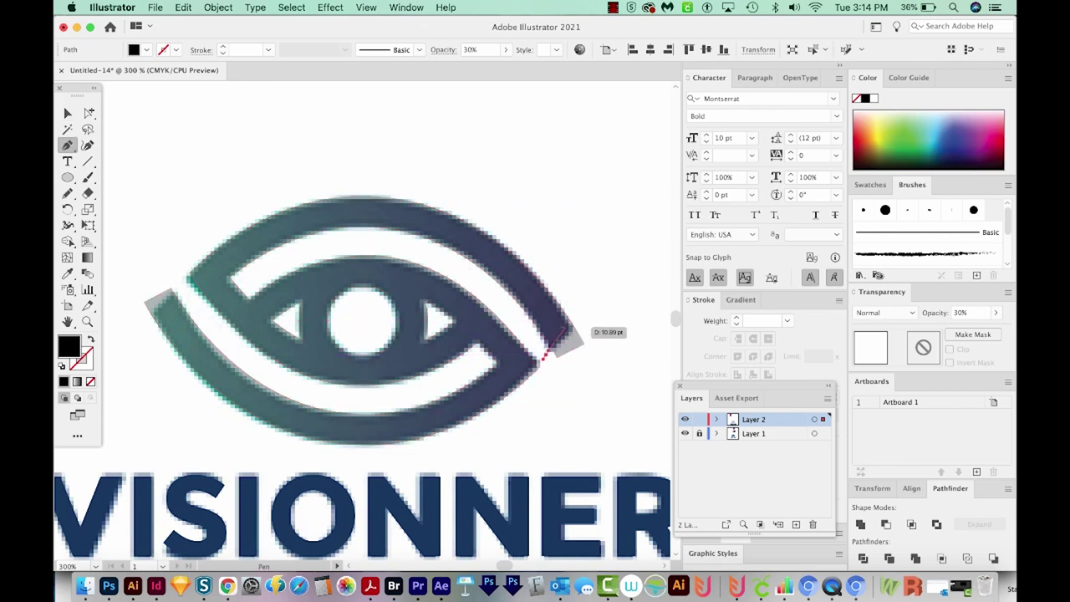
click(584, 320)
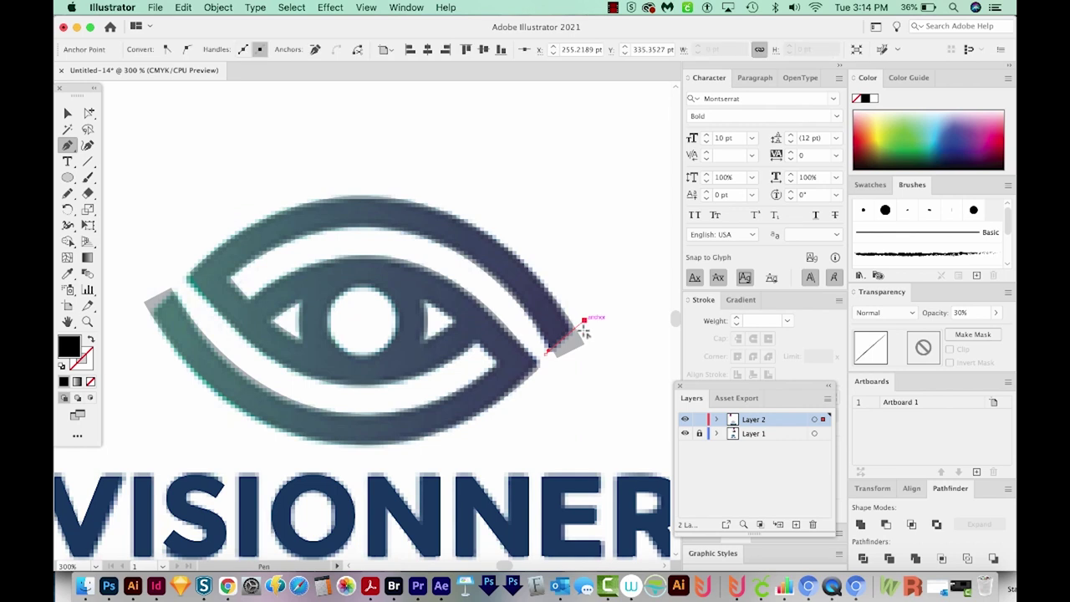
click(607, 363)
click(554, 382)
click(546, 354)
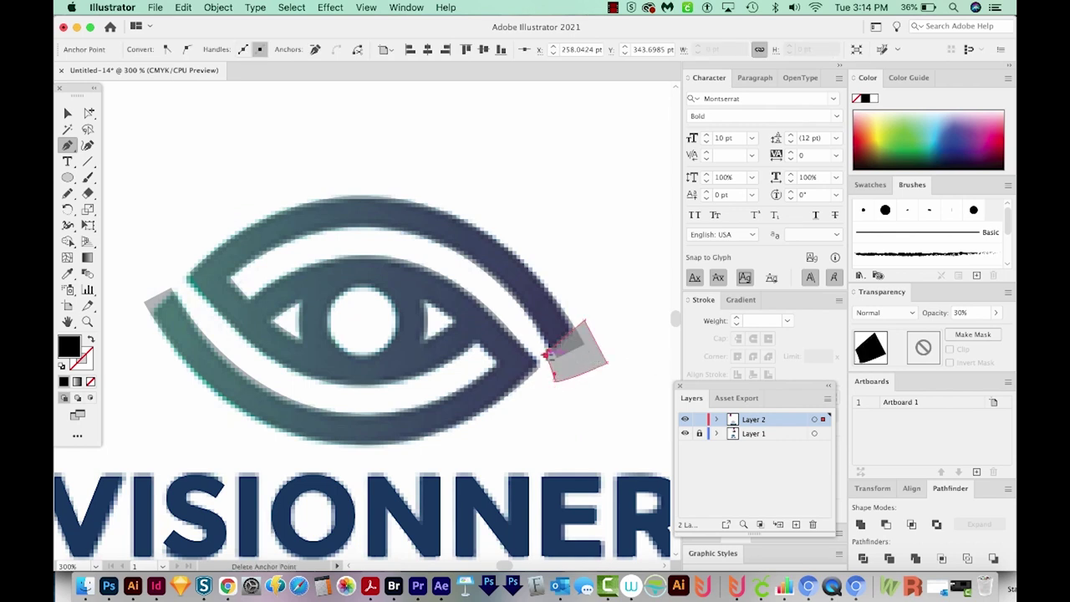
Draw a matching closed four-sided shape over the excess tip of the lower eyelid along the reference's angled end
click(177, 288)
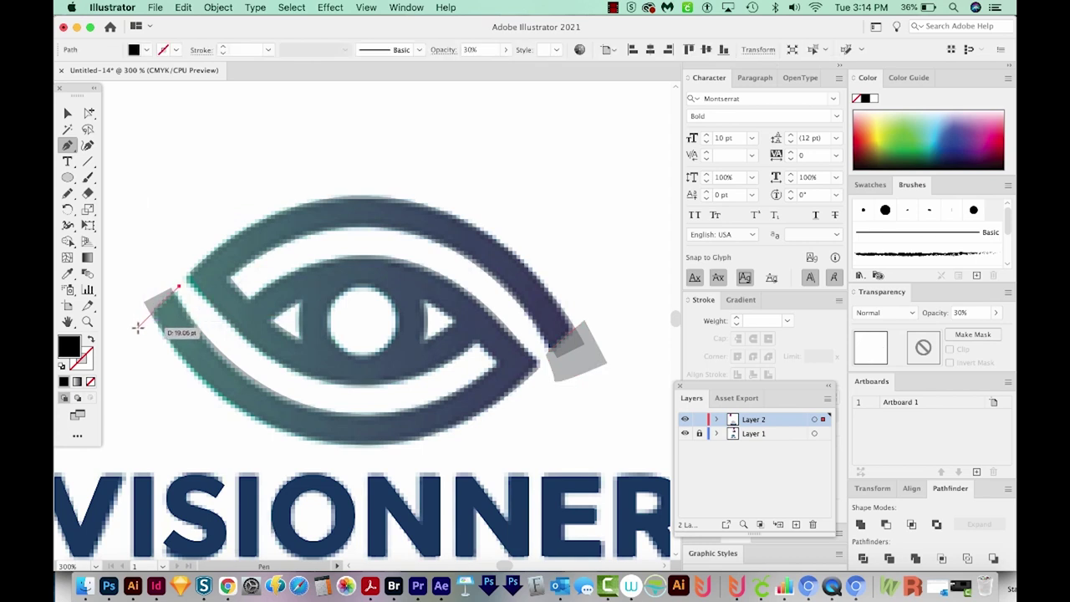
click(138, 323)
click(158, 263)
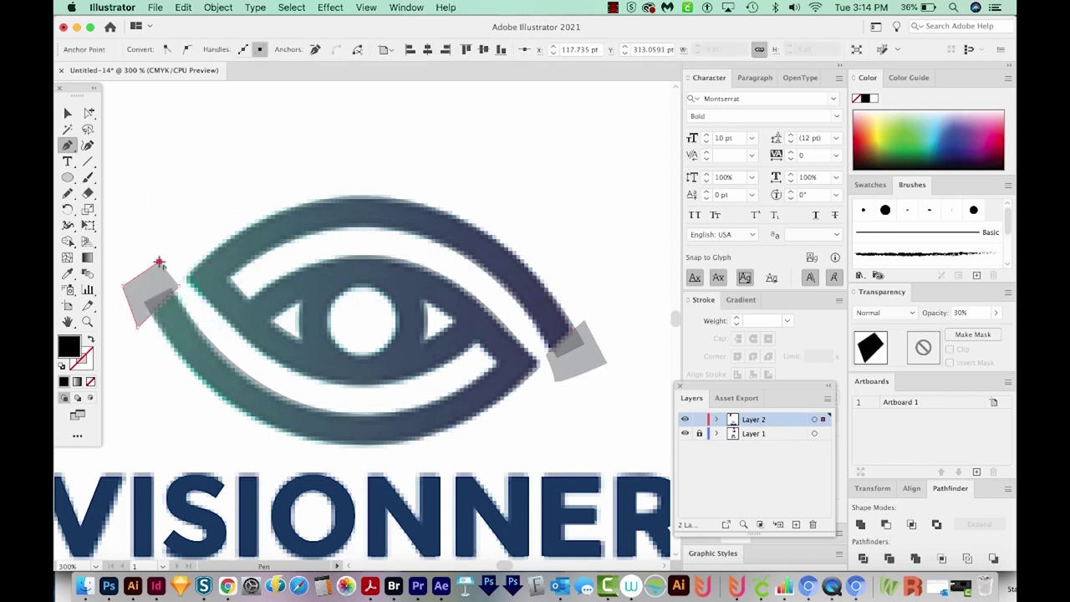
click(178, 286)
Remove both four-sided shapes and the eyelid tips they overlap with the Shape Builder tool
key(v)
drag(636, 170, 120, 418)
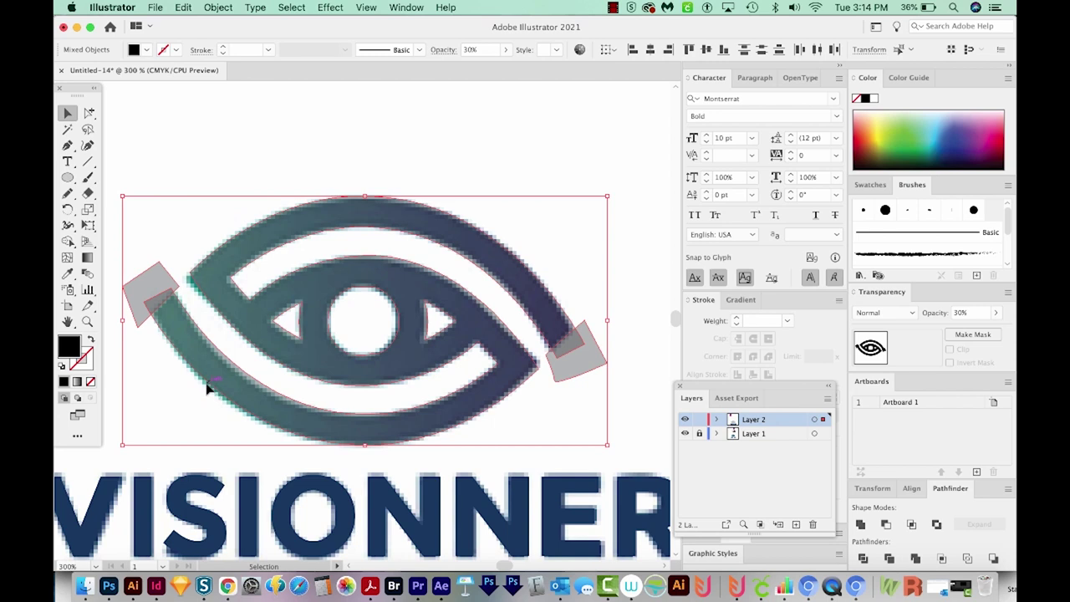
key(shift+m)
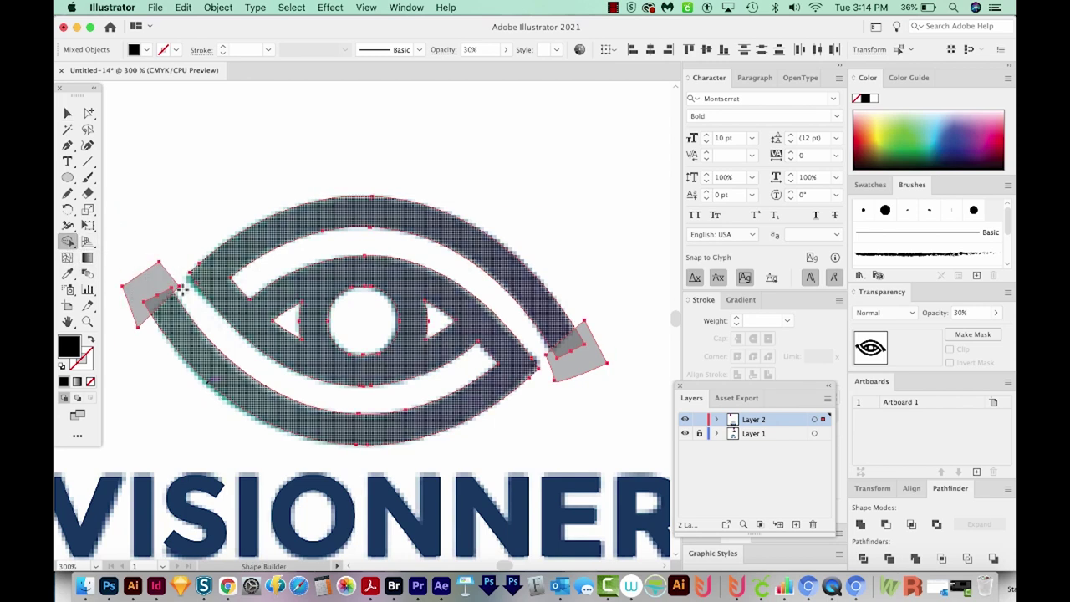
alt+click(153, 301)
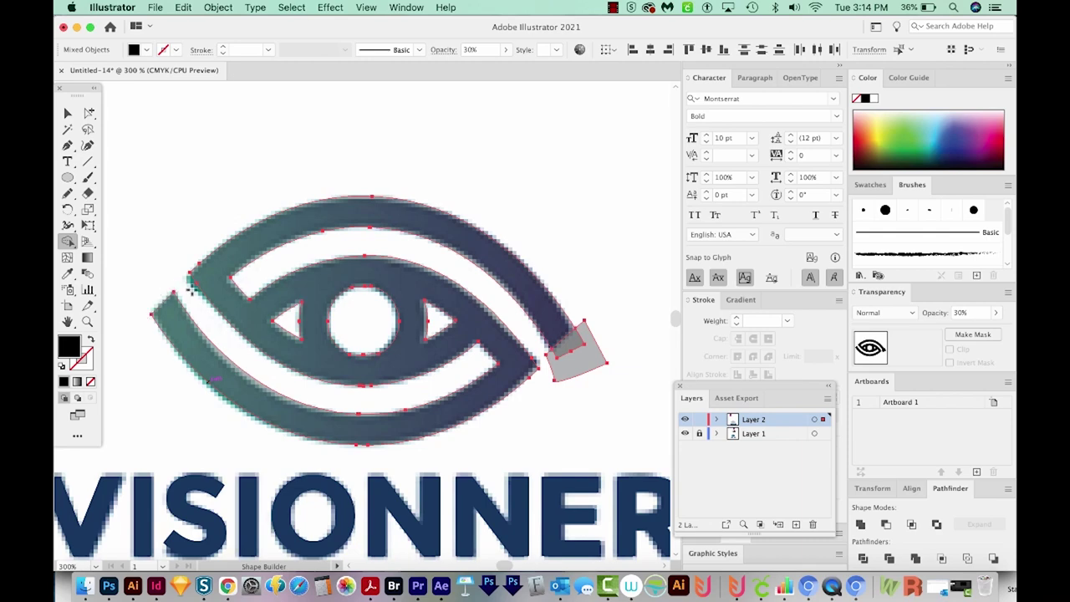
drag(615, 326, 579, 344)
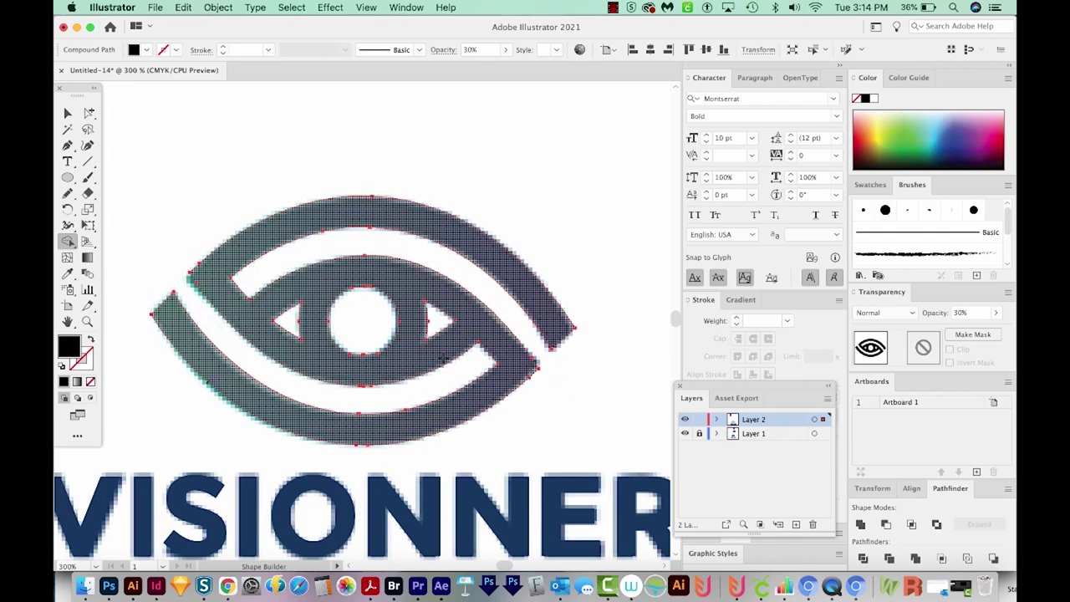
Set the eye's opacity to 100% and move it directly beside the reference eye
click(470, 49)
text(100)
key(Return)
key(v)
key(super+minus)
key(super+minus)
drag(347, 291, 557, 279)
scroll(502, 360, right, 2)
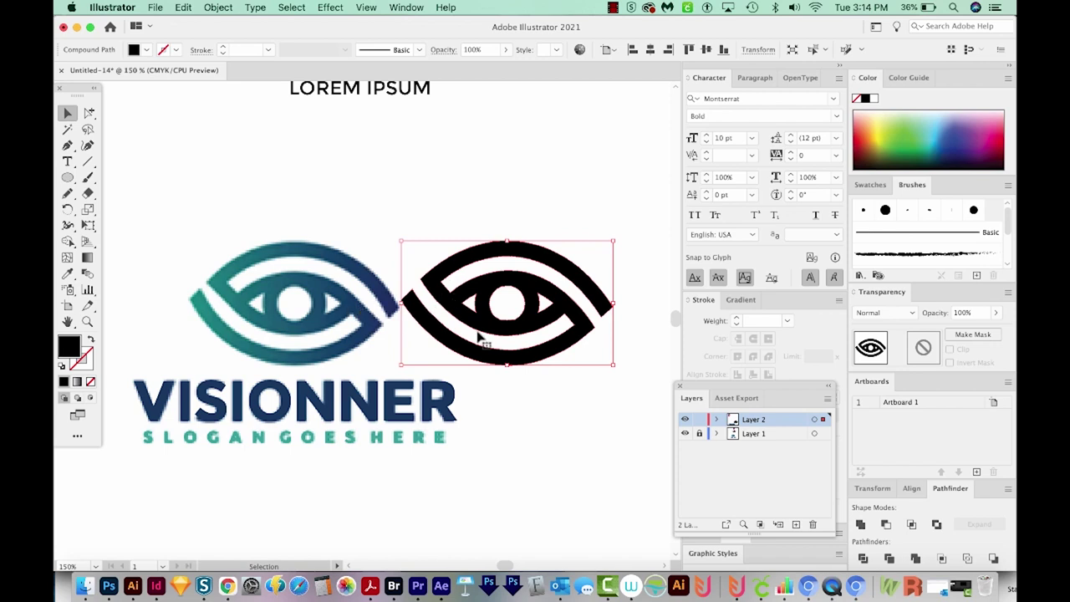
Fill the eye with the white-to-black linear gradient using the Gradient tool
click(407, 7)
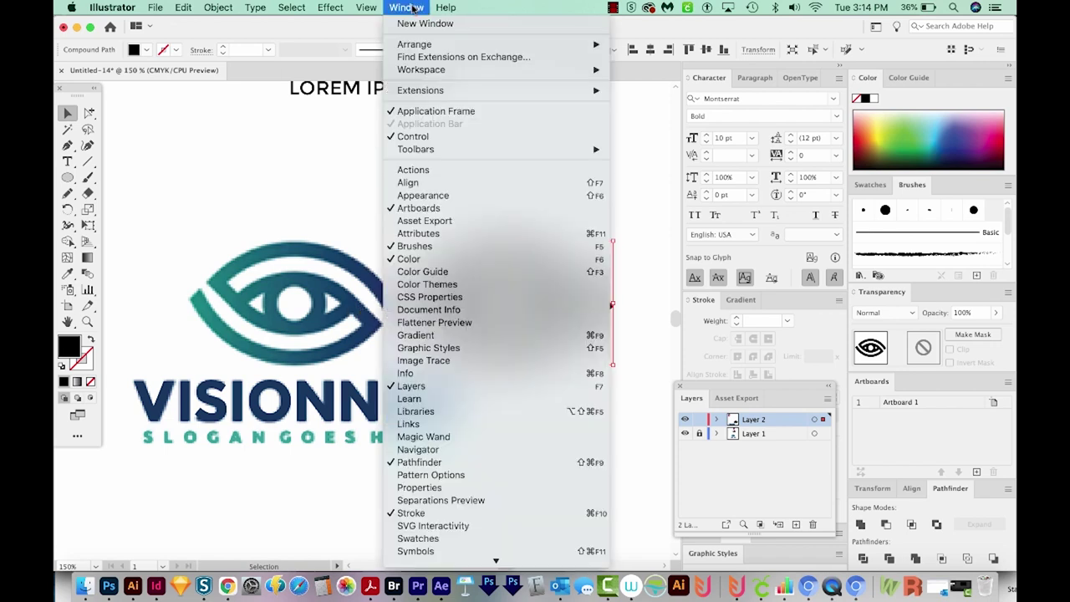
click(415, 334)
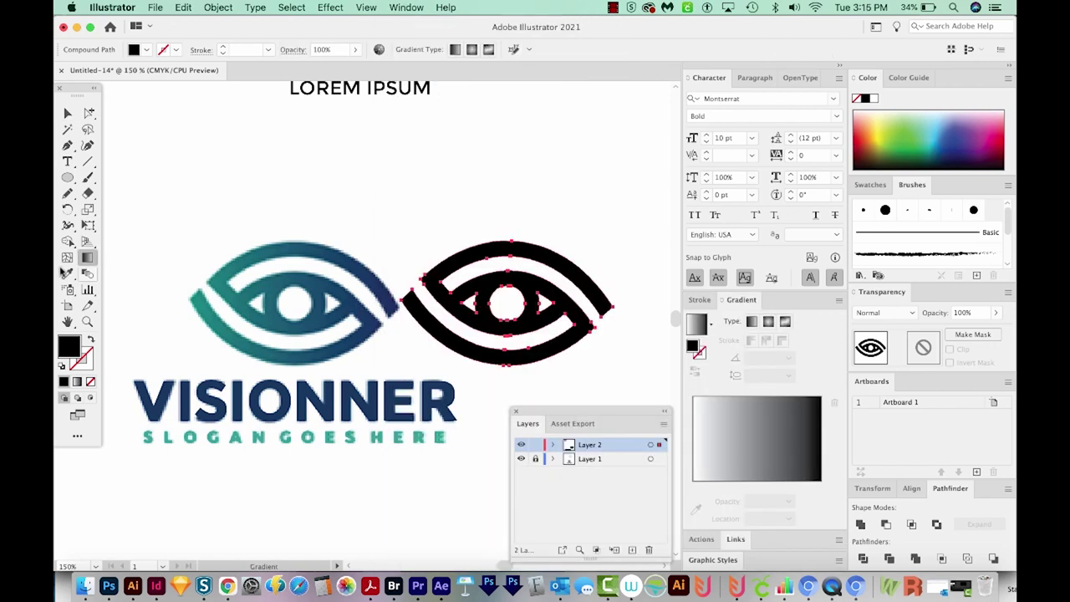
click(86, 259)
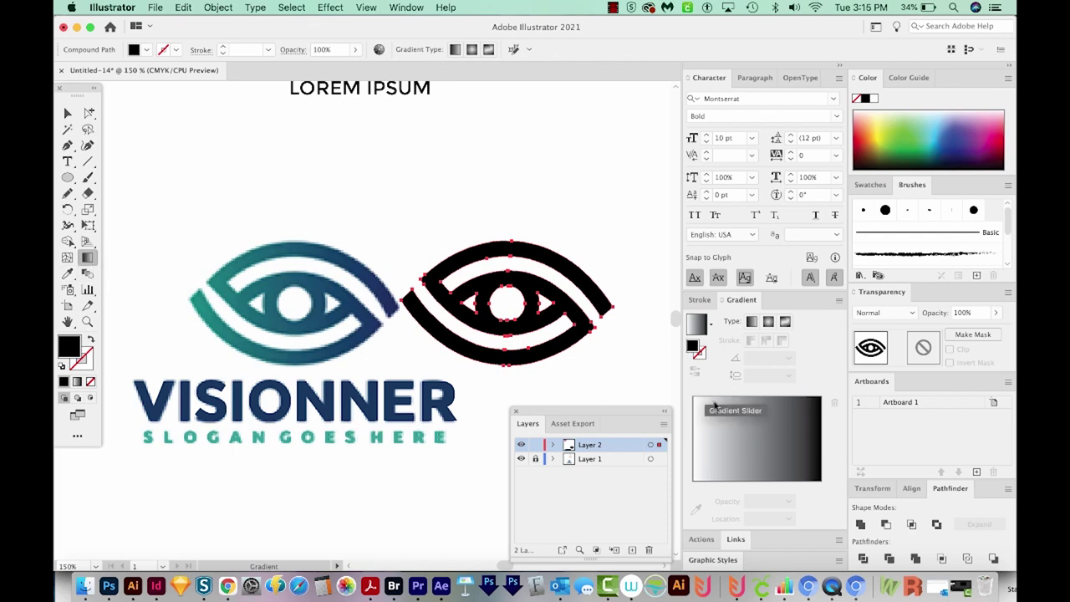
click(760, 435)
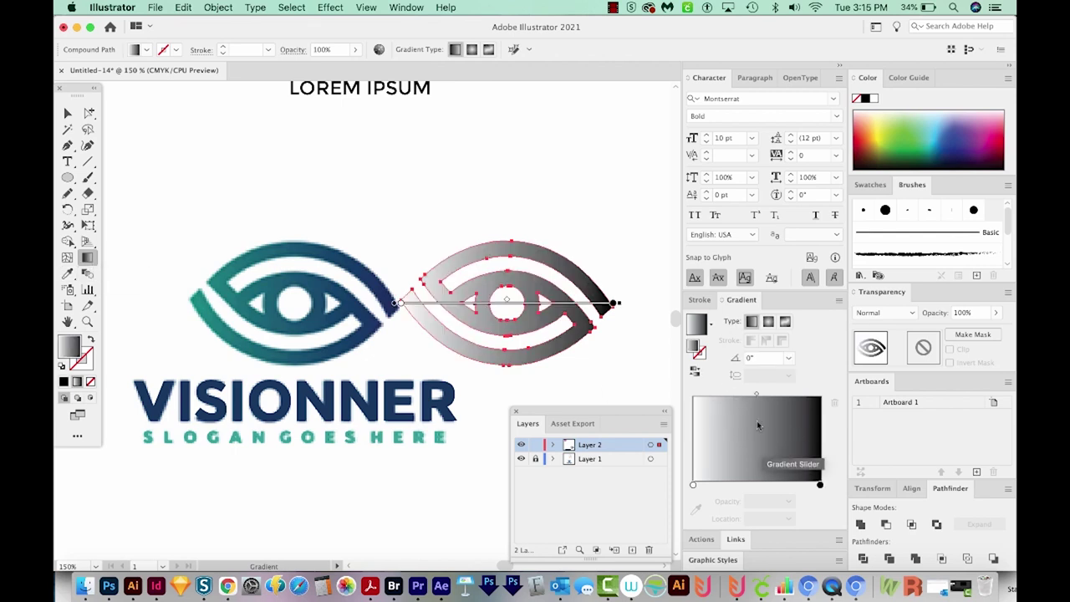
Recolour the eye's gradient with the navy sampled from VISIONNER and the teal sampled from the slogan, reversing it to run teal to navy
double_click(400, 304)
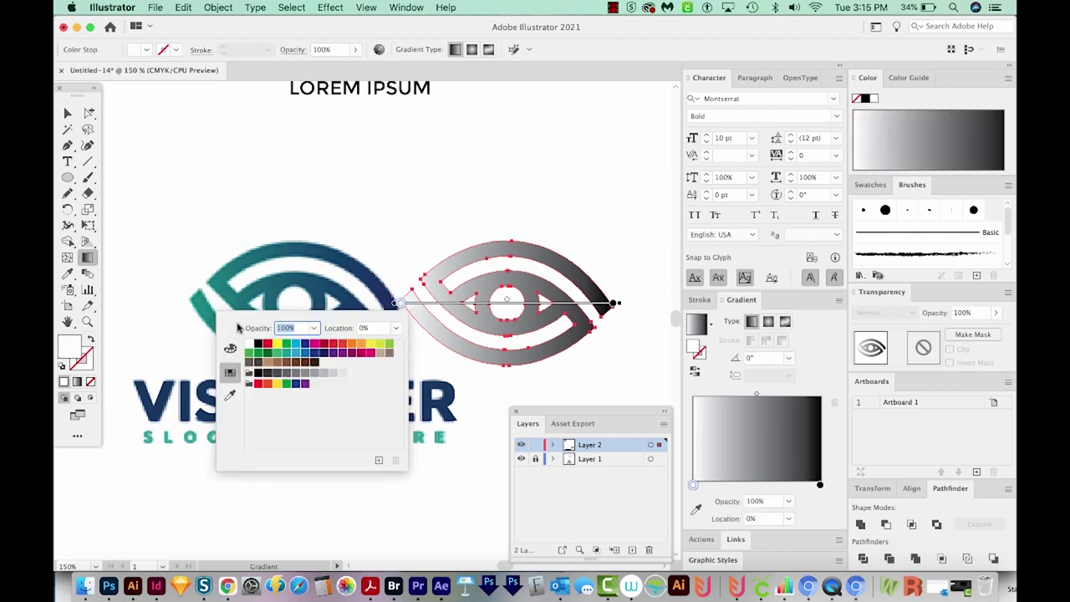
click(230, 398)
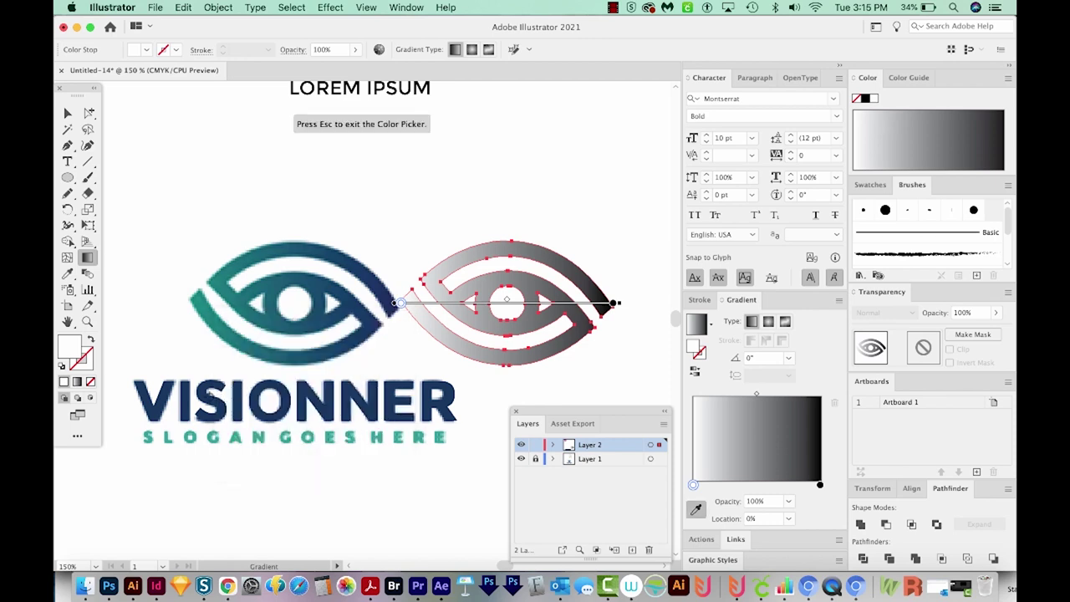
click(251, 403)
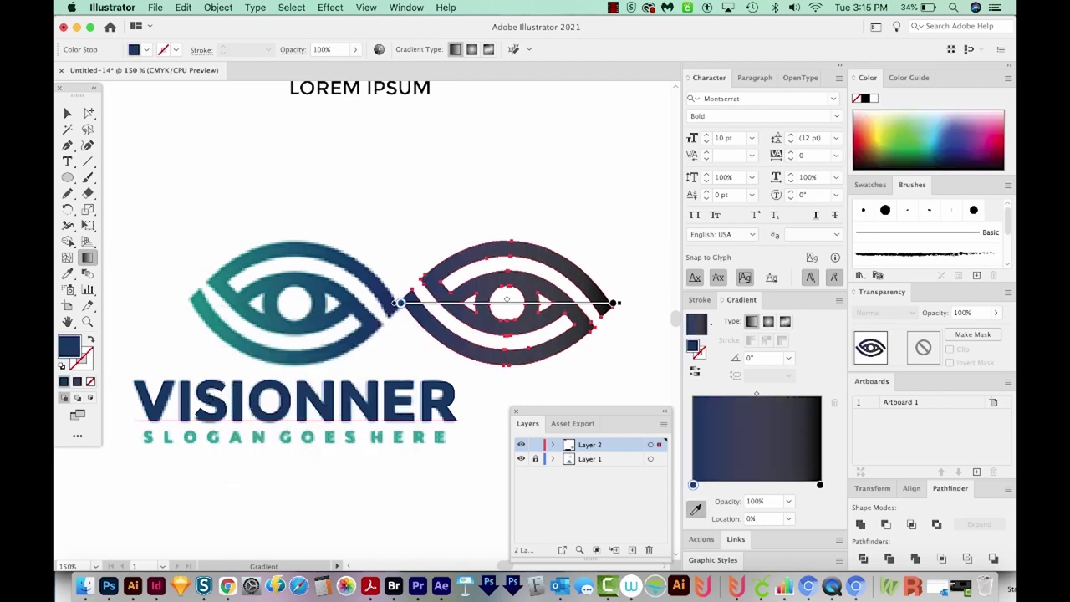
double_click(614, 305)
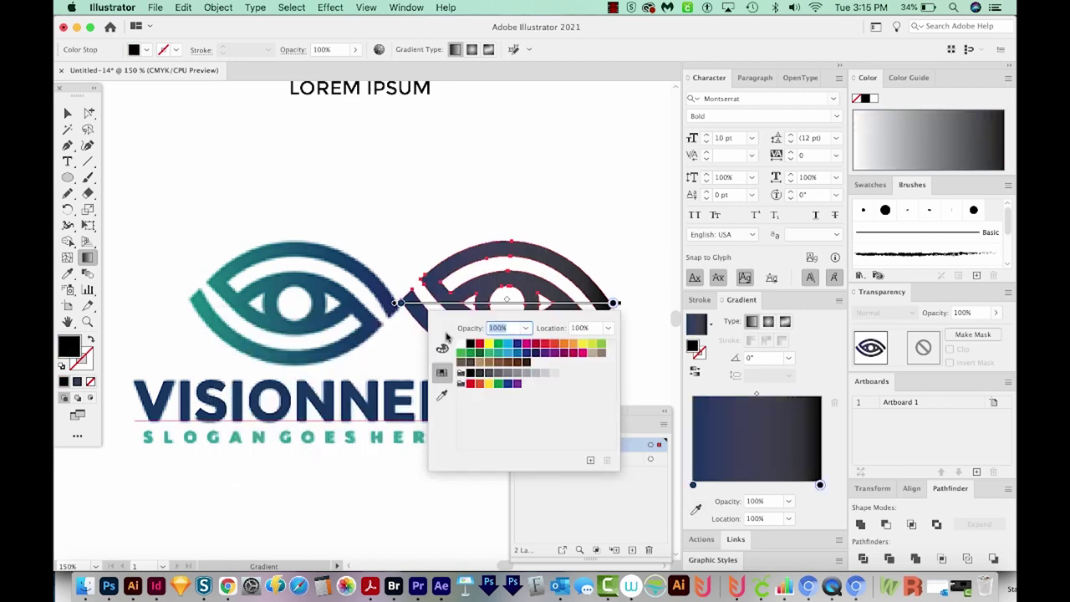
click(441, 394)
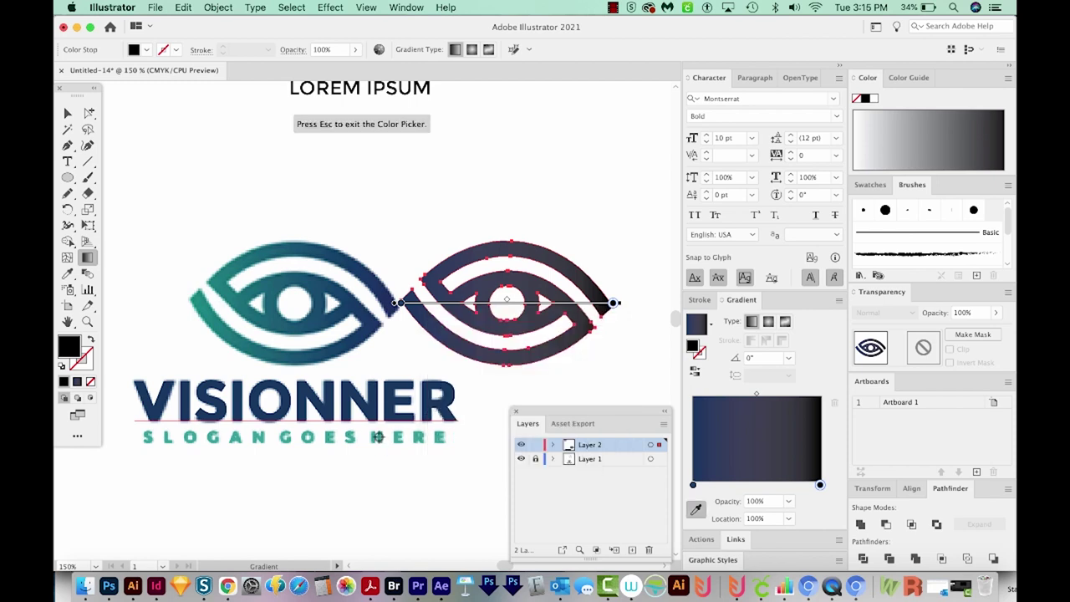
click(378, 437)
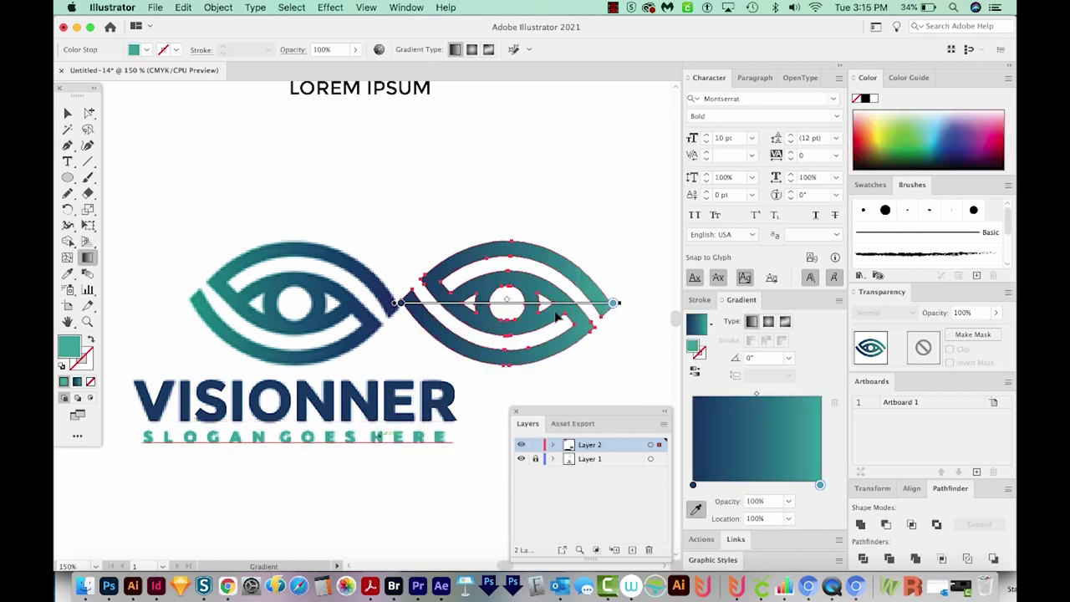
click(695, 374)
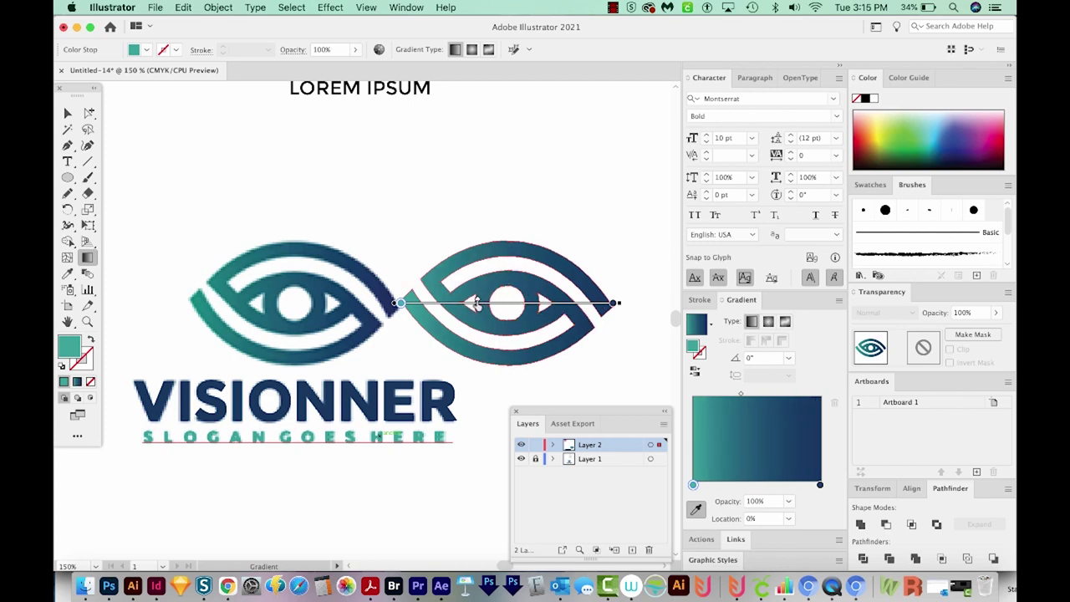
Move the gradient eye onto the reference eye above VISIONNER and hide Layer 1 to show only the redrawn logo
click(68, 113)
drag(599, 316, 378, 325)
drag(462, 368, 546, 392)
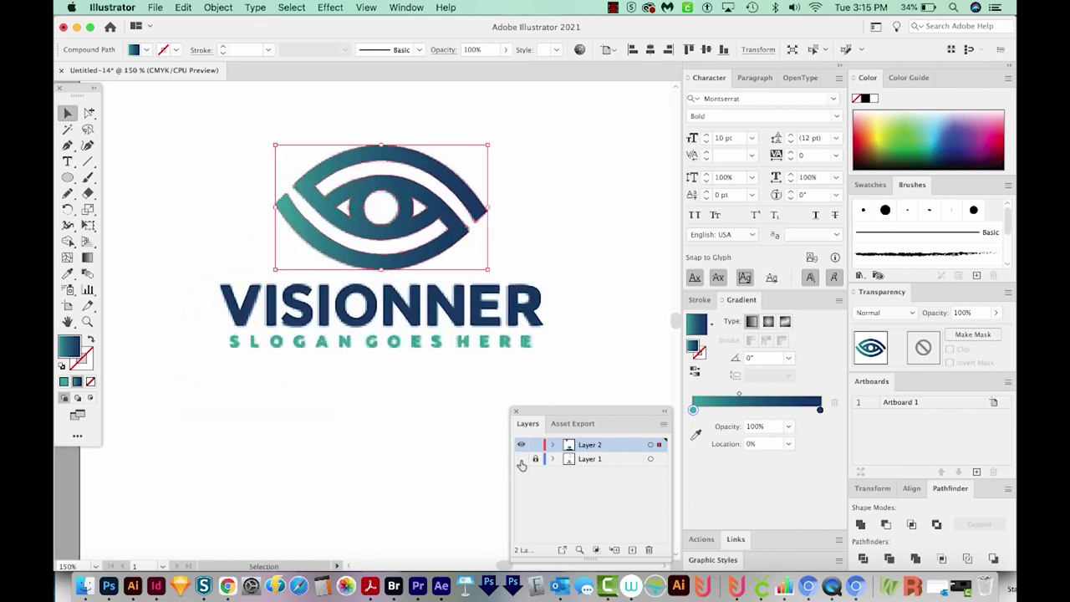
drag(454, 390, 396, 411)
click(406, 454)
drag(406, 454, 373, 465)
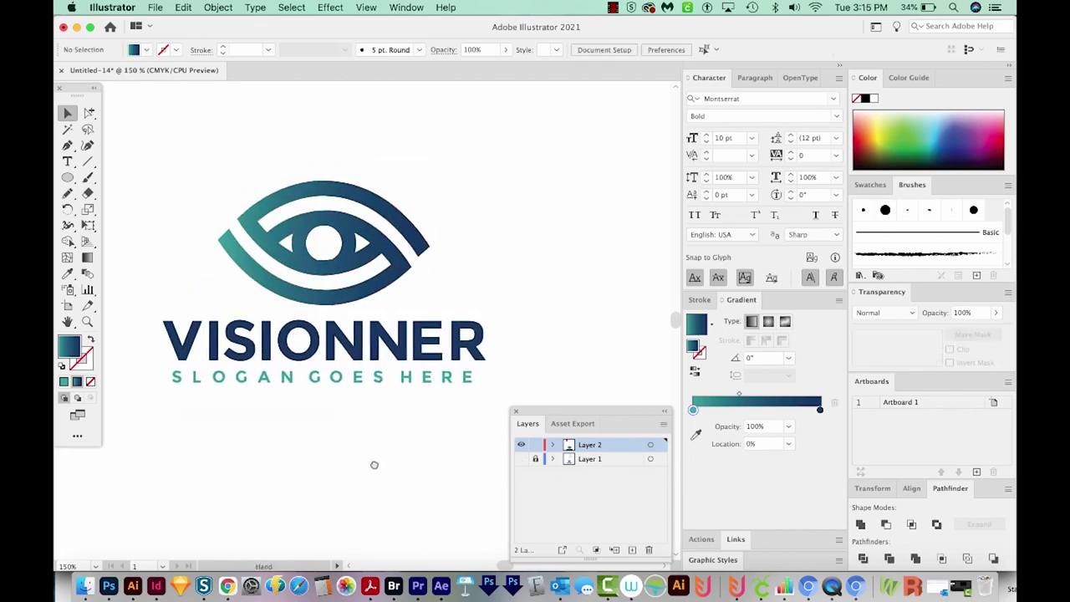
Show and unlock Layer 1 and move the VISIONNER reference image beside the redrawn logo for comparison
key(super+minus)
key(super+minus)
key(super+minus)
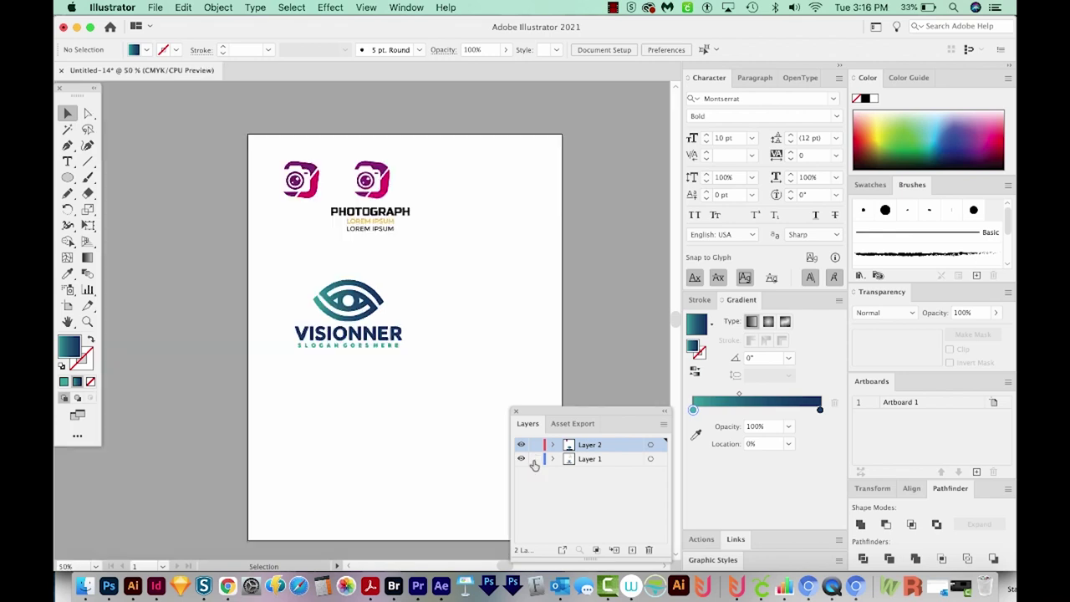
drag(396, 316, 534, 316)
key(z)
drag(306, 406, 438, 341)
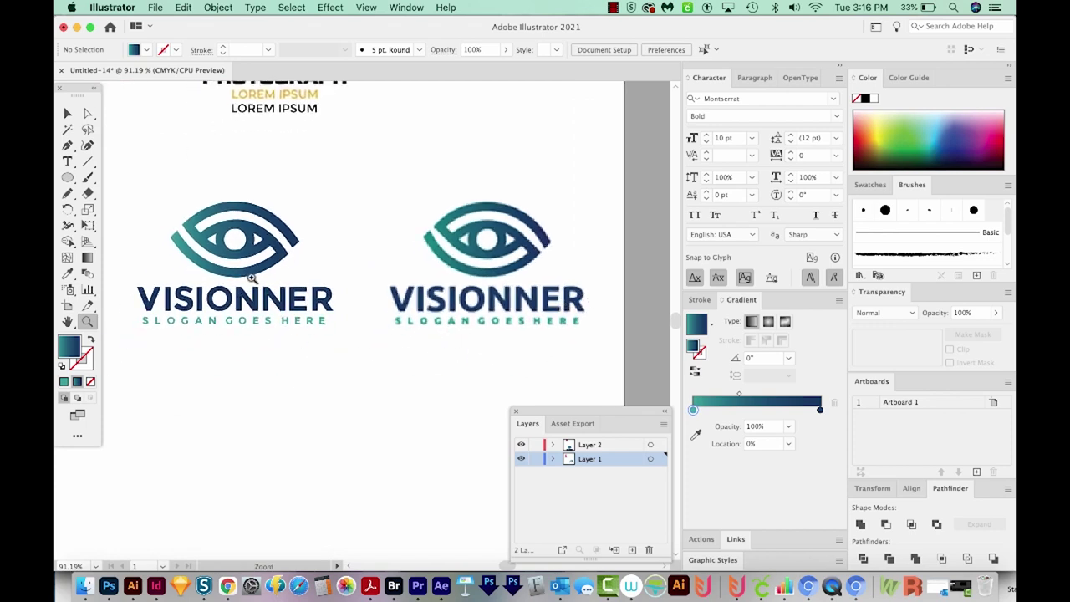
key(super+minus)
key(super+minus)
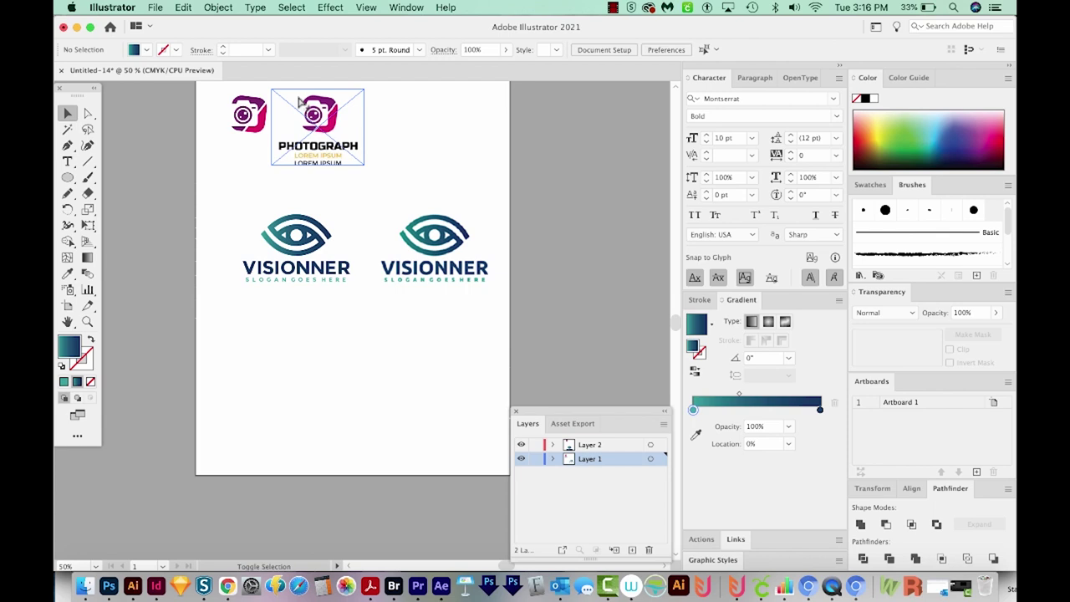
Place the House PNG as a linked image in the empty area below the redrawn VISIONNER logo
key(super+shift+p)
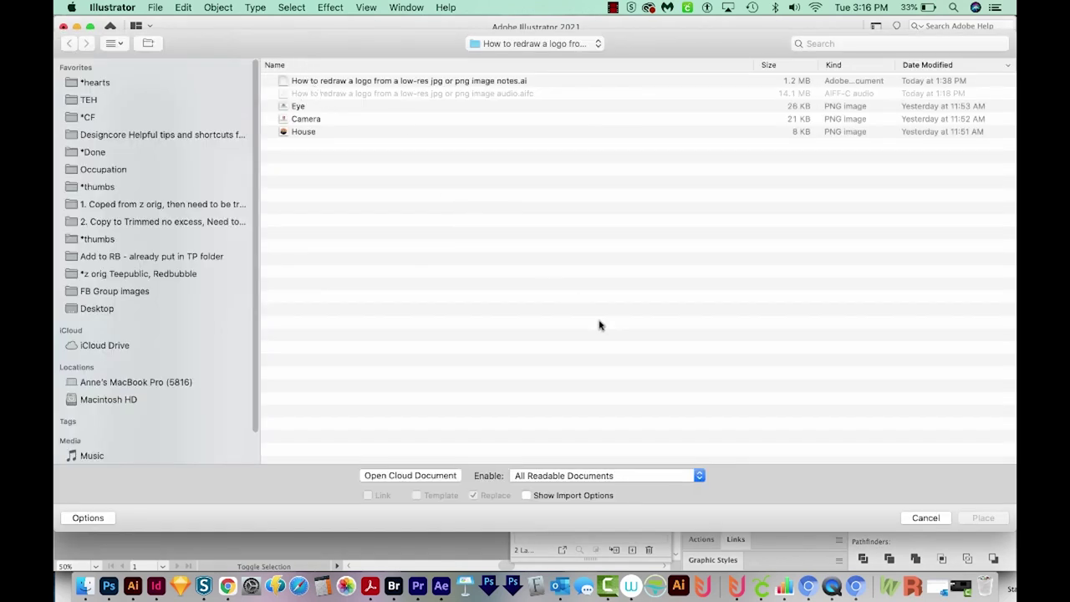
click(304, 132)
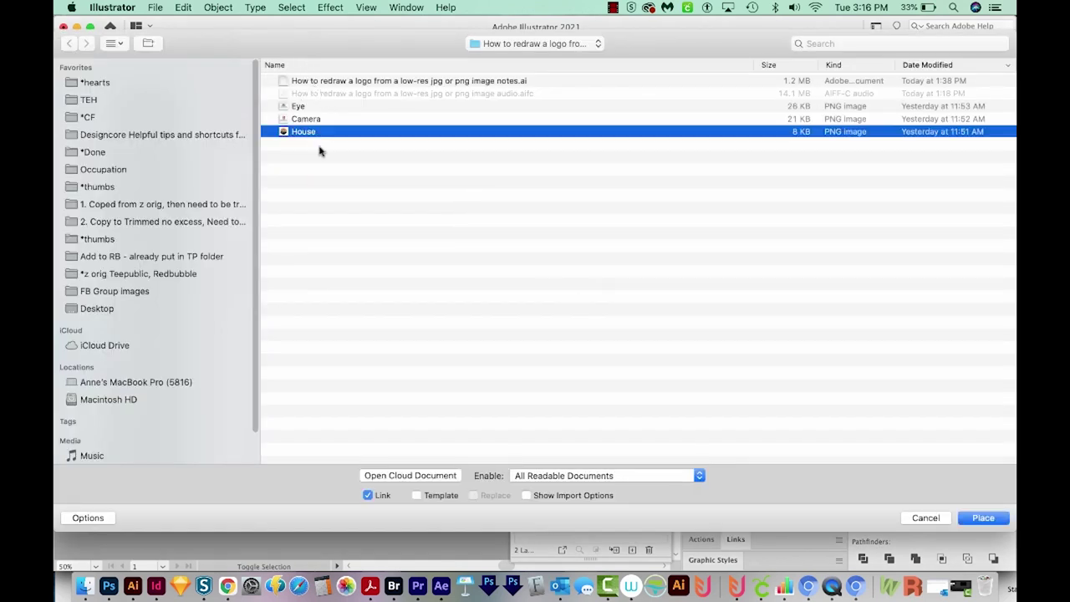
click(984, 518)
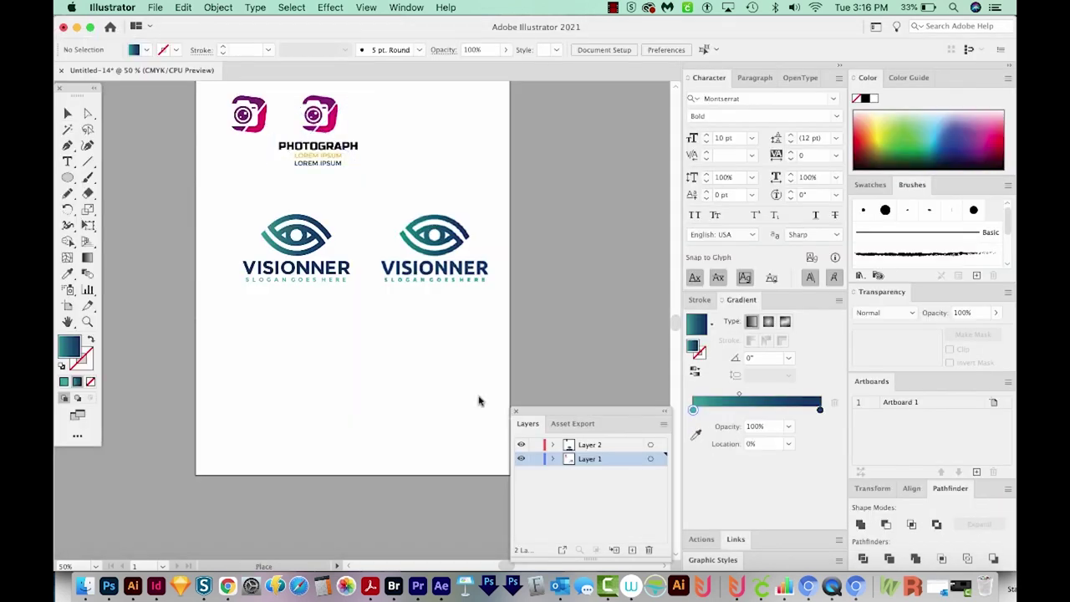
drag(311, 422, 358, 464)
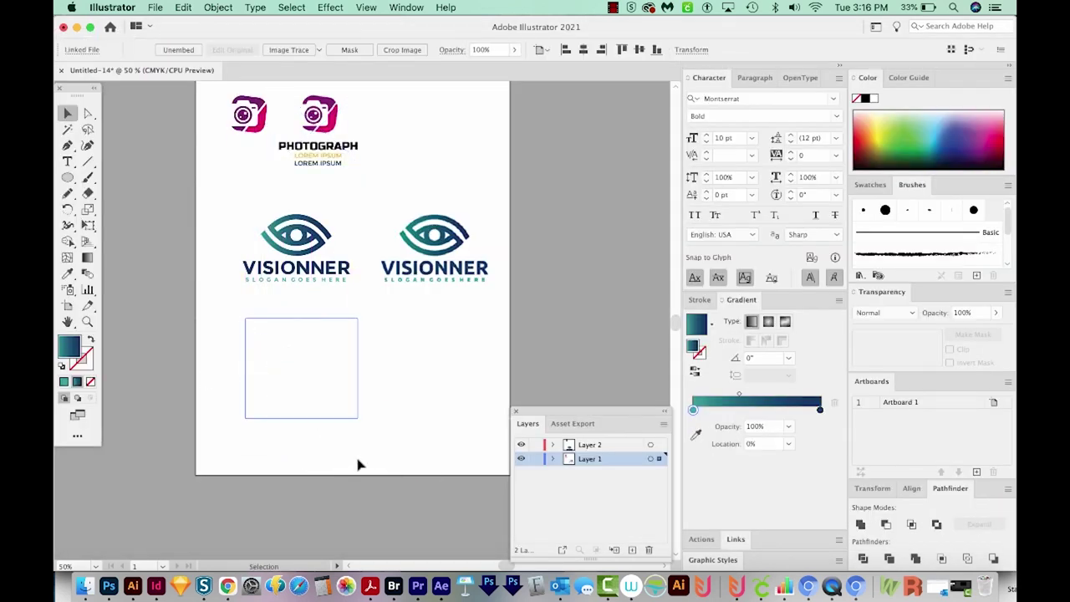
key(z)
scroll(300, 503, up, 2)
drag(262, 446, 382, 449)
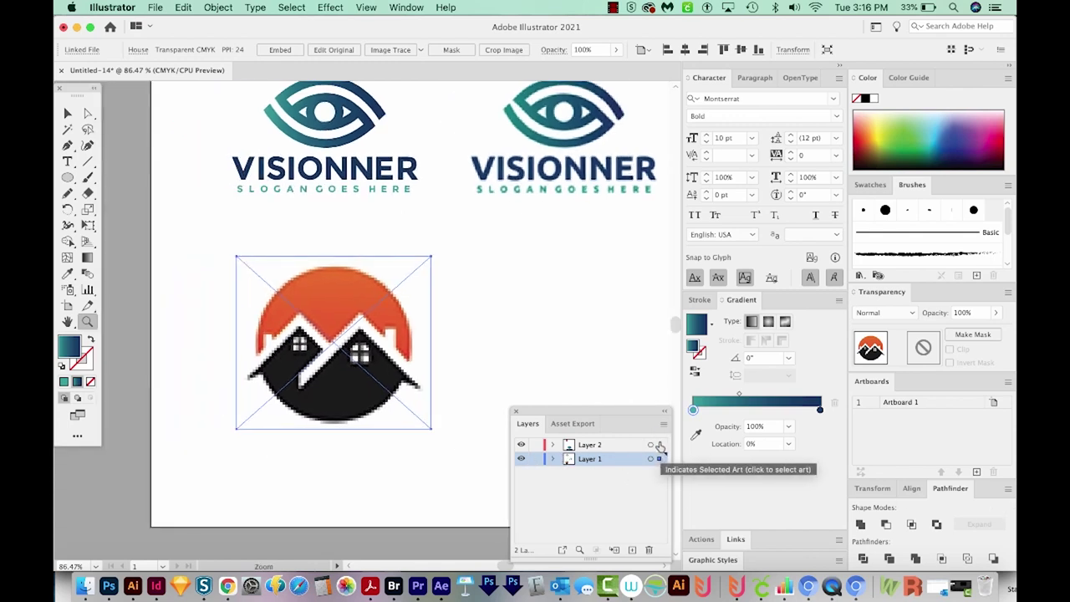
Lock Layer 1 and draw a circle on Layer 2 from the centre of the house logo, matching the reference's round shape
click(535, 459)
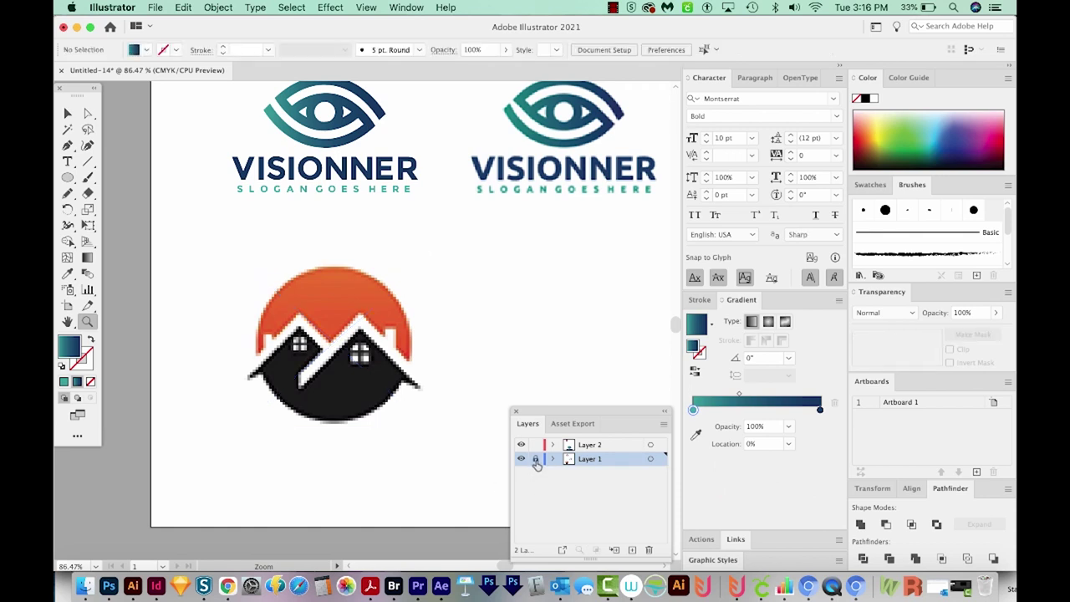
click(606, 445)
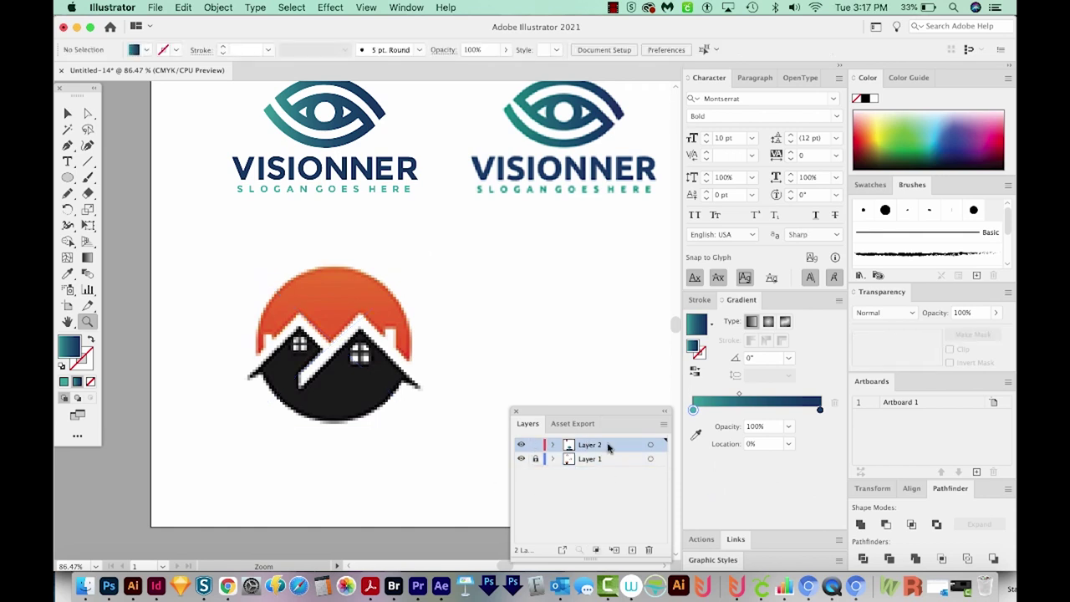
key(l)
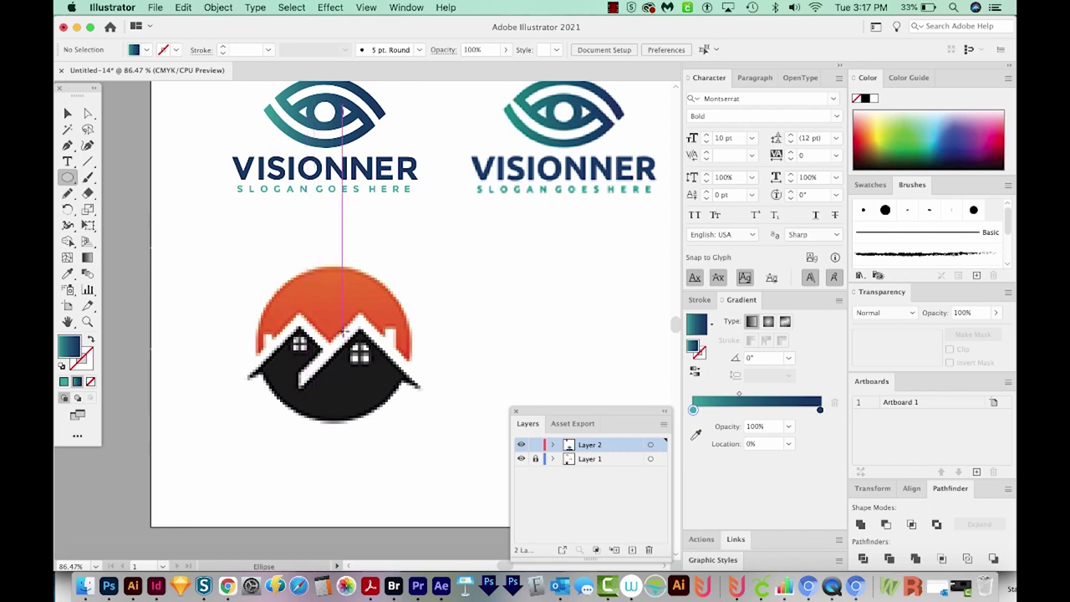
drag(335, 339, 396, 416)
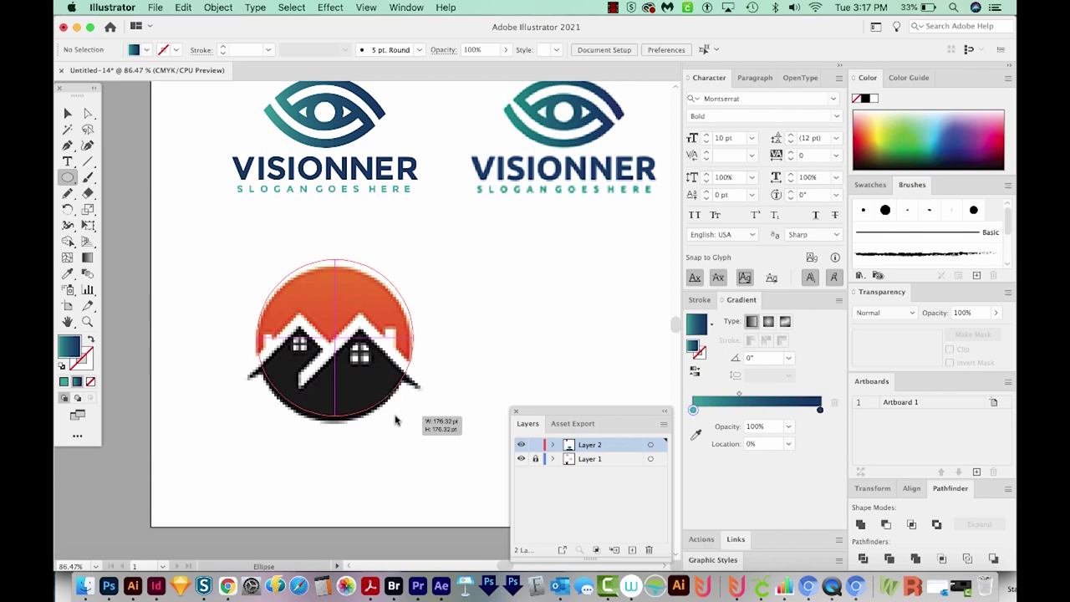
drag(395, 416, 395, 416)
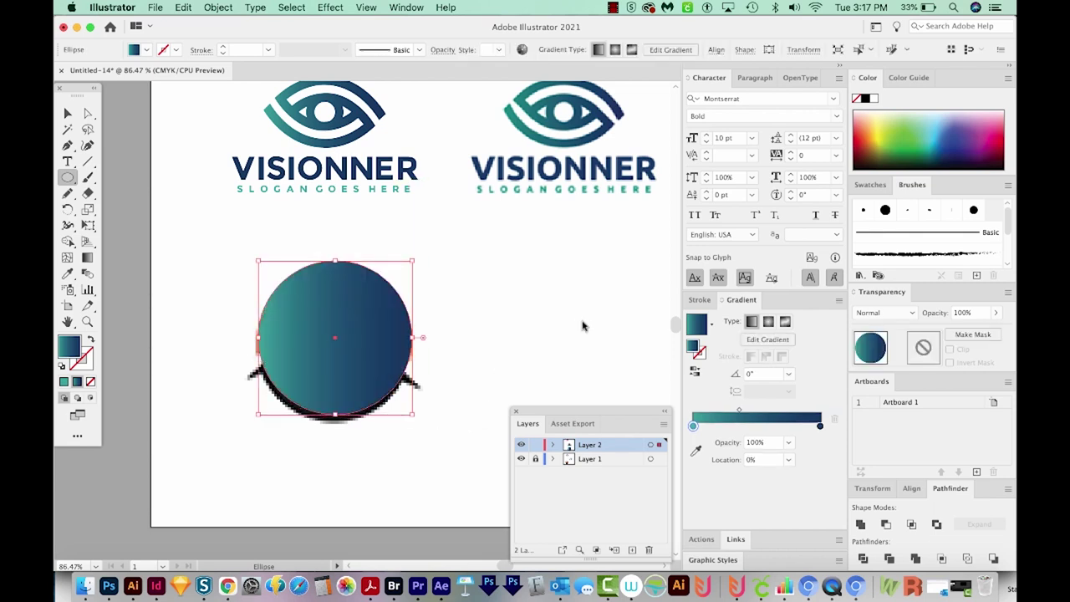
Give the circle no fill and a 1 pt black stroke, and nudge it into alignment with the reference's round outline
key(d)
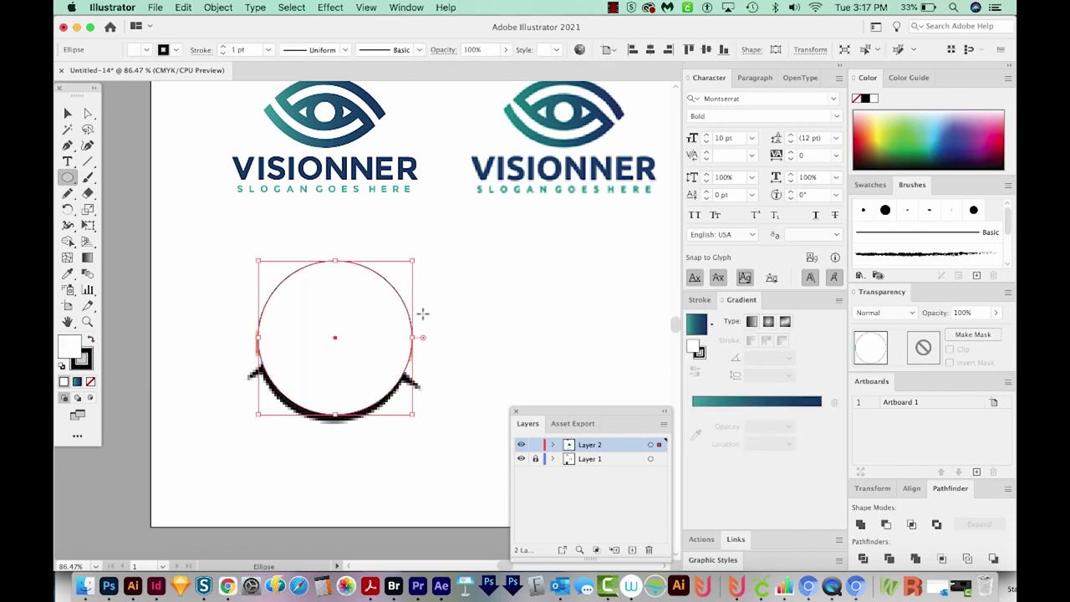
click(87, 368)
click(67, 342)
click(91, 382)
key(v)
key(Down)
key(Down)
key(Down)
key(Down)
key(Down)
key(Down)
key(Down)
key(Down)
key(Down)
key(Down)
key(Down)
key(Down)
key(Down)
key(Down)
key(Down)
key(Down)
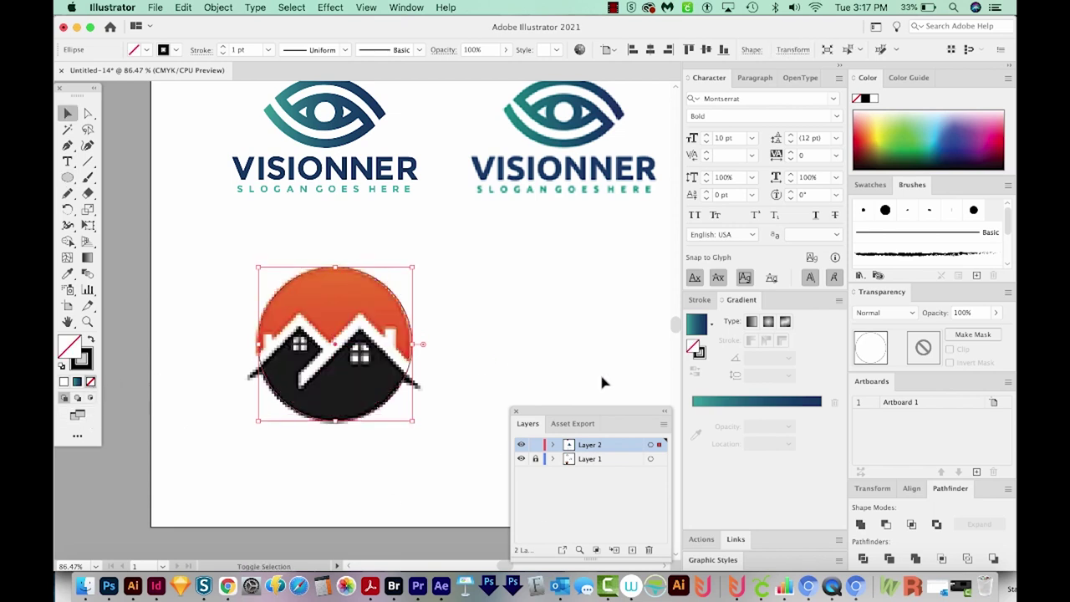
key(Up)
key(Up)
key(Up)
key(Up)
key(Up)
key(Up)
key(Up)
key(Left)
key(Left)
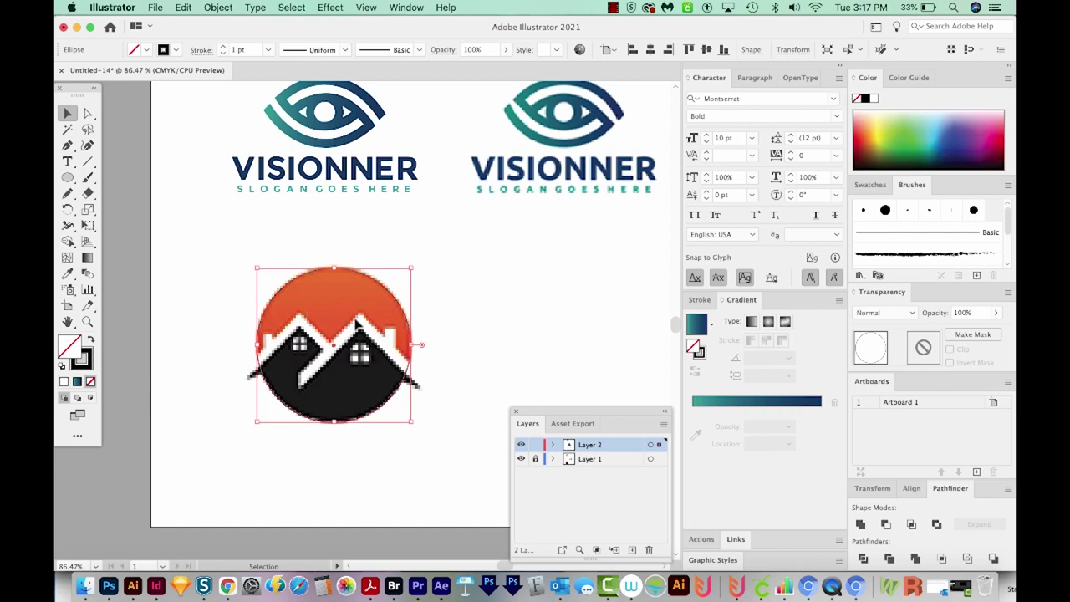
Fill the circle with the orange sampled from the house reference and hide it to expose the reference
key(i)
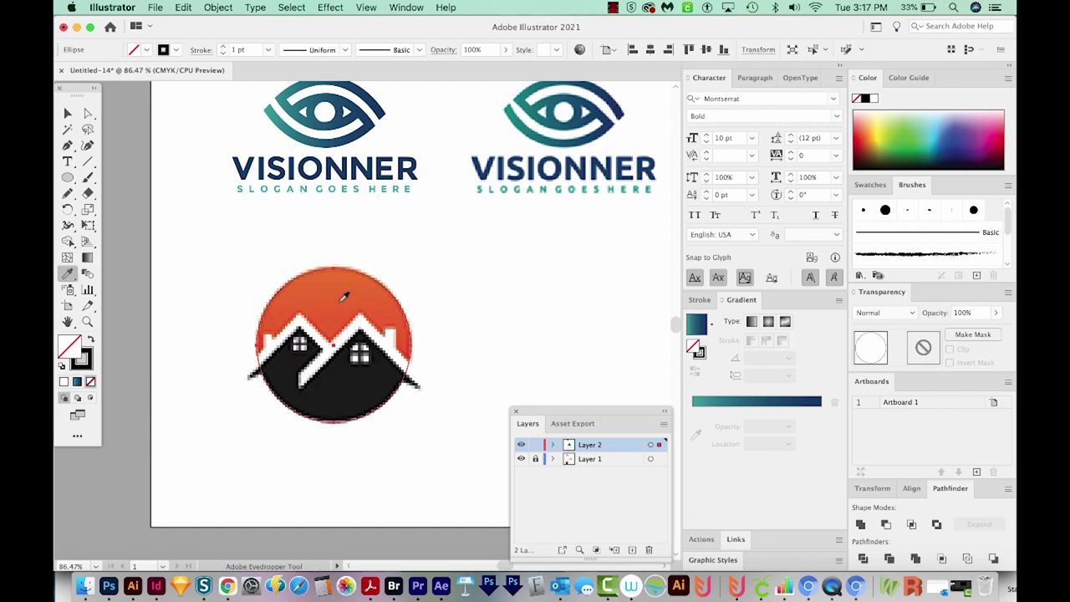
click(335, 304)
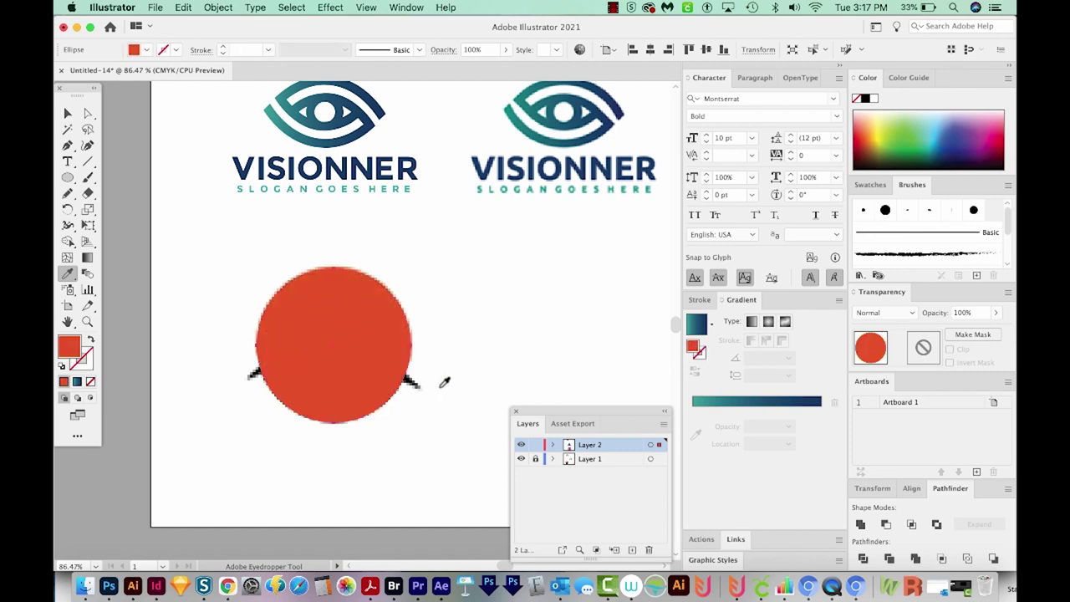
key(v)
key(ctrl+z)
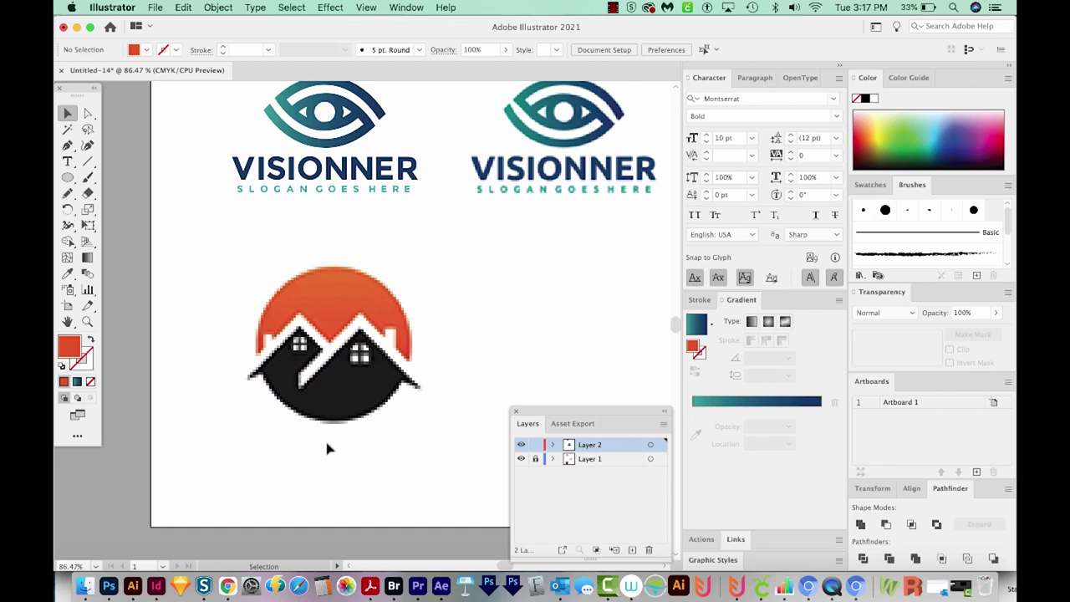
Trace the inner roofline of both houses from eave to eave with the Pen tool and swap the path's orange fill to its stroke
key(p)
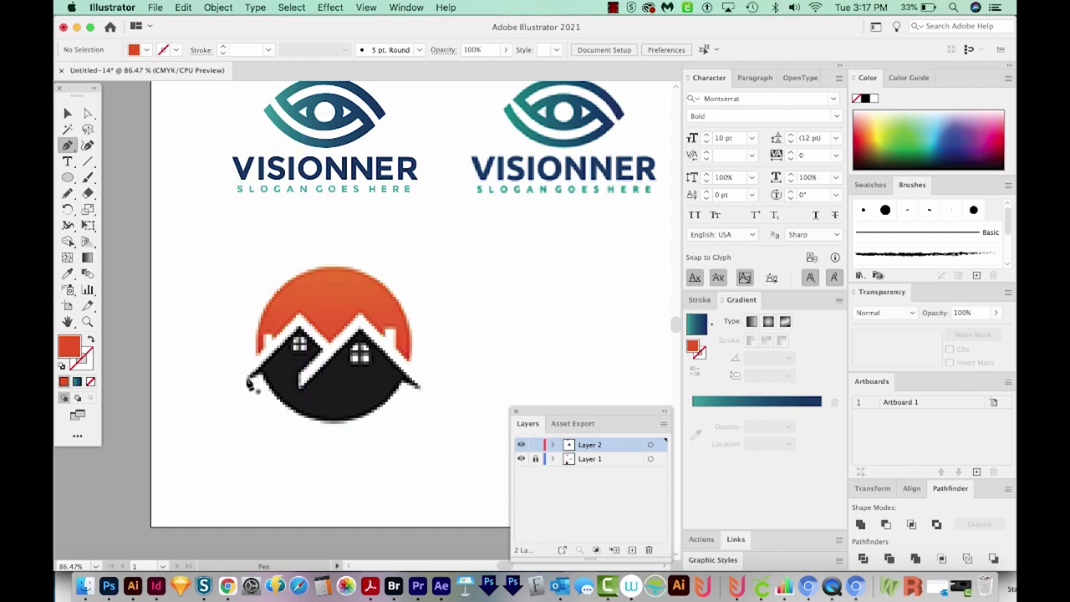
click(247, 379)
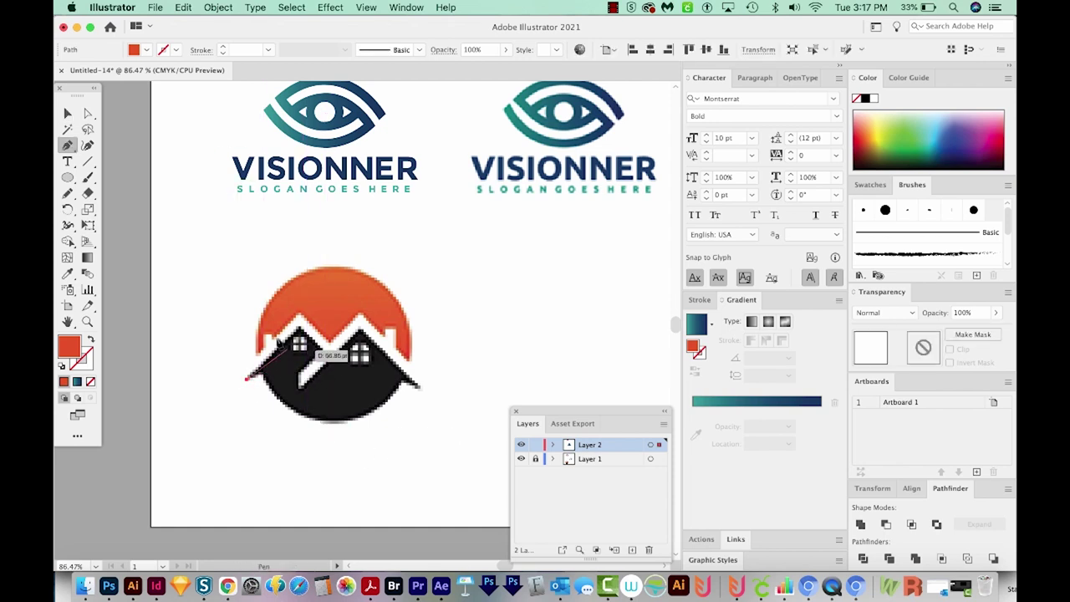
click(298, 321)
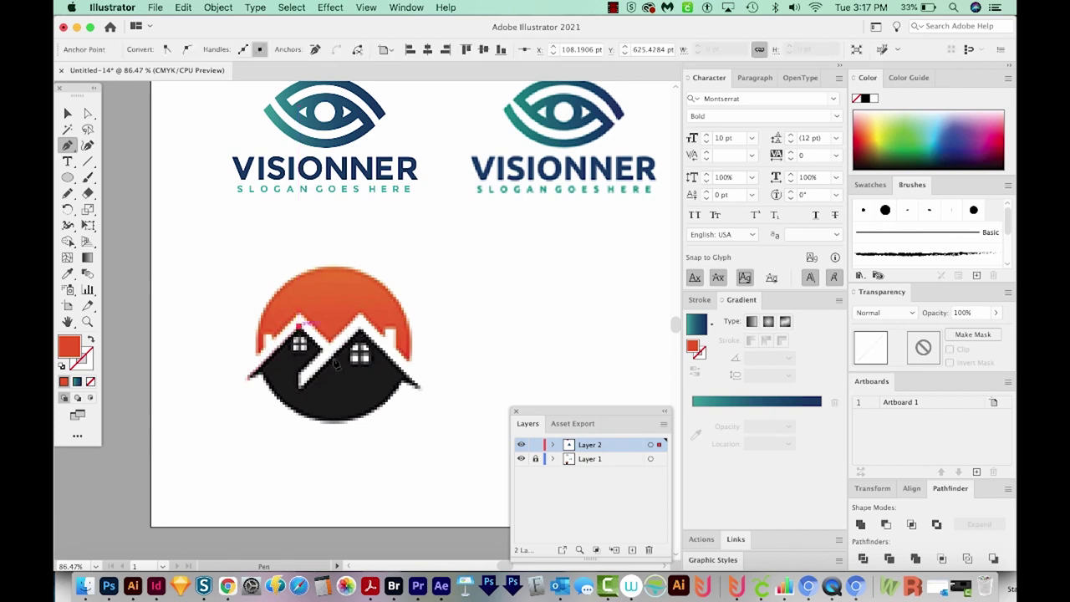
shift+click(300, 386)
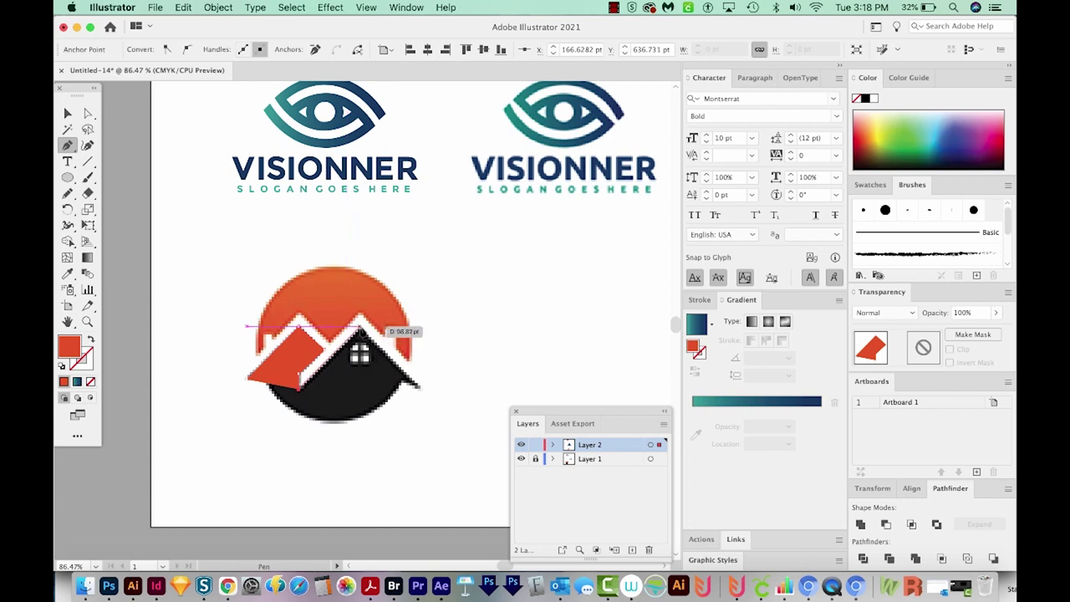
click(360, 333)
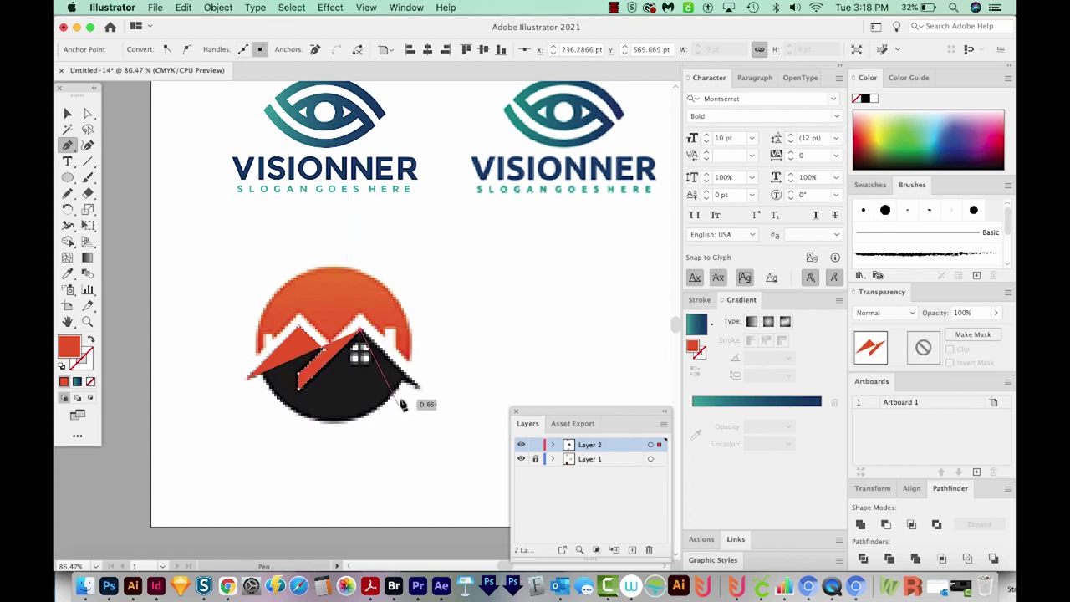
click(422, 388)
key(a)
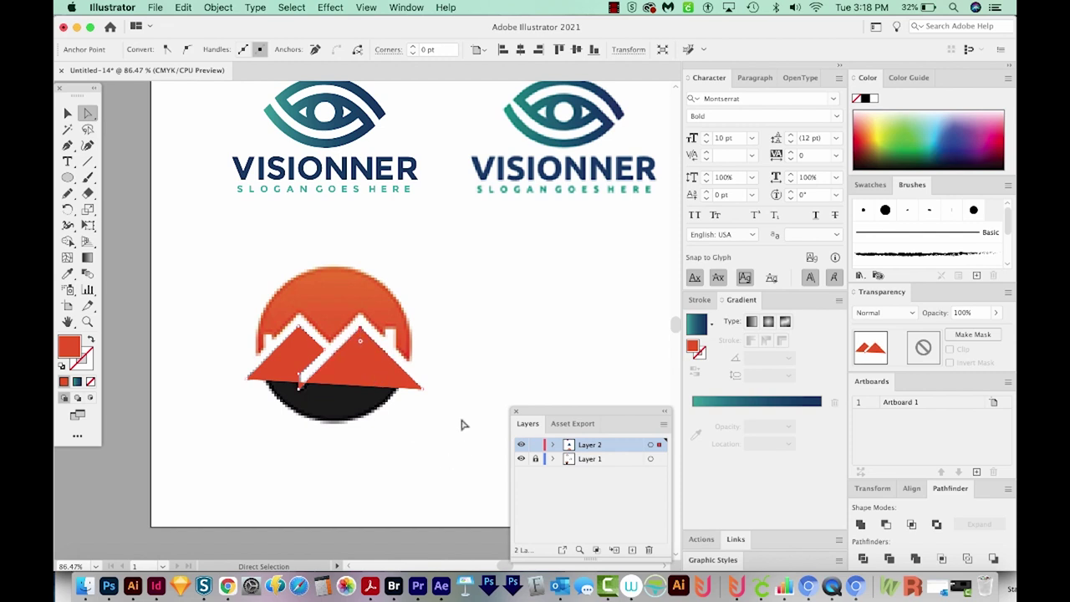
key(shift+x)
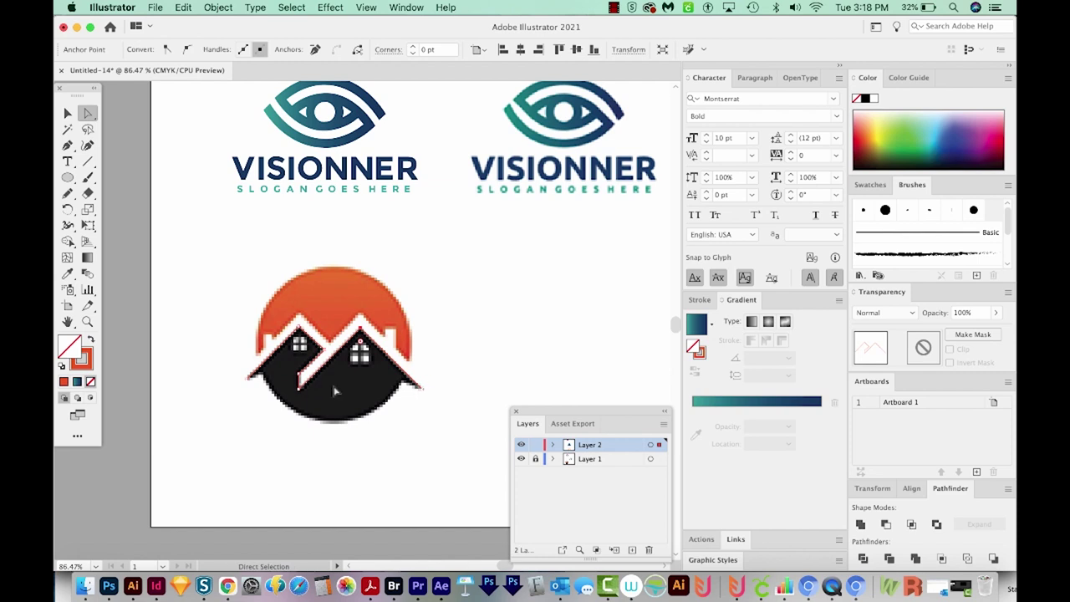
Extend the traced roofline path across the lower part of the houses with the Pen tool, close it at the left eave, and fill it green
key(p)
click(407, 381)
click(322, 407)
click(285, 391)
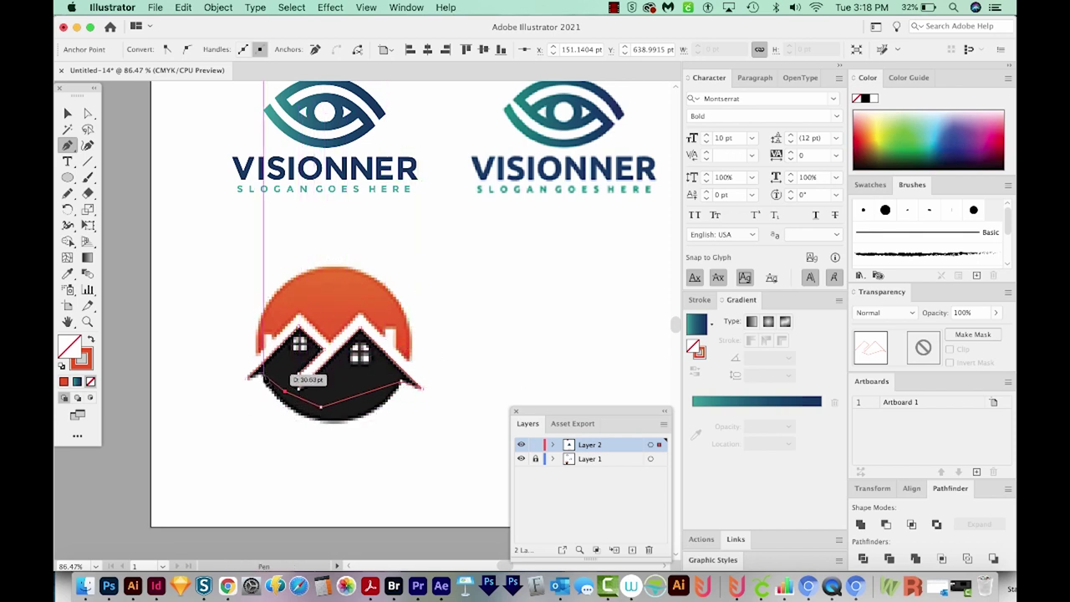
click(248, 380)
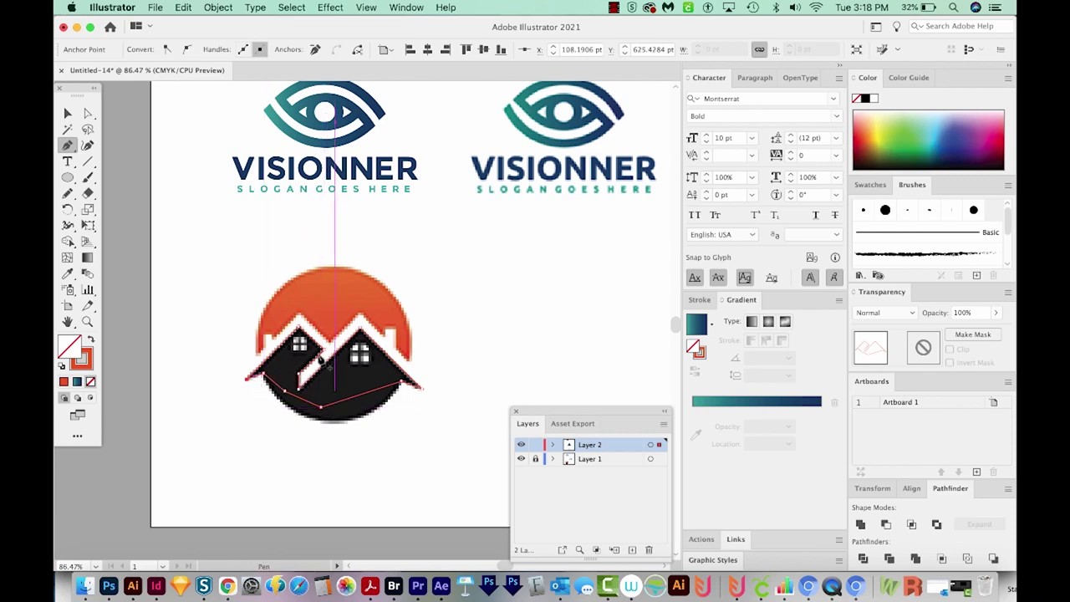
click(914, 133)
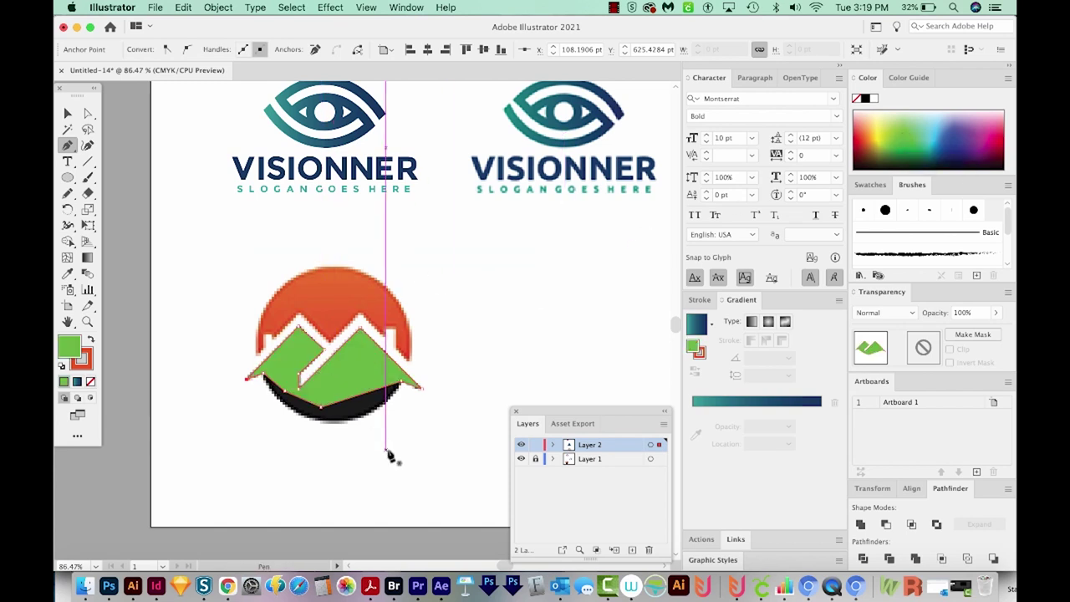
Nudge the anchor at the lower end of the left house's inner roof slope leftward and down to fit the reference edge
key(z)
drag(454, 239, 201, 447)
drag(415, 404, 344, 363)
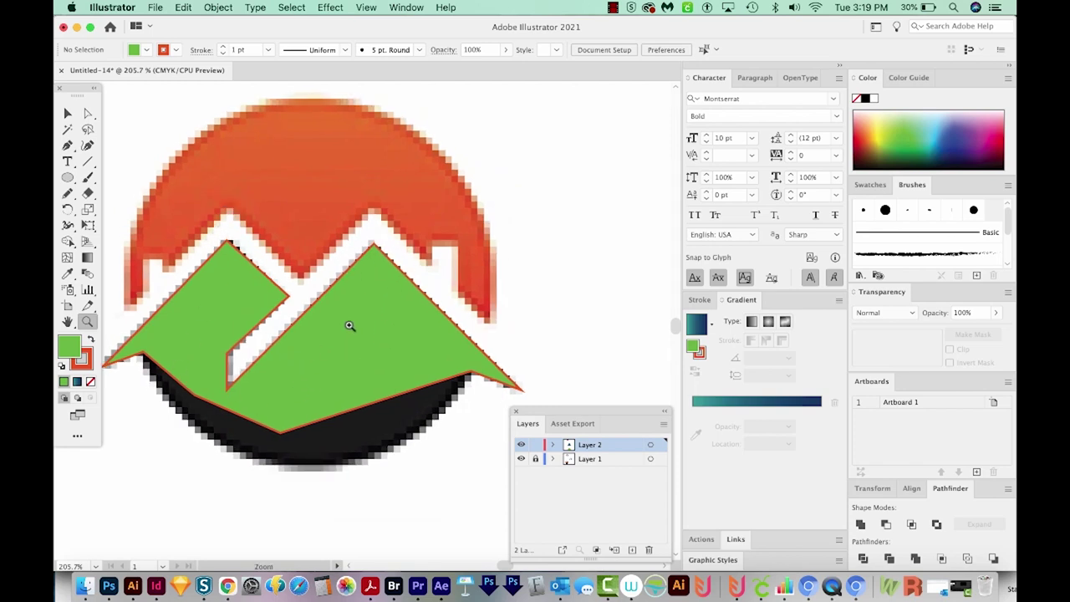
key(a)
click(311, 304)
key(Left)
key(Left)
key(Down)
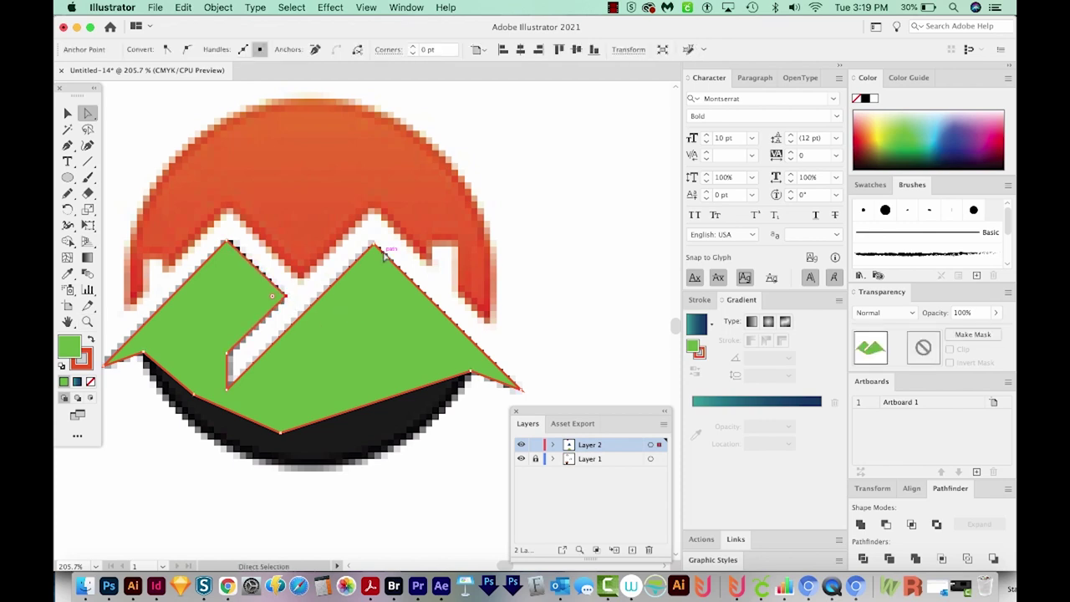
Copy the roof segments at both peaks, hide the green house shape, and paste the copied segments in place
scroll(334, 251, left, 2)
scroll(334, 251, up, 1)
click(247, 243)
click(246, 250)
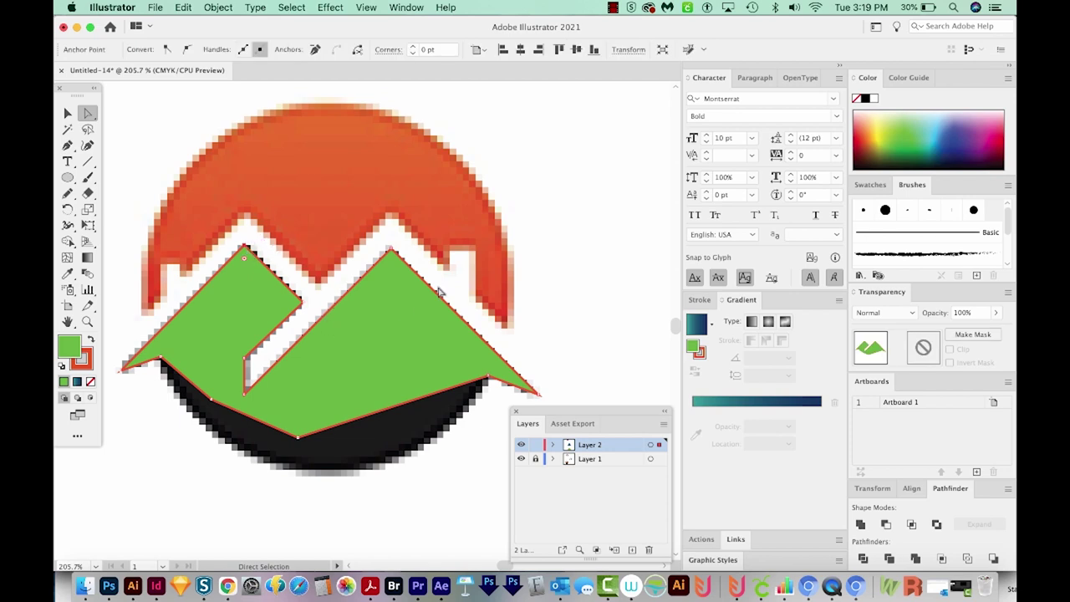
shift+click(395, 255)
key(v)
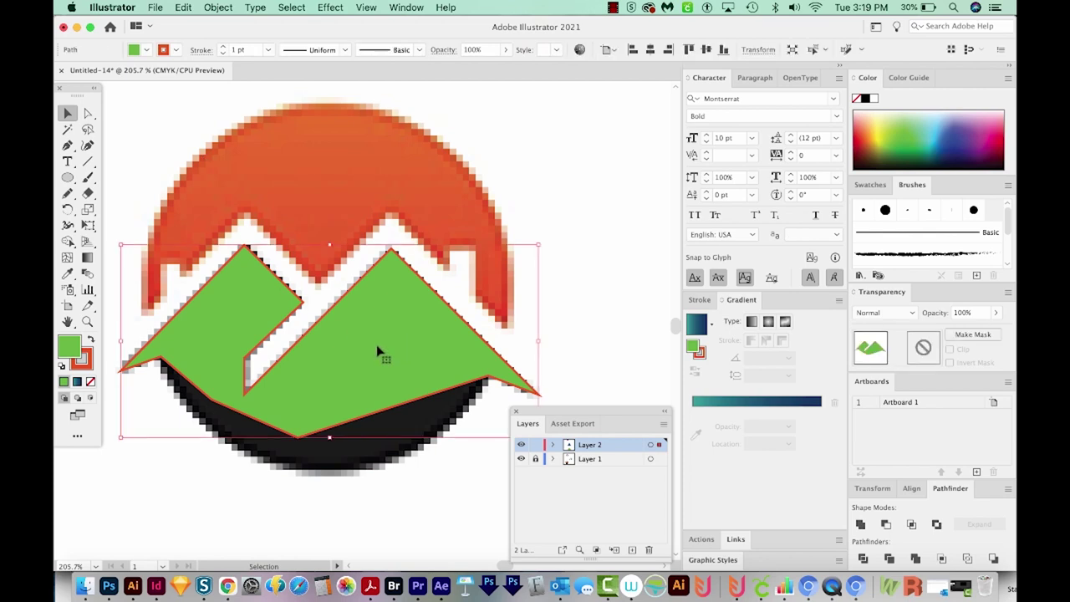
click(217, 7)
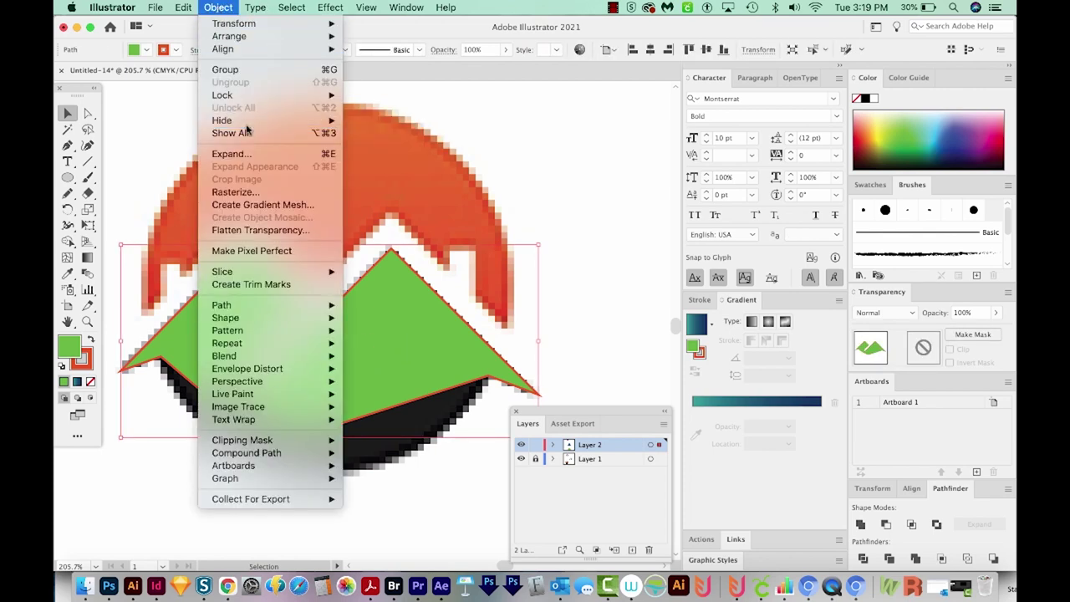
click(368, 120)
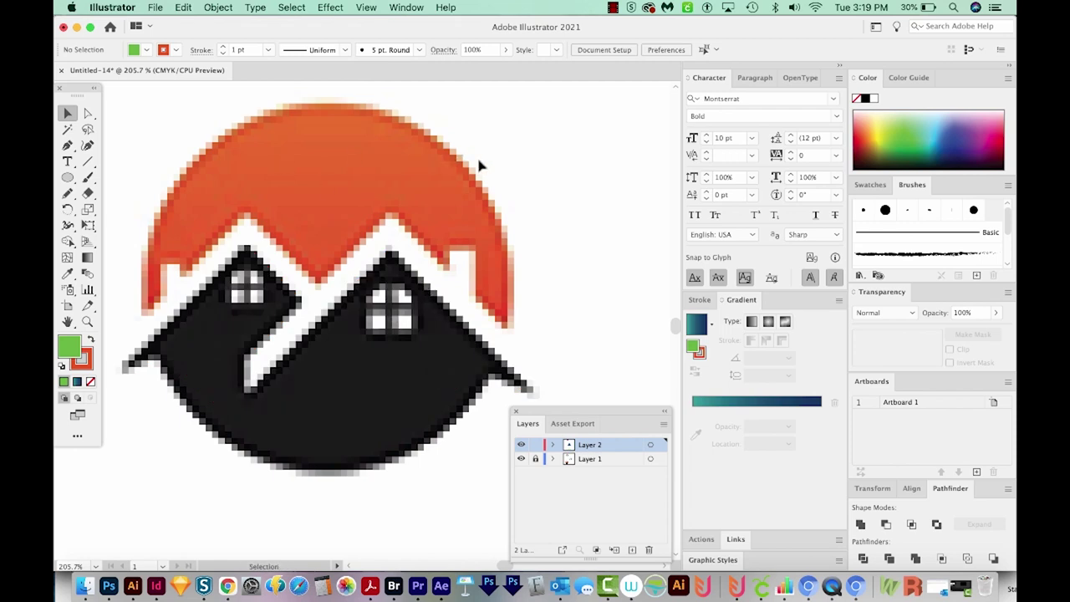
key(a)
key(super+alt+3)
key(v)
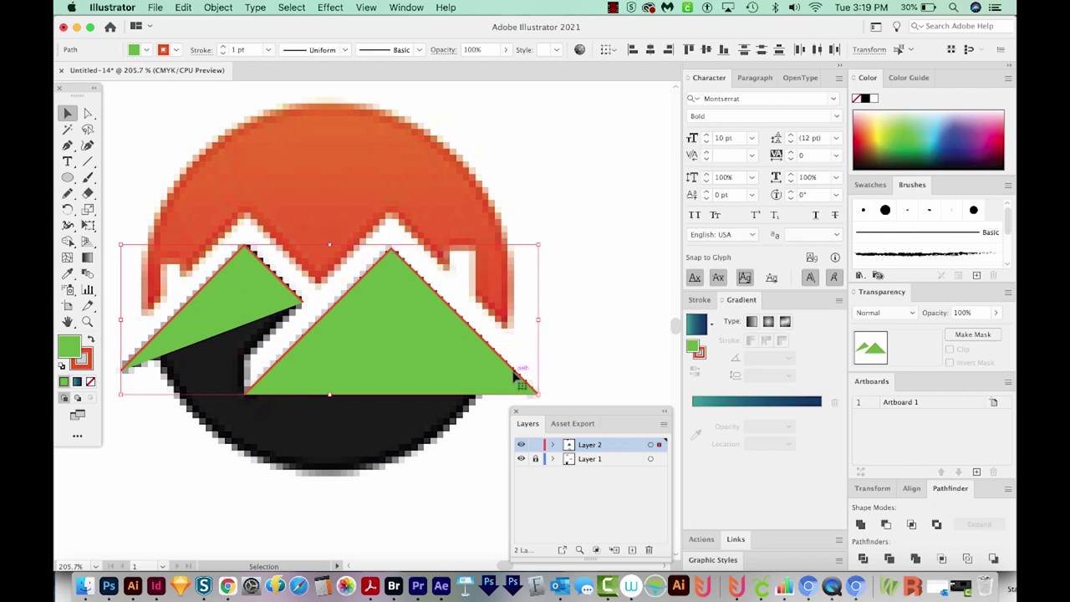
Move both pasted roof pieces up to the white roof's outer edge, stretch the left piece to the valley, and check the paths in outline view
shift+click(429, 271)
drag(249, 285, 248, 226)
key(super+shift+a)
key(a)
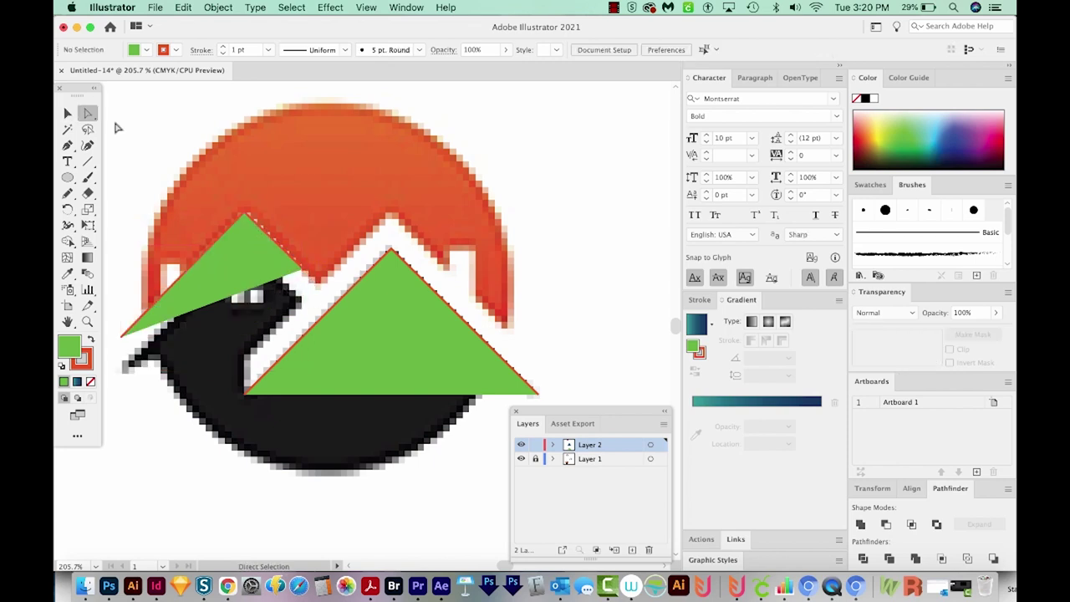
drag(303, 269, 320, 290)
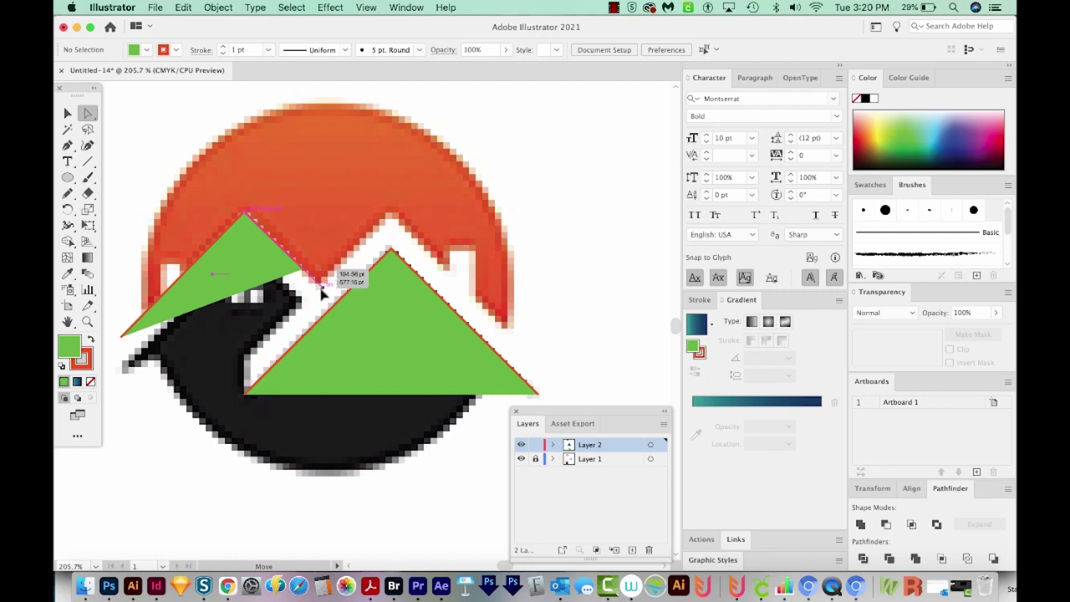
drag(320, 290, 322, 290)
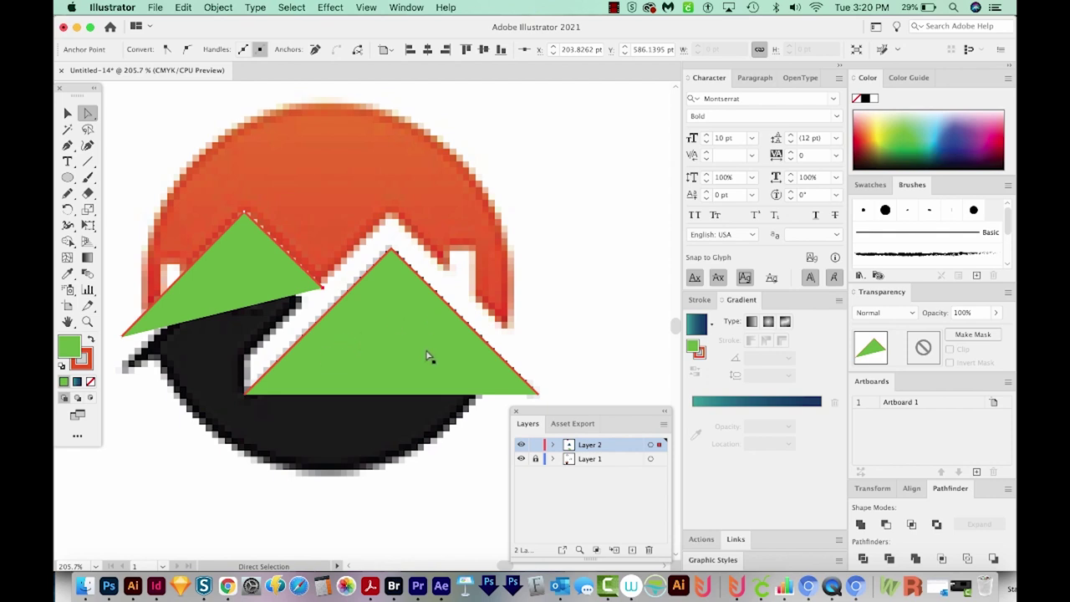
drag(379, 335, 377, 299)
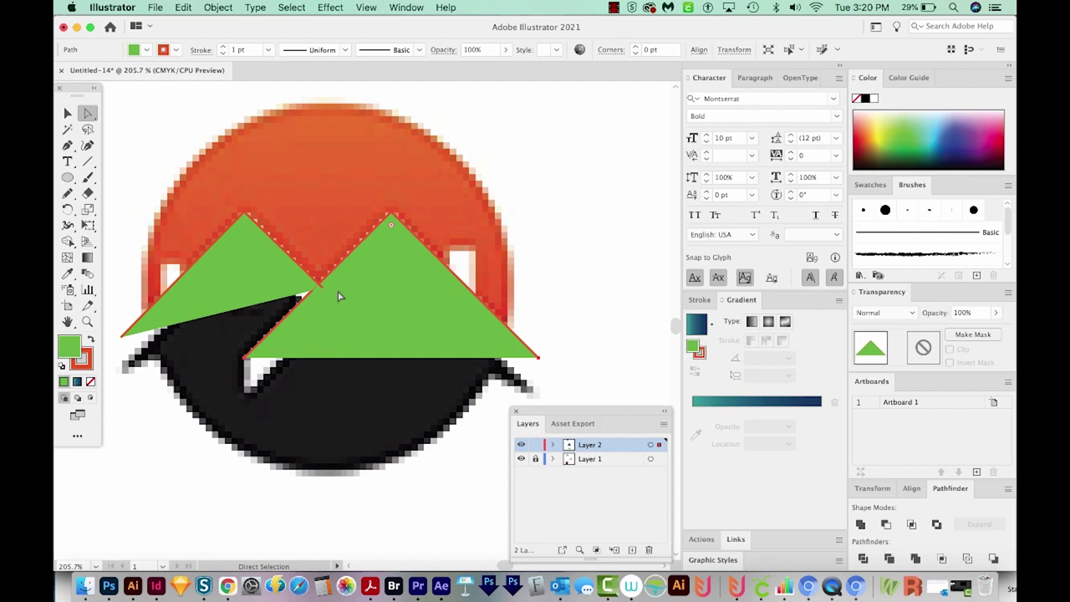
key(v)
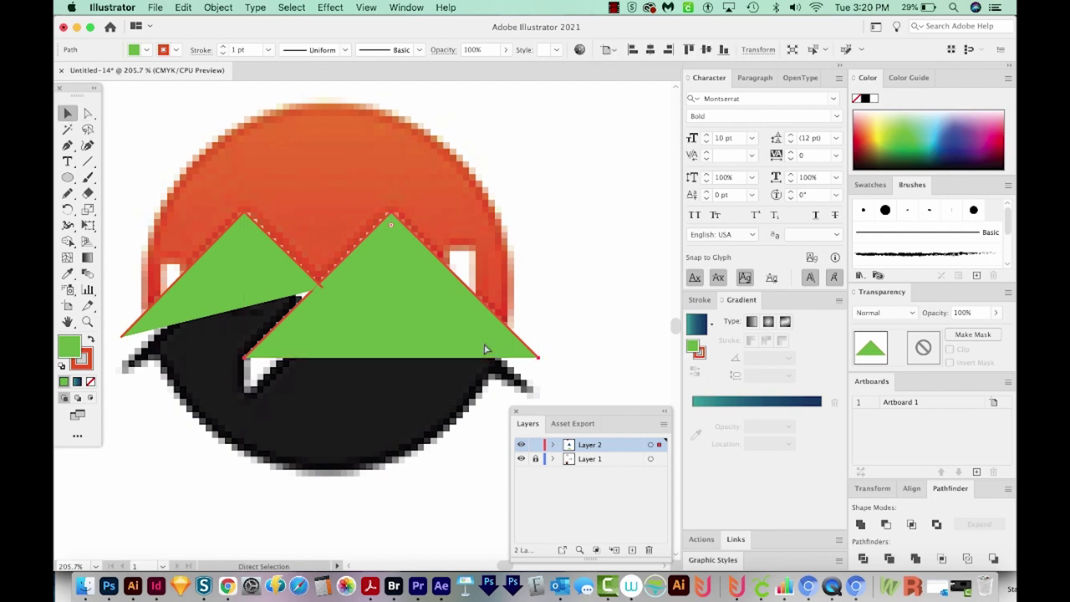
key(super+y)
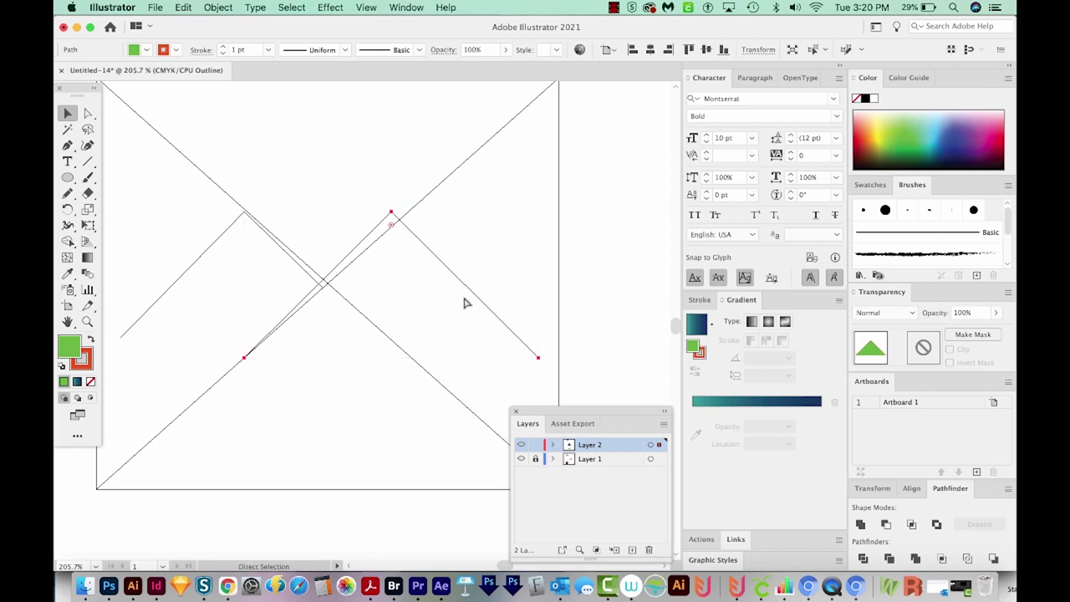
key(super+y)
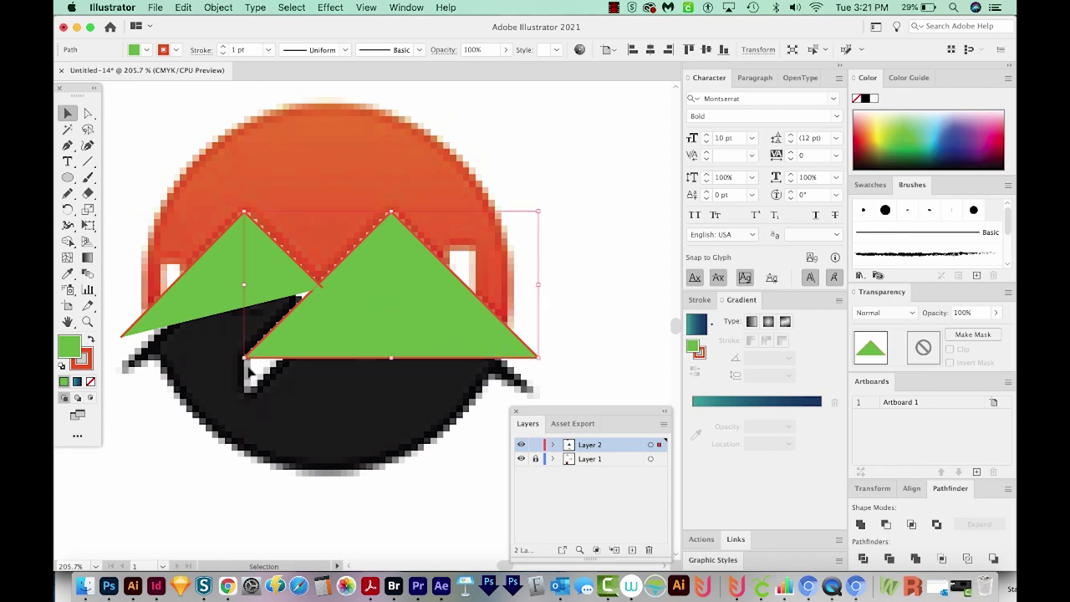
Unite the left and right green roof pieces into one shape
key(p)
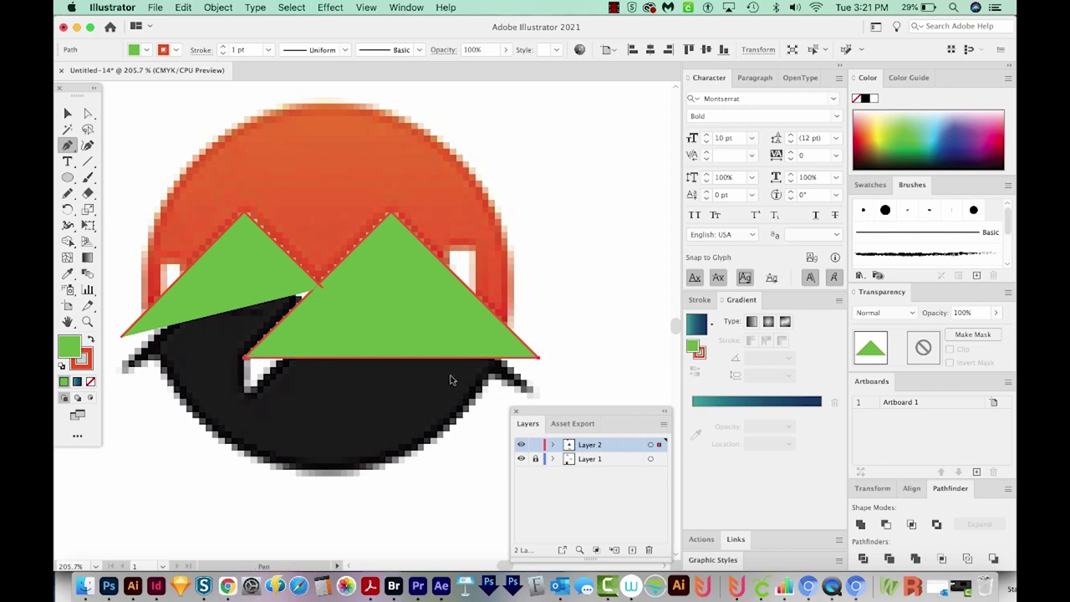
key(v)
click(247, 272)
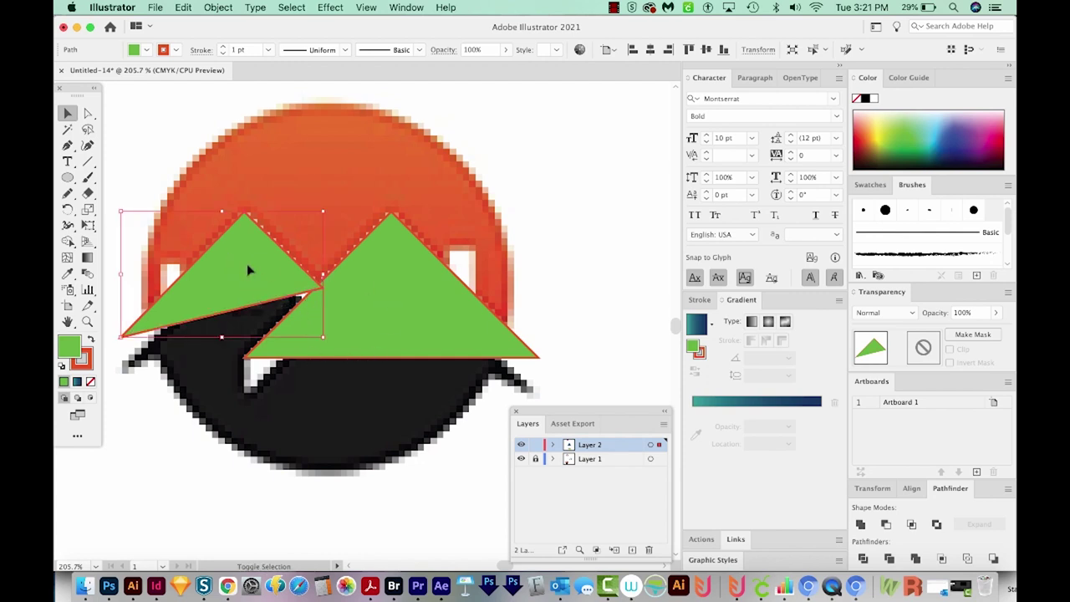
click(421, 304)
key(super+a)
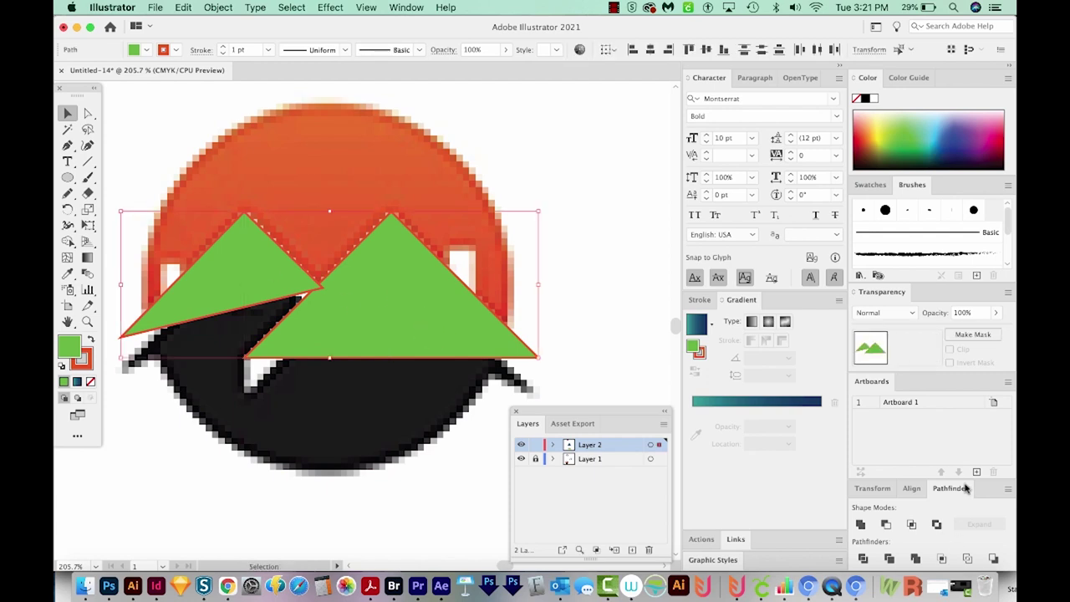
click(859, 524)
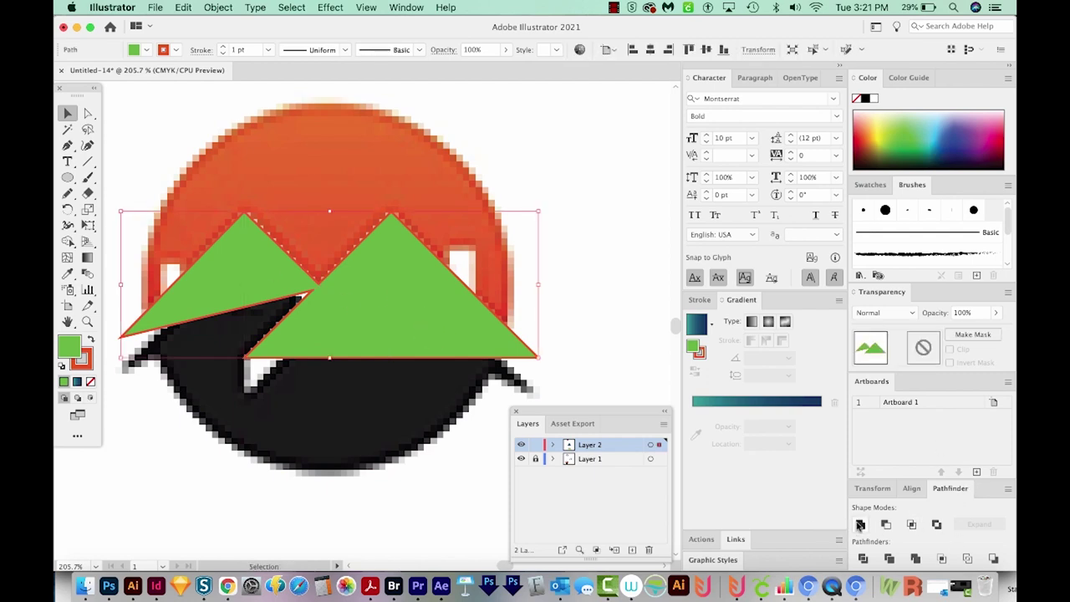
click(535, 346)
Draw a rectangle over each of the reference's two chimneys and unite both rectangles with the roof shape
click(67, 177)
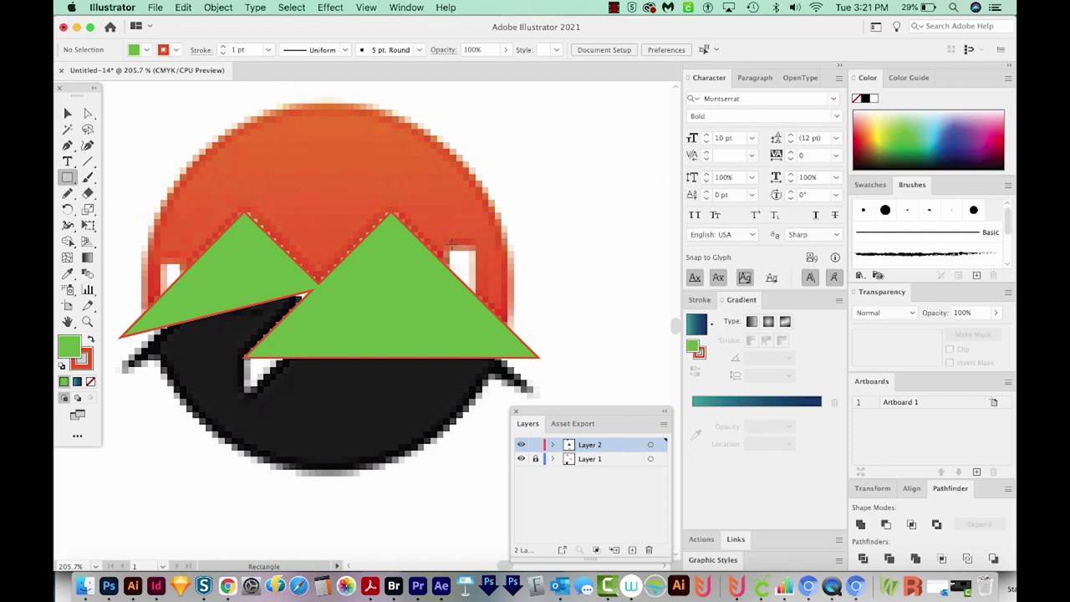
drag(450, 248, 476, 324)
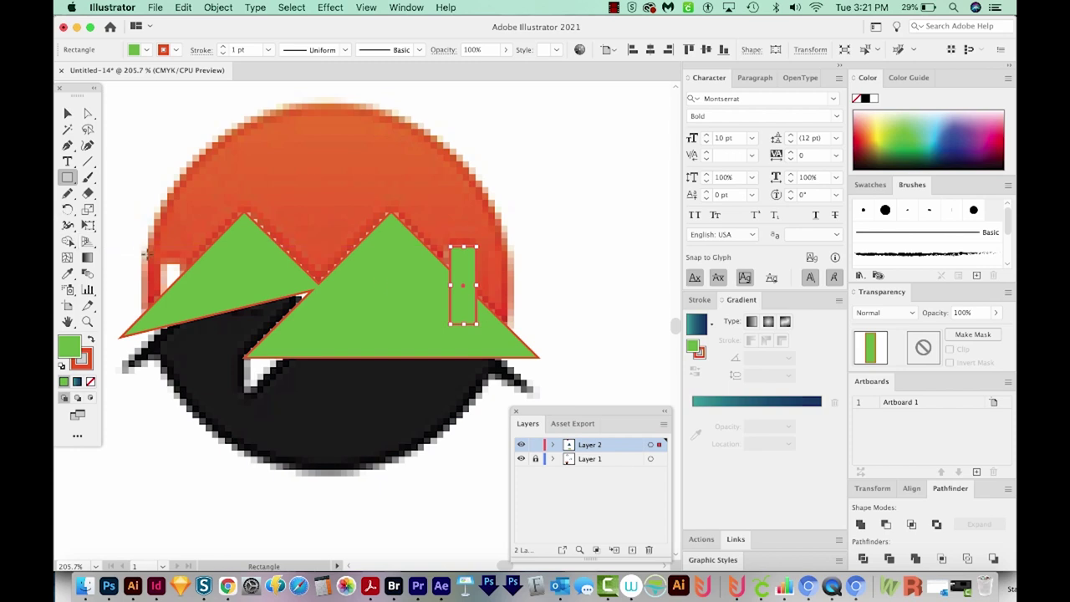
drag(164, 265, 183, 306)
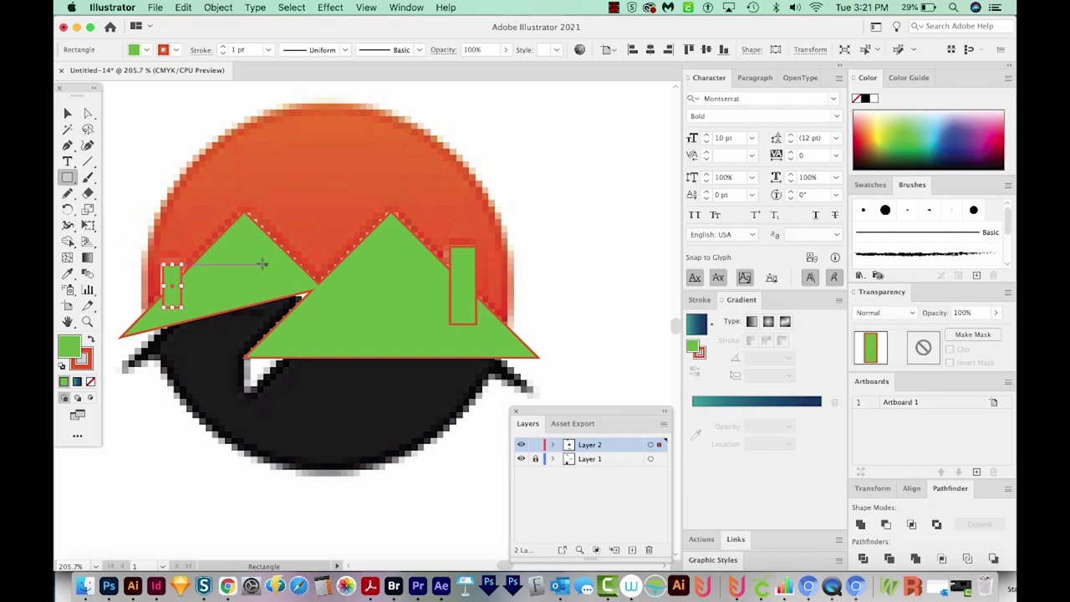
key(v)
click(488, 312)
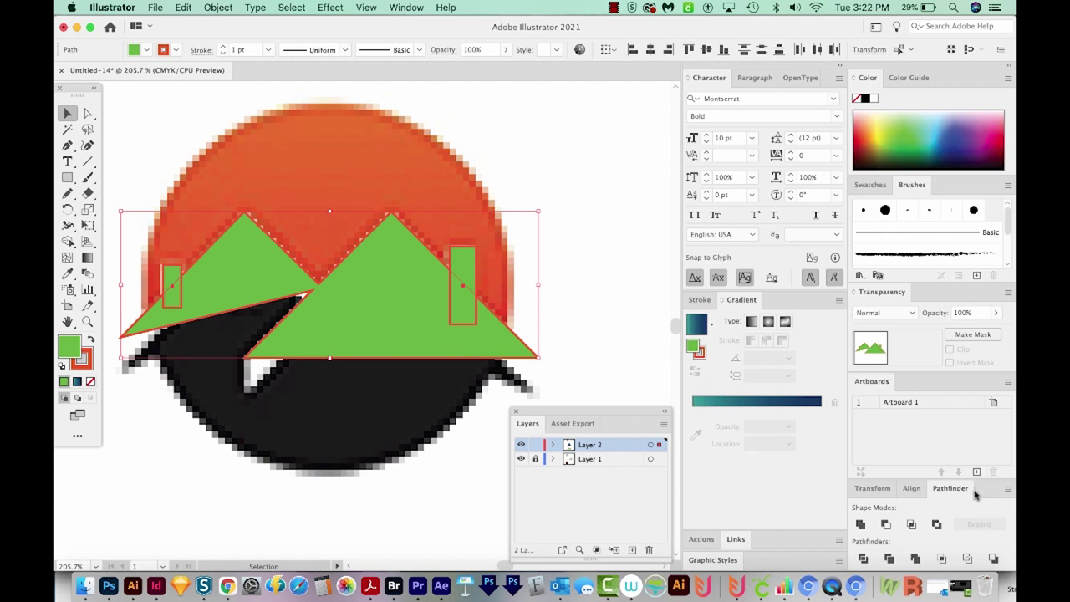
click(860, 524)
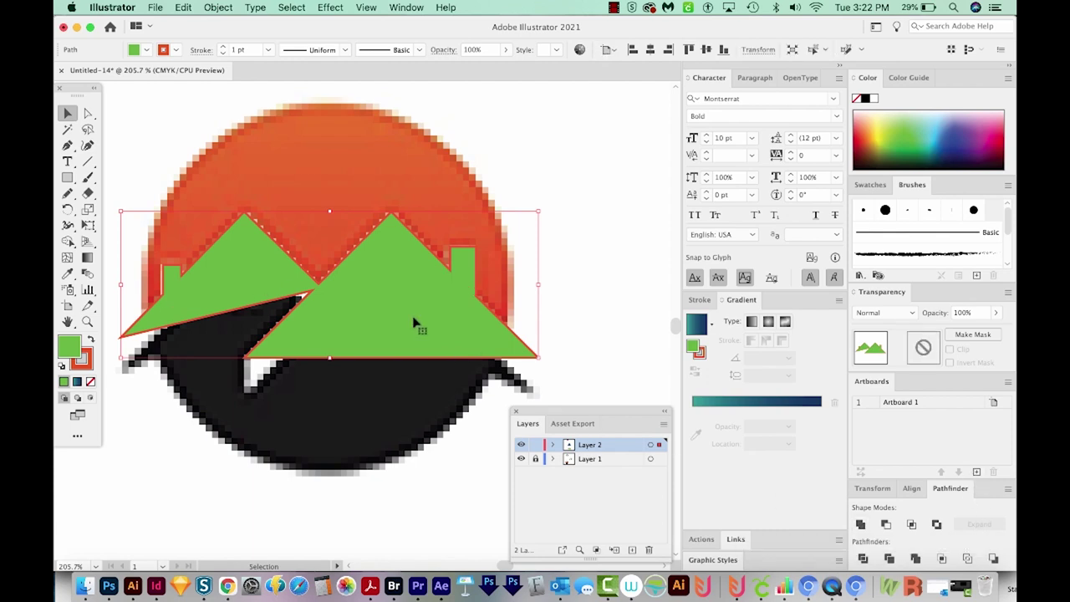
Show all hidden artwork and bring the green lower house shape in front of the roof shape
click(218, 8)
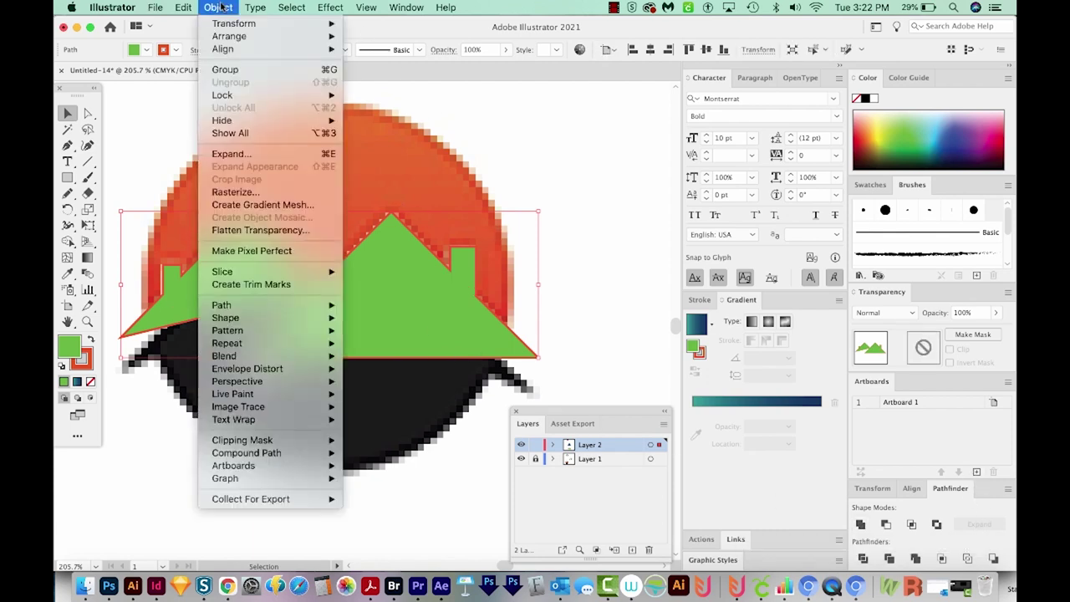
click(241, 134)
click(320, 357)
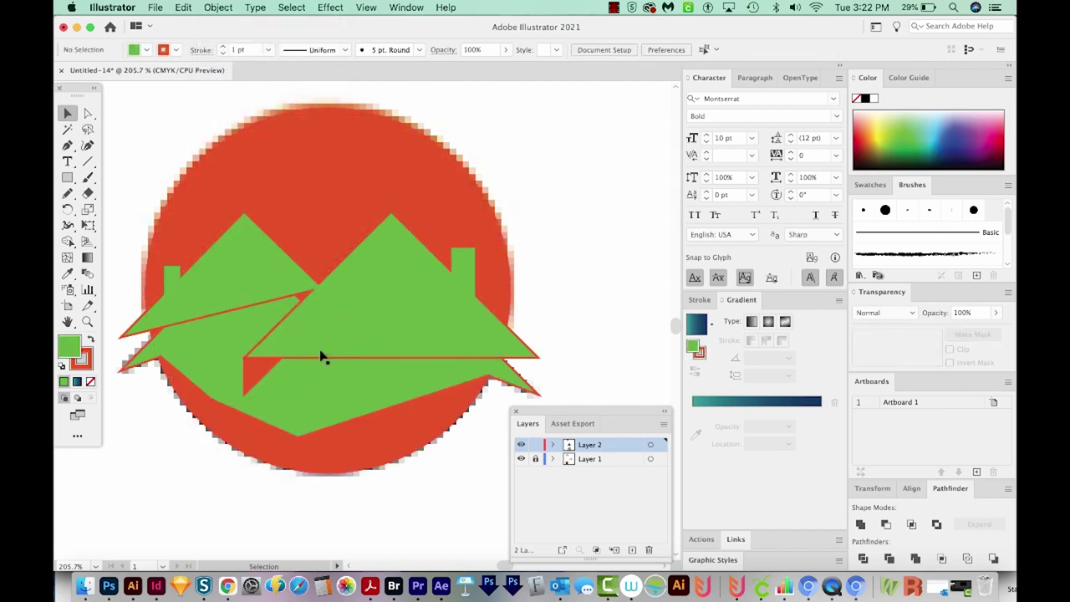
click(314, 411)
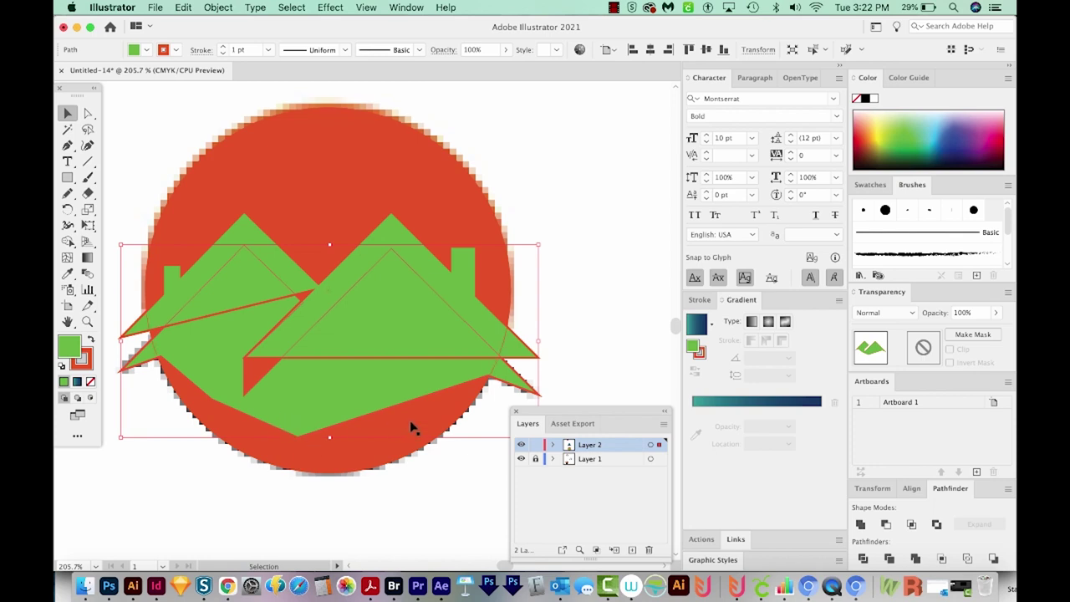
key(super+z)
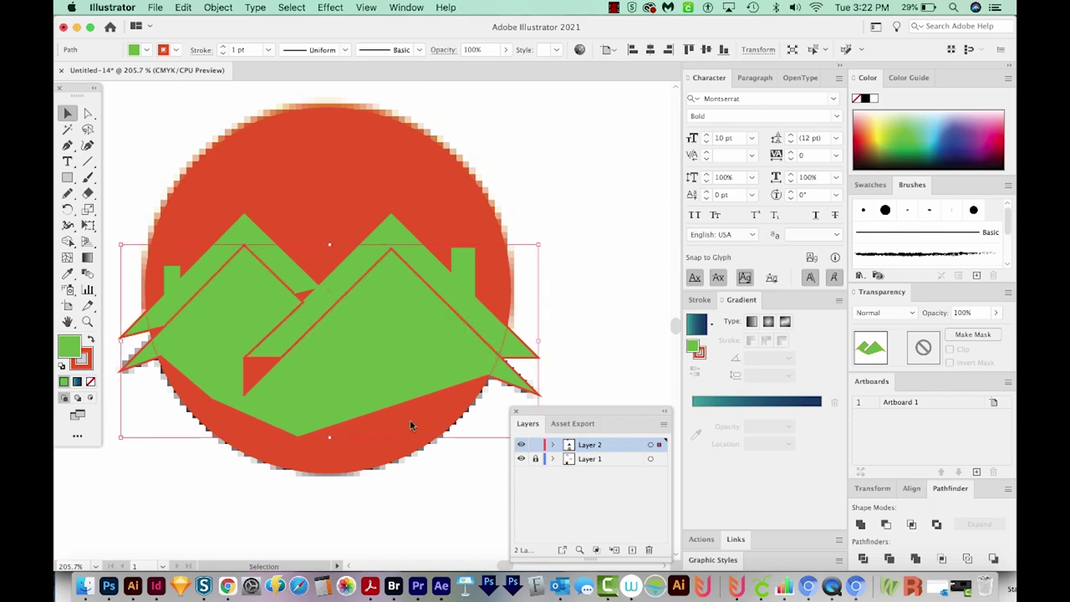
Fill the lower house shape with black and remove its stroke
click(866, 99)
click(82, 359)
click(90, 382)
Remove the stroke from the roof and chimney shape and fill it with white
click(390, 242)
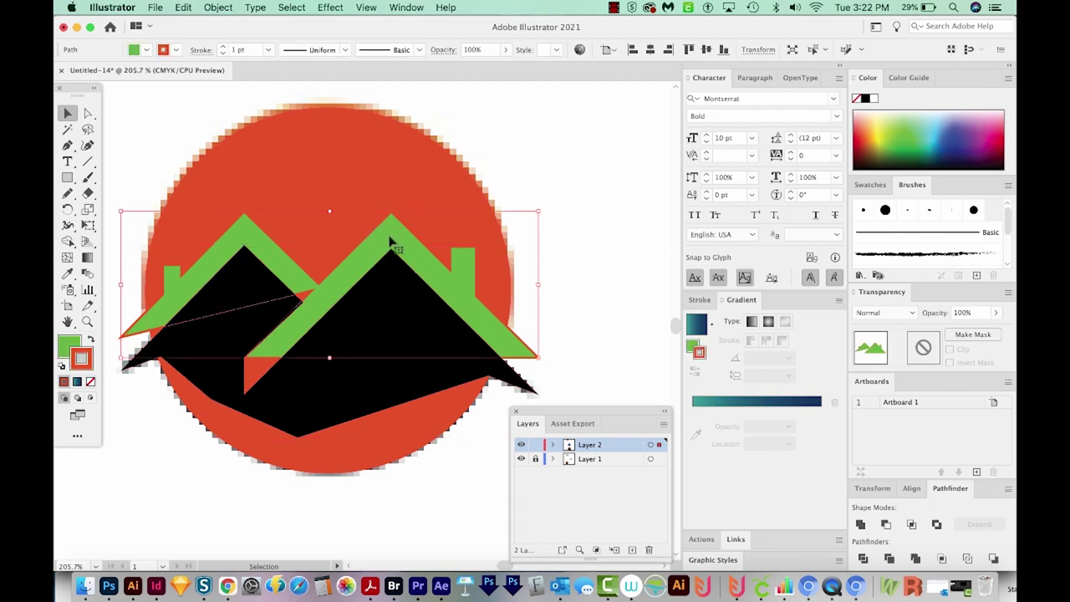
click(91, 382)
click(74, 345)
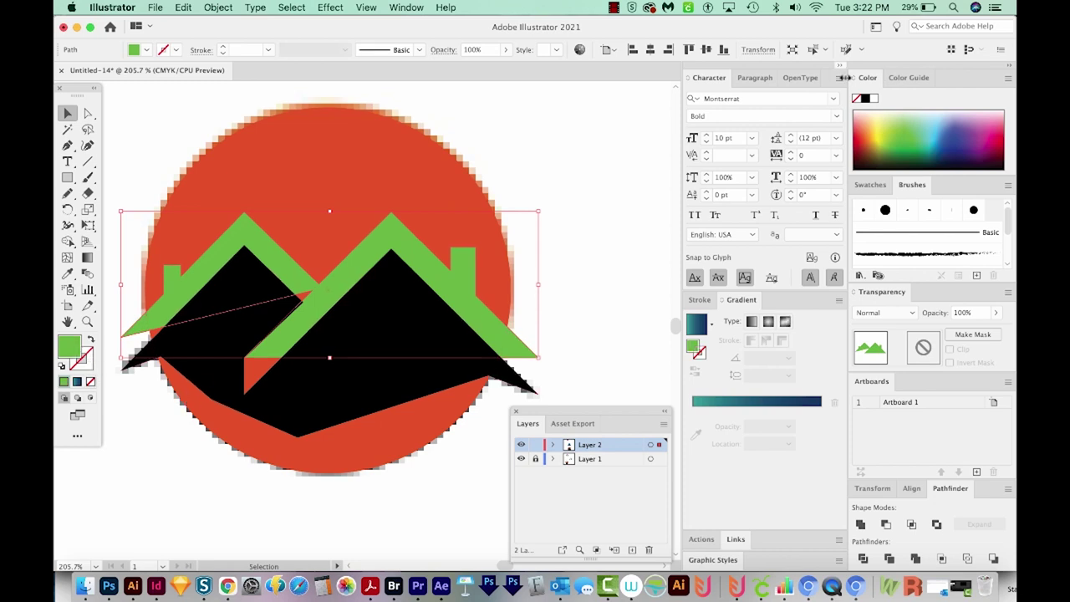
click(872, 101)
Unlock Layer 1 and move the House reference image out from behind the redrawn logo to the empty space on its right
scroll(298, 325, left, 4)
scroll(299, 325, down, 2)
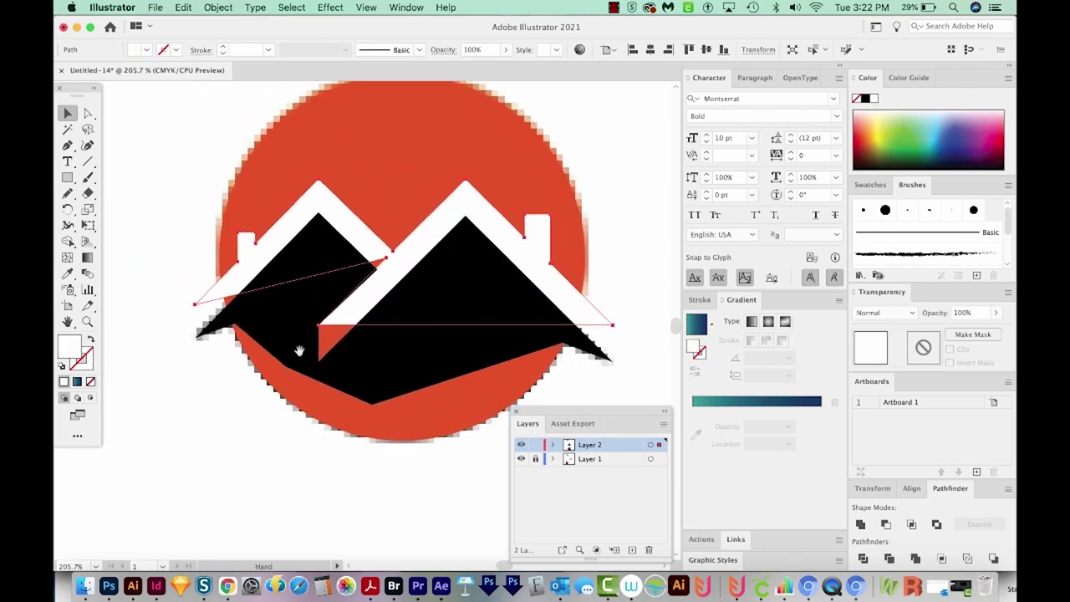
key(super+minus)
key(super+minus)
key(super+minus)
key(super+minus)
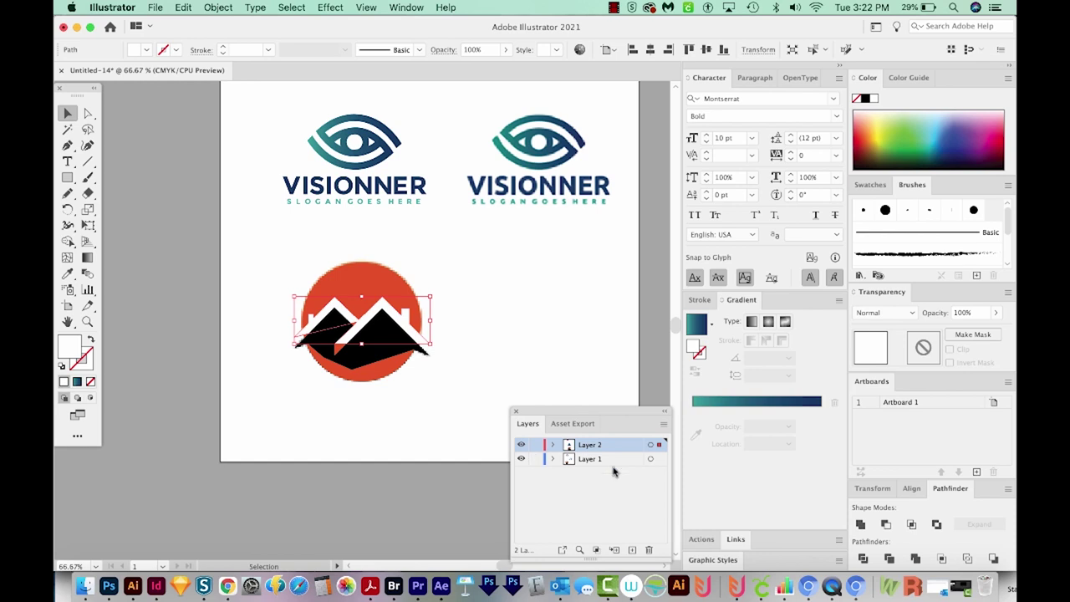
click(426, 305)
drag(416, 268, 574, 263)
click(437, 418)
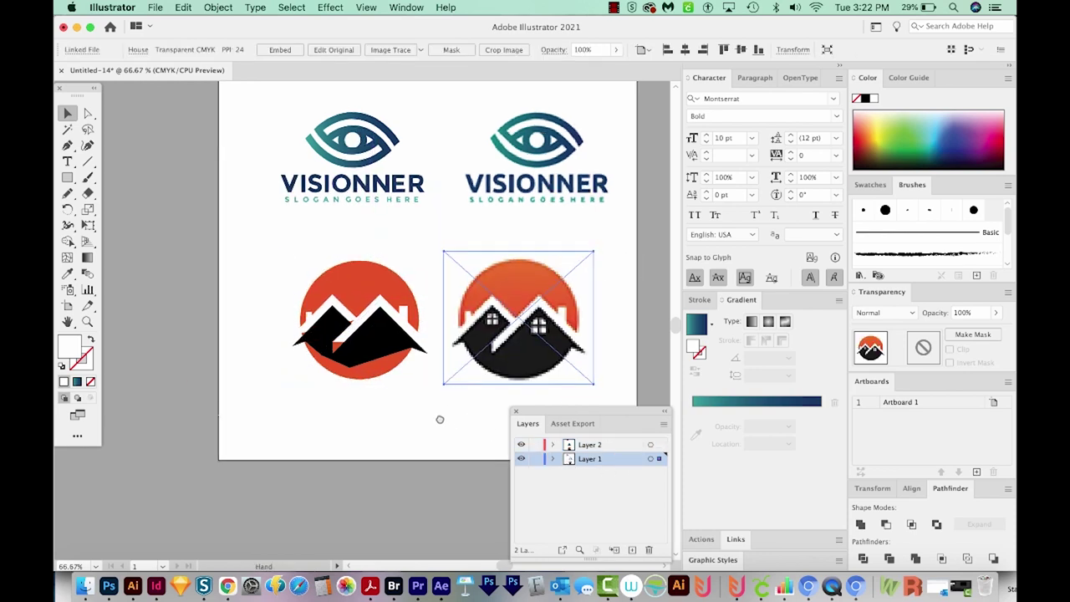
Redraw the white roof shape's lower edge with the Pencil tool to cover the orange gap where the two roofs meet
scroll(438, 418, up, 3)
key(a)
click(241, 268)
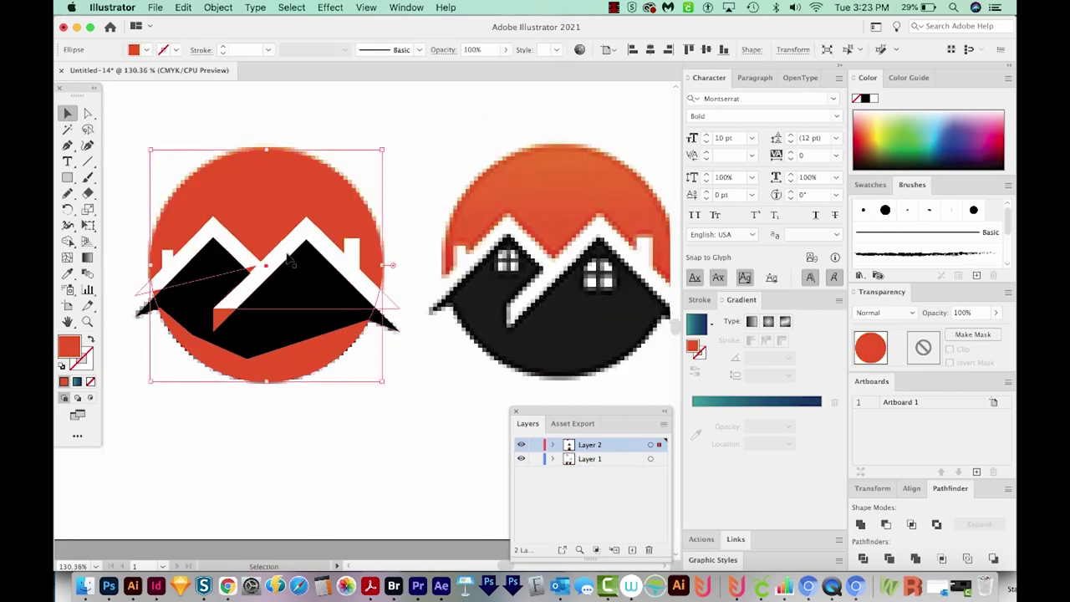
click(248, 270)
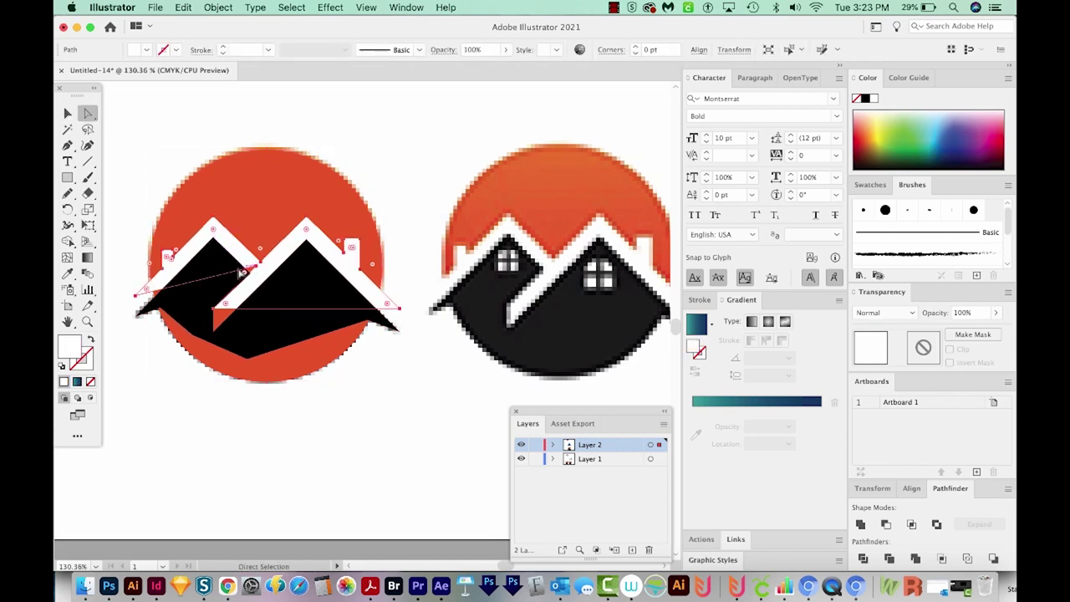
key(n)
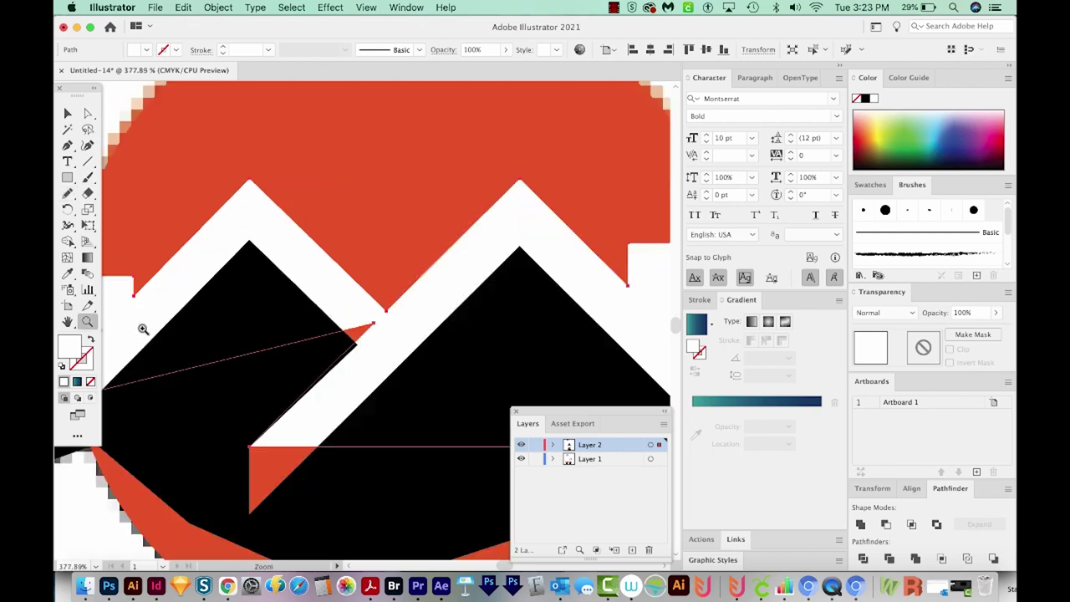
drag(360, 188, 143, 330)
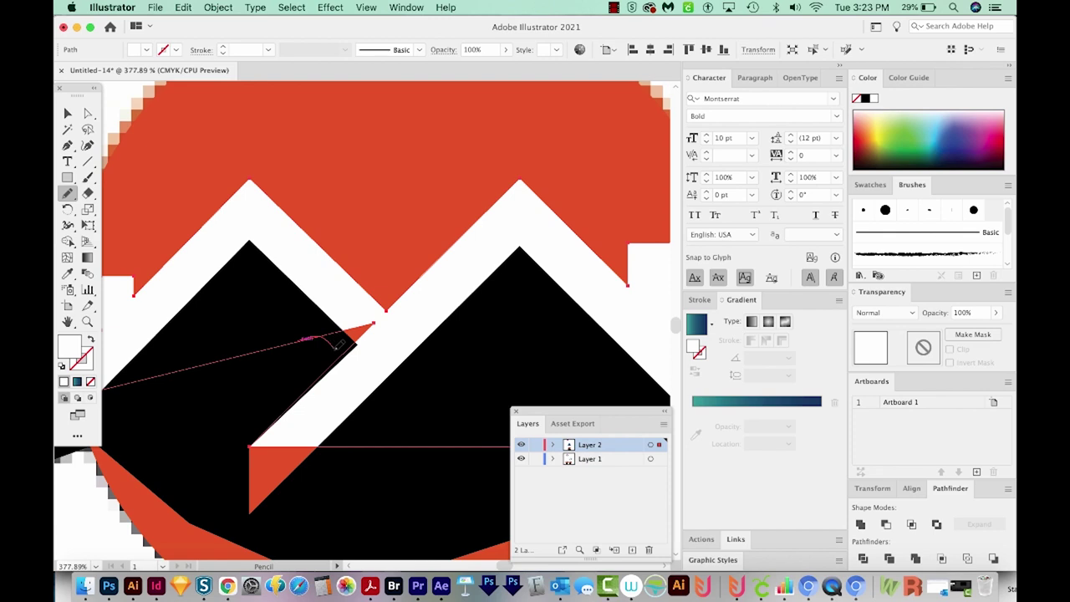
drag(305, 340, 286, 342)
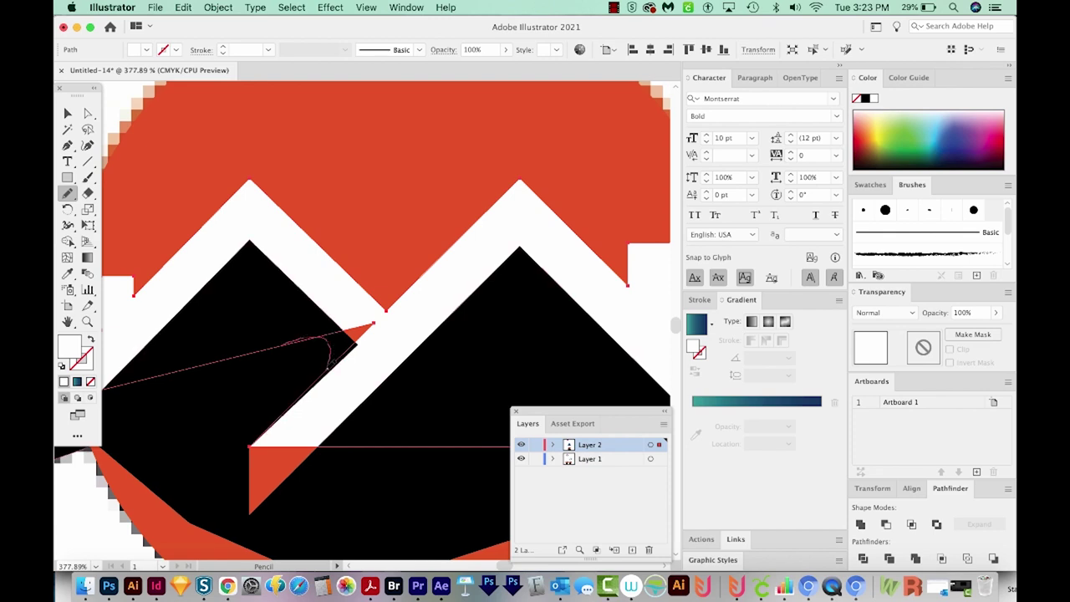
drag(326, 368, 326, 369)
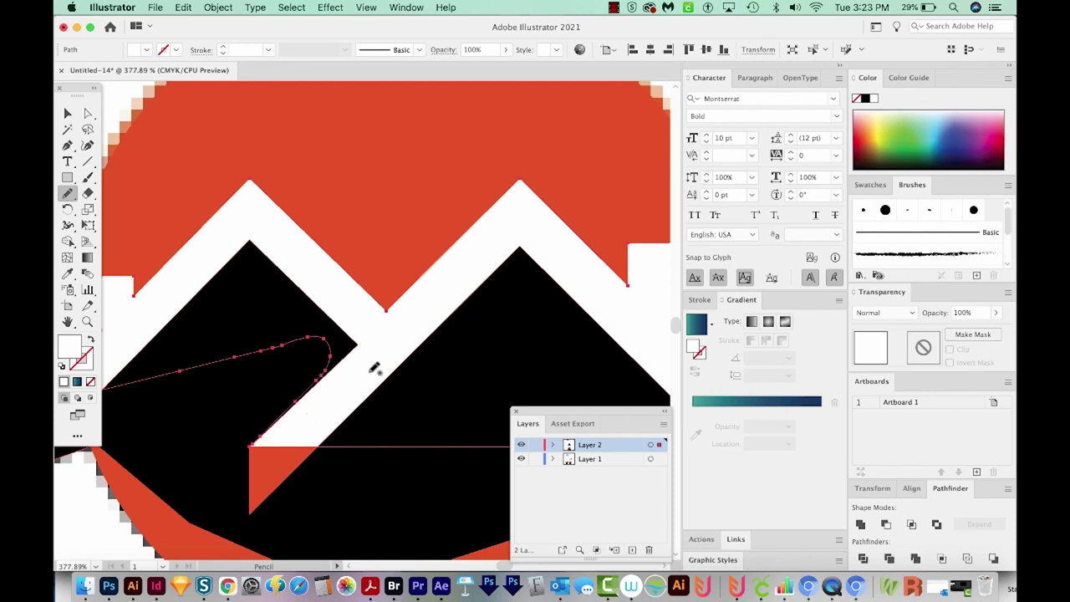
Extend the white roof path with the Pencil tool behind the left eave and around the orange triangle at the middle roof's lower end
drag(315, 408, 384, 370)
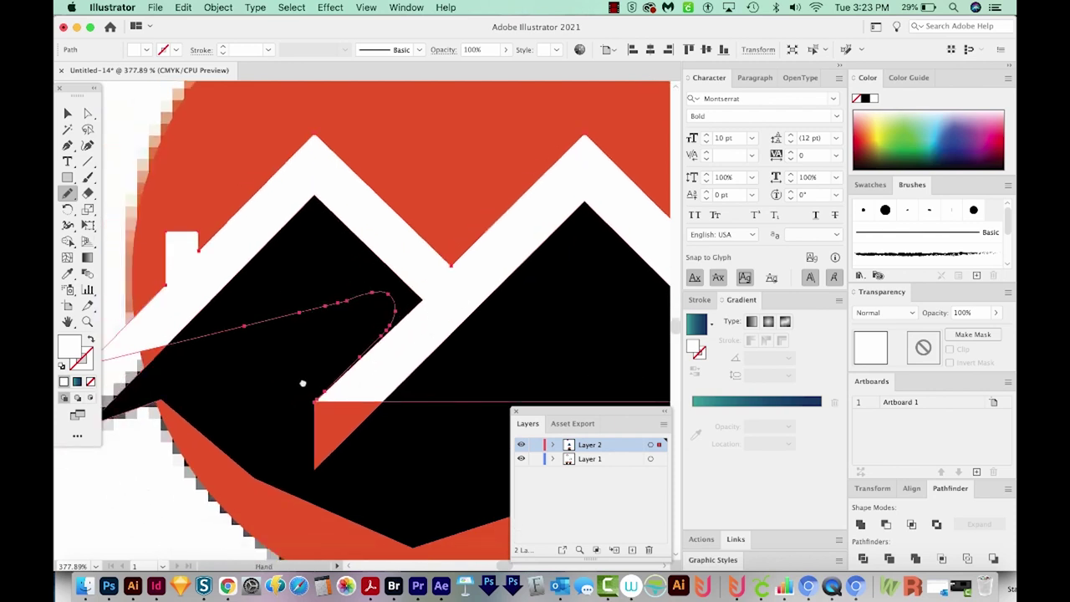
drag(291, 384, 358, 367)
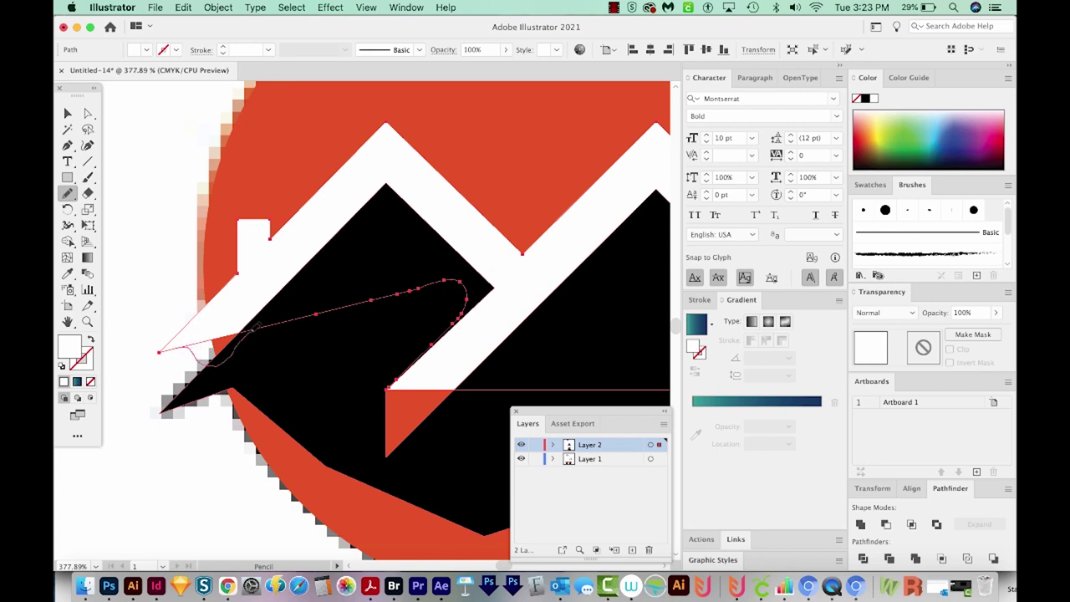
scroll(326, 372, down, 3)
scroll(326, 372, right, 5)
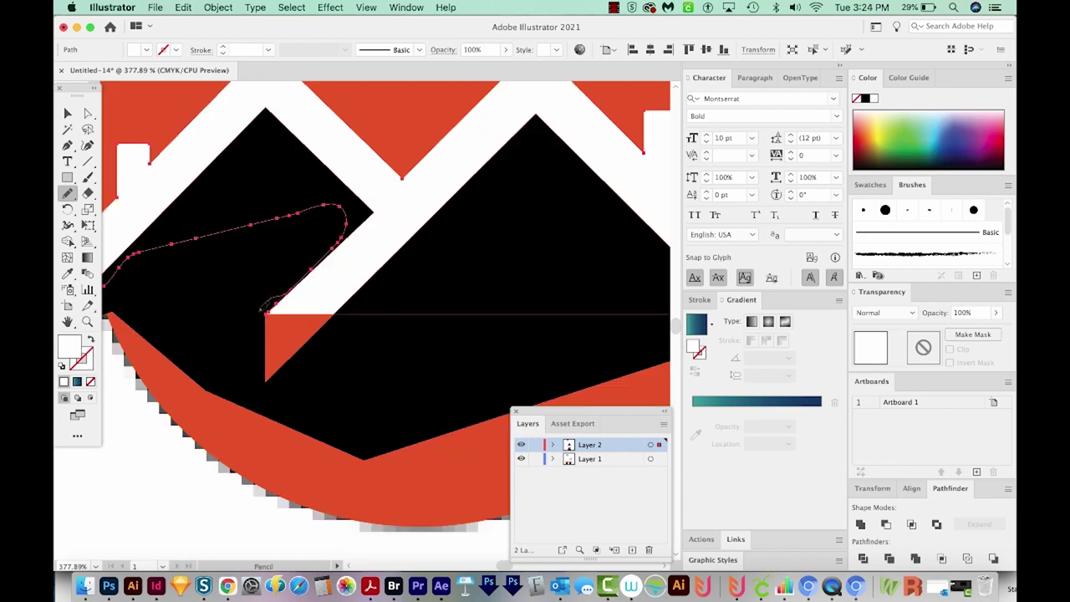
mouse_move(254, 328)
mouse_down()
mouse_move(257, 387)
mouse_move(323, 353)
mouse_up()
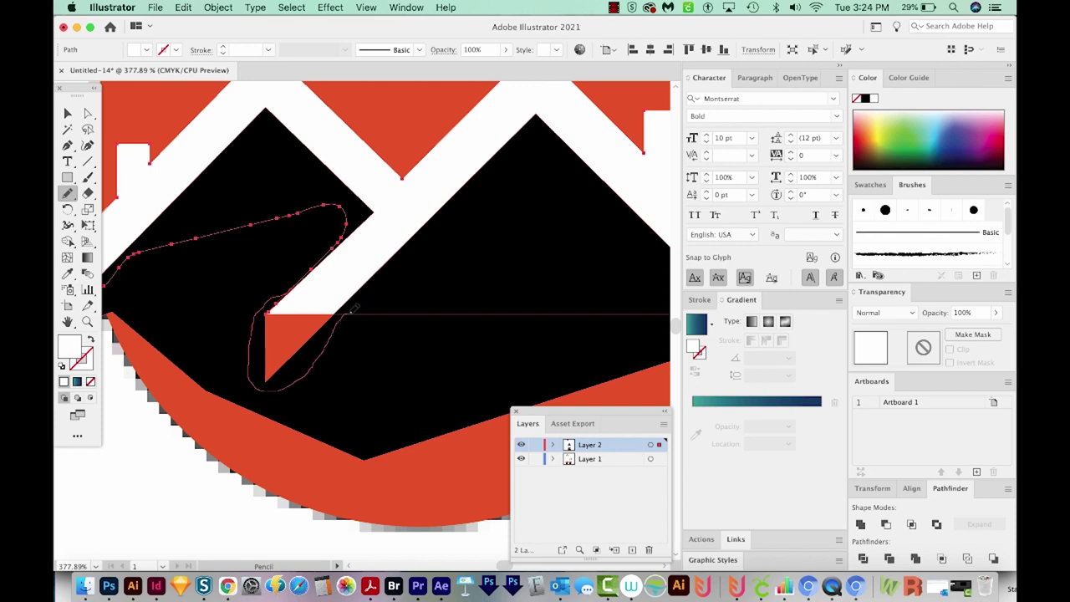
drag(359, 310, 360, 310)
Lock Layer 1 and hide the redrawn house logo shapes so the reference beneath is exposed
scroll(361, 274, down, 4)
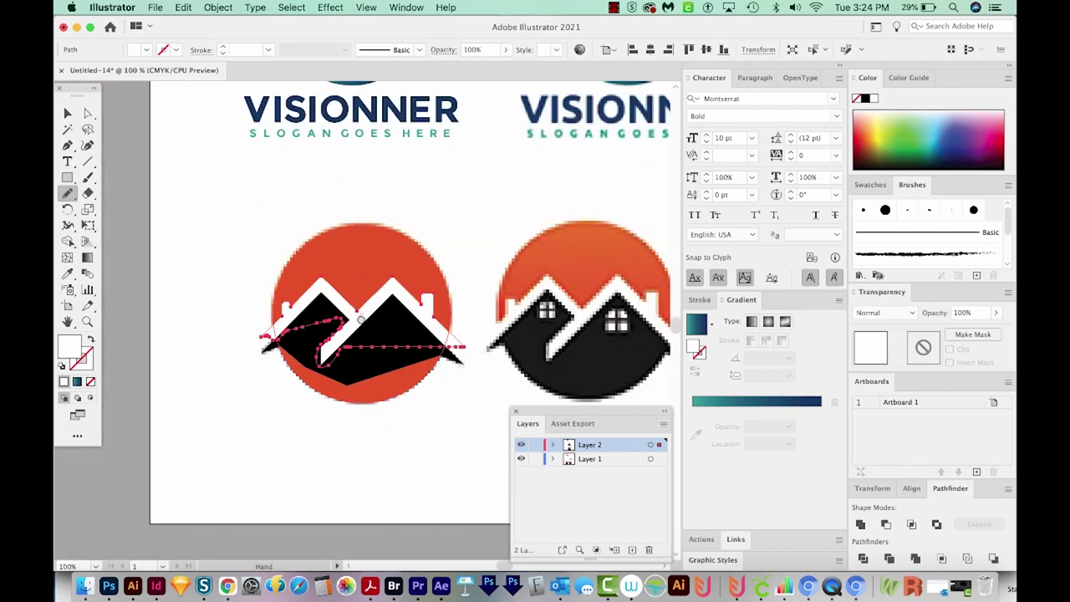
drag(360, 320, 346, 297)
key(super+shift+a)
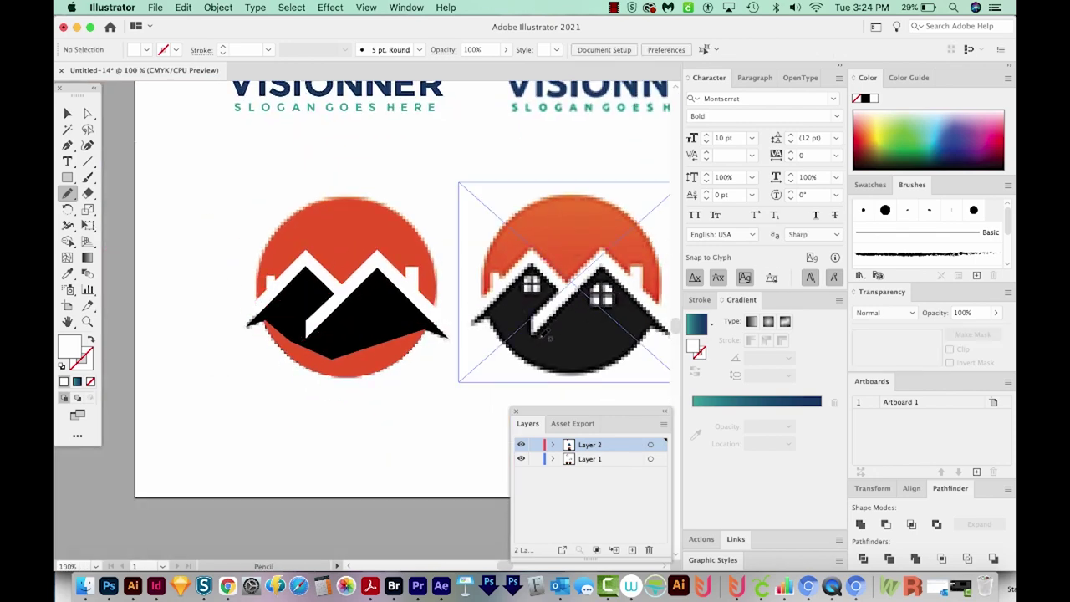
scroll(501, 300, right, 2)
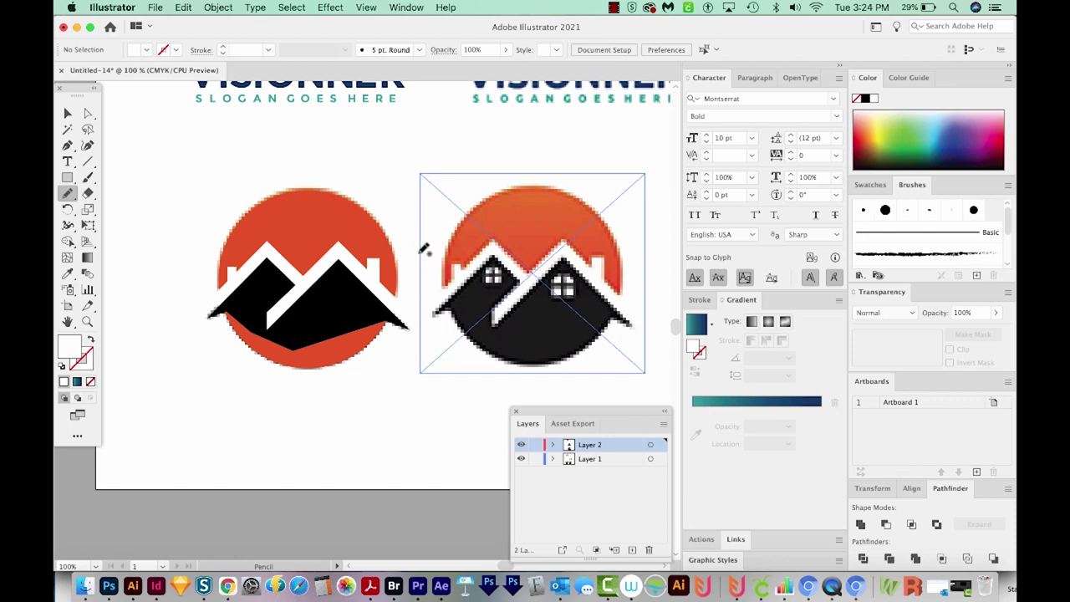
key(v)
click(535, 459)
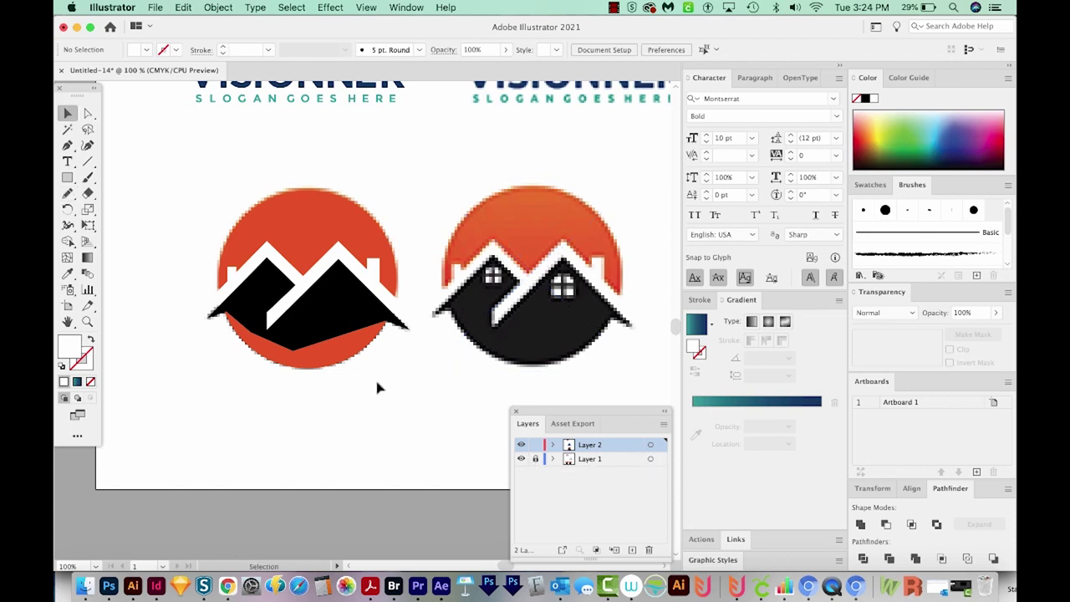
drag(382, 162, 205, 409)
key(Delete)
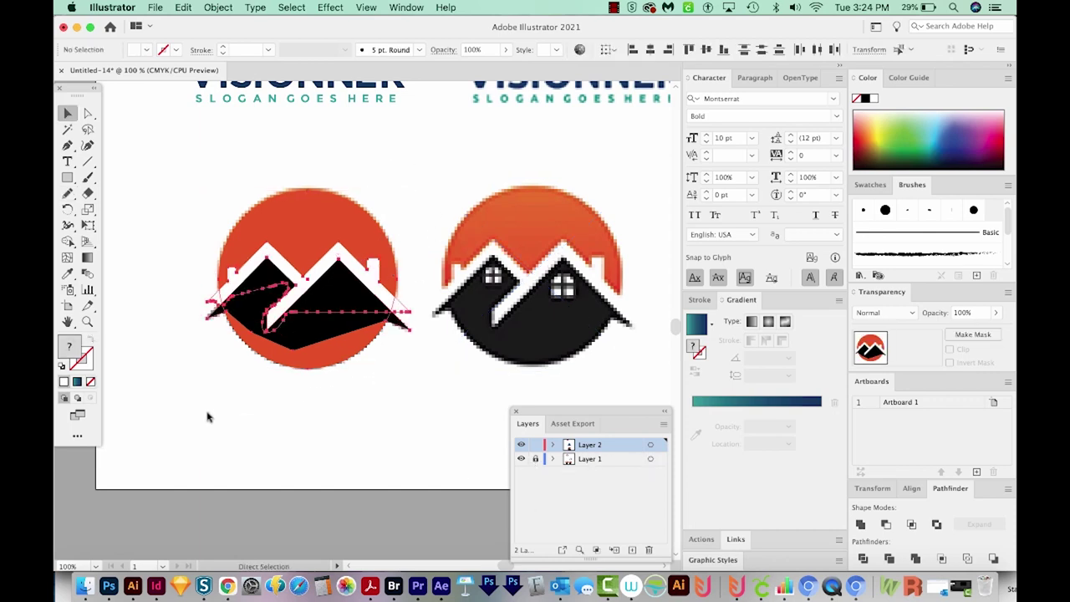
Draw four white window panes as rectangles over the right house's window and group them
key(z)
drag(437, 182, 114, 418)
drag(582, 310, 423, 286)
key(m)
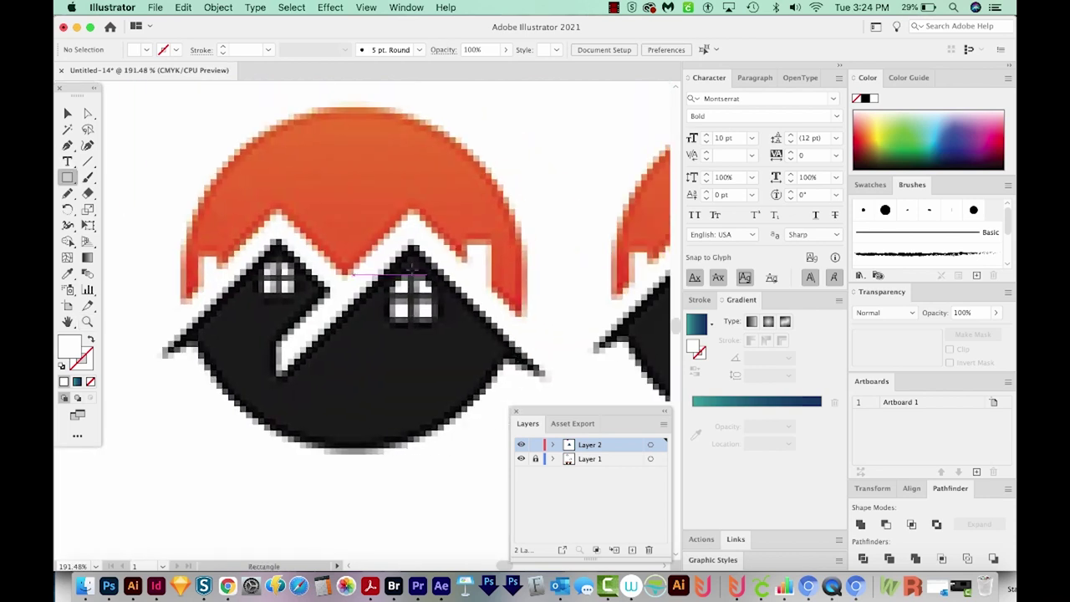
mouse_move(417, 302)
mouse_down()
mouse_move(435, 321)
mouse_move(423, 301)
mouse_move(430, 286)
mouse_move(411, 285)
mouse_up()
key(v)
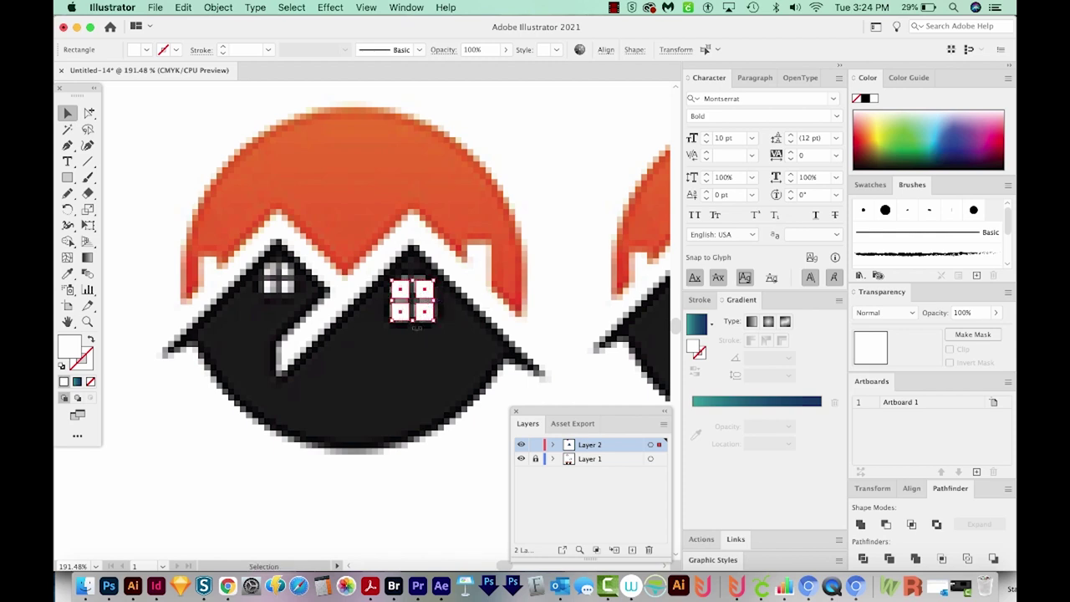
key(super+g)
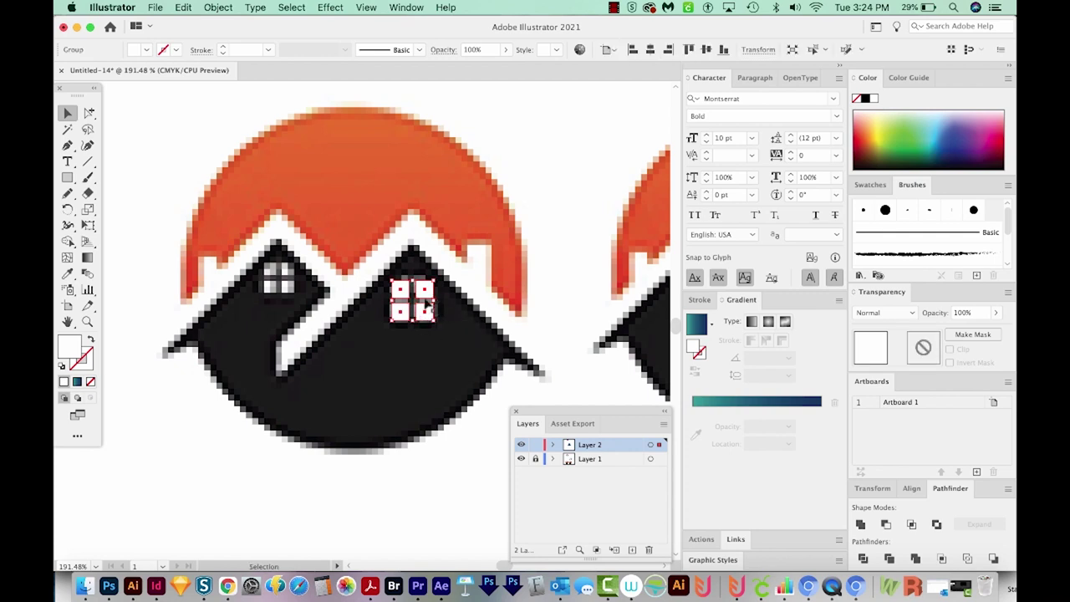
Copy the window group onto the left house and scale it down to match the smaller reference window
drag(393, 295, 280, 278)
key(super+shift+a)
key(s)
scroll(288, 245, right, 1)
scroll(289, 245, down, 1)
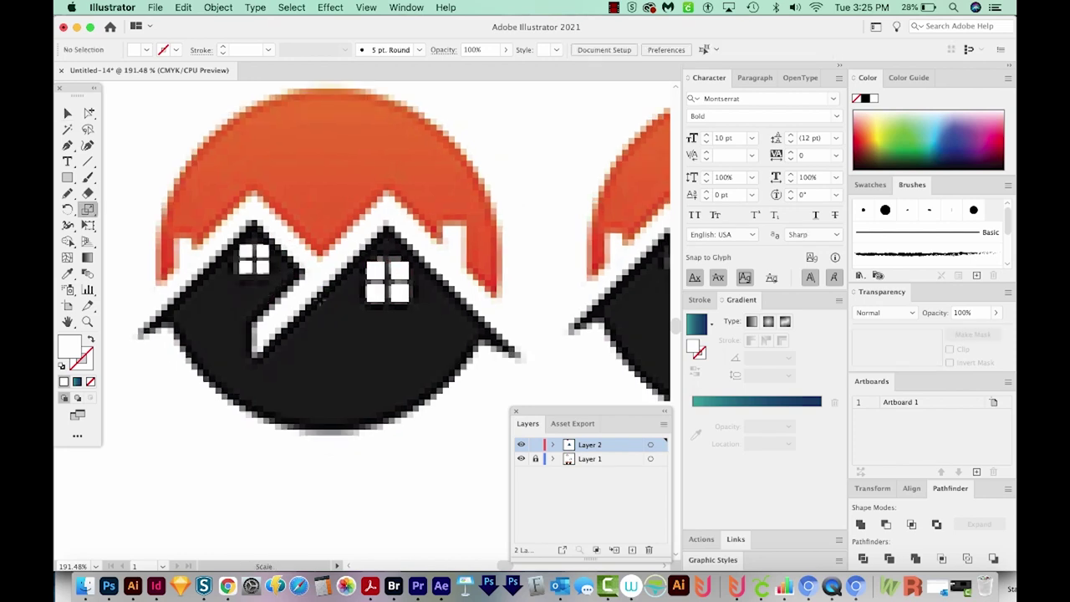
Show all the hidden house logo shapes again
key(super)
super+click(321, 306)
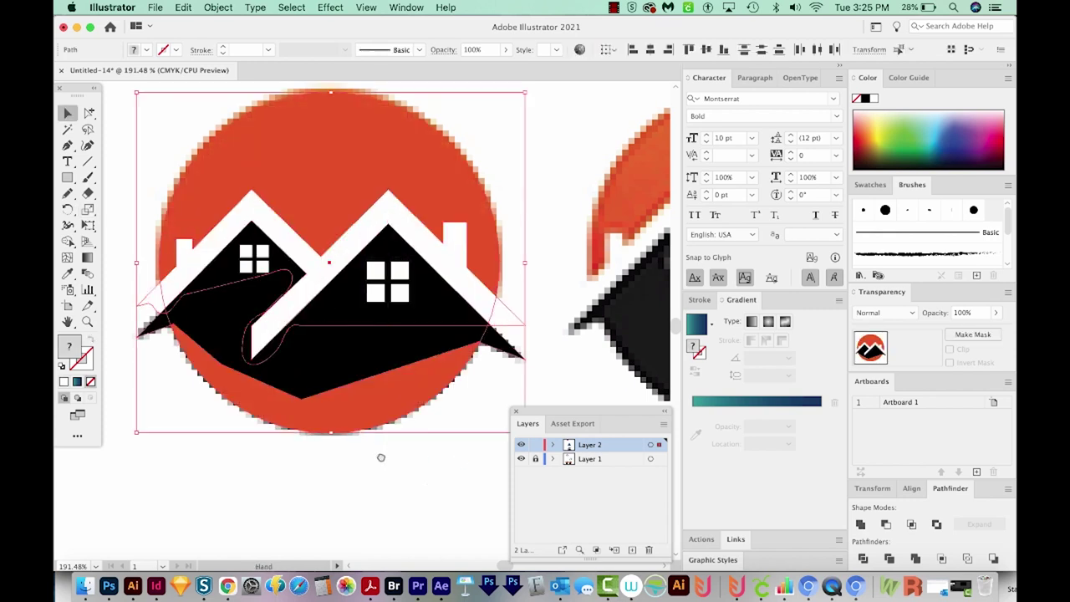
drag(380, 455, 351, 448)
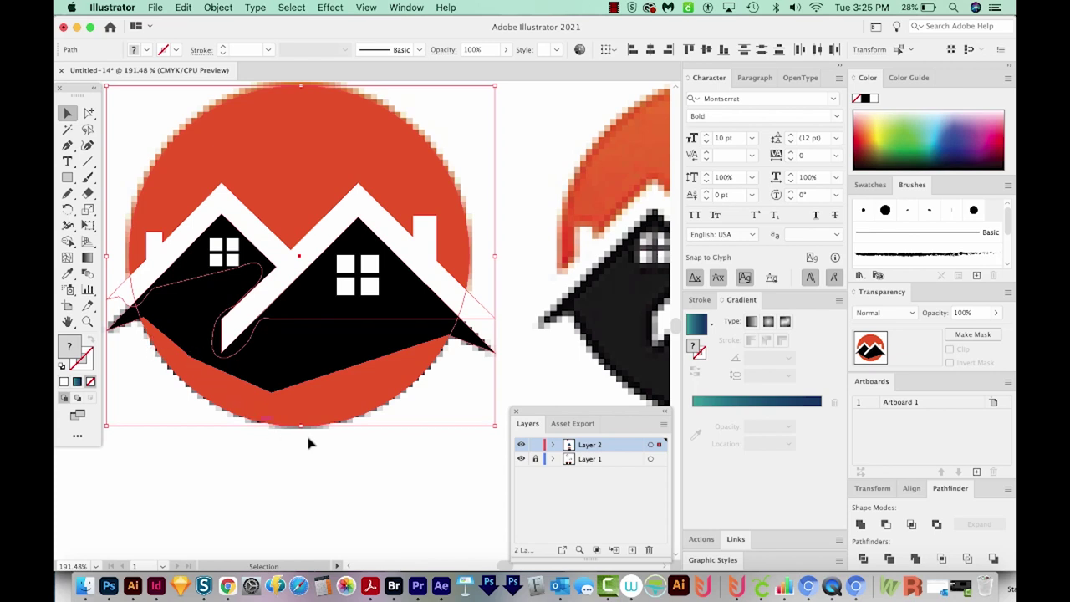
drag(385, 165, 440, 190)
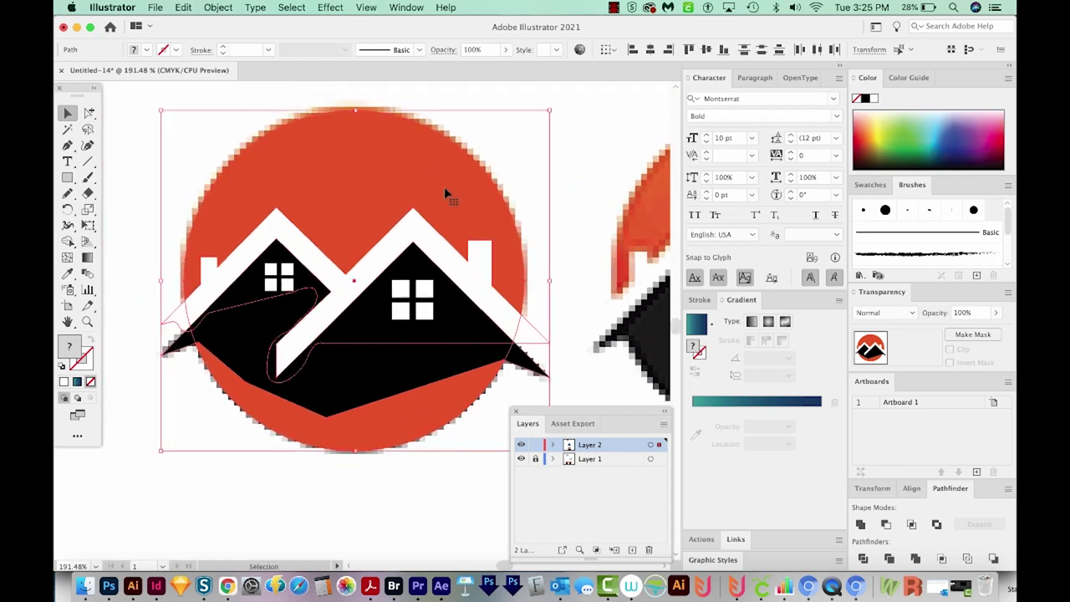
Merge the black house shape with the lower part of the orange circle using the Shape Builder tool
click(449, 187)
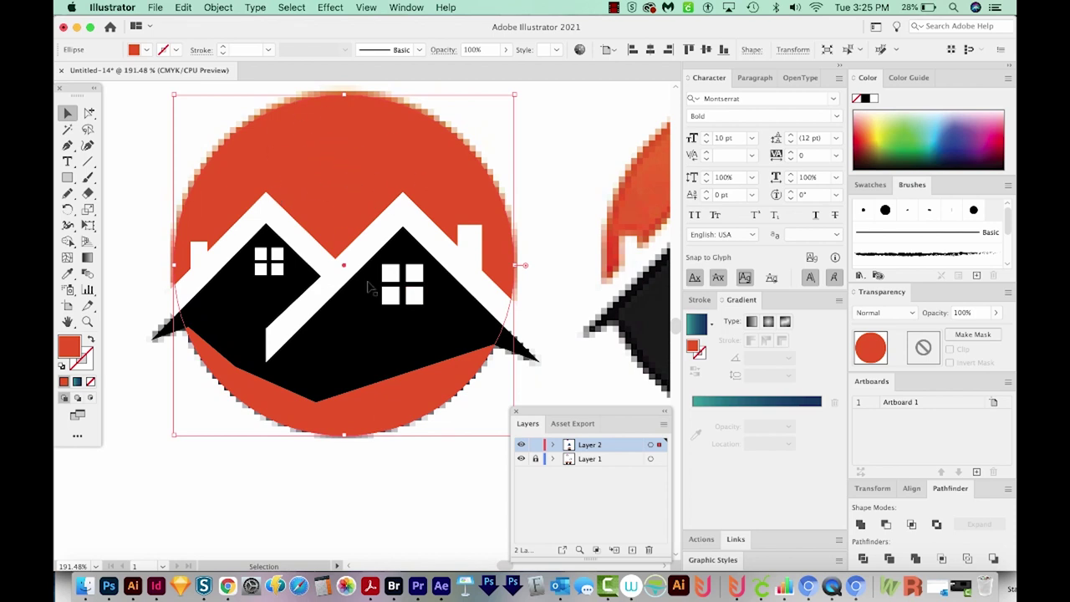
click(379, 350)
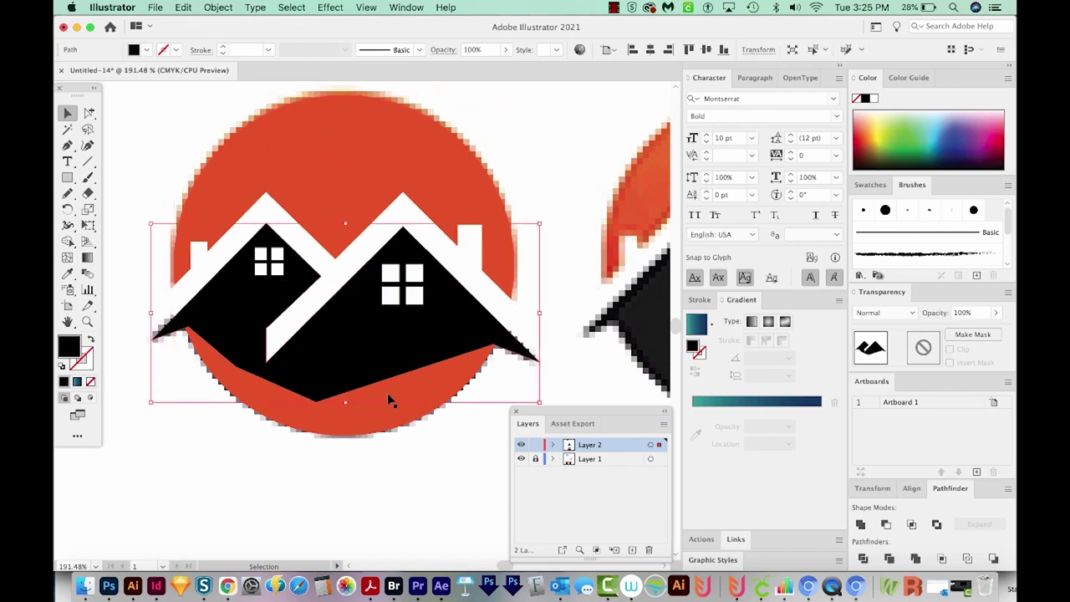
shift+click(405, 415)
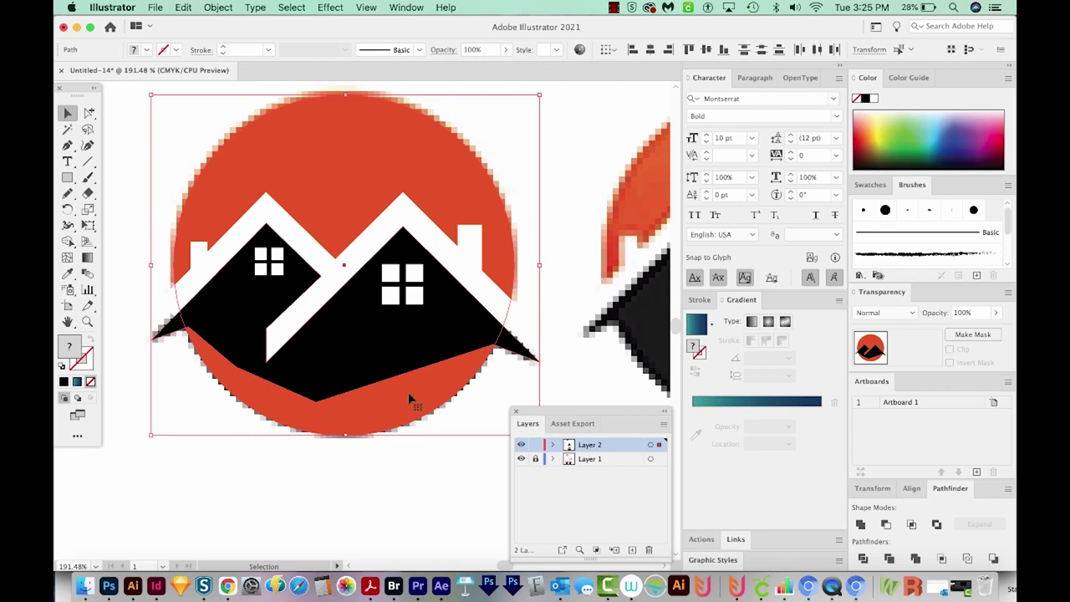
key(shift+m)
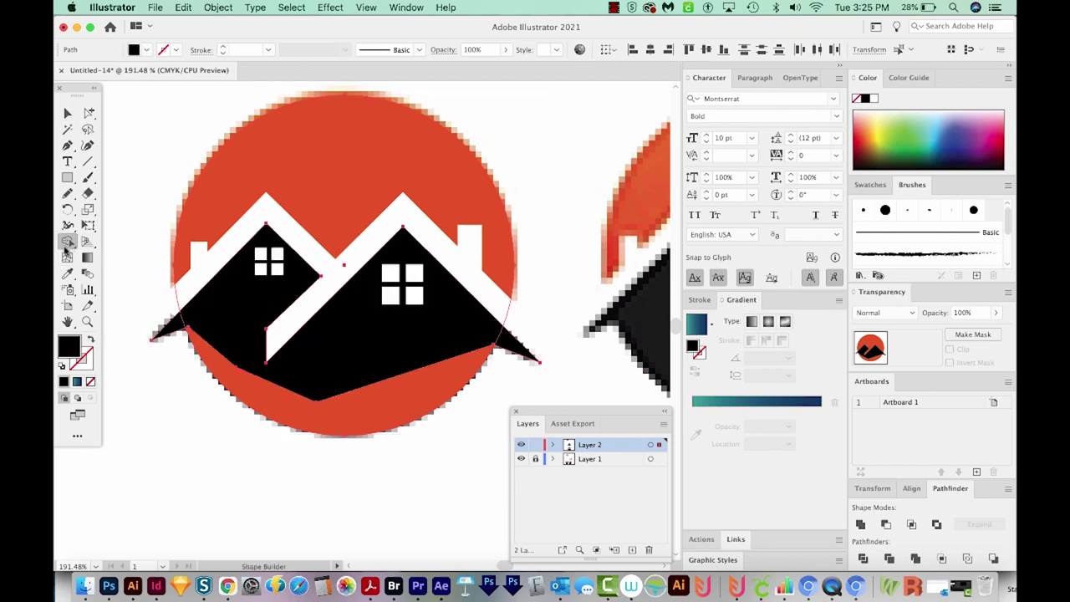
drag(366, 356, 370, 418)
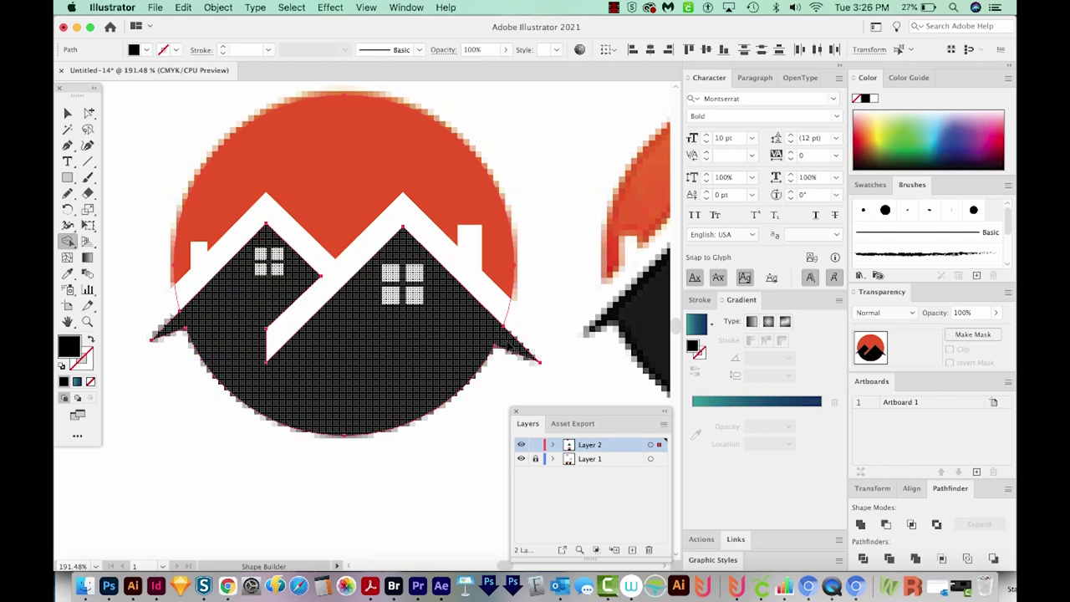
Split the whole redrawn house logo into separate pieces with Pathfinder Divide
key(super+minus)
key(super+minus)
key(super+minus)
scroll(481, 303, down, 3)
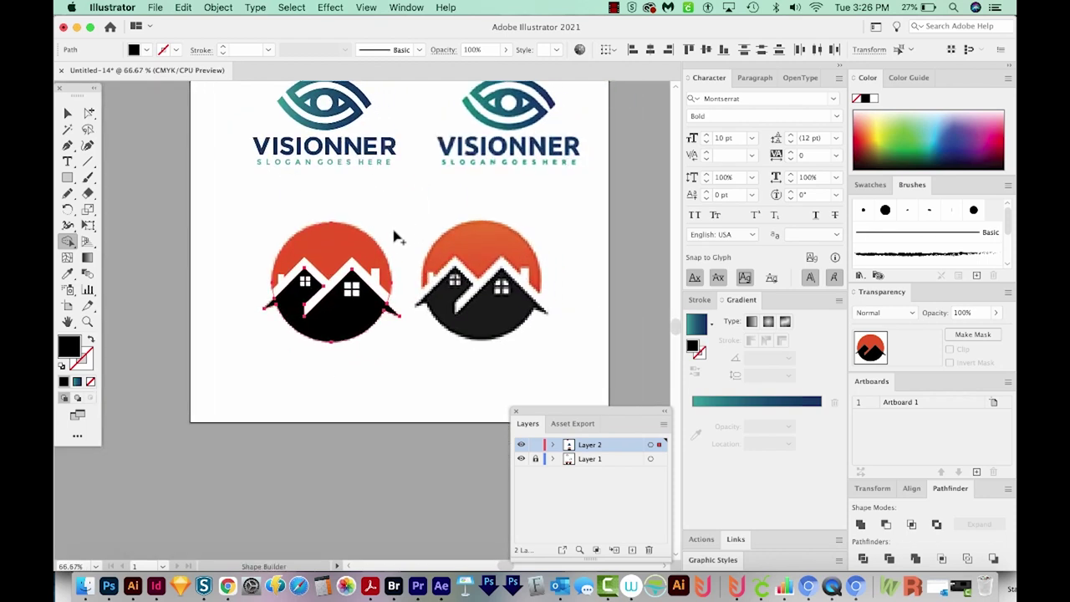
key(v)
scroll(354, 363, up, 2)
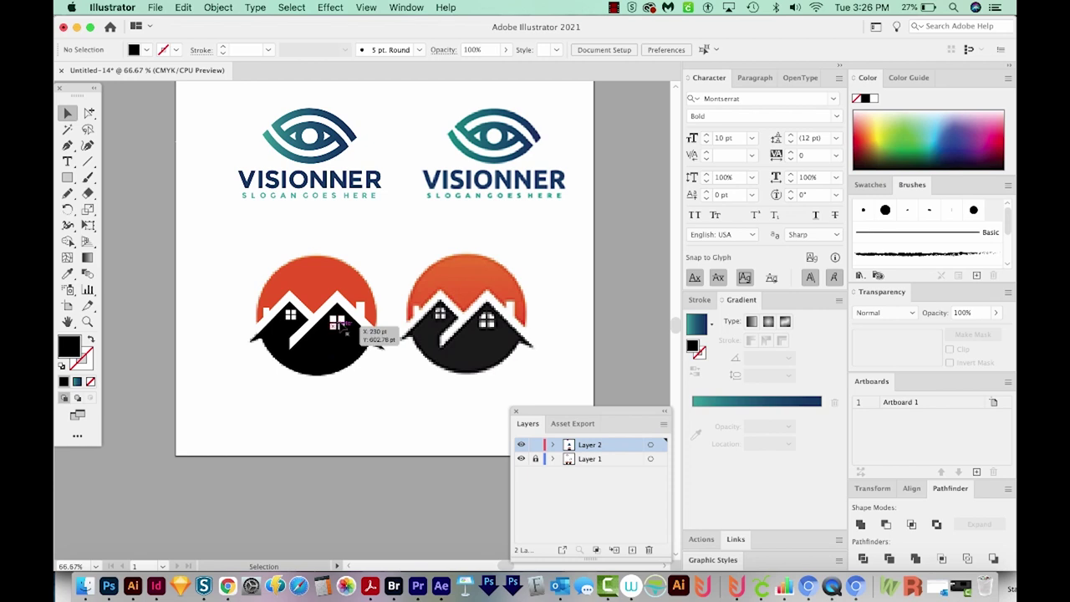
drag(383, 252, 196, 425)
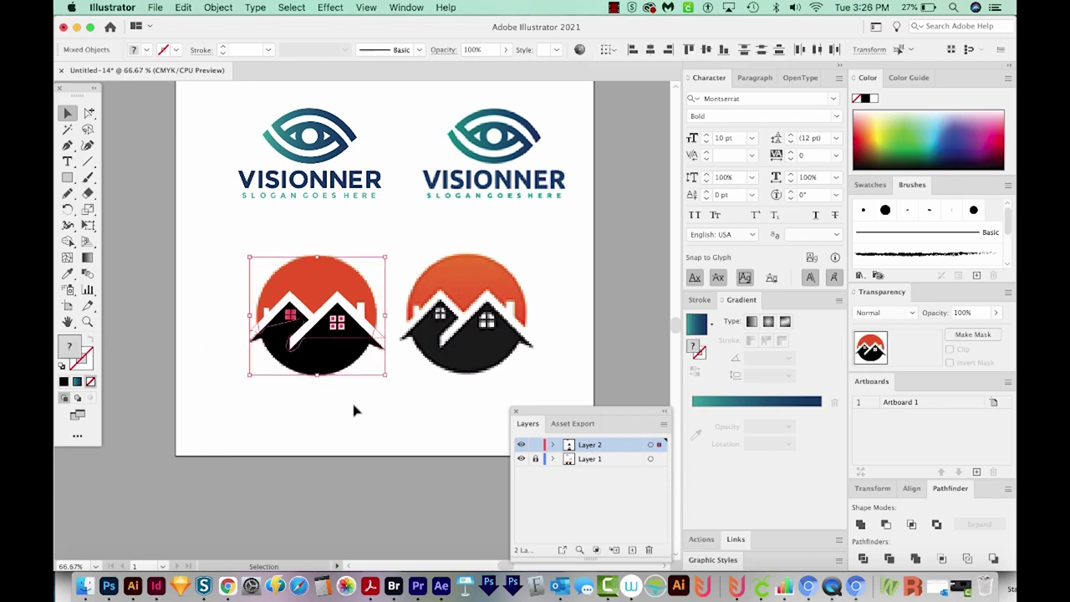
click(865, 559)
Select the orange pieces with the Magic Wand, unite them into one shape and hide it
key(y)
click(309, 279)
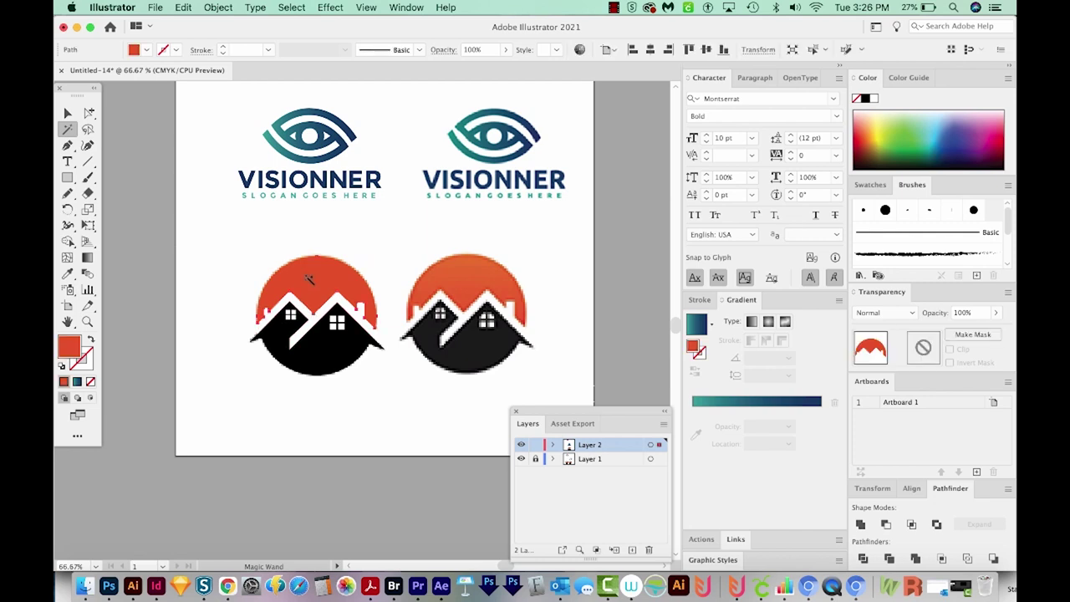
click(867, 524)
click(379, 366)
Select all white roof, chimney and window pieces with the Magic Wand and delete them
scroll(379, 365, up, 3)
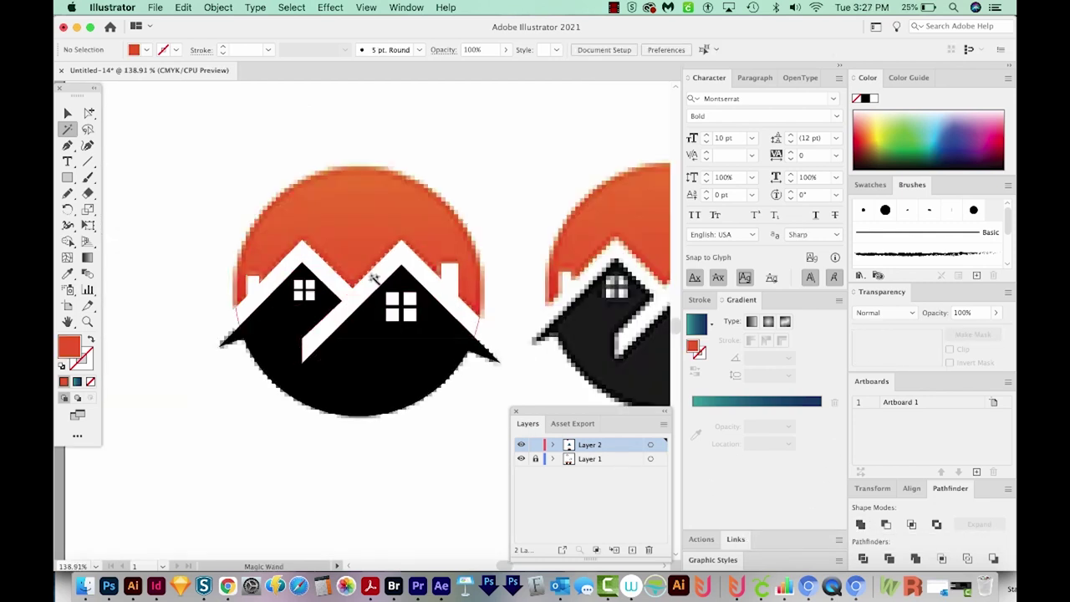
click(379, 279)
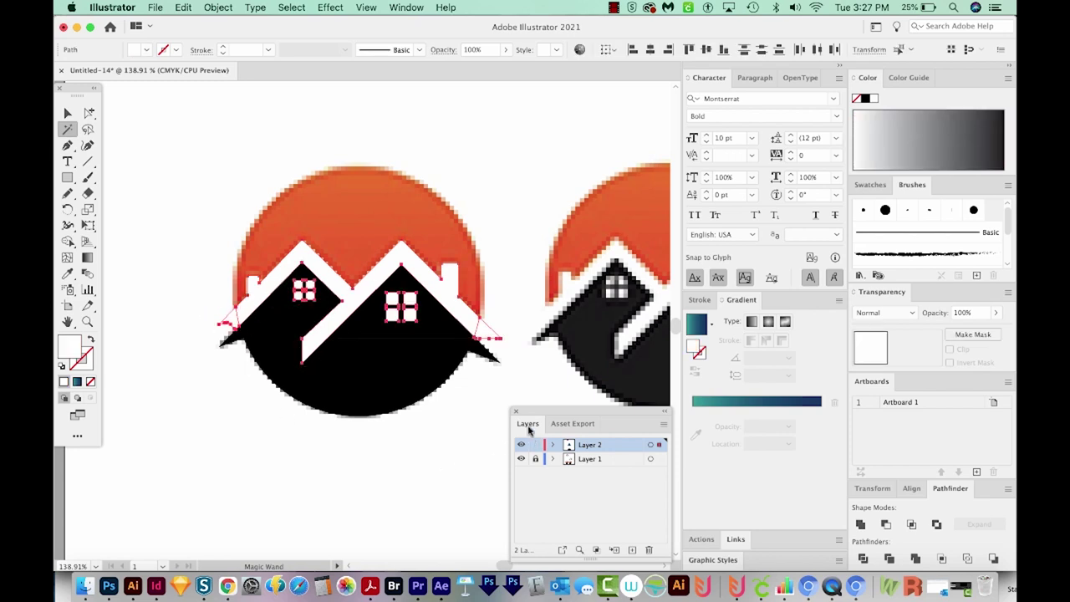
key(Delete)
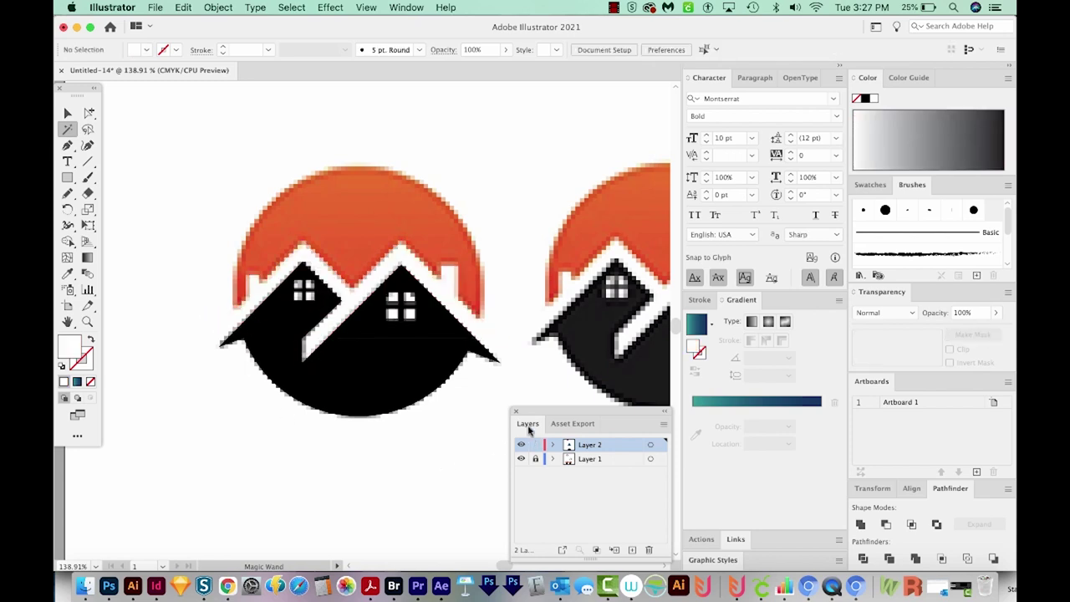
Select the black house pieces with the Magic Wand, unite them into one shape and show the hidden orange shape again
click(376, 336)
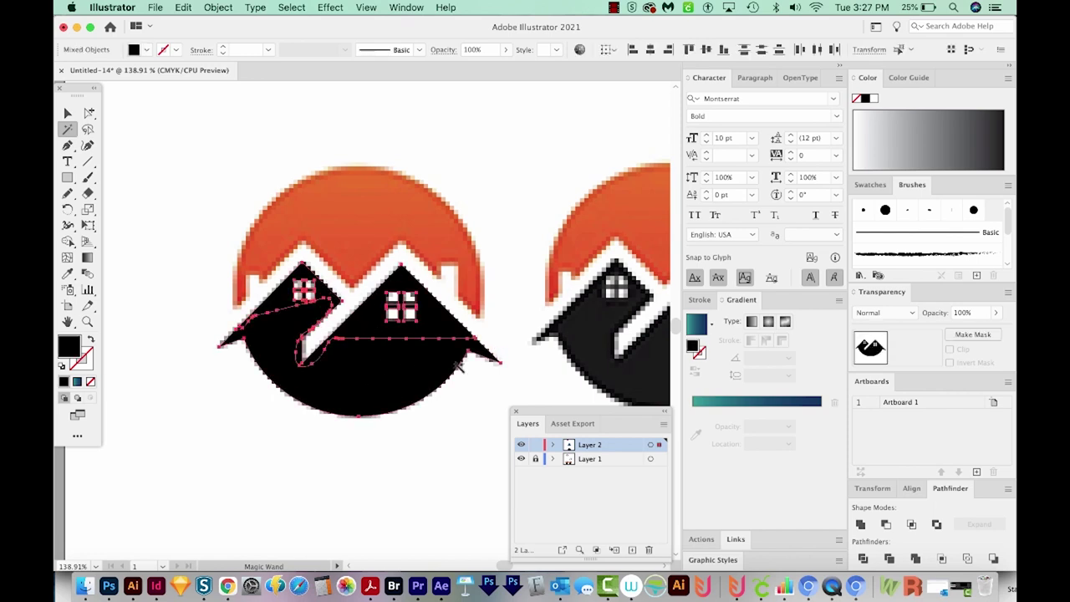
click(860, 525)
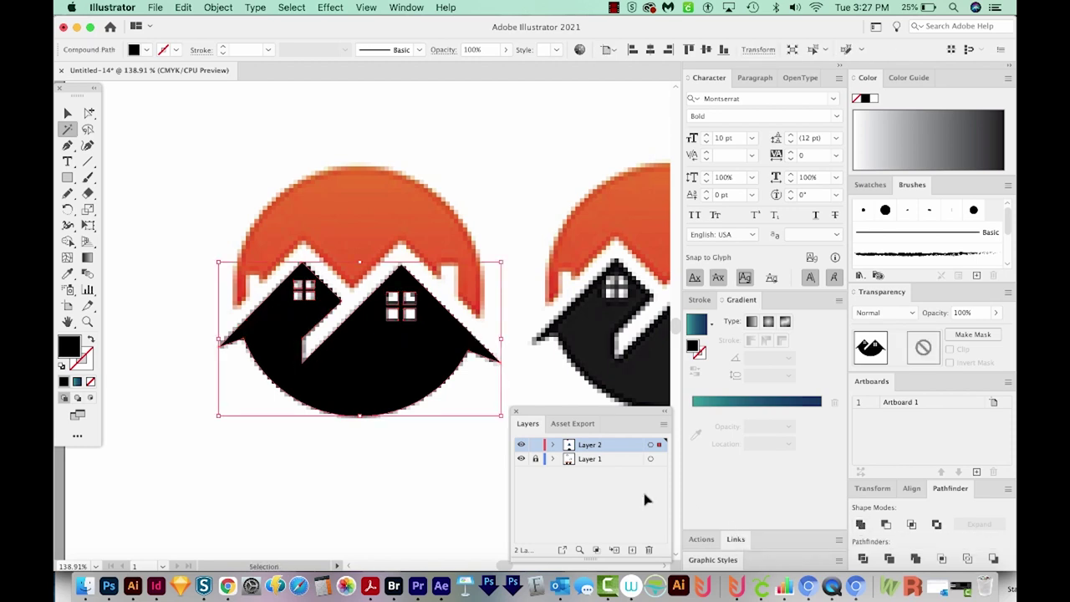
key(alt+super+bracketleft)
Unlock Layer 1 and move the low-resolution house image out from under the vector version, placing it to the left of the redrawn logo
key(v)
drag(496, 326, 210, 435)
key(super+minus)
key(super+minus)
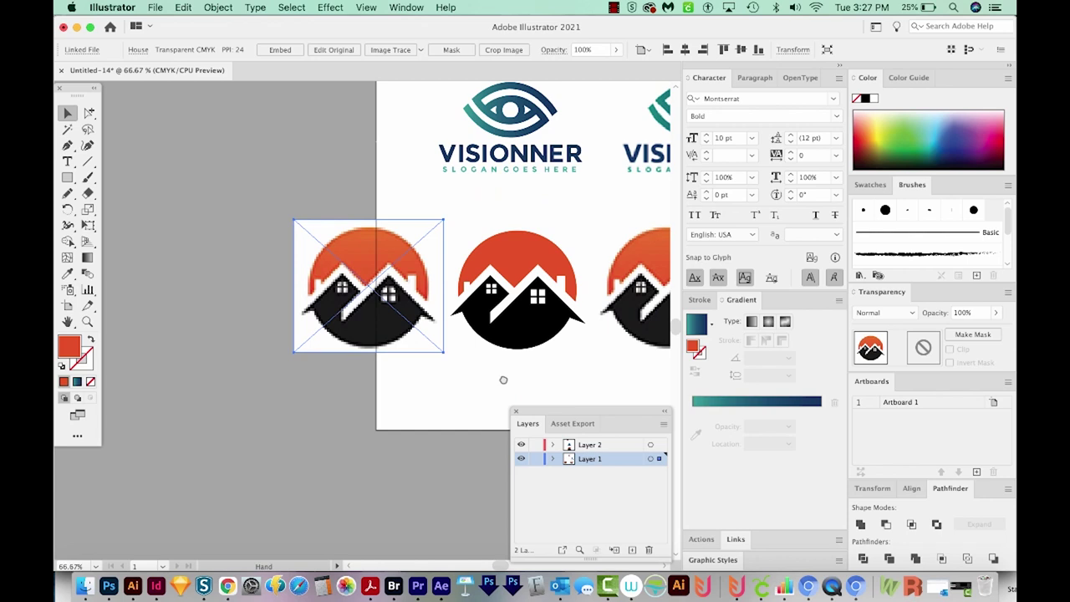
drag(502, 377, 415, 375)
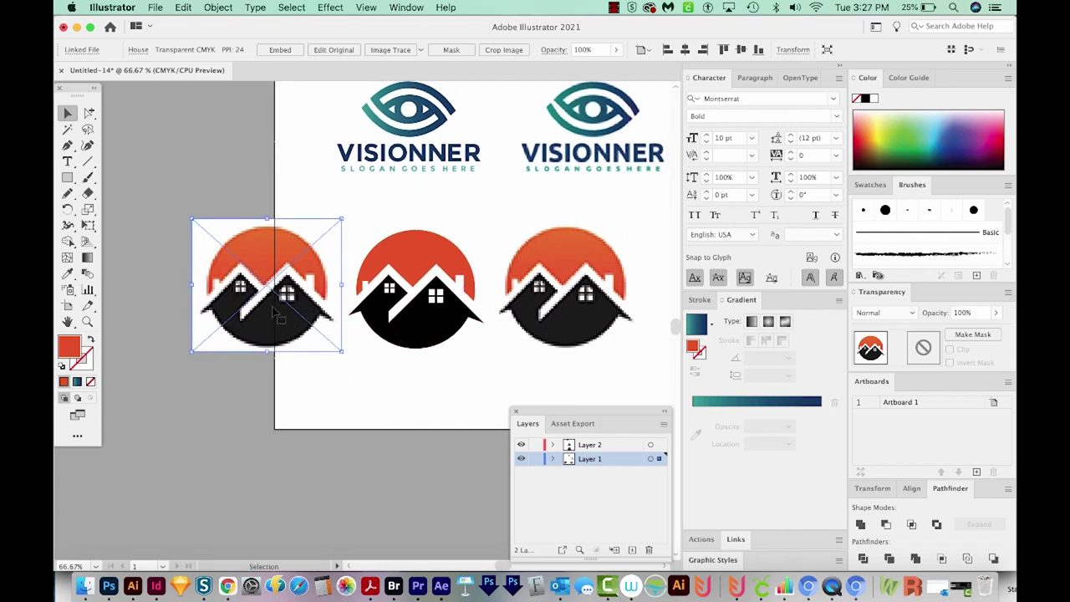
click(470, 348)
Compare the redrawn house, VISIONNER and PHOTOGRAPH logos with their reference images across the artboard
scroll(470, 348, right, 3)
scroll(470, 348, up, 1)
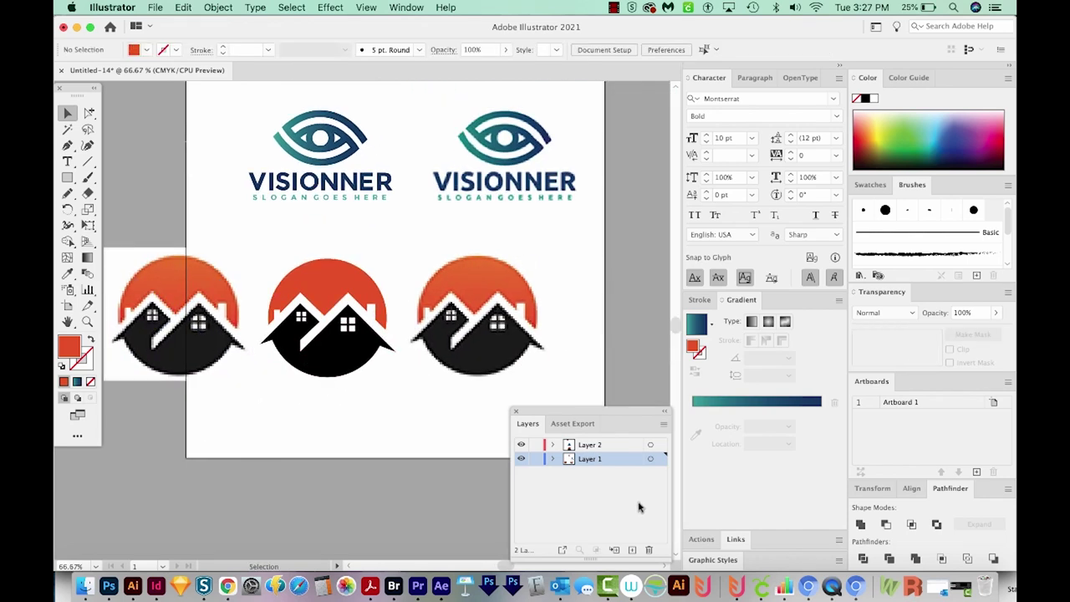
scroll(426, 321, up, 5)
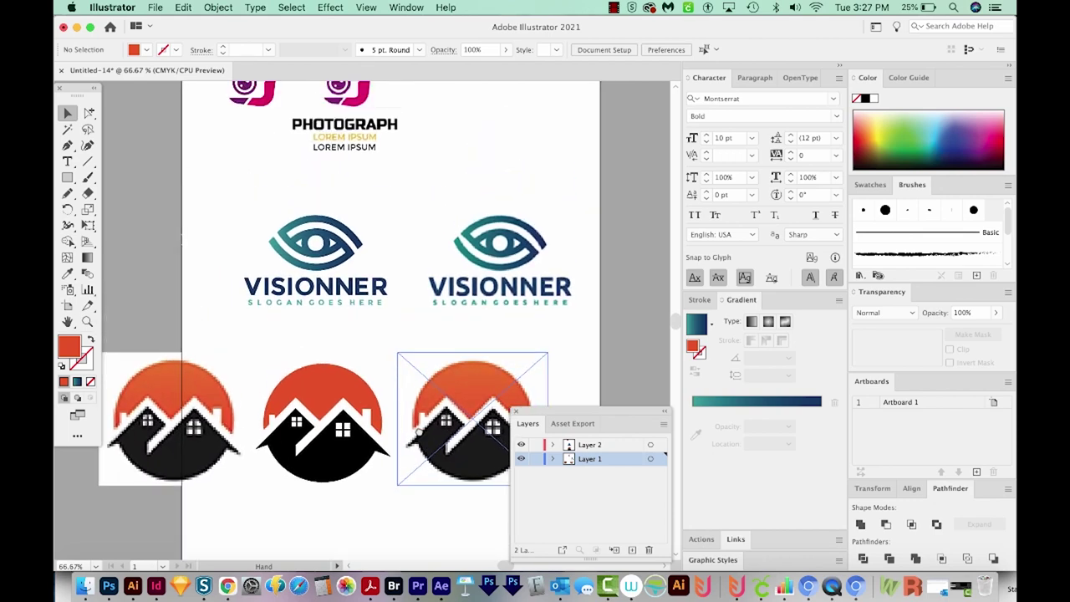
scroll(398, 381, up, 2)
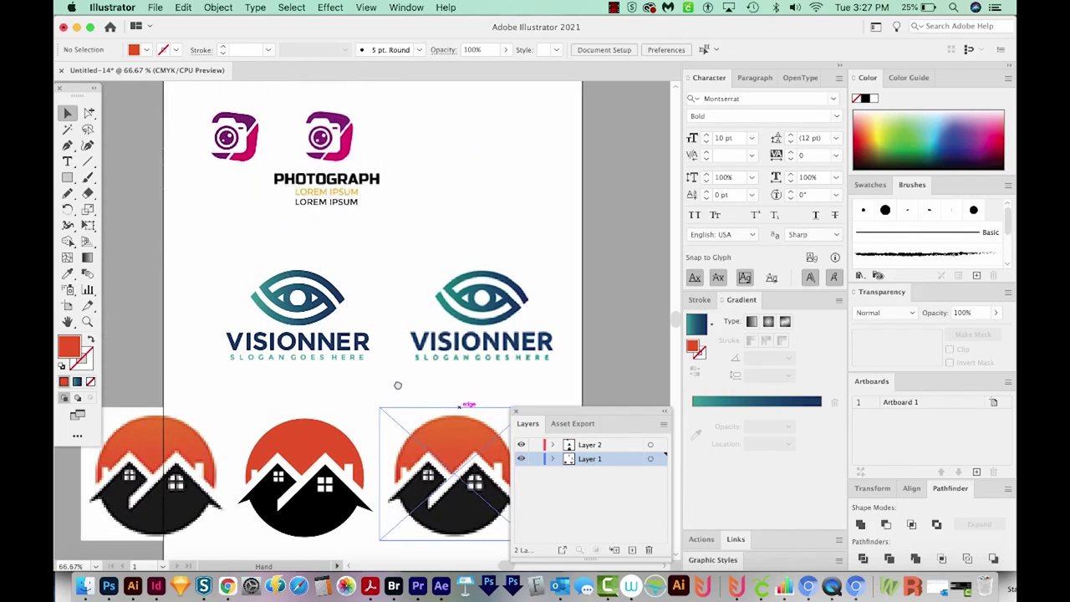
scroll(326, 484, down, 4)
scroll(326, 483, left, 2)
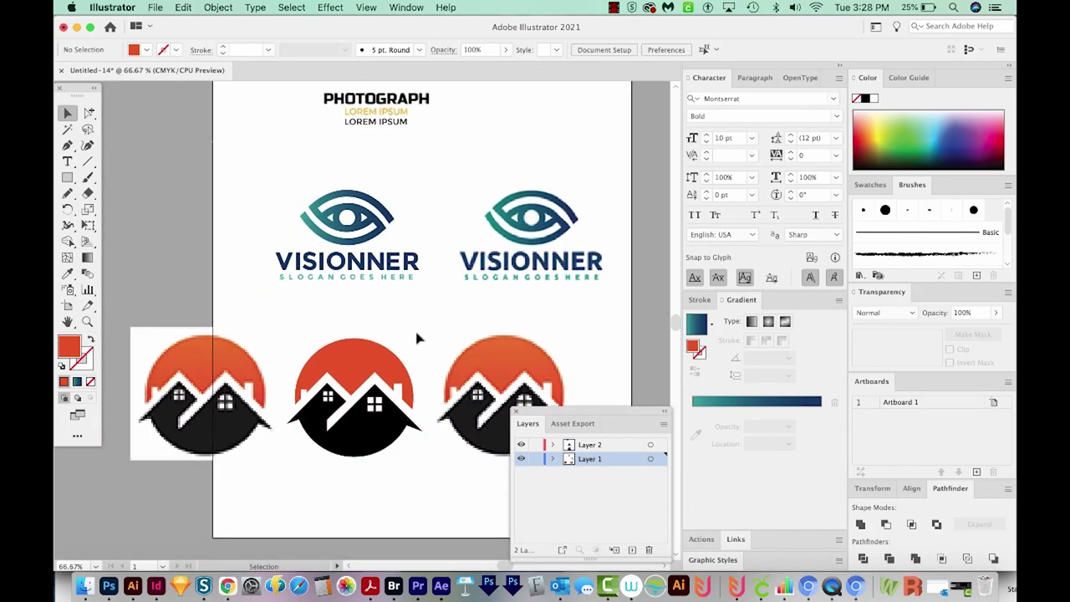